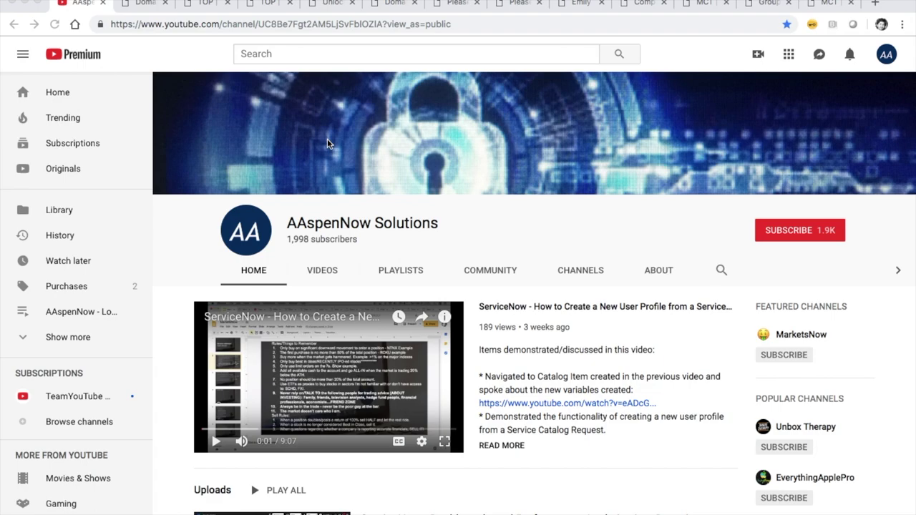
Open the ServiceNow Domains list and review the domains offered in the domain picker.
click(138, 5)
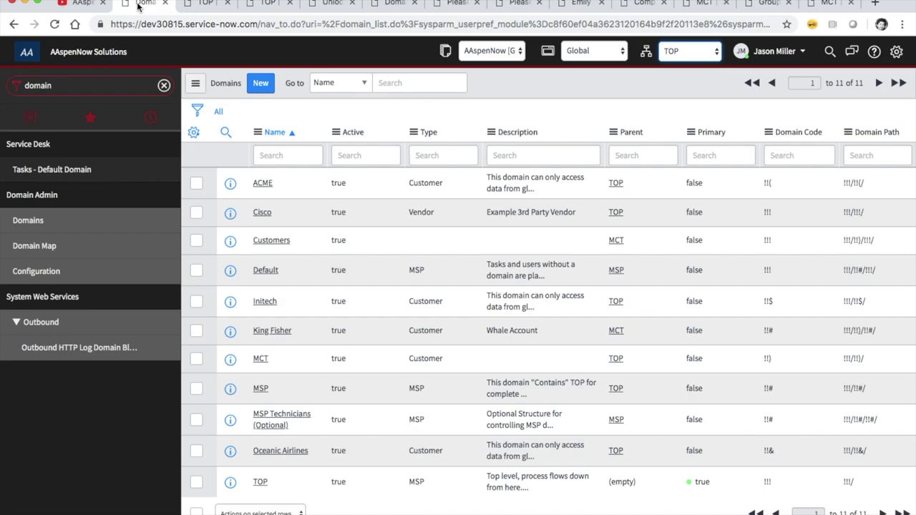
click(80, 81)
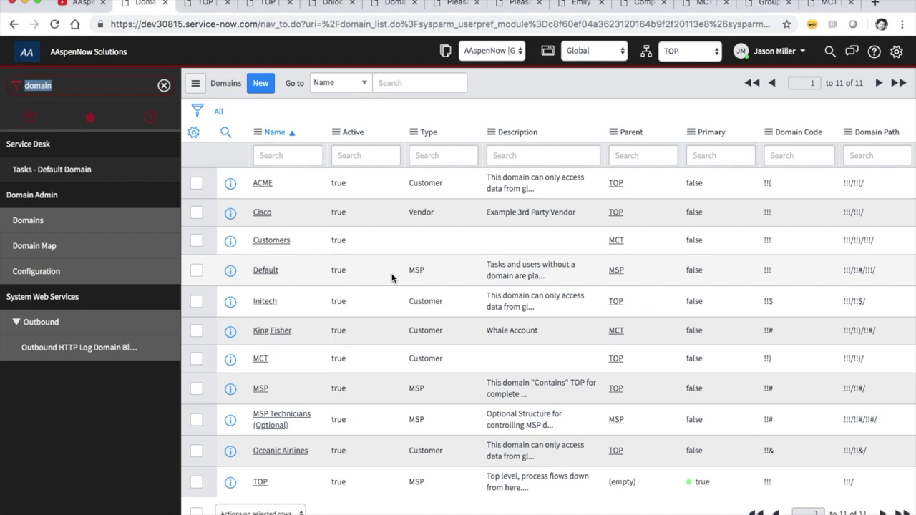
click(709, 51)
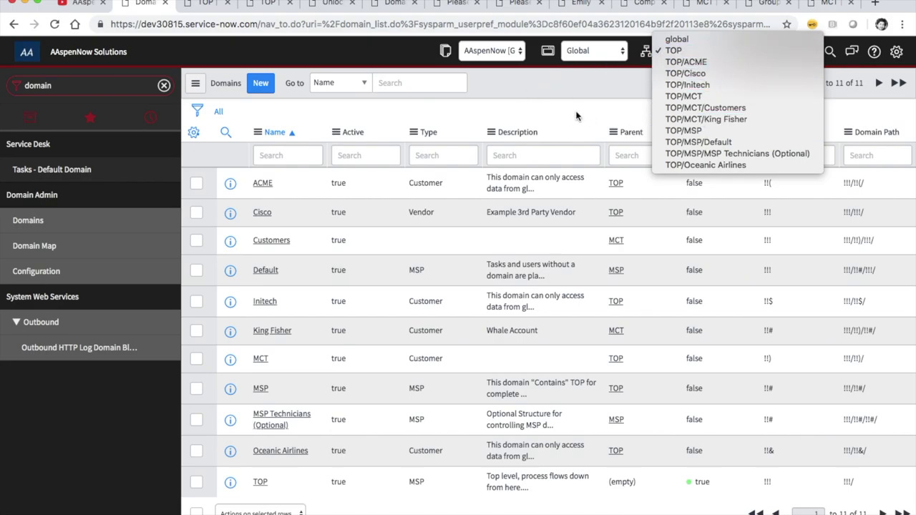
click(521, 102)
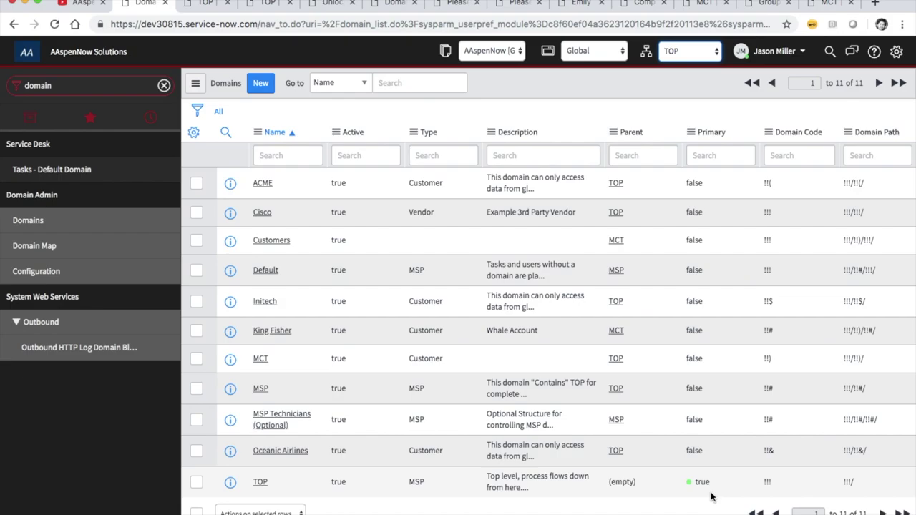
Review the TOP domain's Contains Domains and Contained By relationships, and bring up the domain map.
click(206, 4)
click(254, 6)
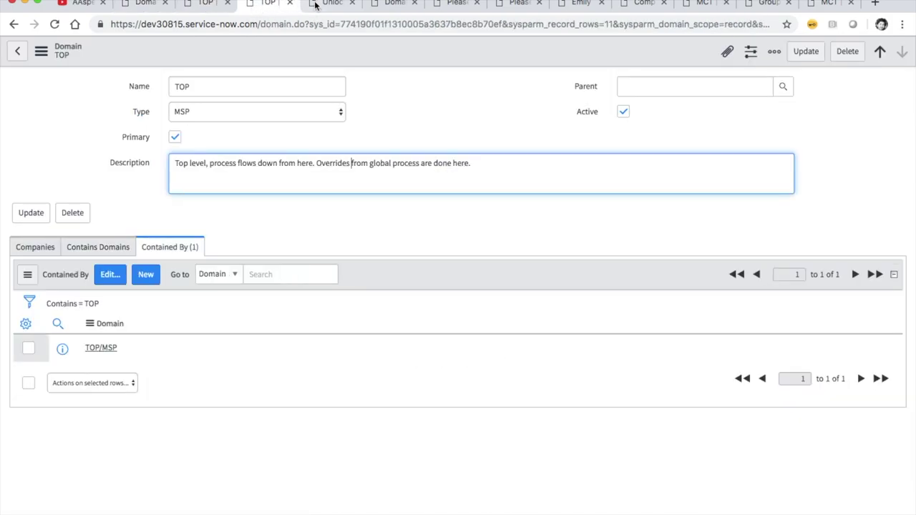
click(321, 5)
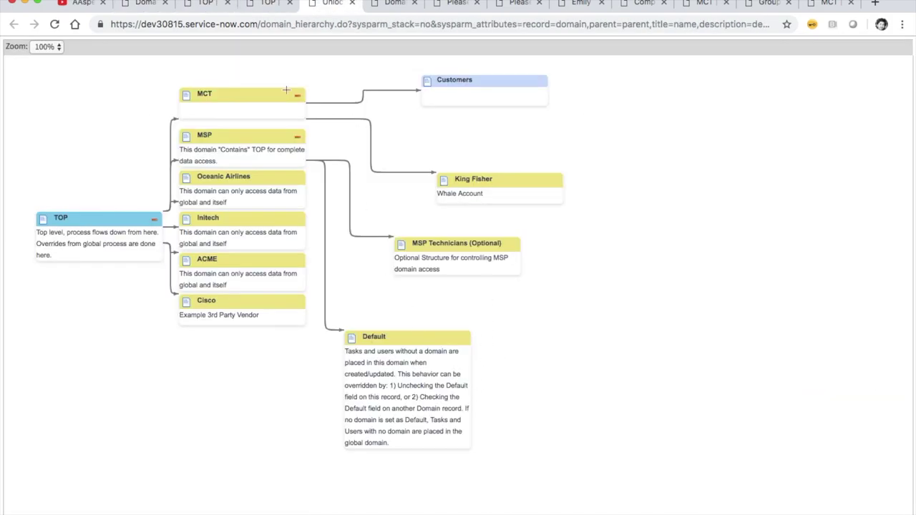
Spread out the Default, MSP Technicians (Optional), MCT, Customers, King Fisher and MSP nodes in the domain map.
drag(385, 340, 449, 370)
drag(422, 243, 463, 261)
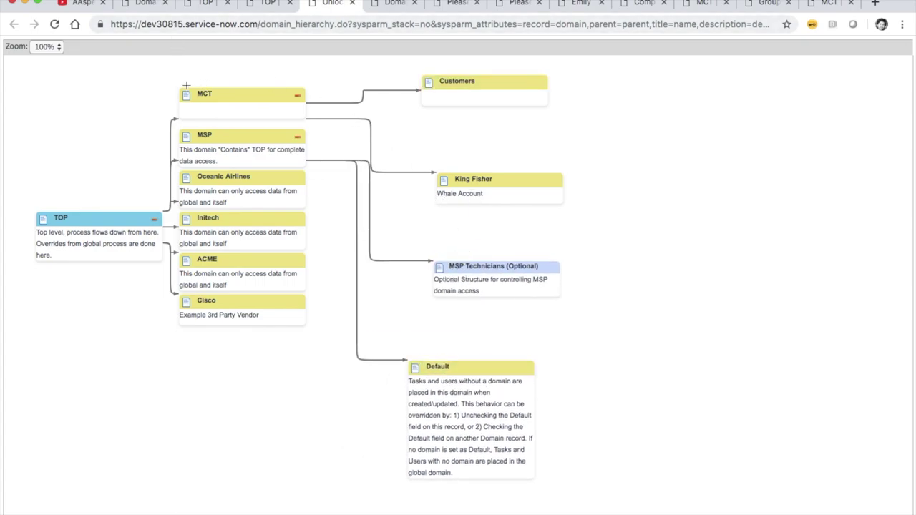
drag(230, 96, 236, 78)
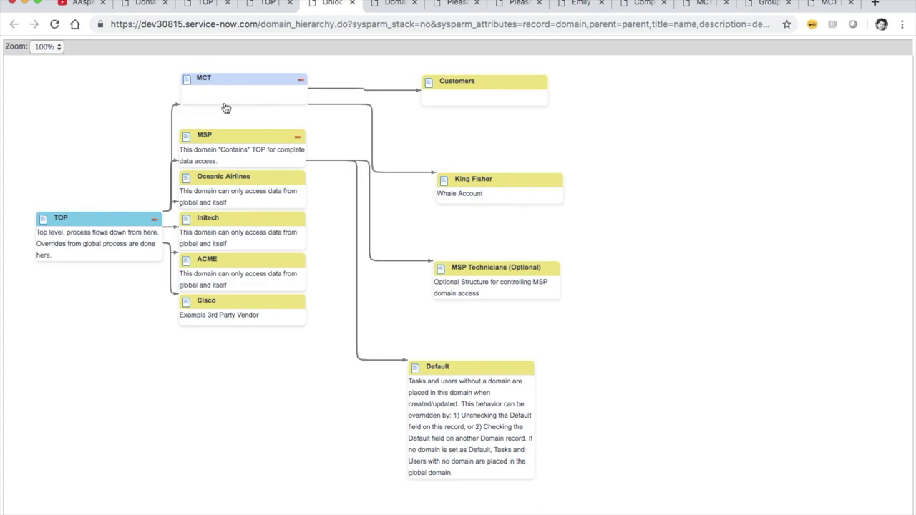
drag(450, 79, 454, 74)
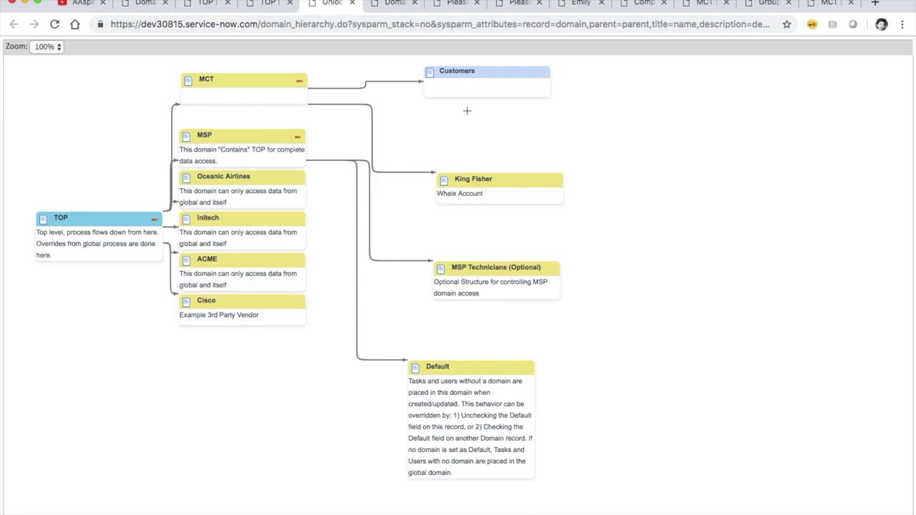
drag(484, 180, 492, 148)
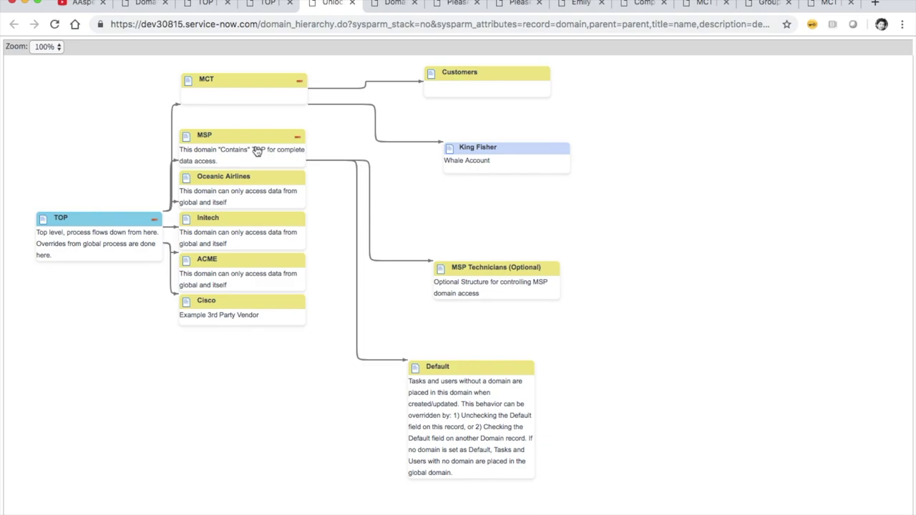
drag(241, 137, 254, 123)
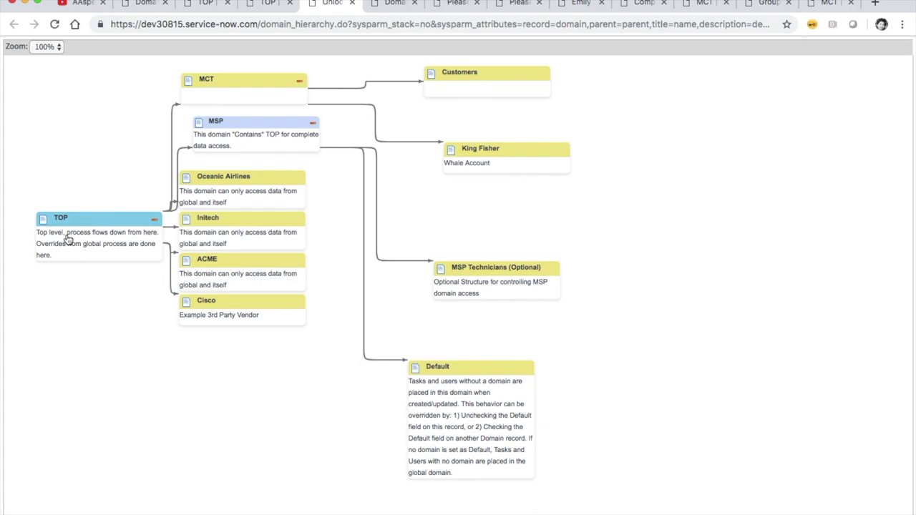
Compare the Domains list with the domain map and bring up the TOP domain record.
click(147, 7)
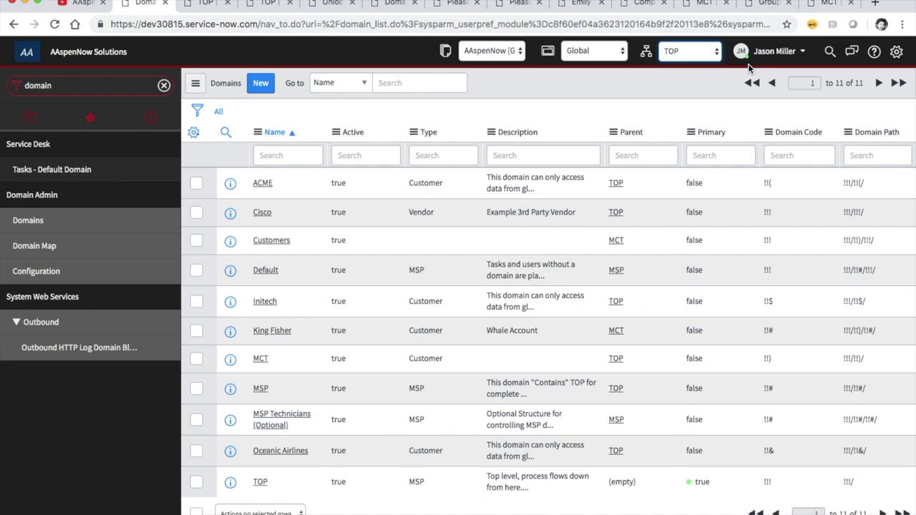
click(326, 6)
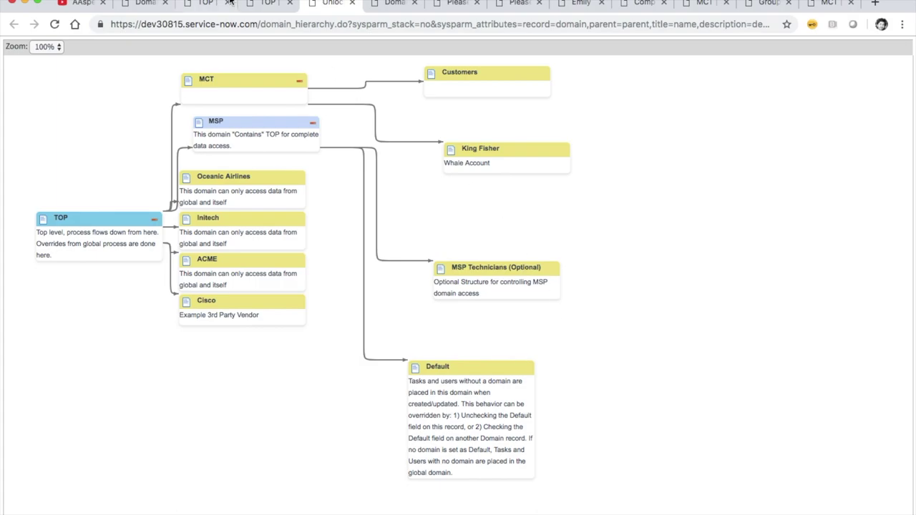
click(189, 5)
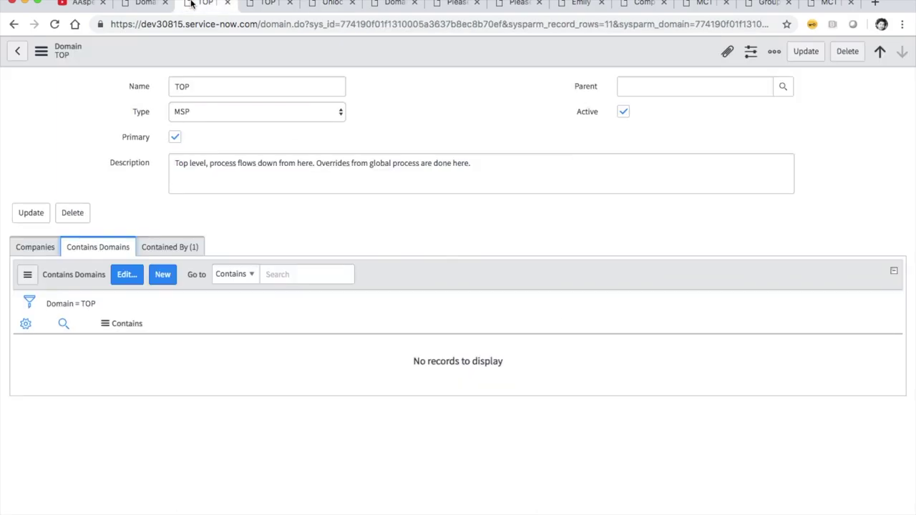
Duplicate the TOP domain record under the name TOP 2 with Insert and Stay.
click(41, 52)
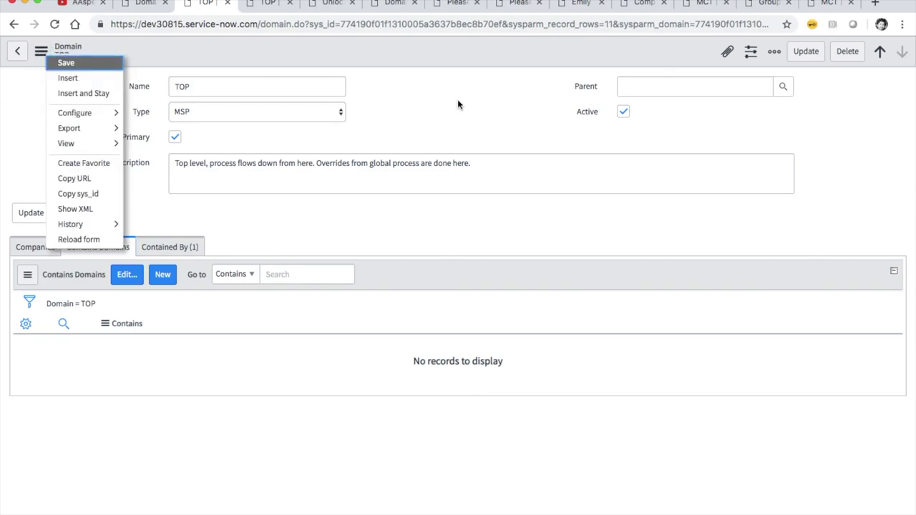
key(Escape)
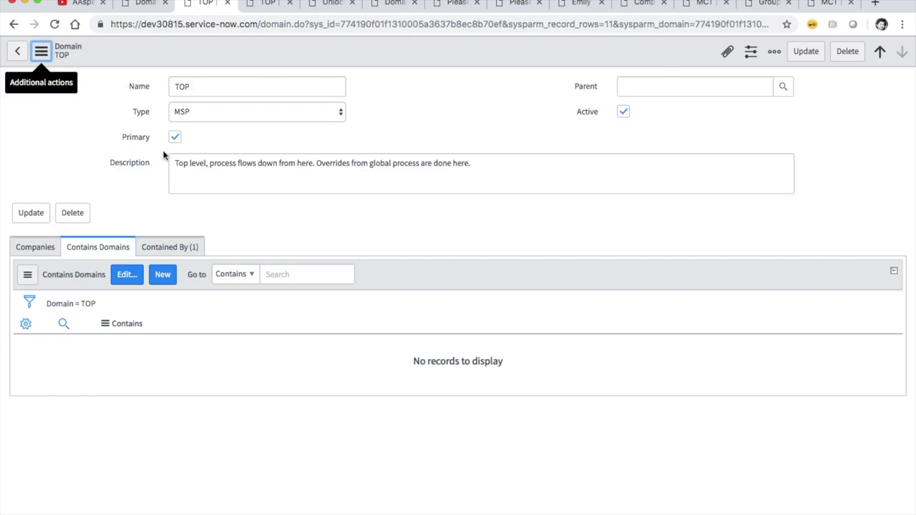
click(220, 87)
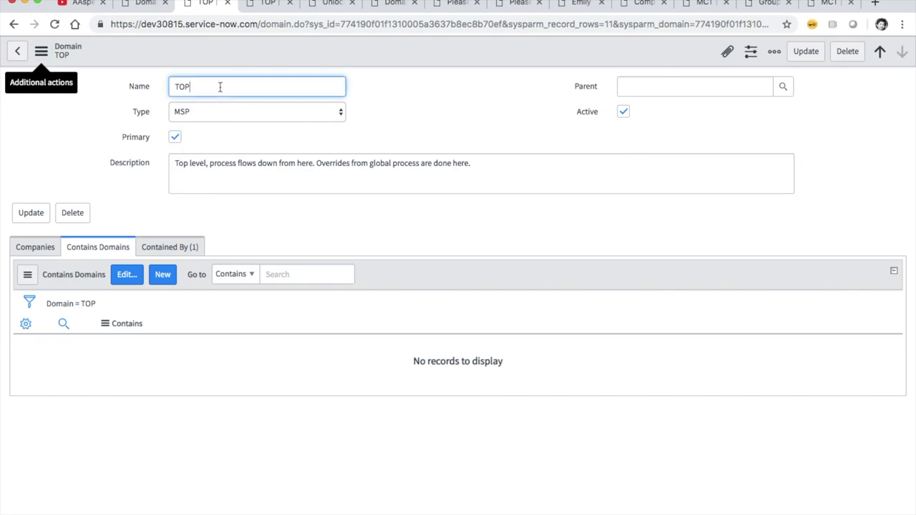
text(2)
click(429, 120)
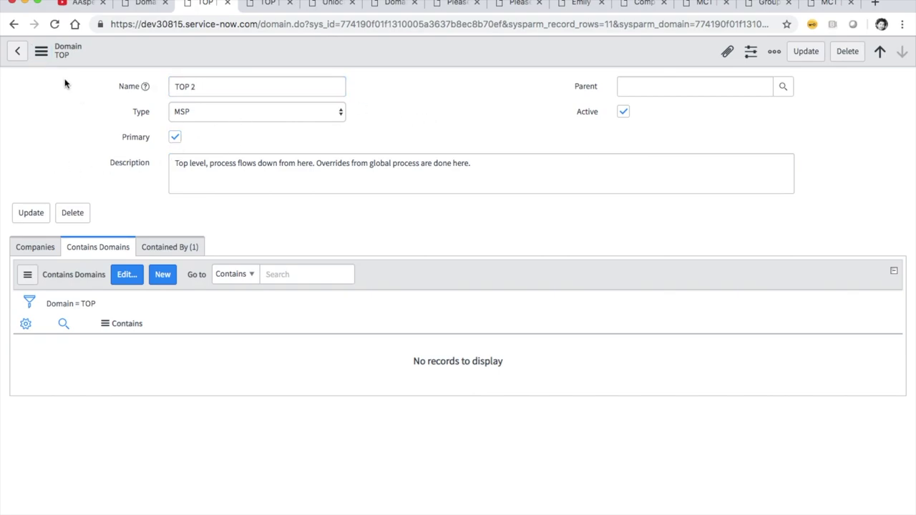
click(159, 247)
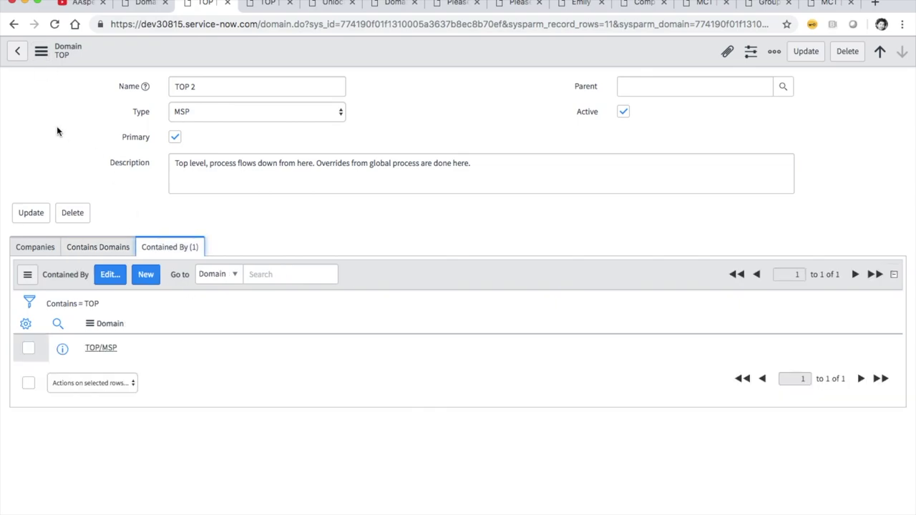
click(41, 53)
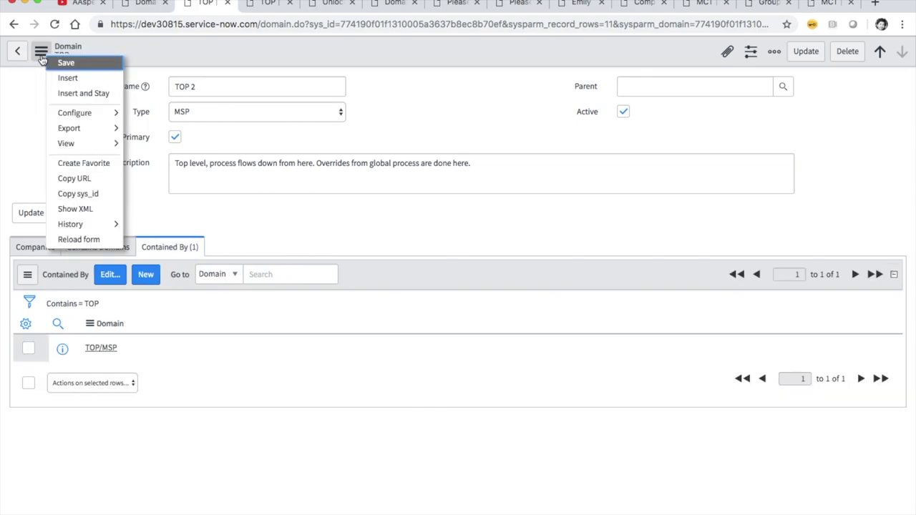
click(83, 93)
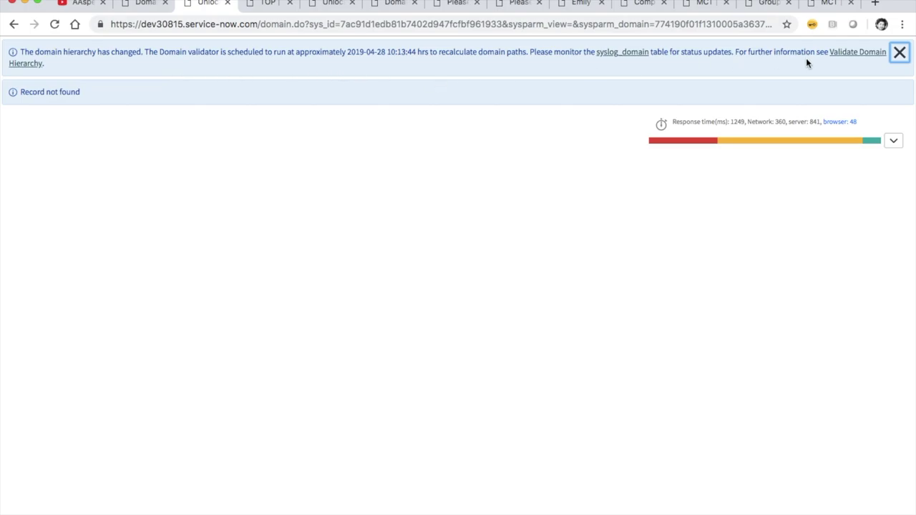
Reload the domain map to check whether TOP 2 is in the hierarchy.
click(141, 6)
click(297, 4)
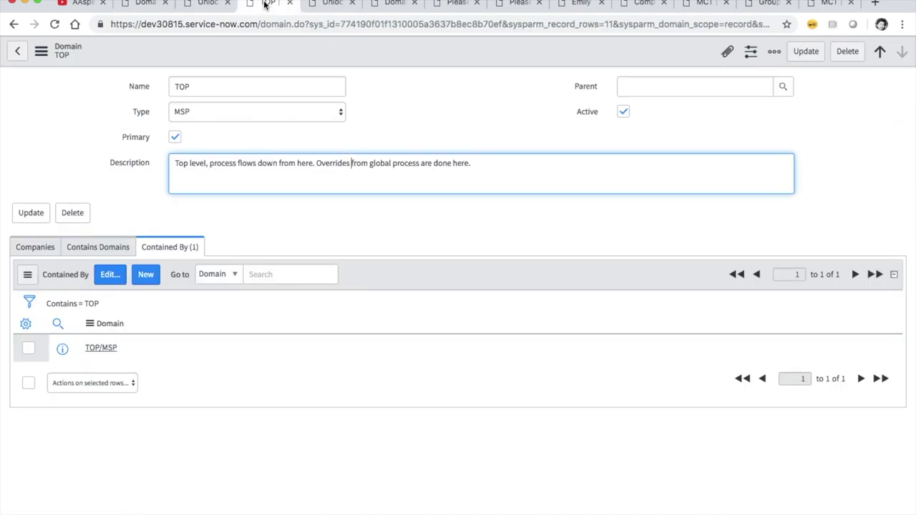
click(317, 5)
click(54, 25)
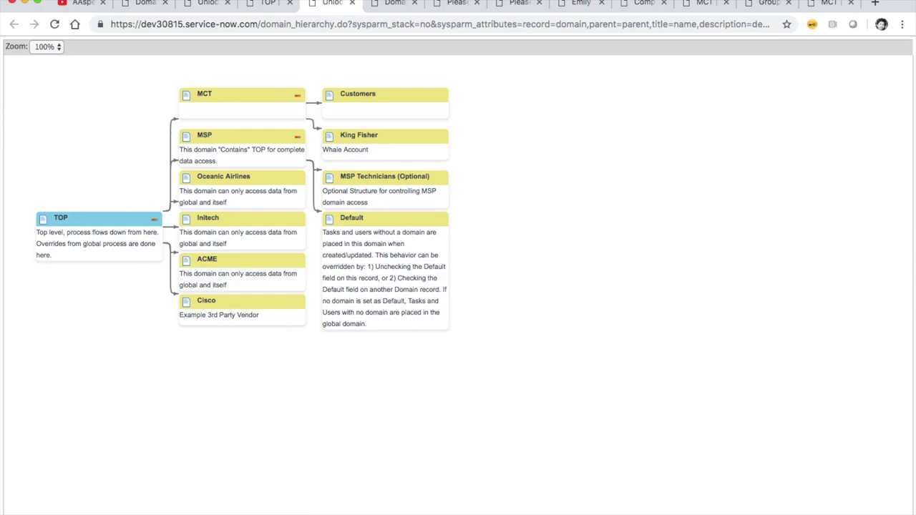
Refresh the Domains list and check it and the domain picker for TOP 2.
click(187, 6)
click(134, 6)
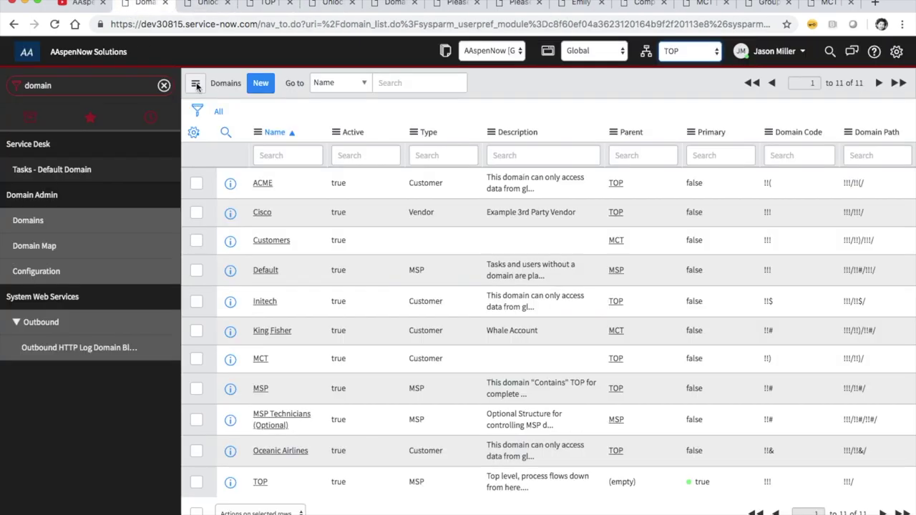
right_click(526, 88)
click(544, 156)
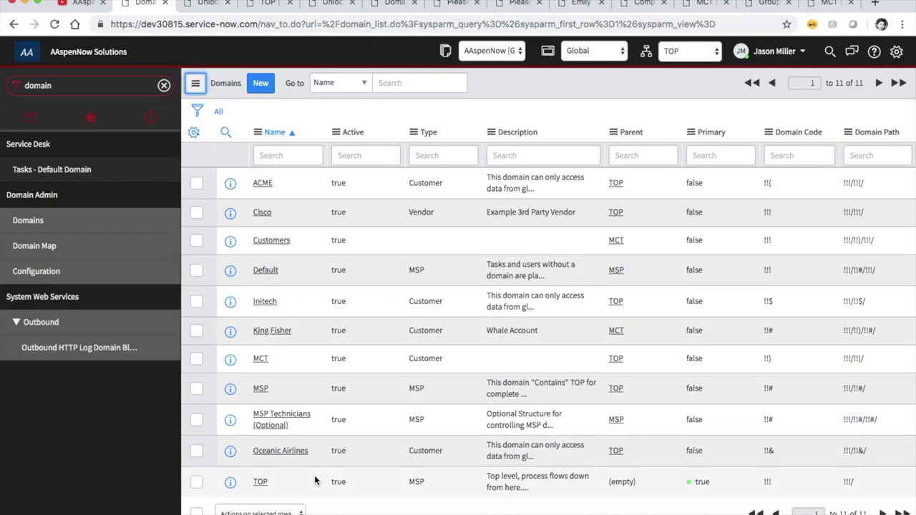
click(692, 52)
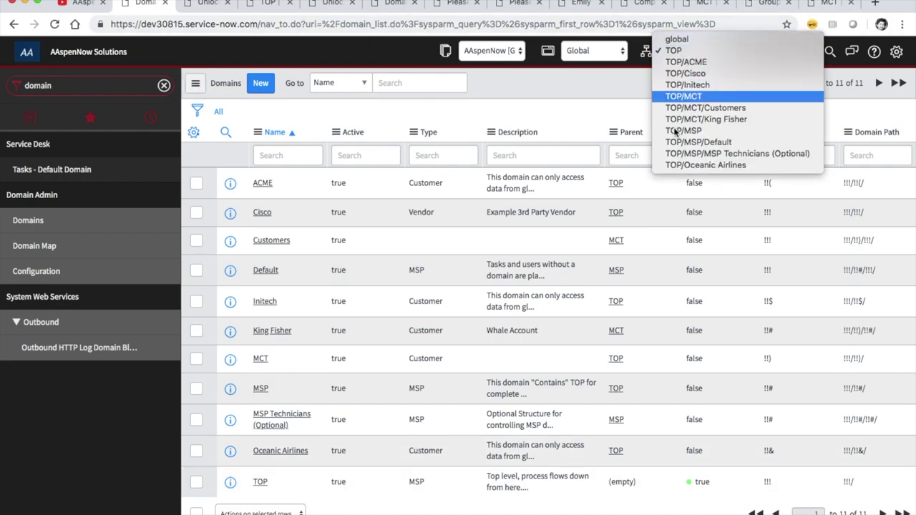
click(535, 120)
Try to submit a new domain record named TOP 2 marked as Primary, and dismiss the messages.
click(260, 84)
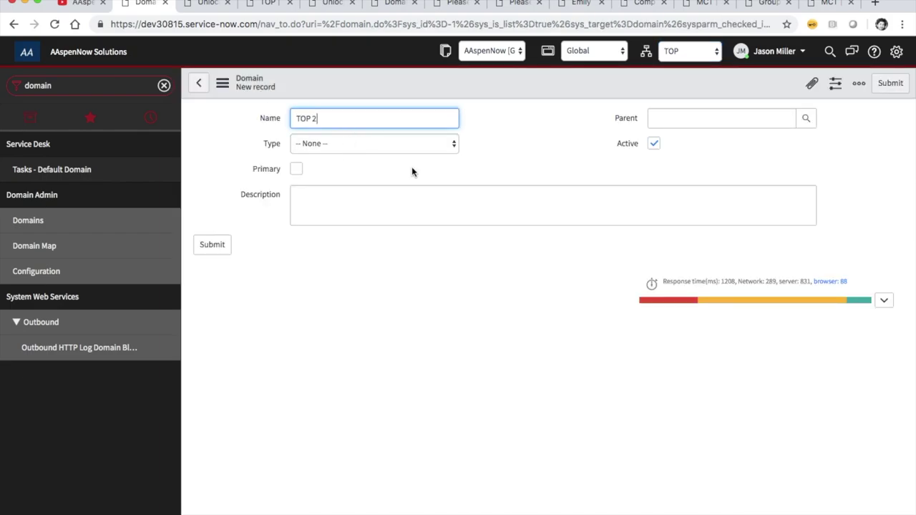
click(296, 169)
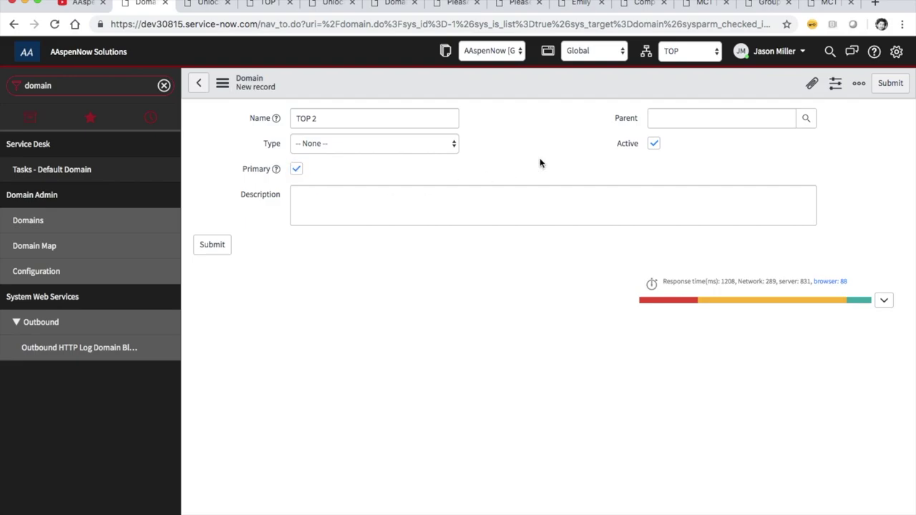
click(213, 244)
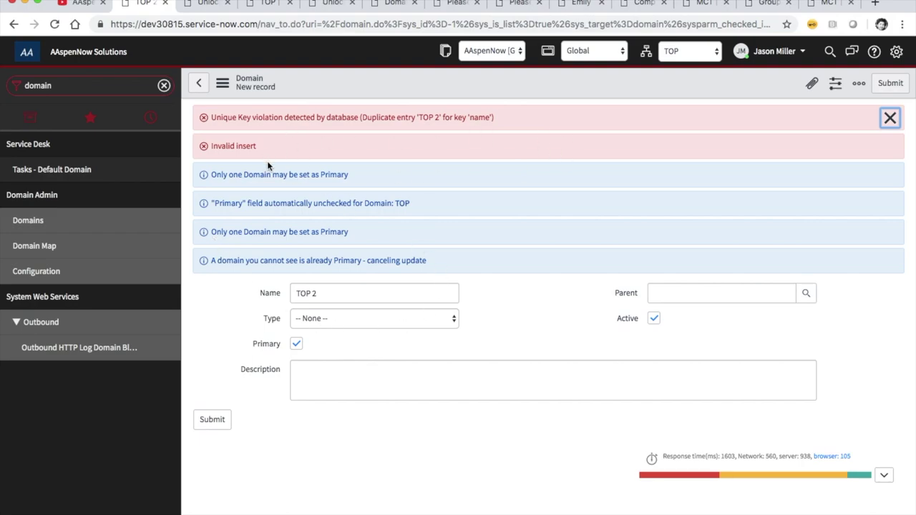
click(890, 118)
Rename the new Primary domain to TOP 3, submit it, and dismiss the resulting message.
click(331, 118)
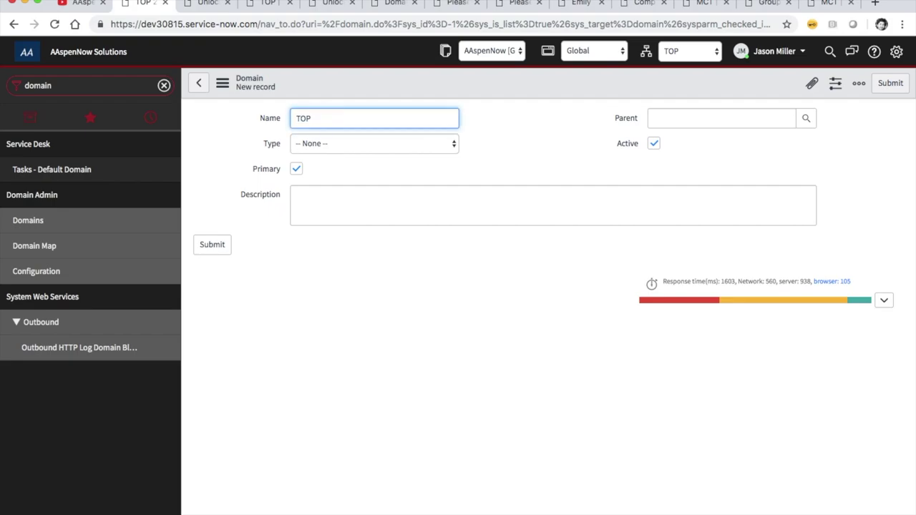
text(3)
click(248, 272)
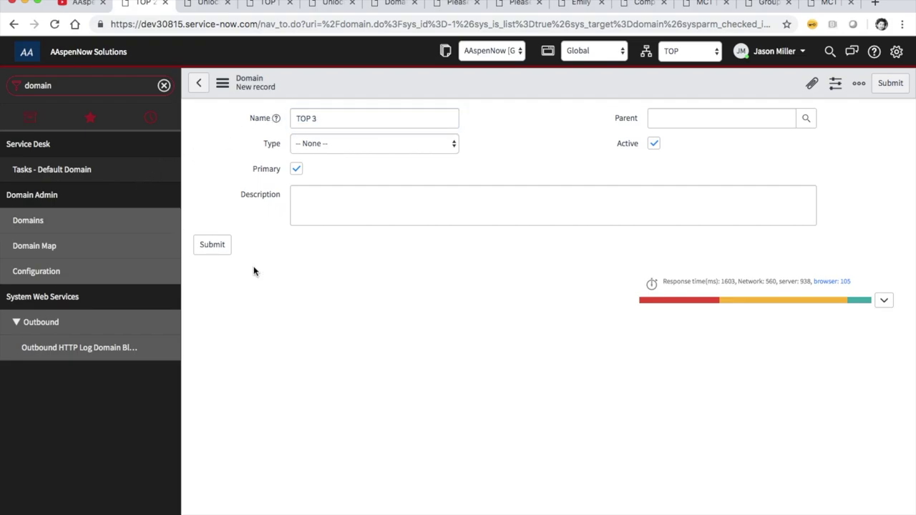
click(223, 249)
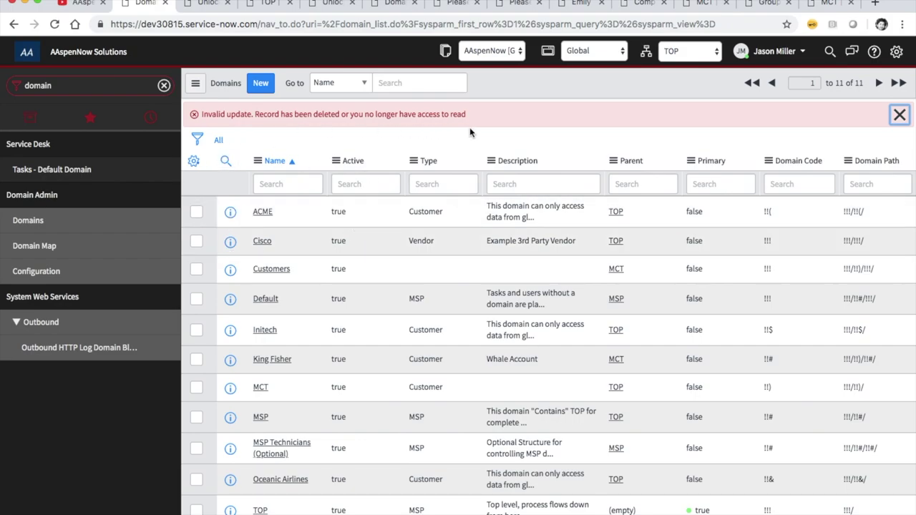
click(900, 115)
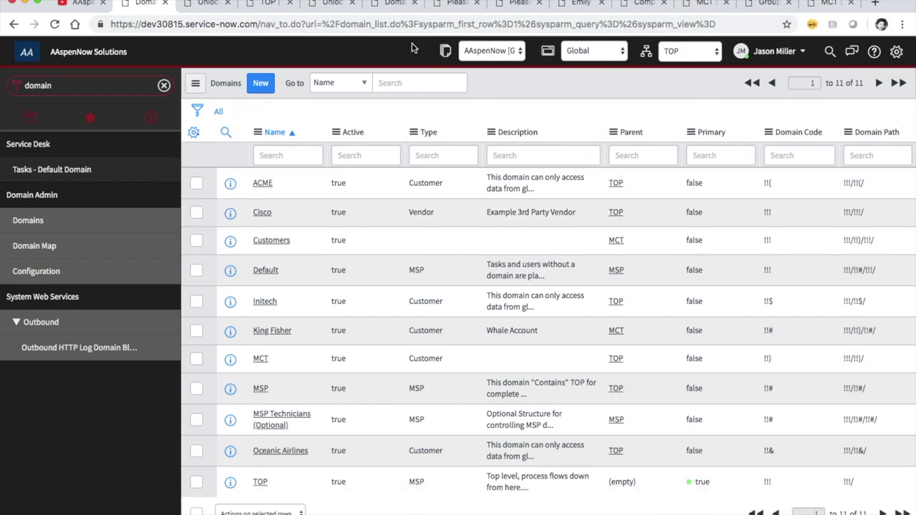
Reload the domain map to look for TOP 3 in the hierarchy.
click(267, 6)
click(333, 5)
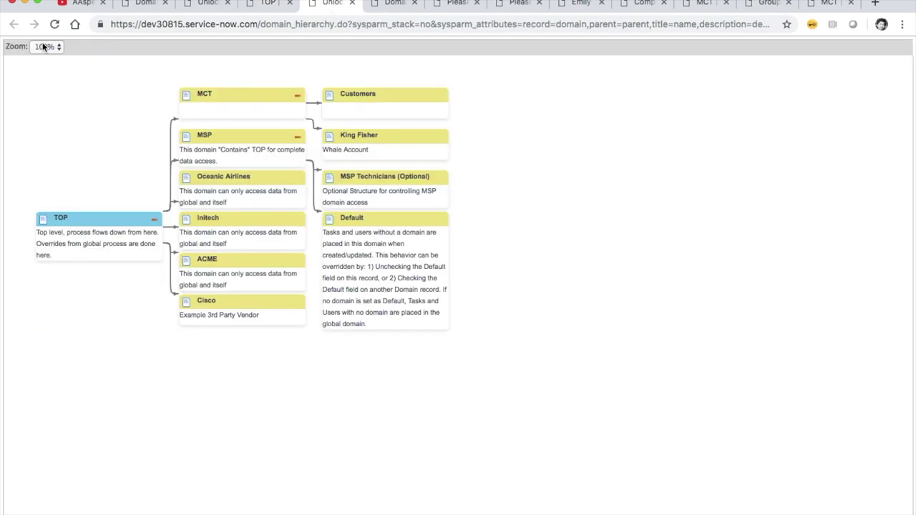
click(54, 25)
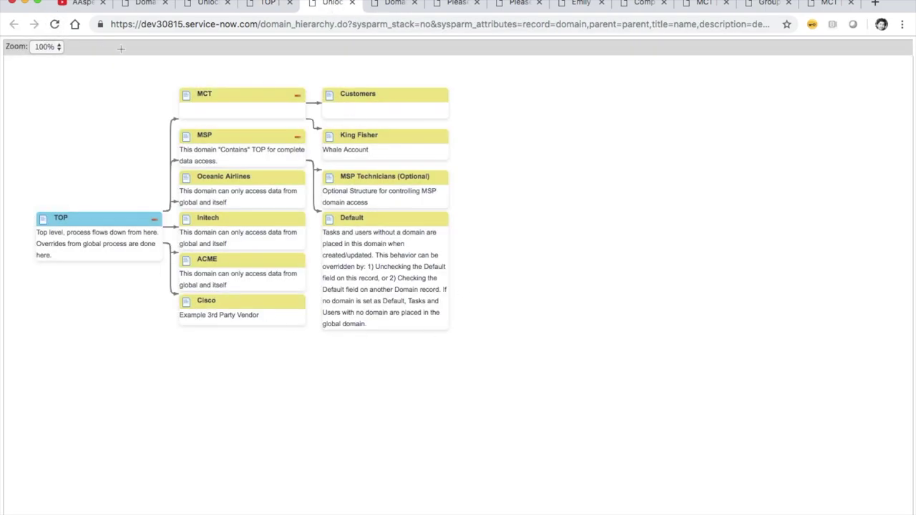
Refresh the Domains list, look for TOP 3 in it and the domain picker, and switch the session domain to global.
click(134, 6)
click(685, 51)
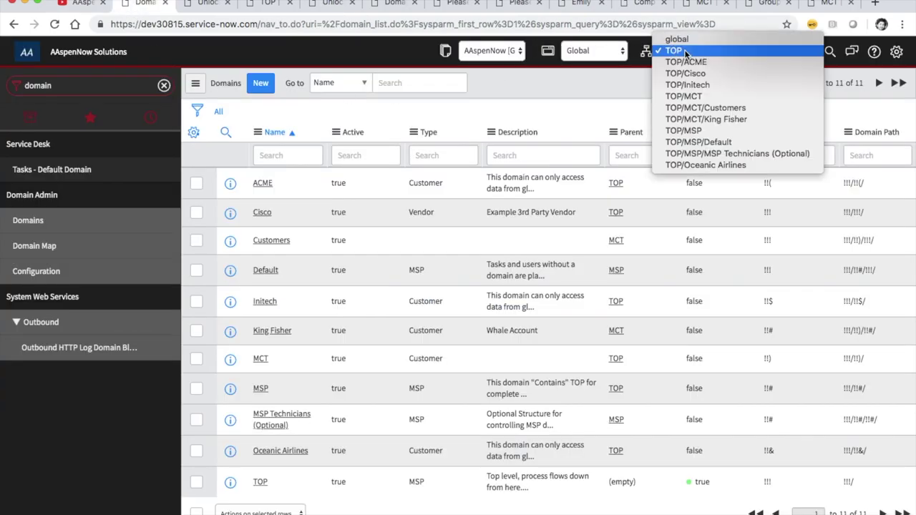
click(539, 119)
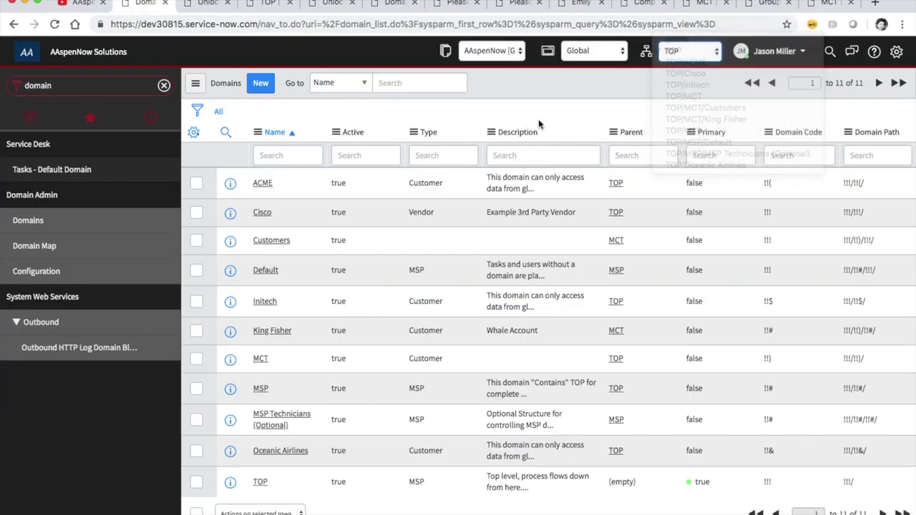
right_click(595, 80)
click(621, 151)
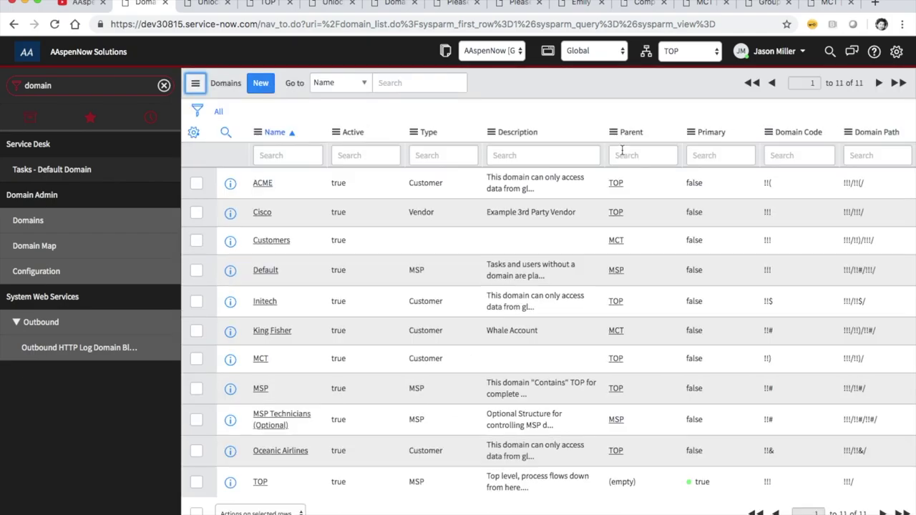
click(678, 57)
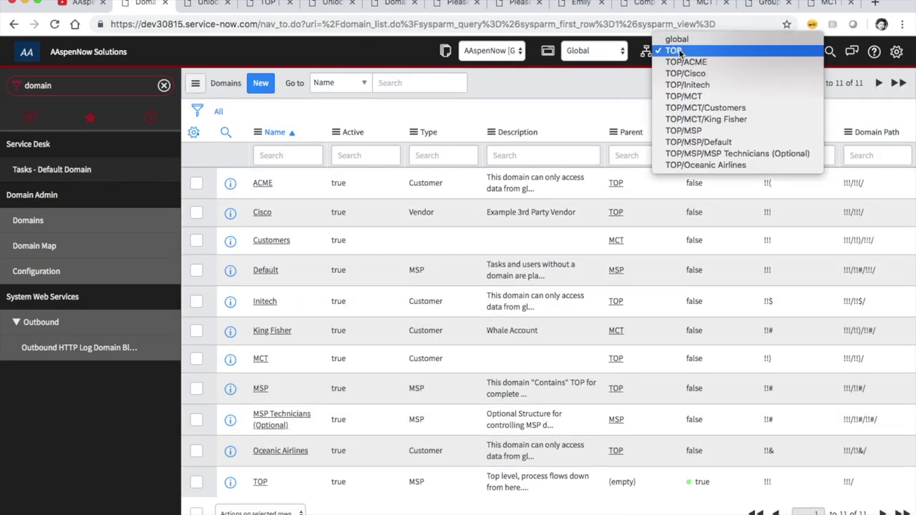
click(795, 35)
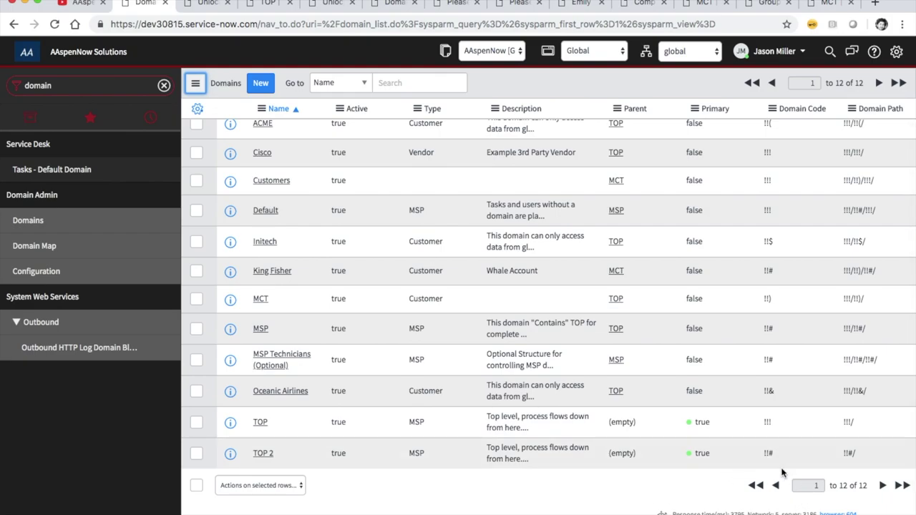
Select the TOP 2 domain record, set its Primary value to false in the list, and dismiss the messages.
click(196, 454)
click(251, 486)
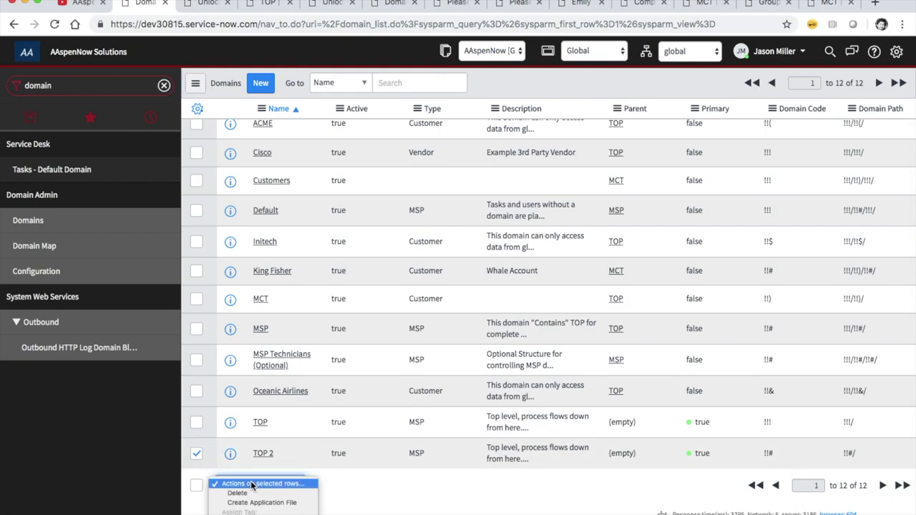
click(714, 455)
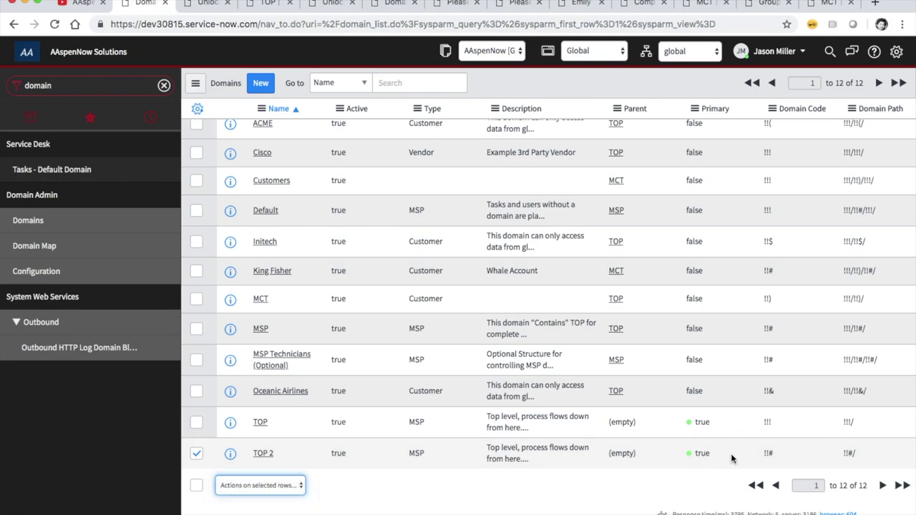
click(720, 453)
double_click(720, 458)
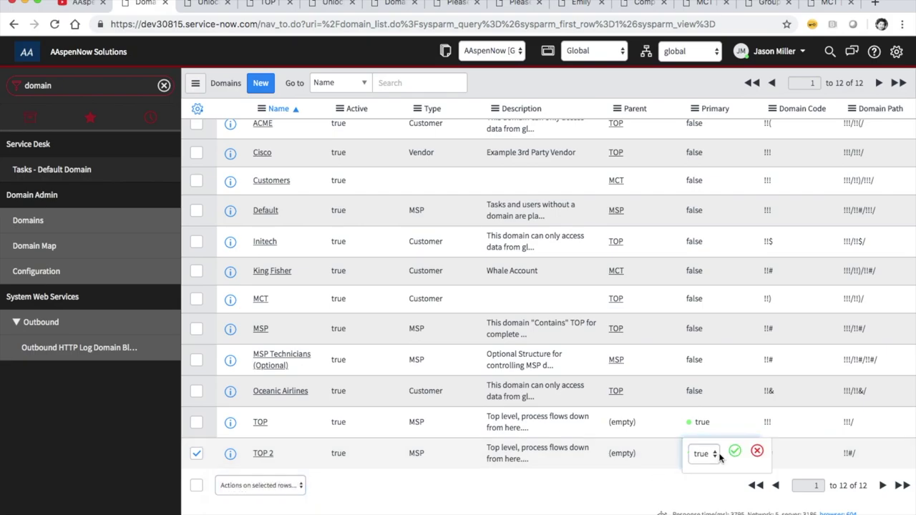
key(Down)
key(Return)
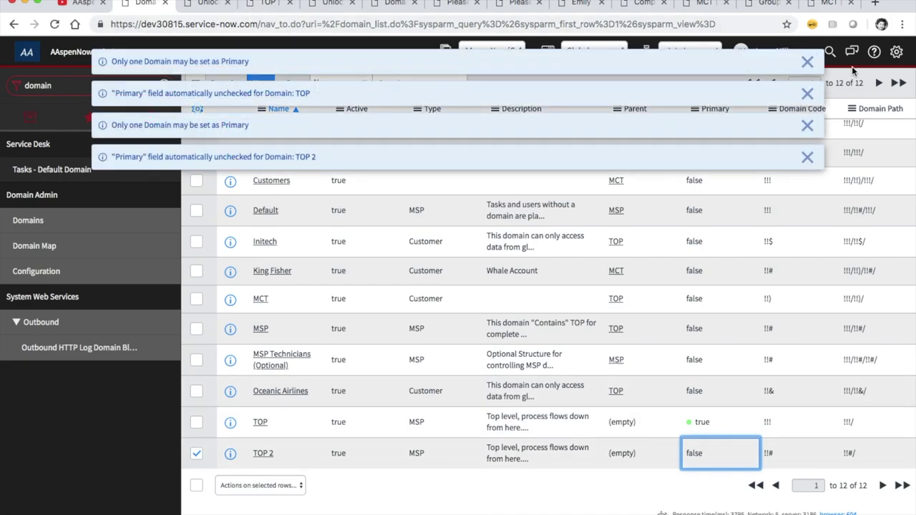
click(808, 61)
click(807, 62)
click(807, 62)
click(807, 62)
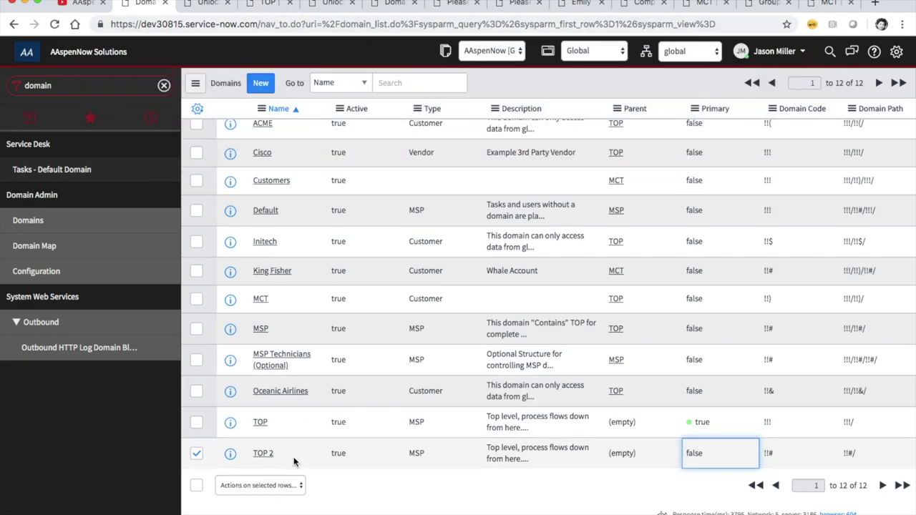
Delete the selected TOP 2 record from the Domains list and confirm the deletion.
click(265, 485)
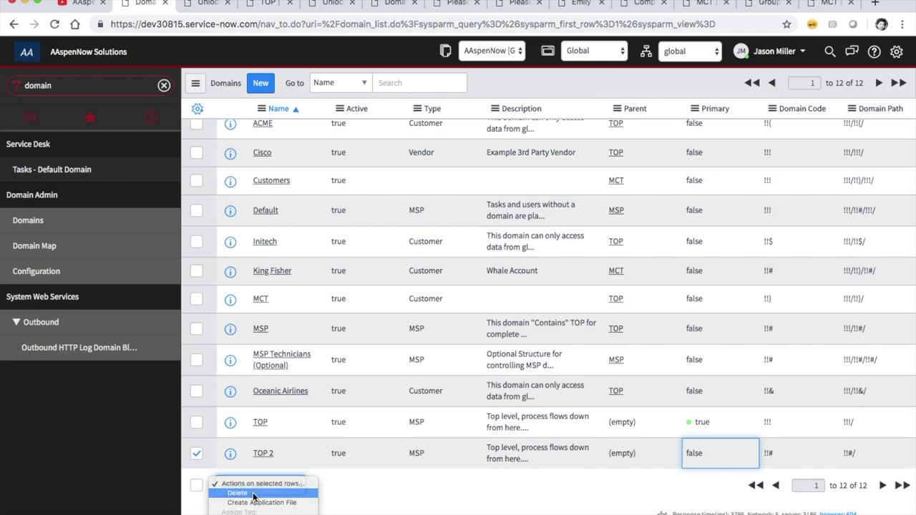
key(Escape)
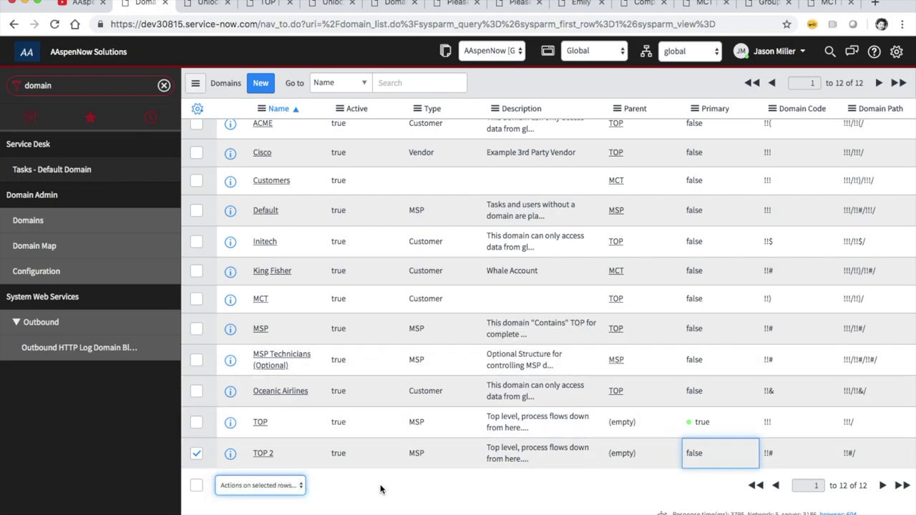
click(287, 486)
click(274, 493)
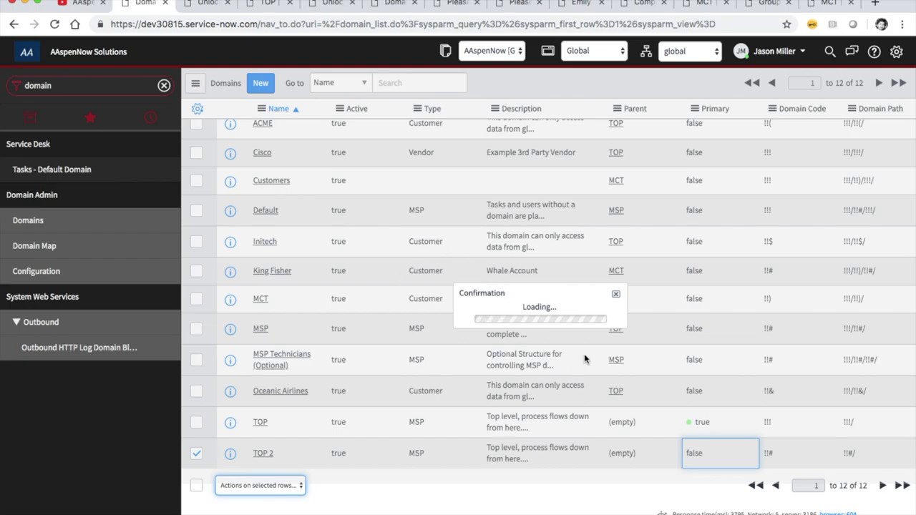
drag(492, 277, 580, 326)
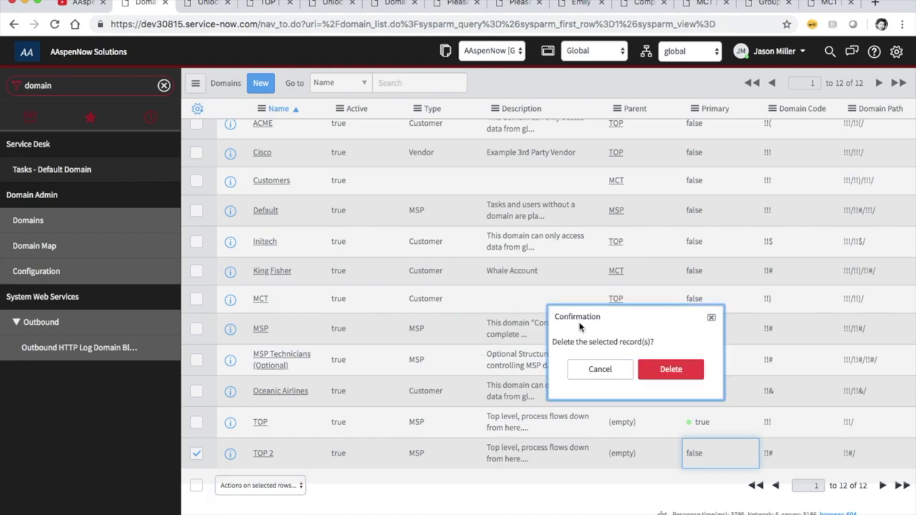
click(660, 371)
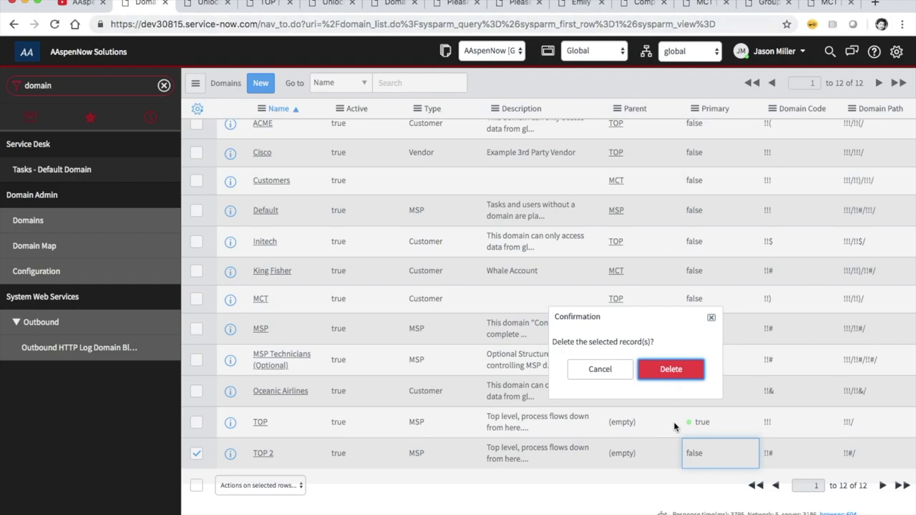
click(667, 371)
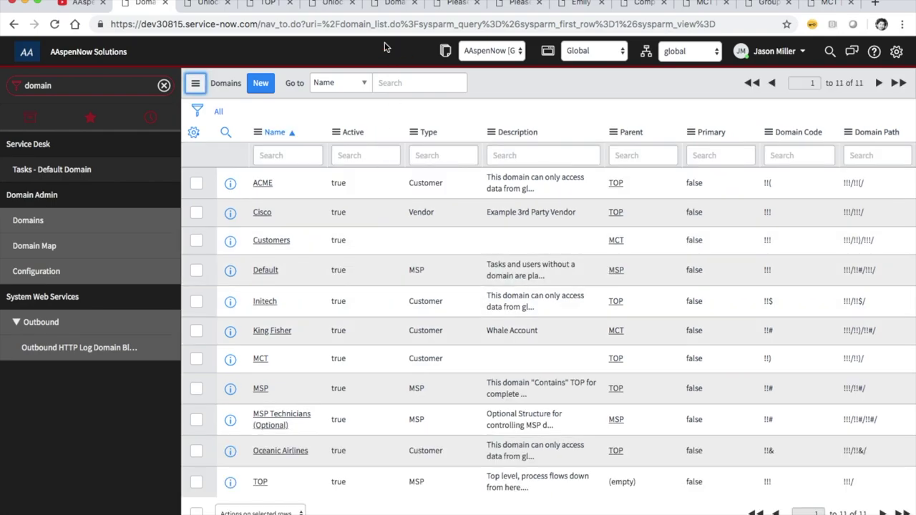
Close the browser page of the missing domain record and return to the Domains list.
click(198, 4)
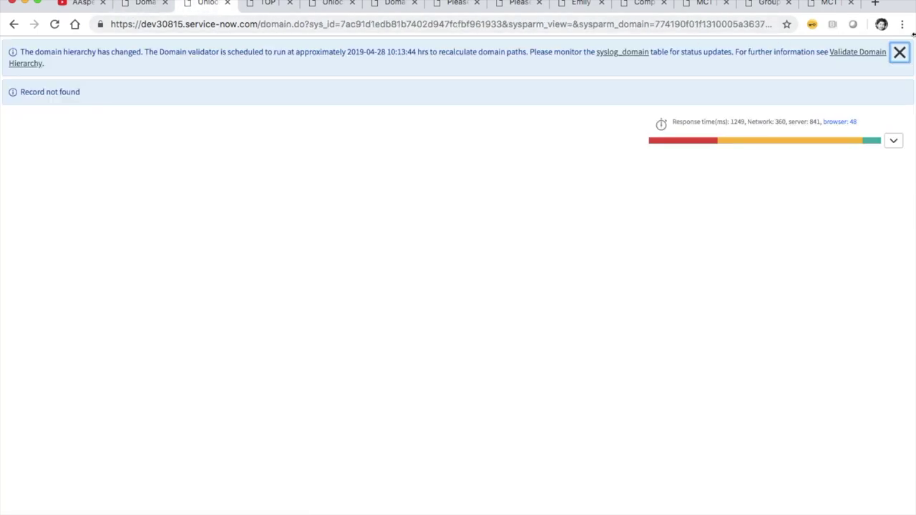
click(227, 4)
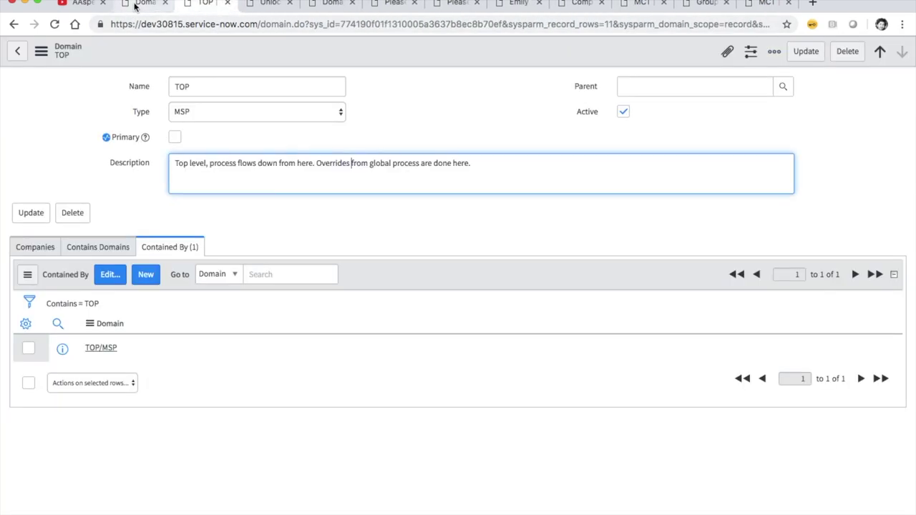
click(139, 5)
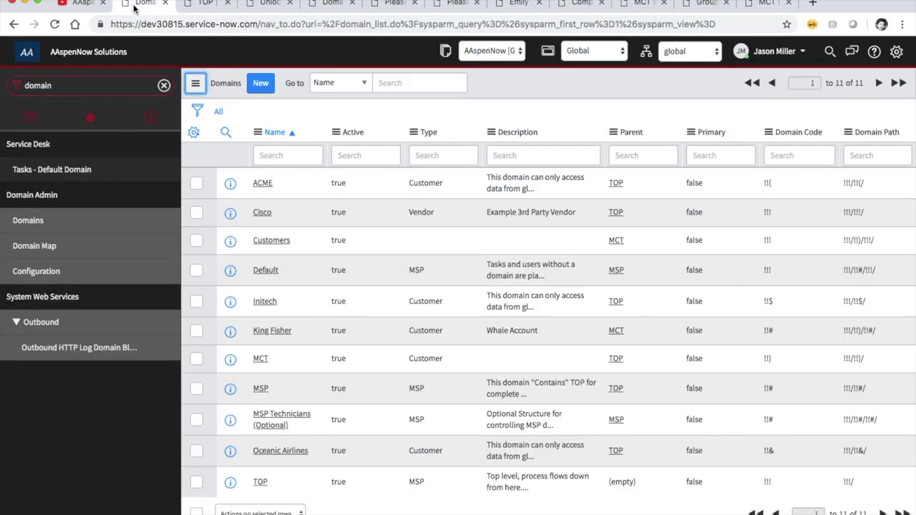
Create a domain record named Miami marked as Primary with no parent, submit it, and dismiss the message.
click(262, 83)
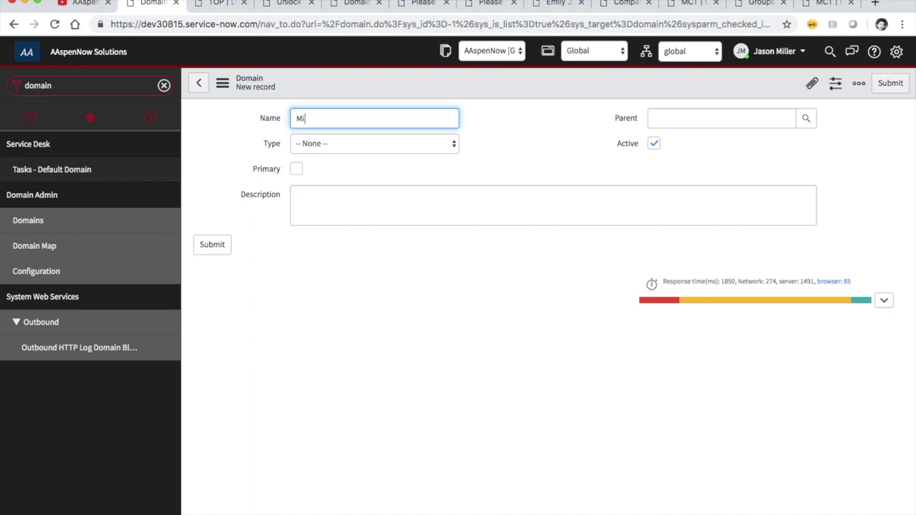
click(300, 172)
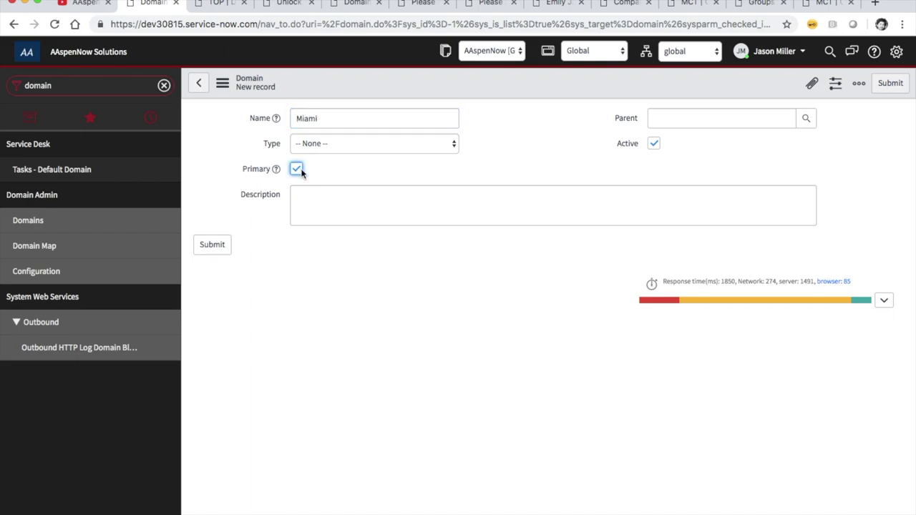
click(217, 245)
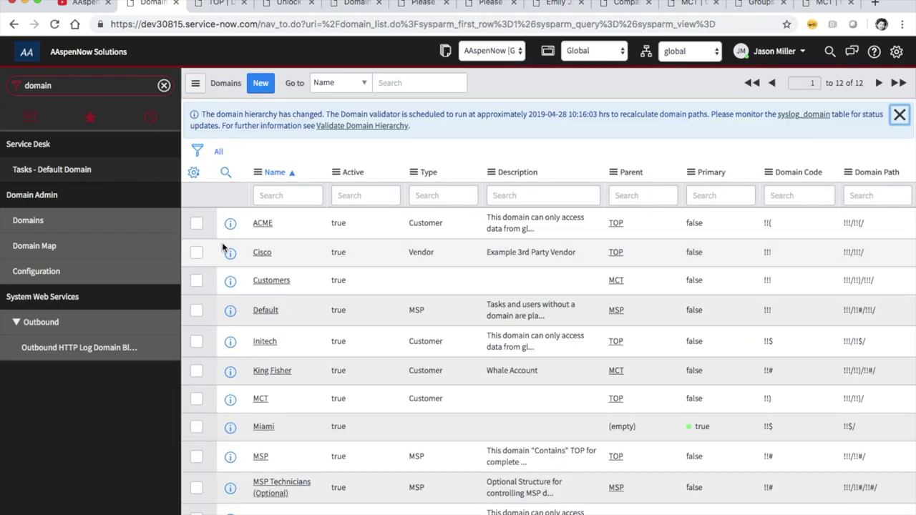
click(900, 116)
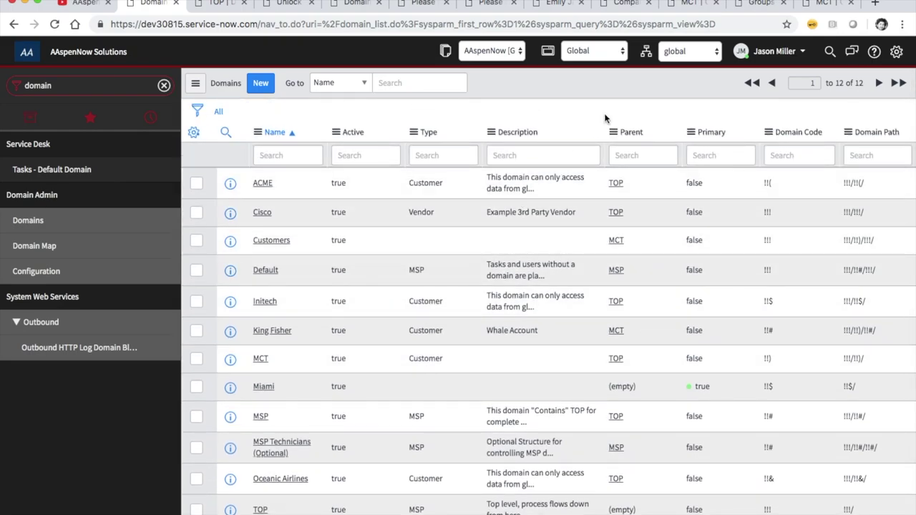
Refresh the Domains list and check the Primary values of the Miami and TOP domains.
right_click(596, 88)
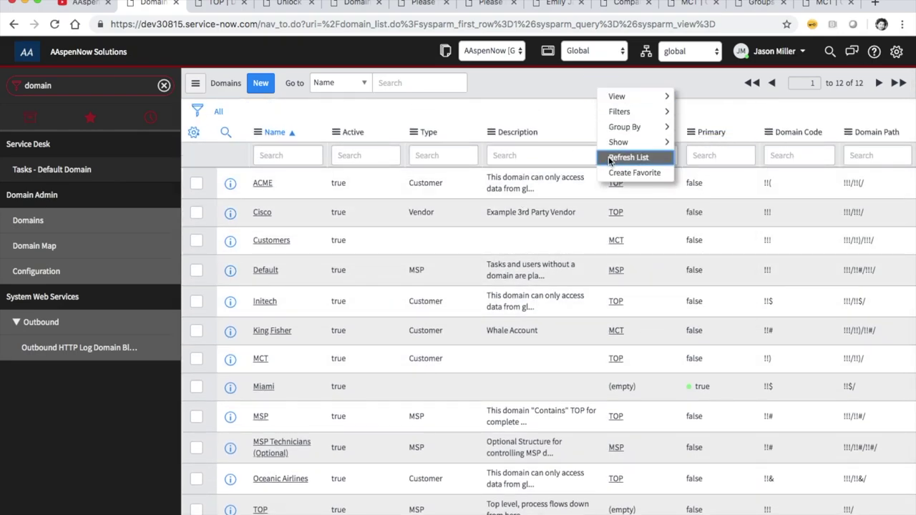
click(609, 156)
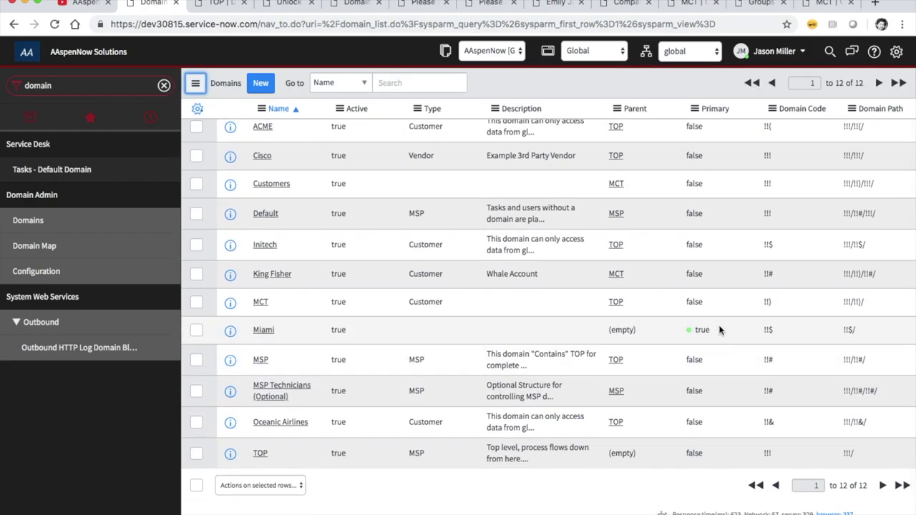
scroll(573, 286, up, 1)
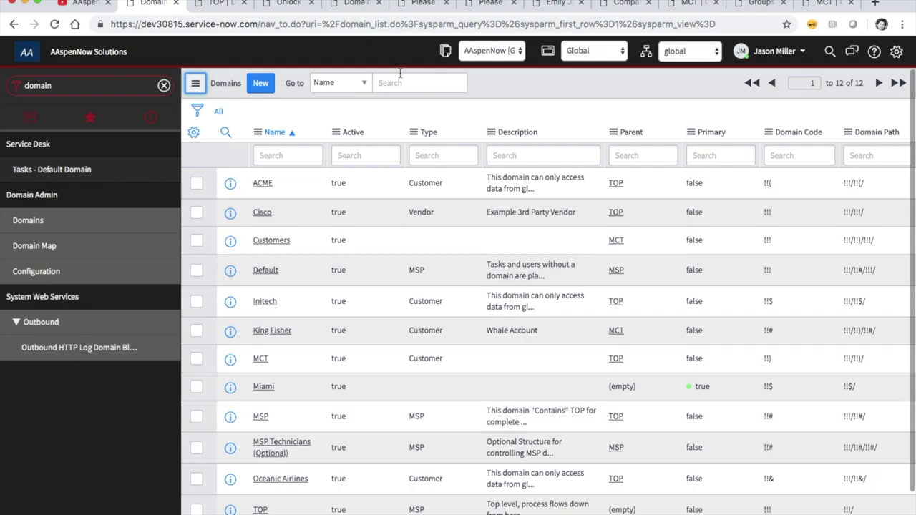
Compare the Domains list under the TOP and global session domains, return to global, and look for Miami in the domain picker.
click(700, 58)
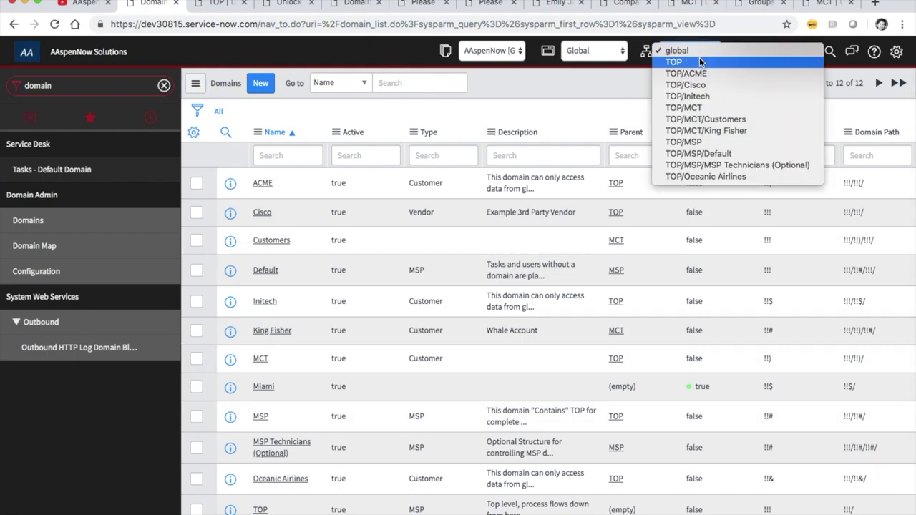
click(700, 61)
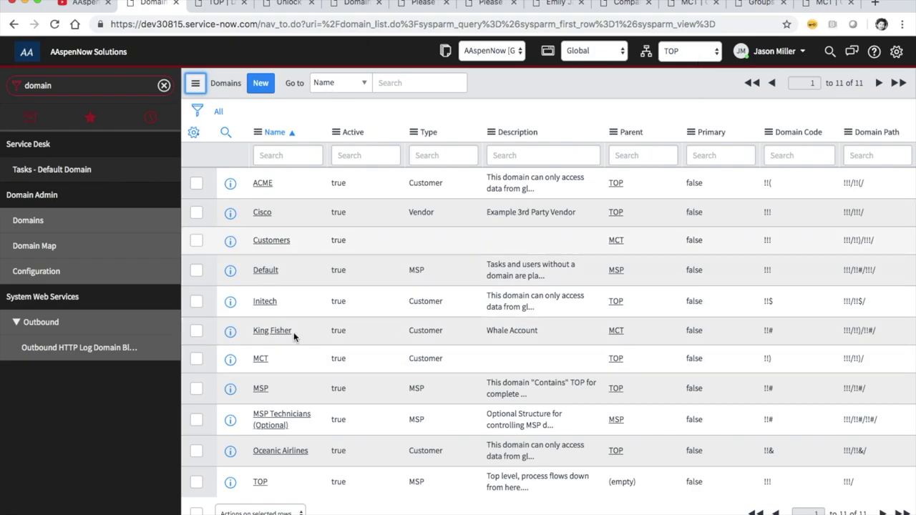
click(705, 53)
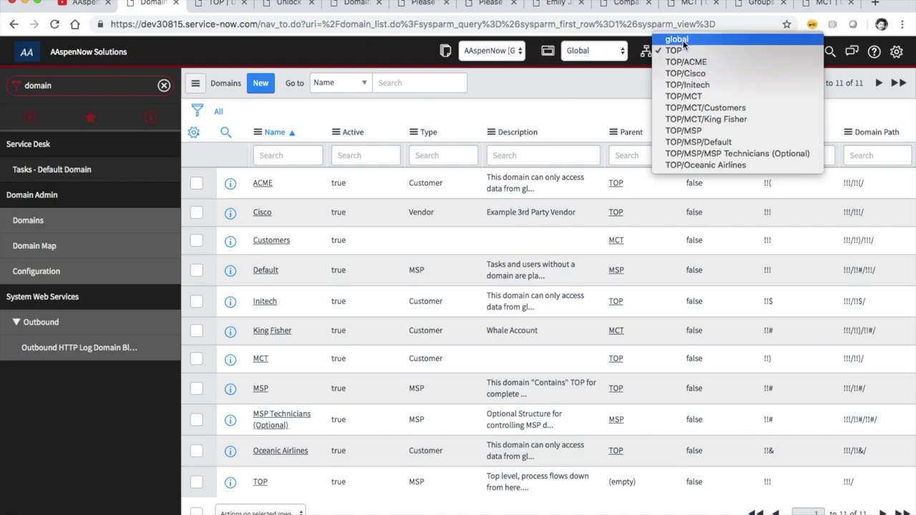
click(558, 117)
click(703, 47)
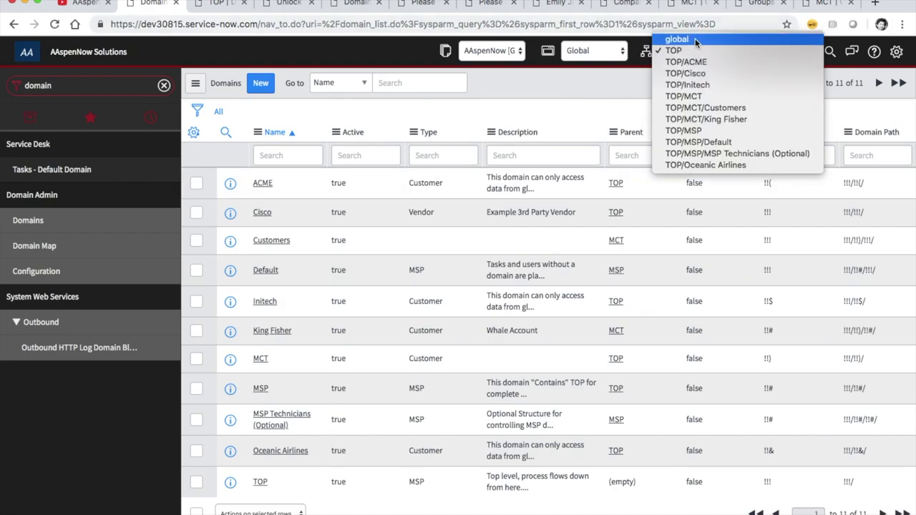
click(695, 38)
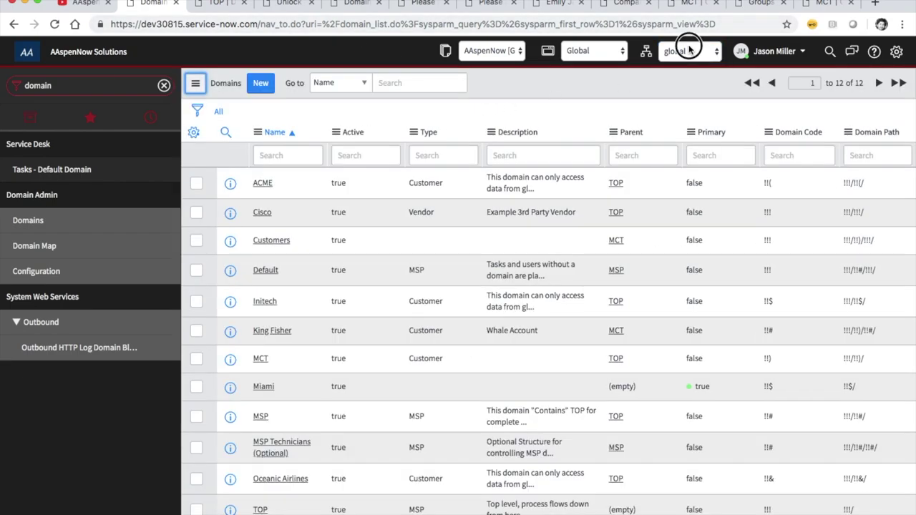
click(689, 49)
click(690, 61)
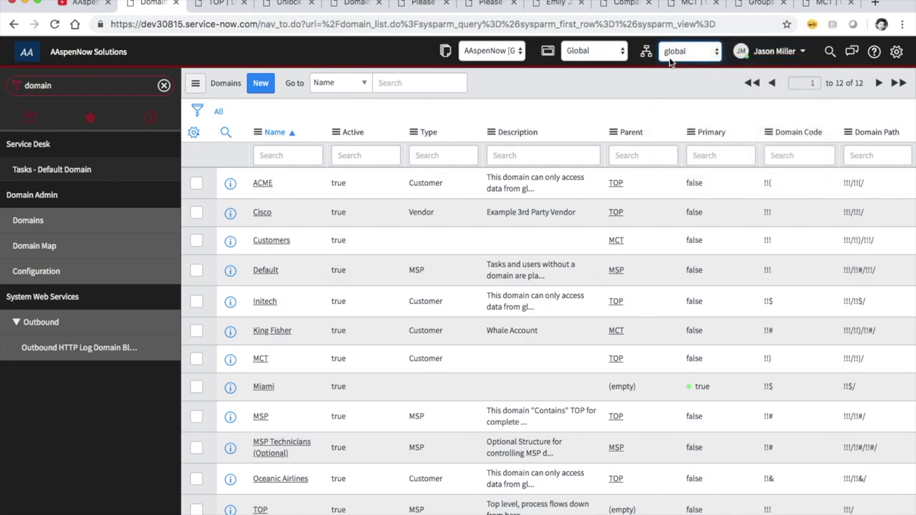
Reload the domain map to check the hierarchy with Miami as Primary, and bring up the TOP domain record.
click(337, 5)
click(288, 6)
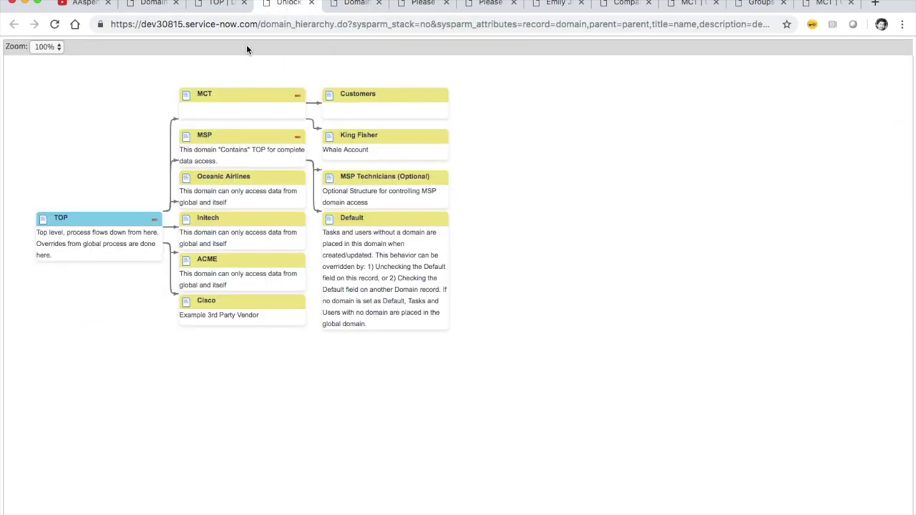
click(55, 25)
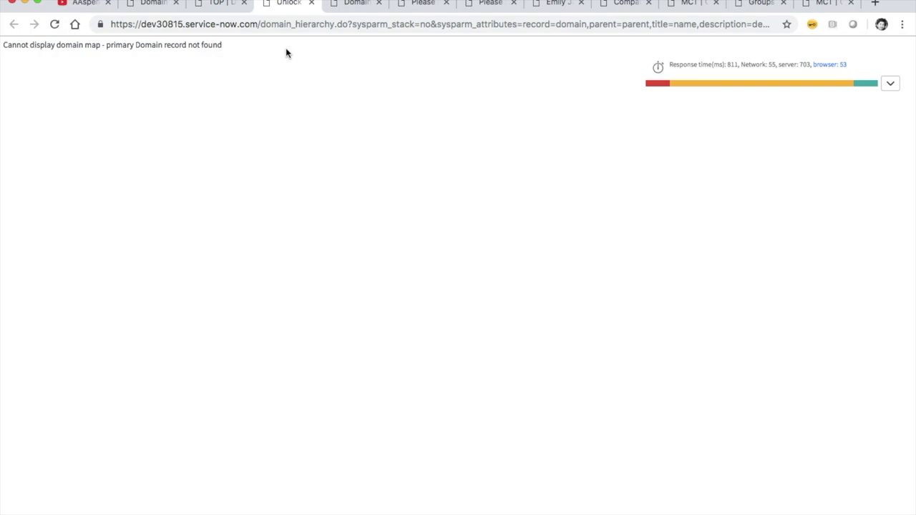
click(223, 6)
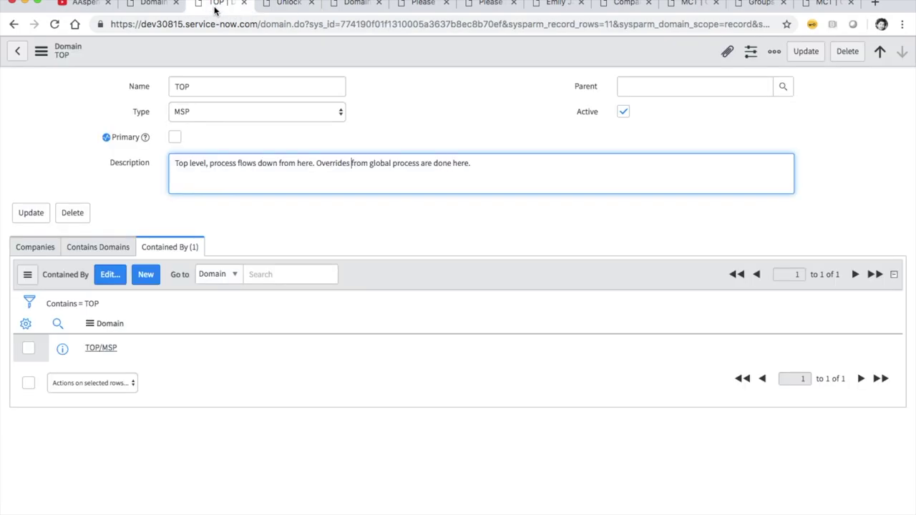
Return to the Domains list and switch the session domain to global.
click(265, 9)
click(216, 6)
click(158, 6)
click(692, 57)
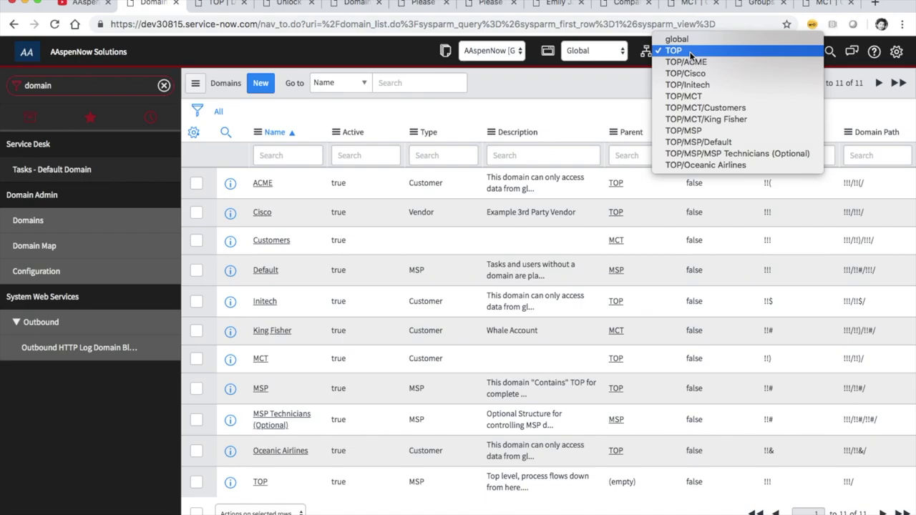
click(691, 47)
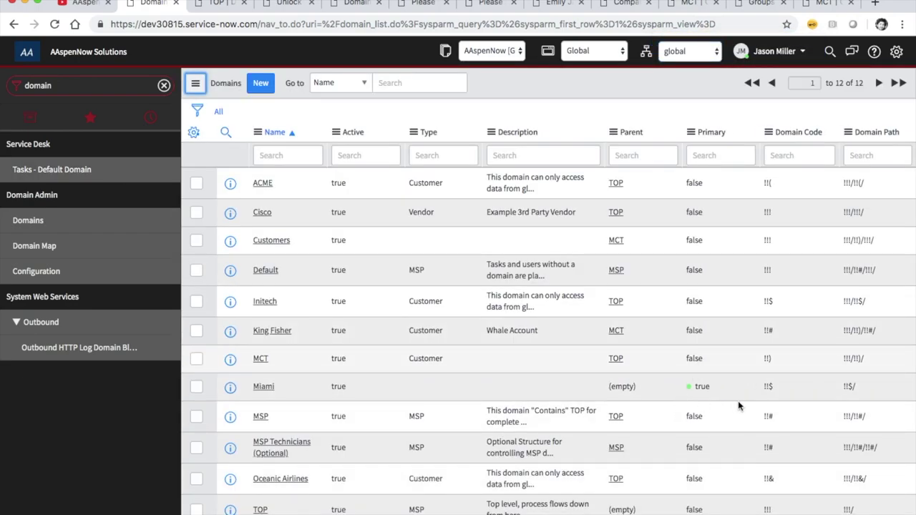
Set the Primary value of the Miami domain to false directly in the Domains list.
scroll(709, 391, down, 2)
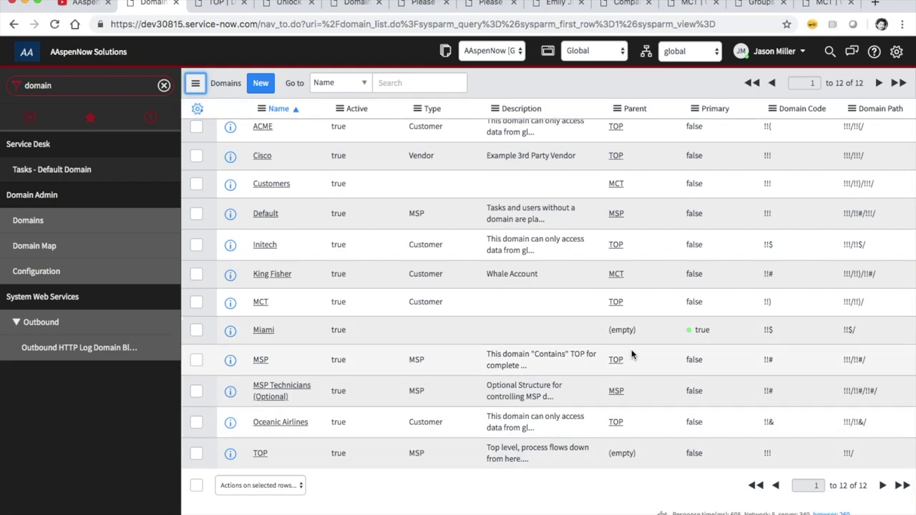
click(689, 341)
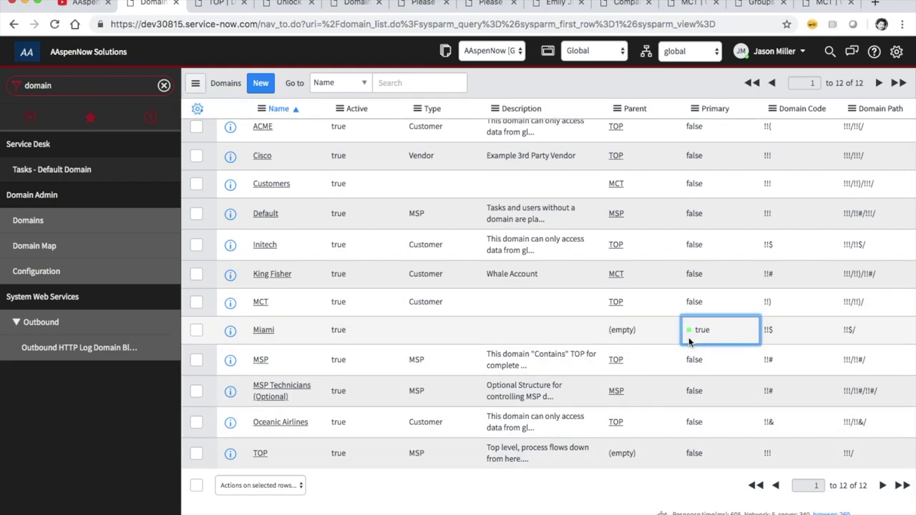
double_click(698, 337)
key(Down)
key(Return)
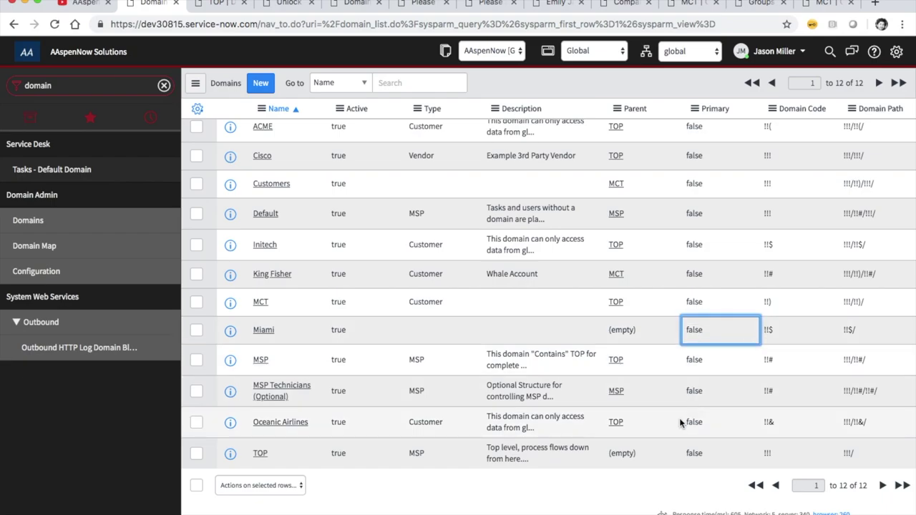
Set the Primary value of the TOP domain to true directly in the Domains list.
click(689, 455)
double_click(690, 456)
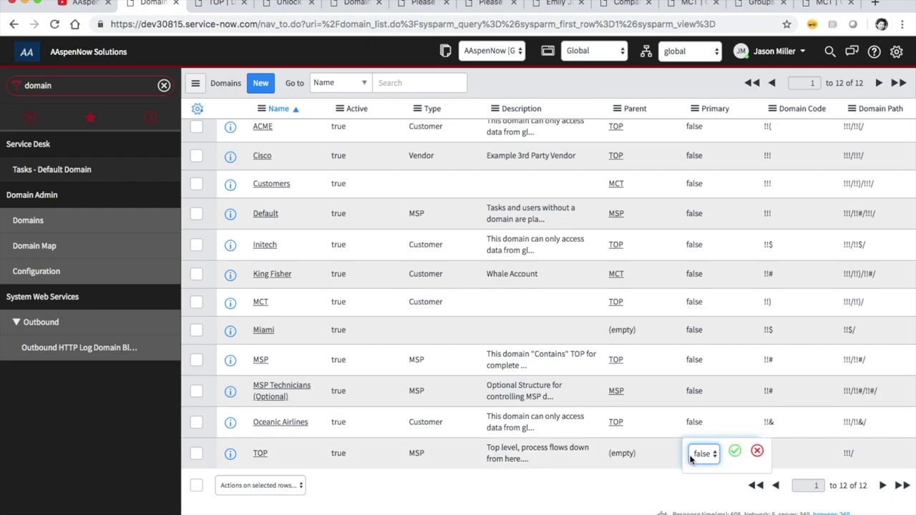
key(Return)
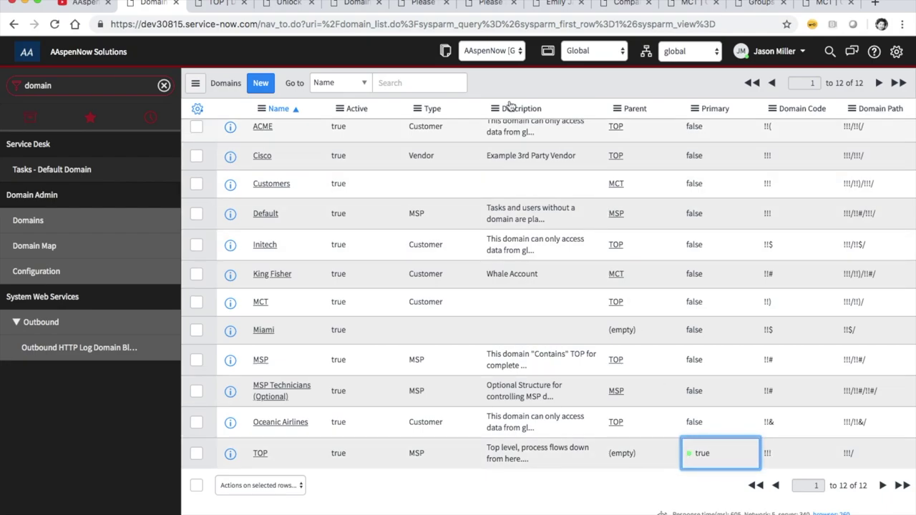
Switch the session domain to TOP and reload the domain map to check the hierarchy.
click(711, 51)
click(699, 62)
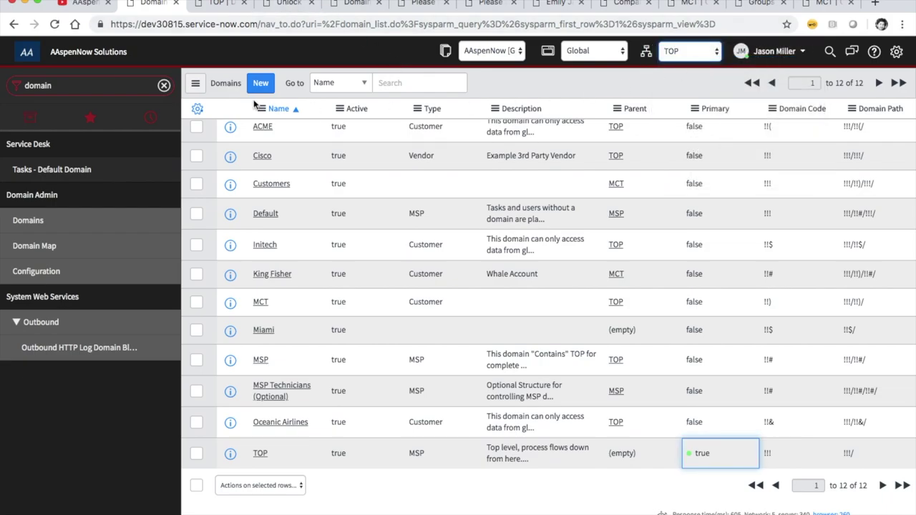
click(290, 9)
click(52, 27)
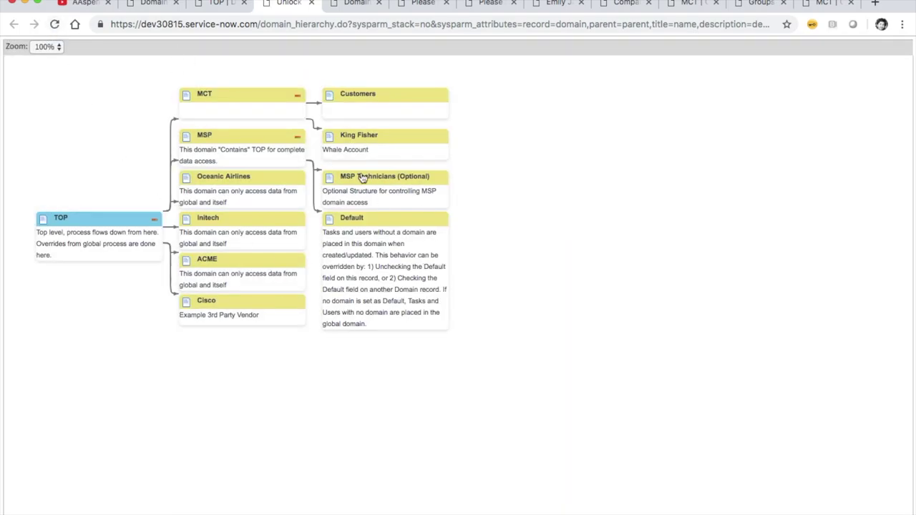
Compare the TOP domain record, the Domains list and the domain map to check how TOP acts as the primary domain.
click(214, 4)
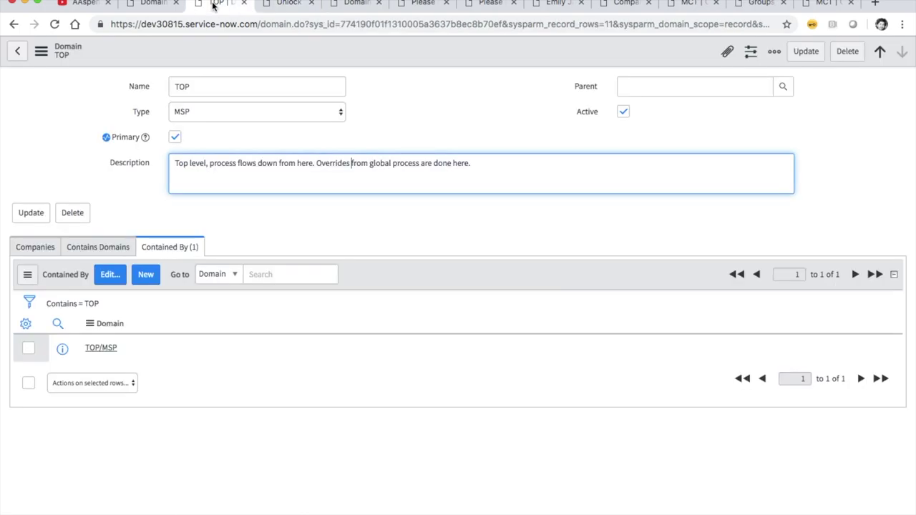
click(153, 5)
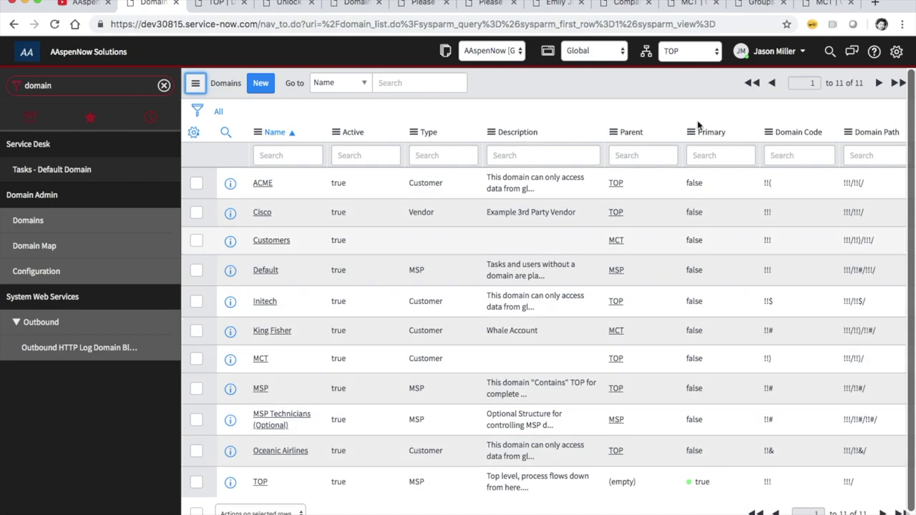
click(216, 4)
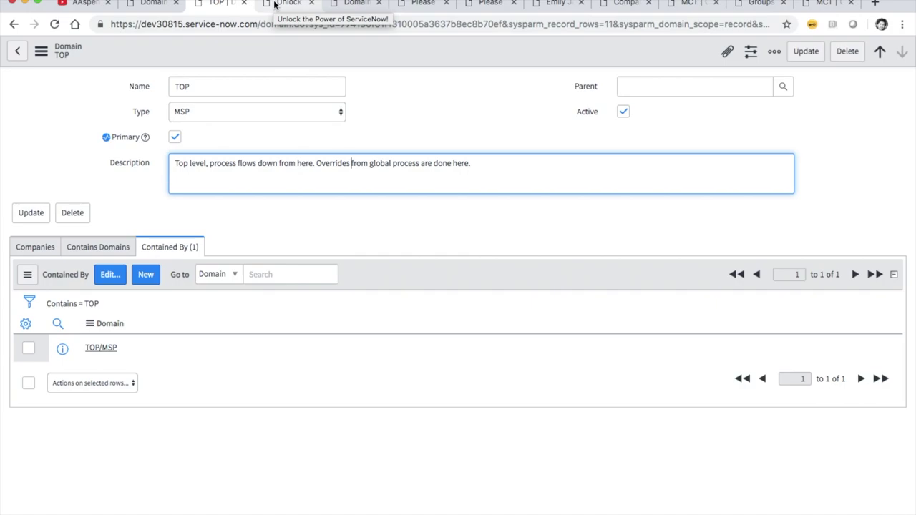
click(274, 5)
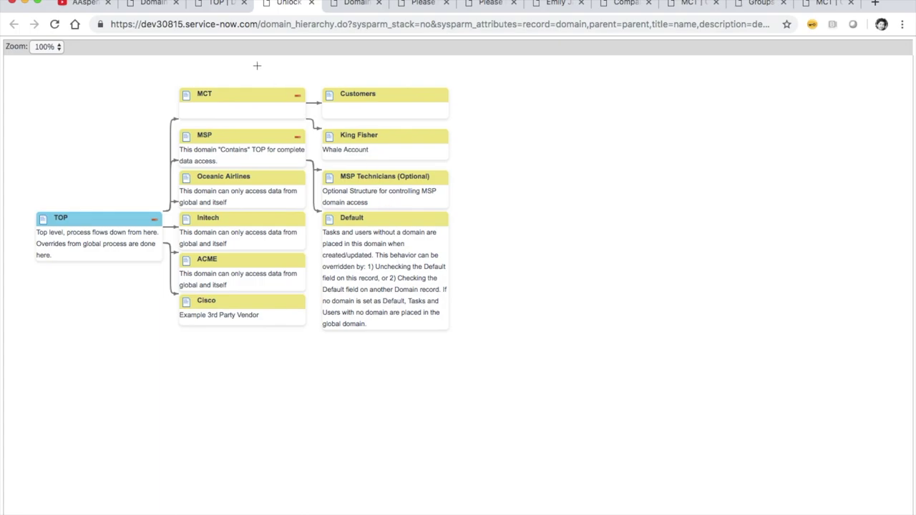
click(153, 6)
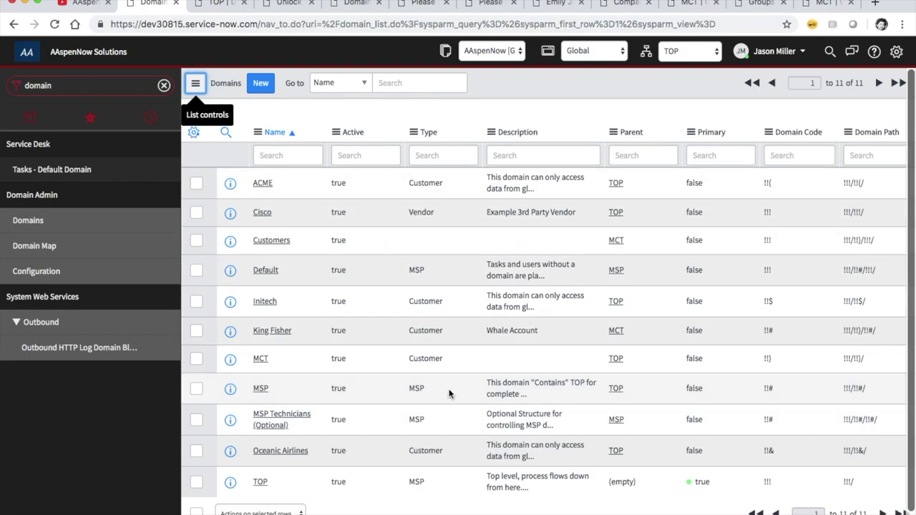
click(215, 4)
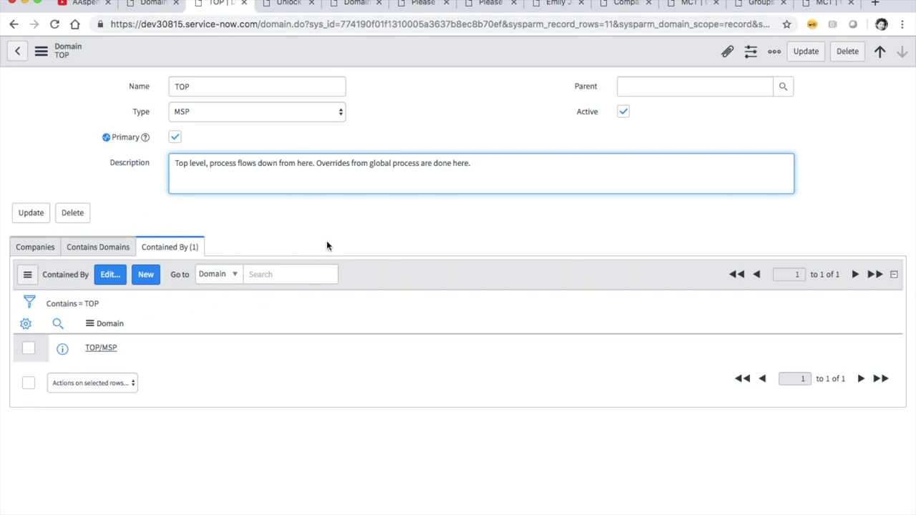
Look through the related lists available for the Domain form, especially those starting with V, and leave the configuration without saving.
right_click(399, 45)
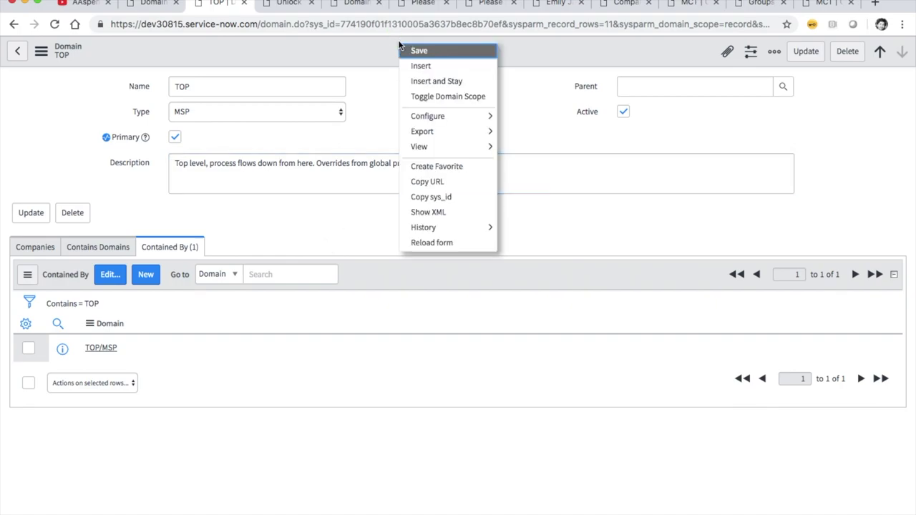
mouse_move(447, 116)
click(526, 149)
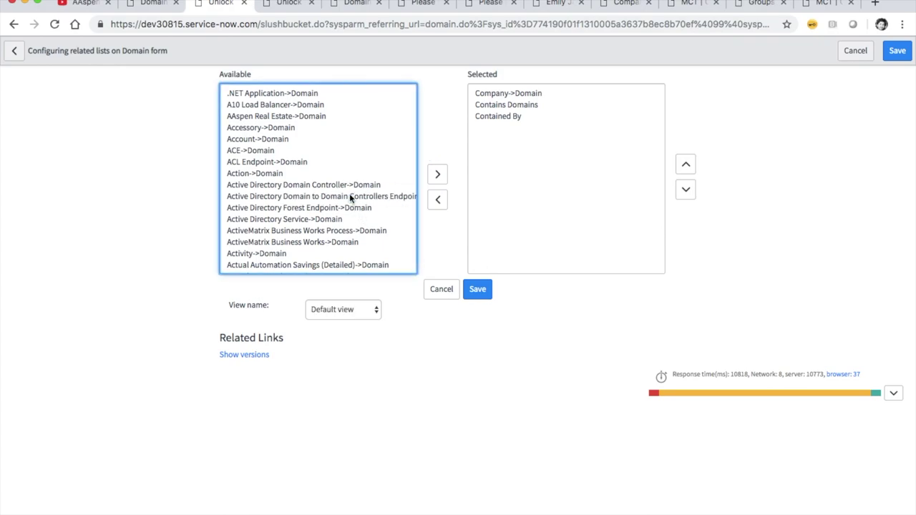
click(335, 197)
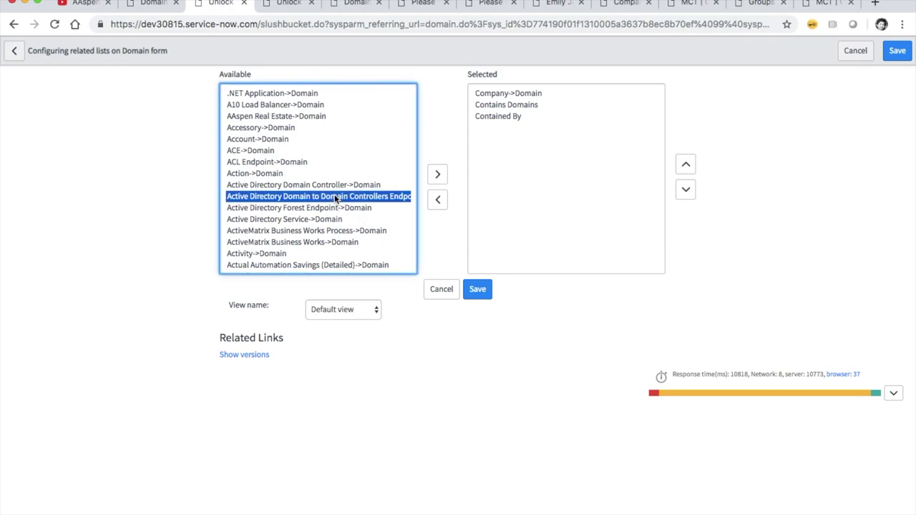
key(v)
scroll(335, 199, down, 8)
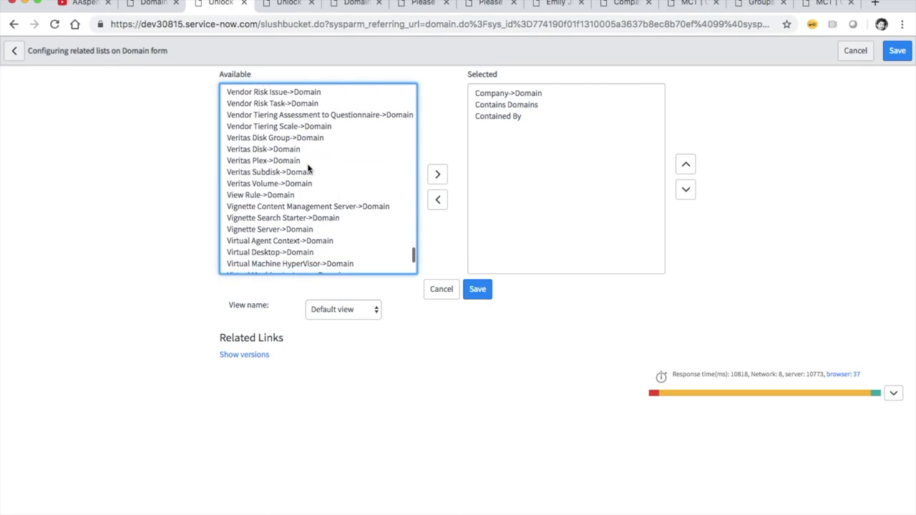
scroll(252, 222, down, 1)
scroll(252, 222, down, 1)
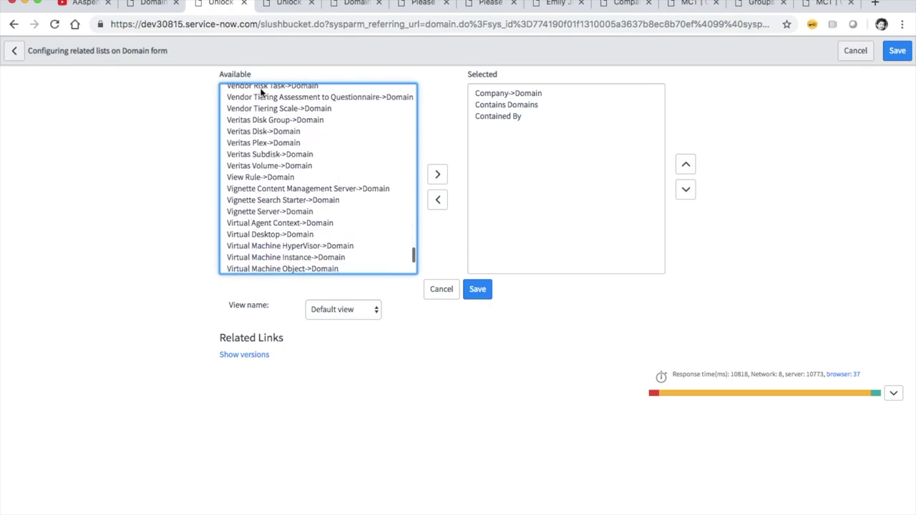
scroll(332, 175, up, 10)
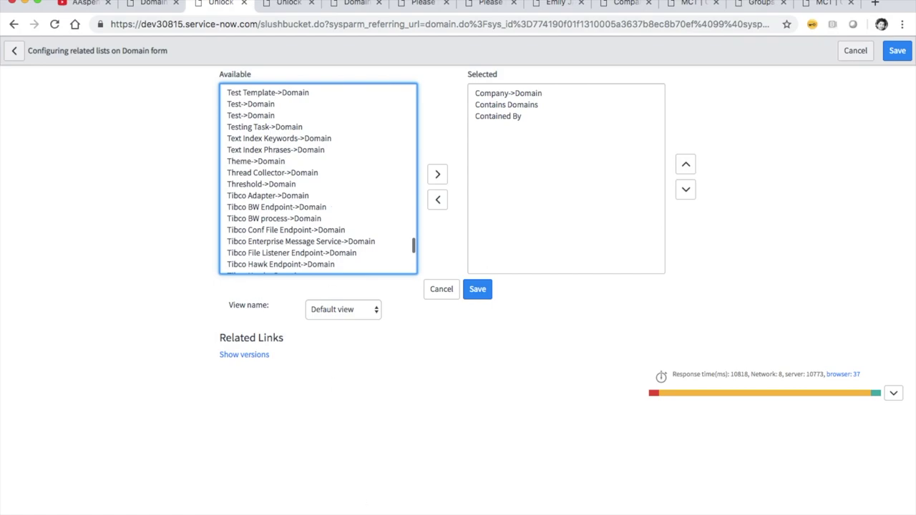
click(444, 290)
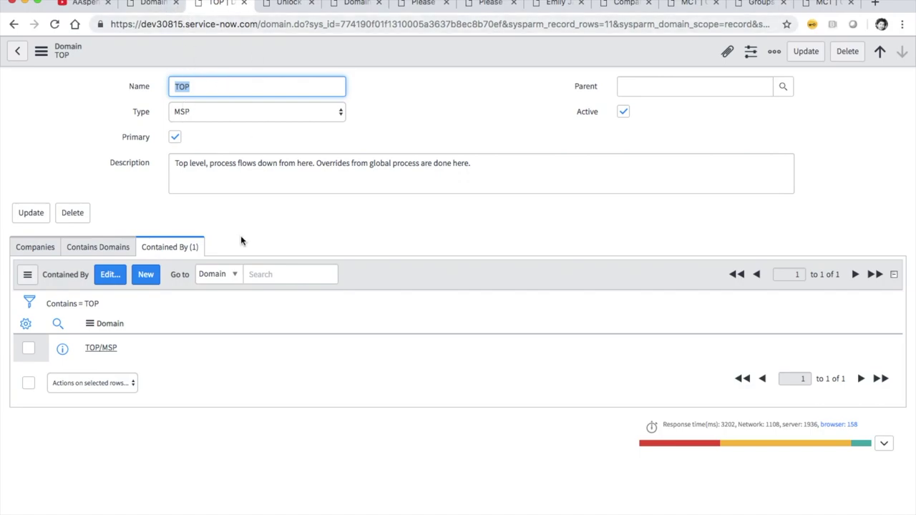
Remove TOP/MSP from the TOP domain's Contained By list, save, and check which domains can be chosen as members without adding any.
click(106, 276)
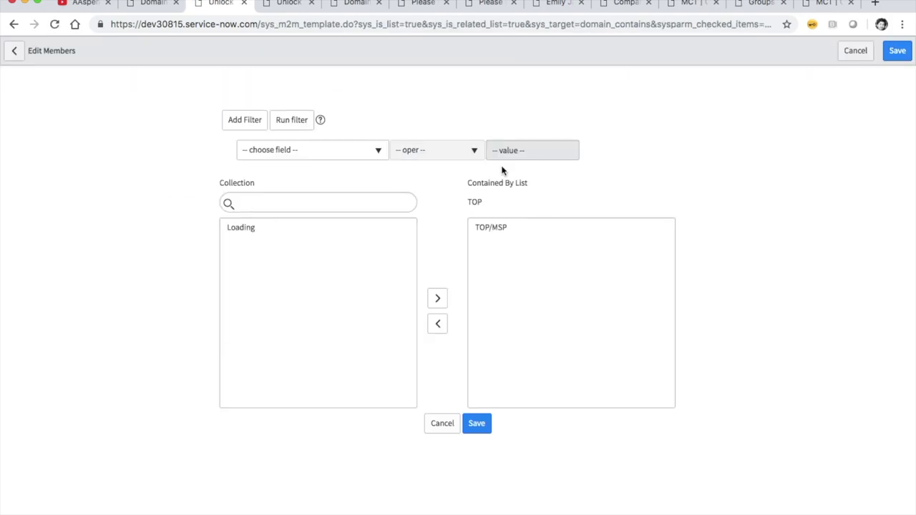
click(504, 227)
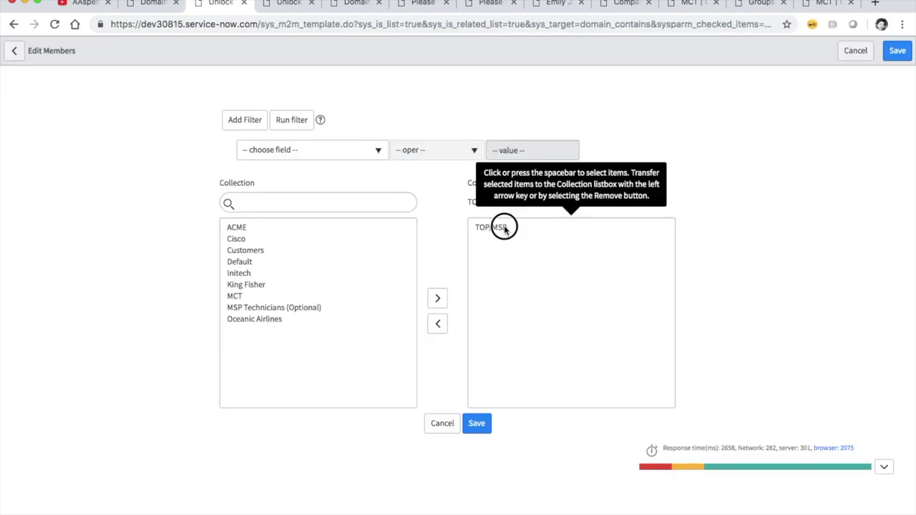
click(436, 326)
click(476, 424)
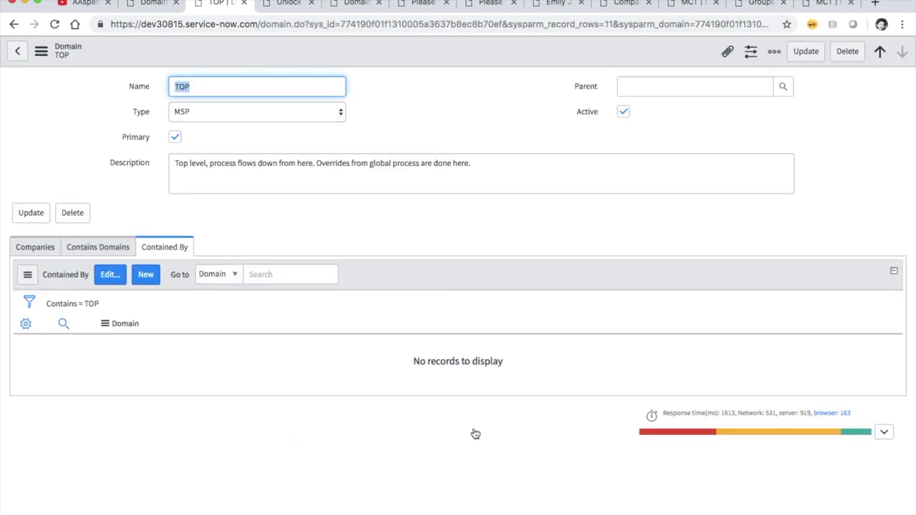
click(110, 276)
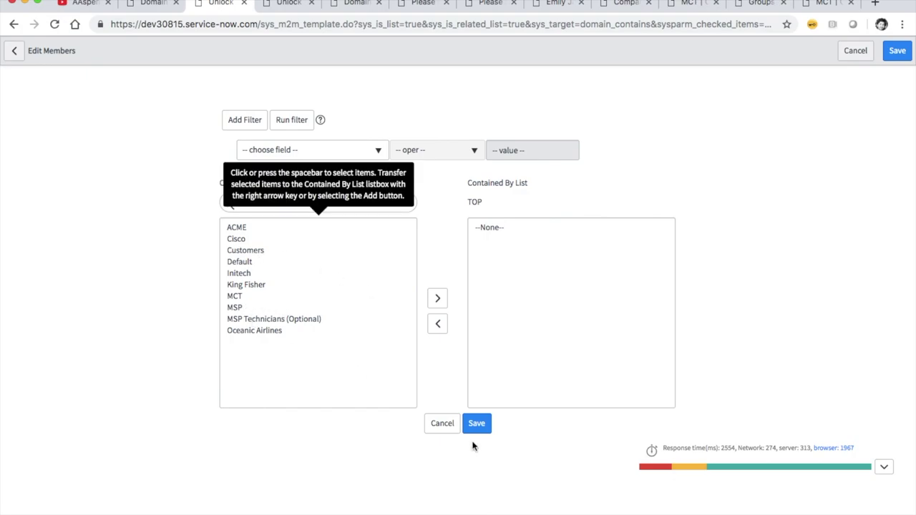
click(441, 432)
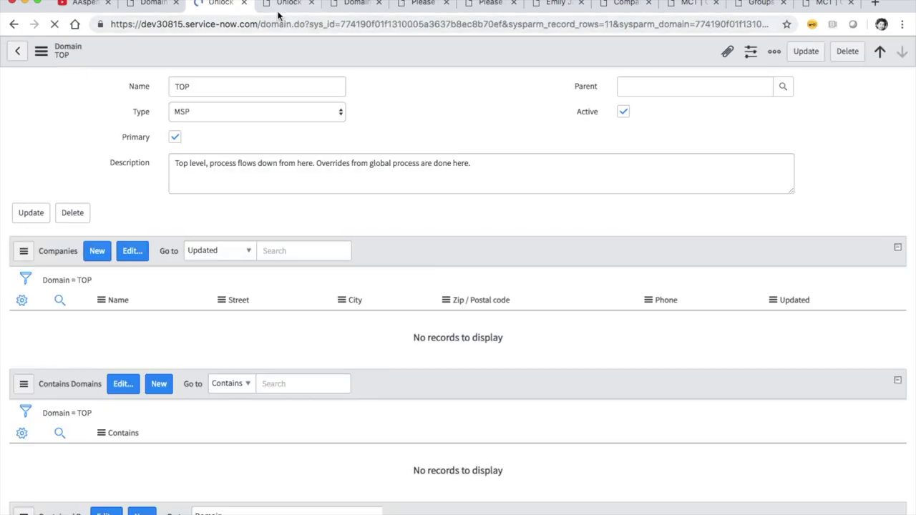
Reload the domain map to check the hierarchy without the TOP/MSP containment and return to the Domains list.
click(282, 5)
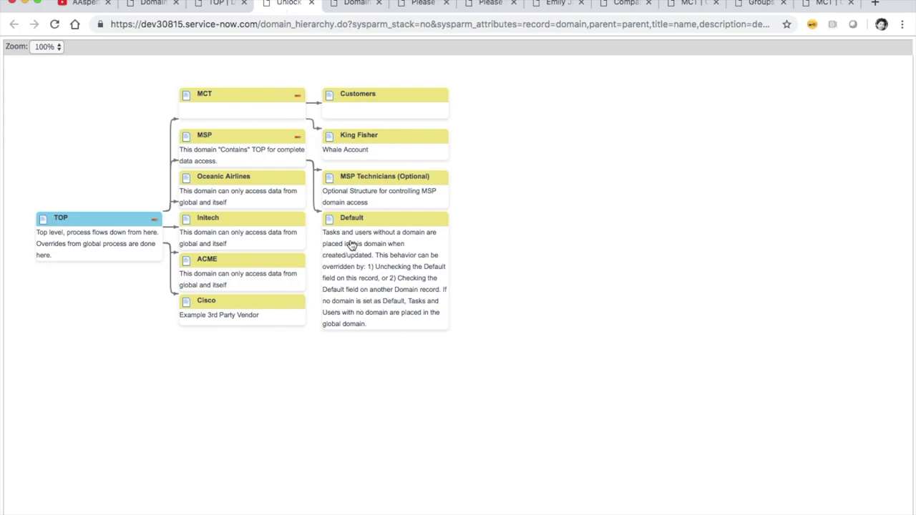
click(55, 24)
click(358, 3)
click(152, 3)
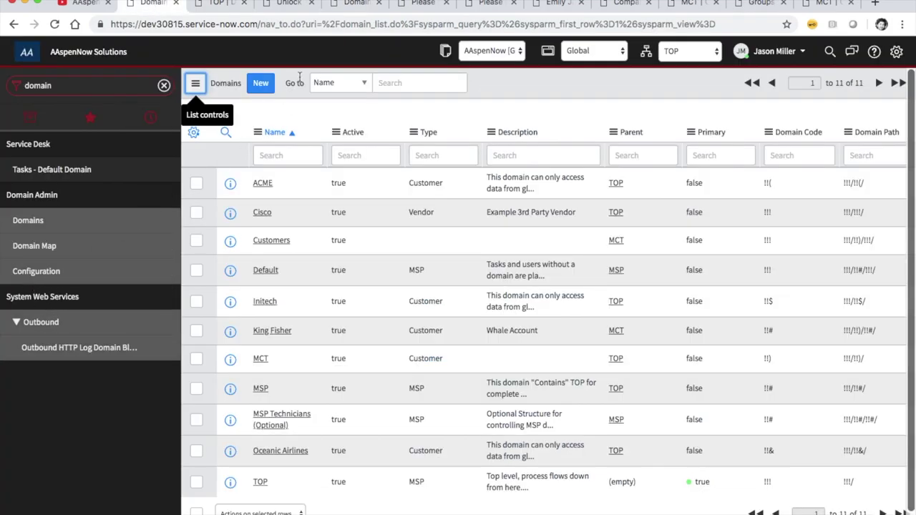
On the Domains Configuration page, examine the tables offered for changing the domain table and cancel the change.
click(353, 5)
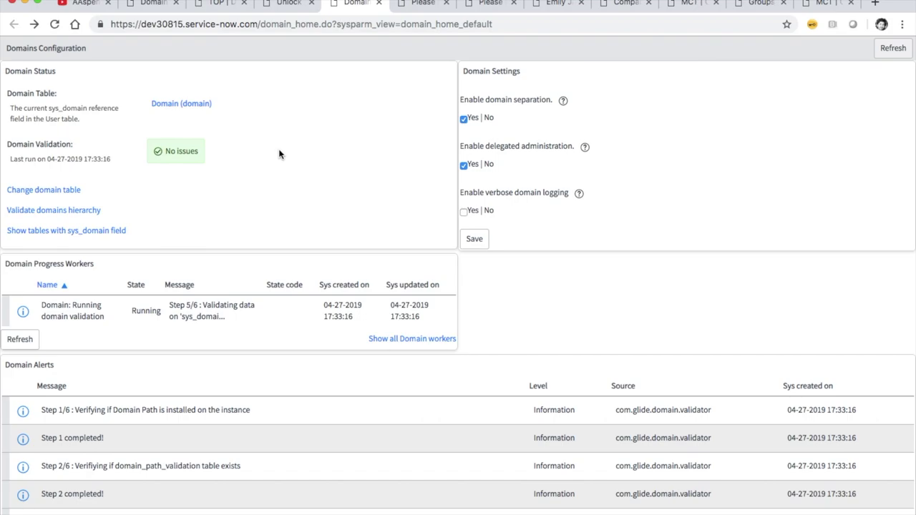
click(52, 190)
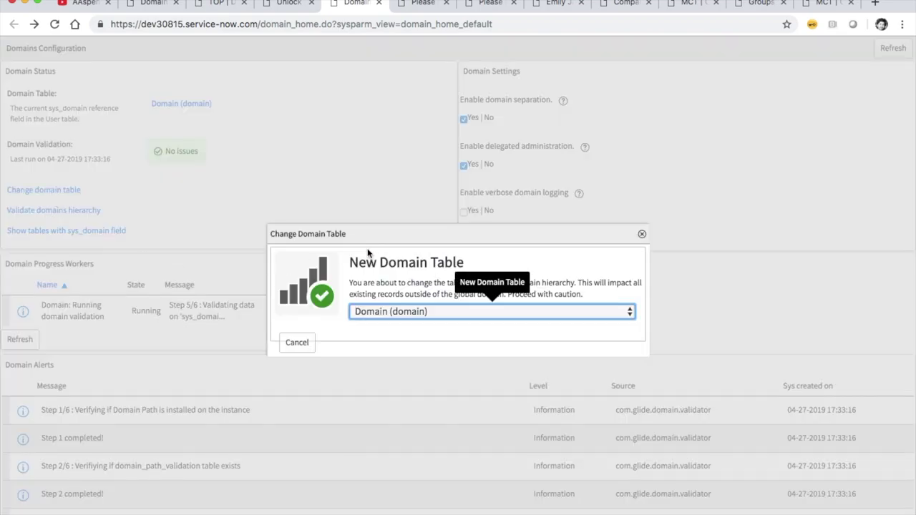
click(496, 312)
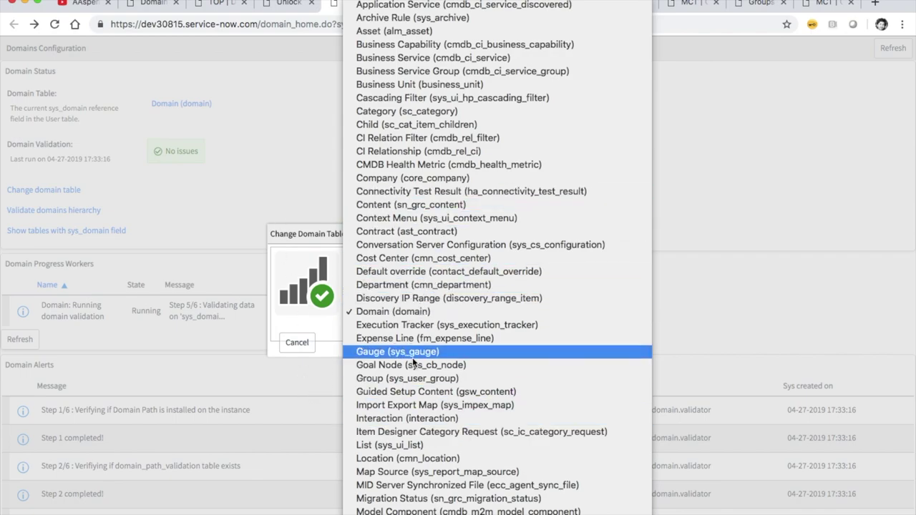
click(290, 343)
click(290, 343)
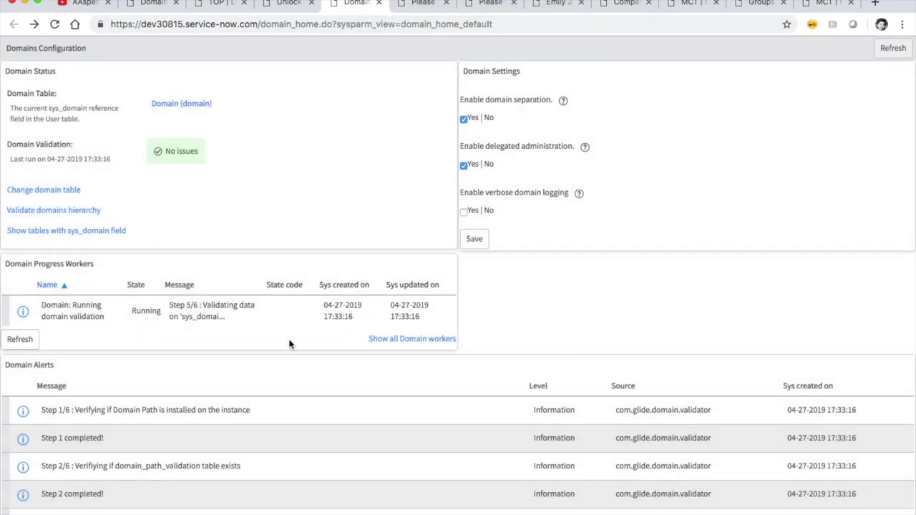
Run the domains hierarchy validation and close its progress window.
click(79, 210)
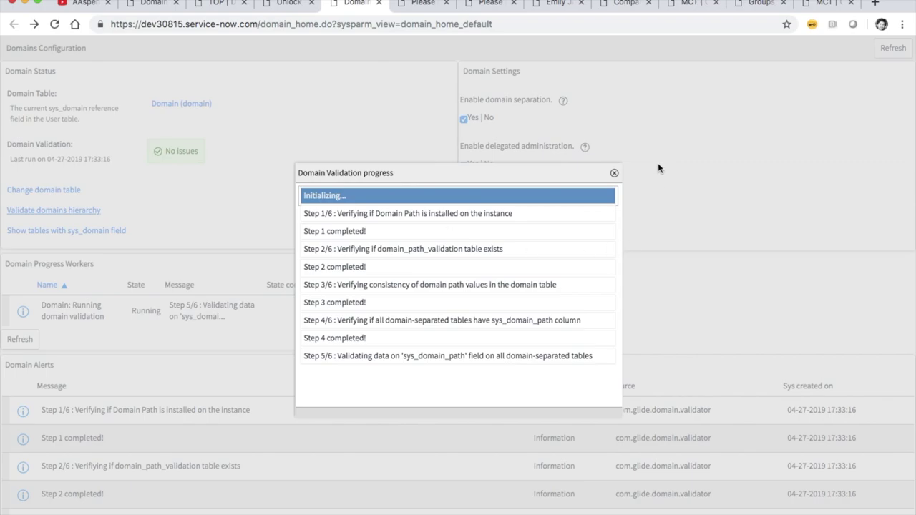
click(615, 175)
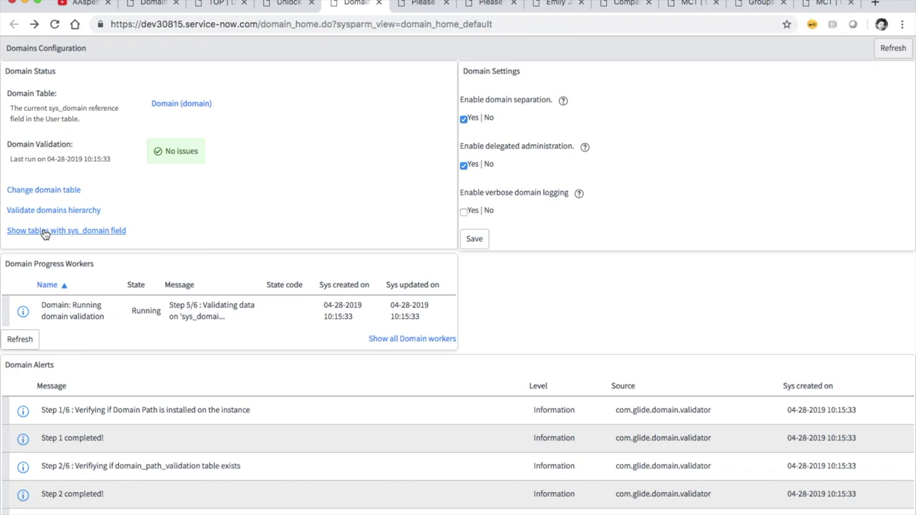
List the tables that have a sys_domain field and check the export formats offered without exporting.
click(105, 232)
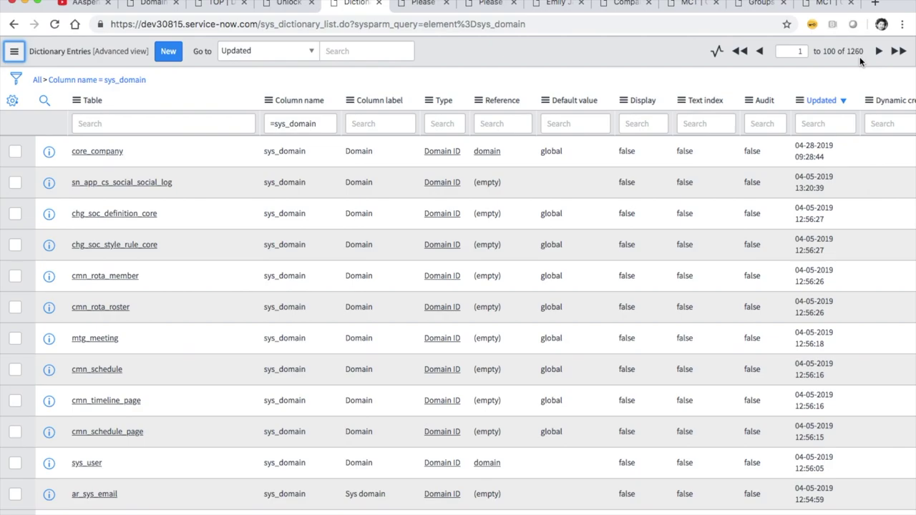
click(270, 101)
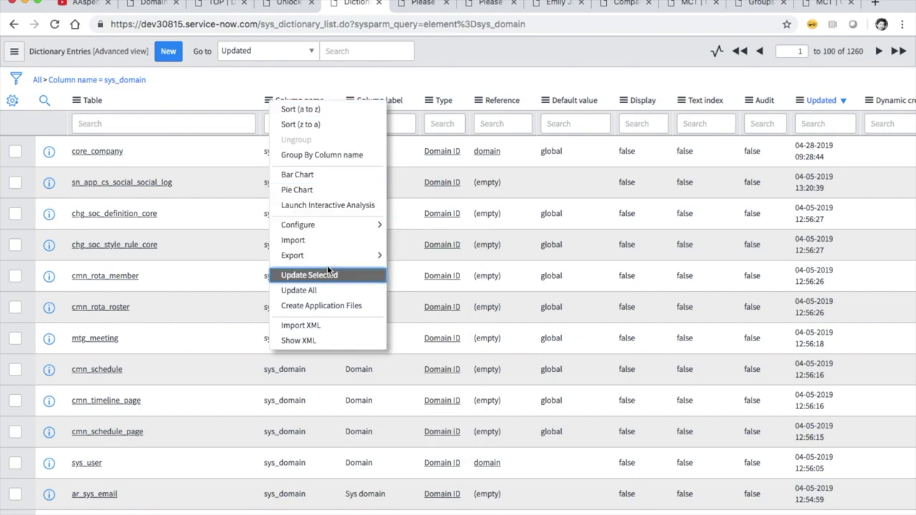
mouse_move(328, 256)
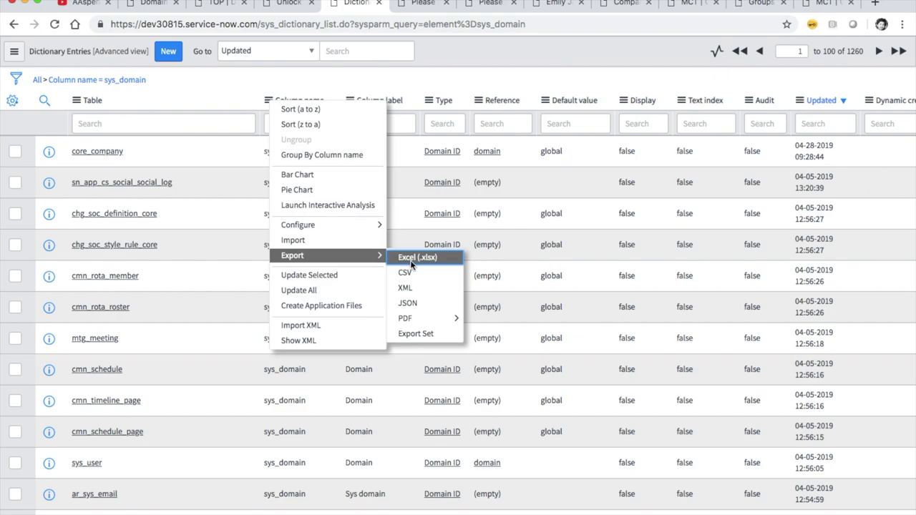
click(235, 75)
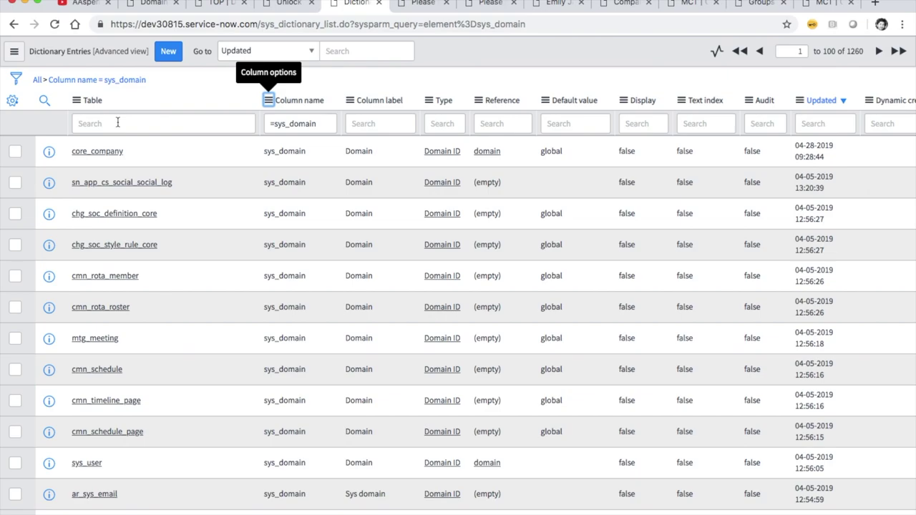
Return to the Domains list, open the domain Configuration page in a new tab, and review the domain alerts from the validation.
click(288, 13)
click(357, 7)
click(145, 6)
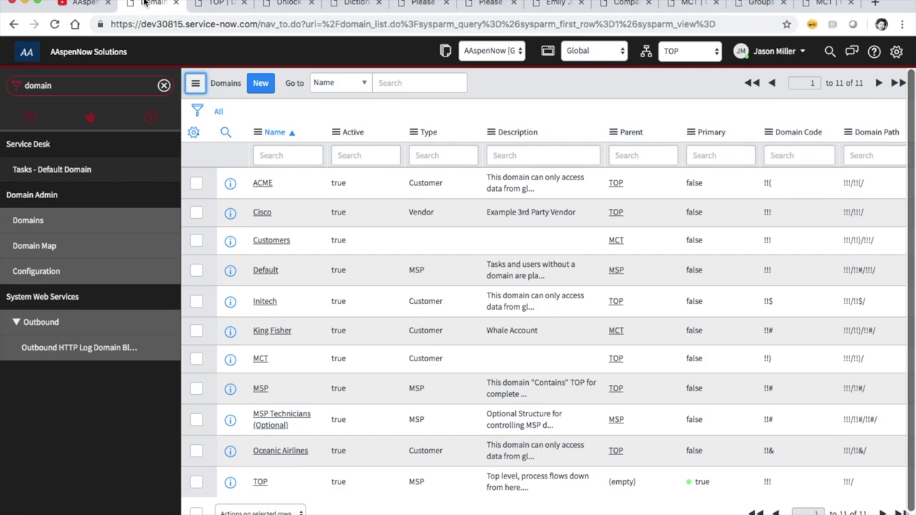
click(71, 276)
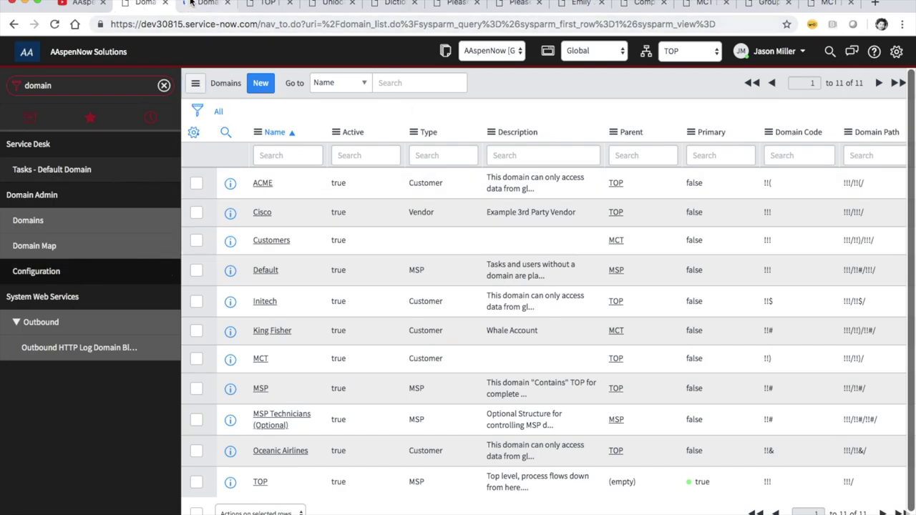
click(191, 4)
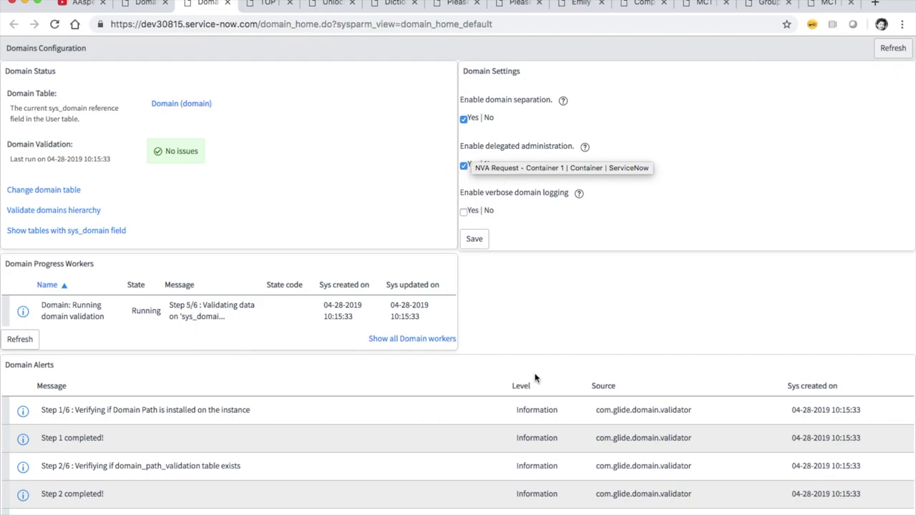
scroll(526, 373, down, 5)
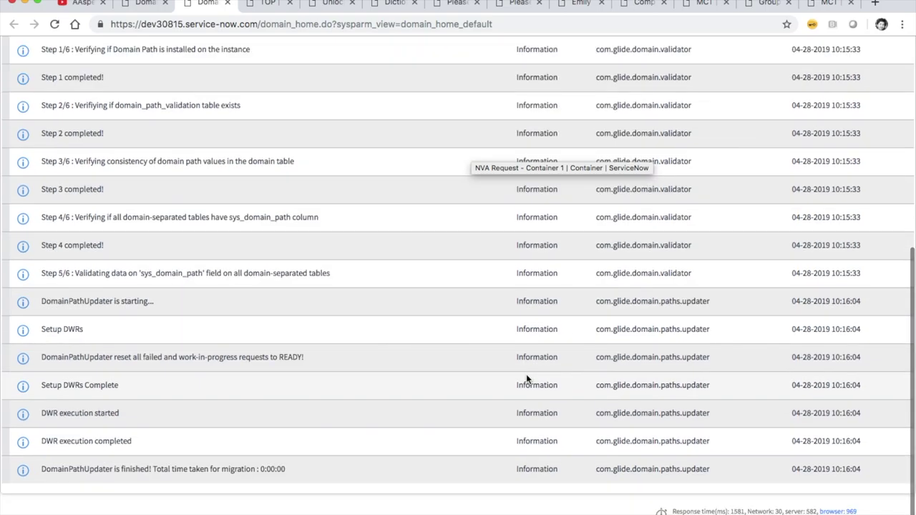
scroll(526, 378, up, 5)
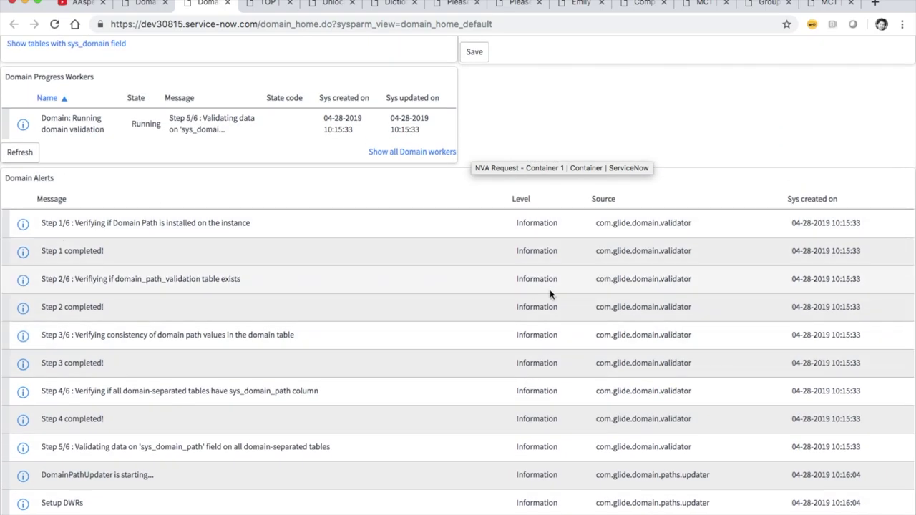
scroll(550, 291, up, 3)
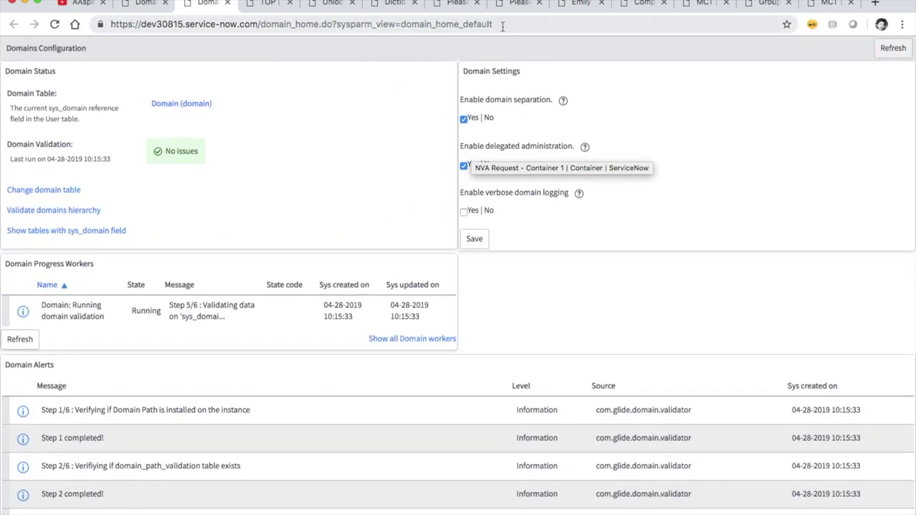
Look through the open domain, dictionary and user pages to find the user list filtered to location Miami.
click(248, 5)
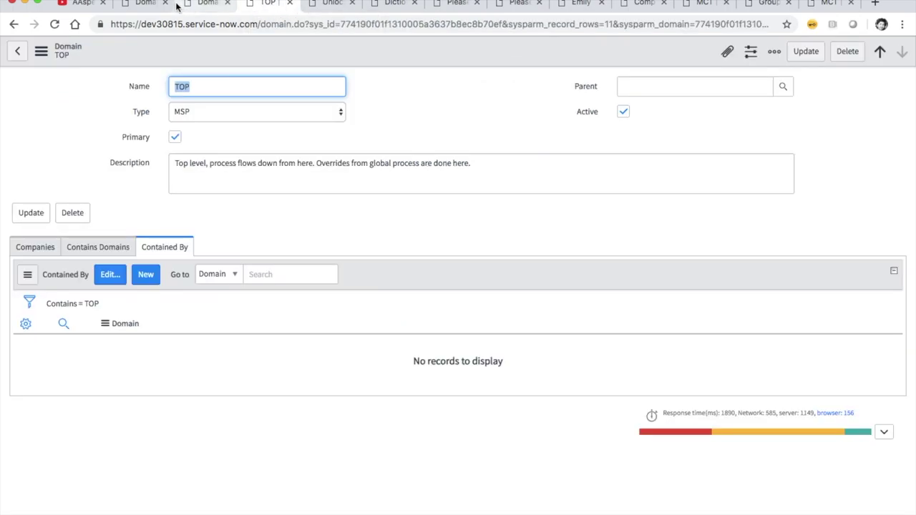
click(332, 7)
click(407, 8)
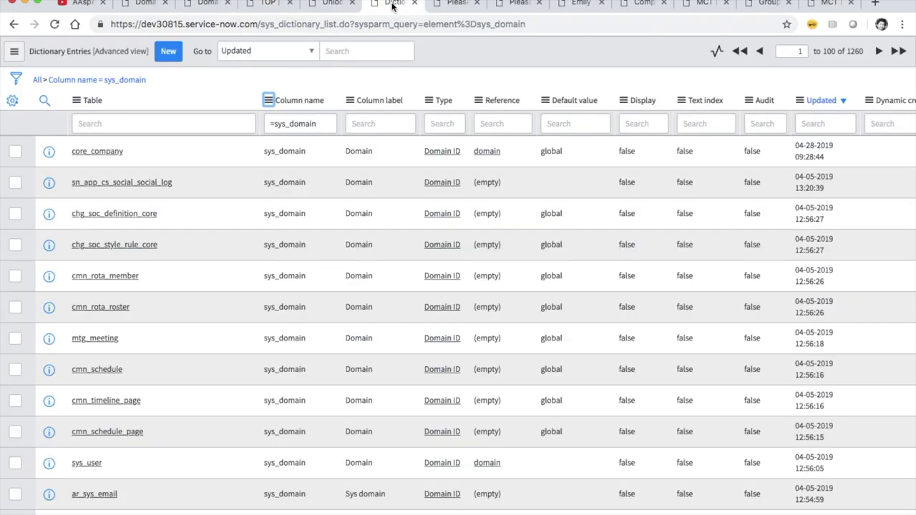
click(439, 7)
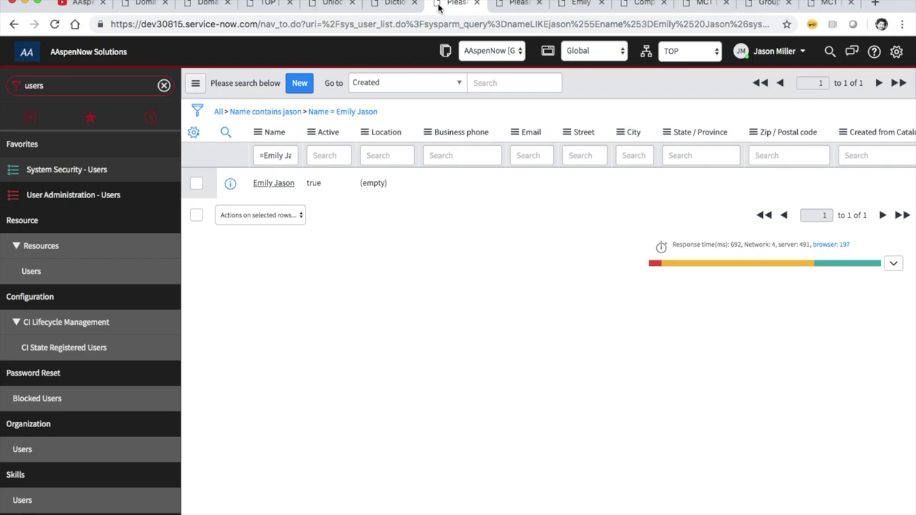
click(501, 6)
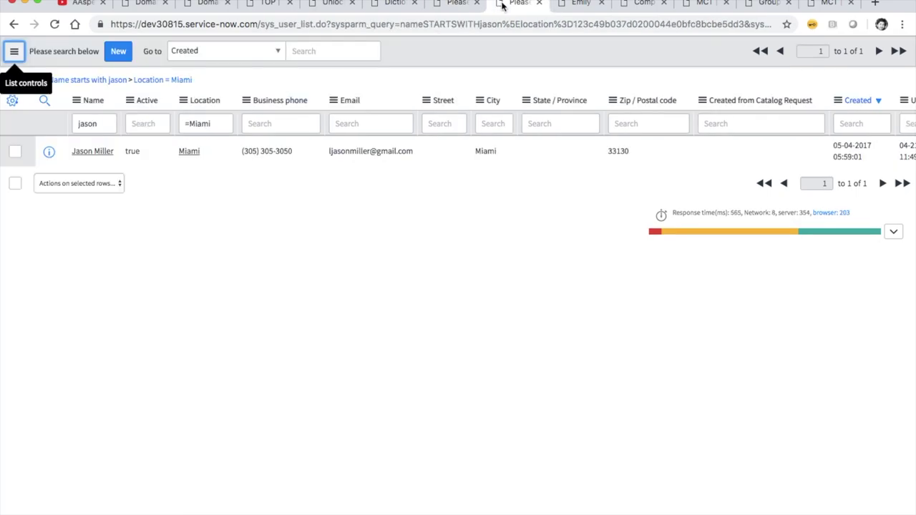
click(457, 6)
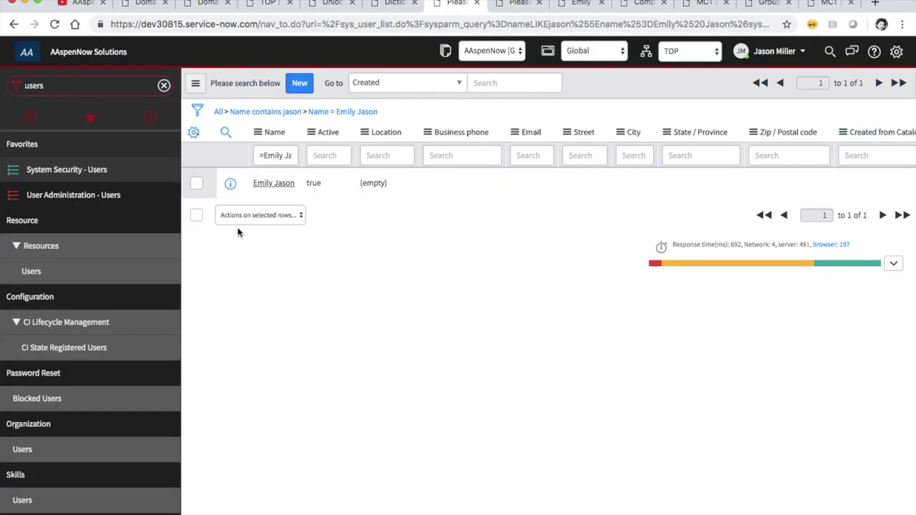
click(503, 4)
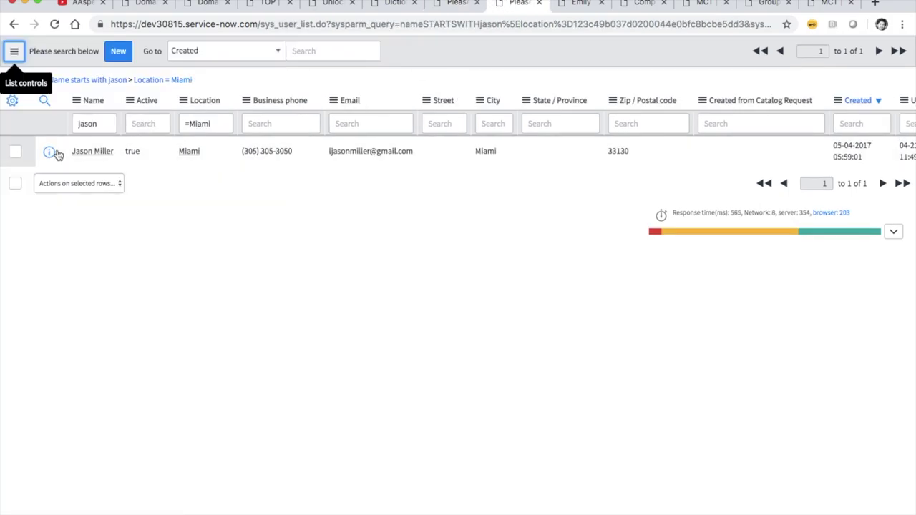
click(573, 4)
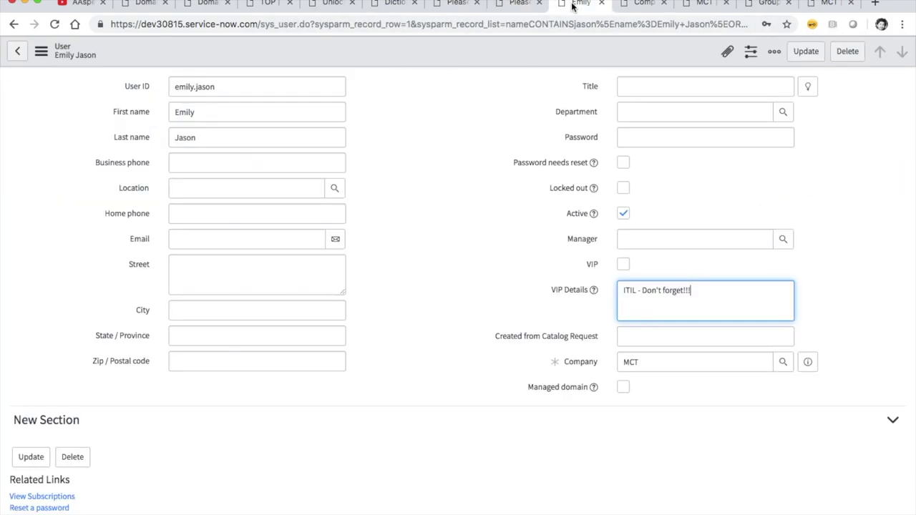
click(519, 5)
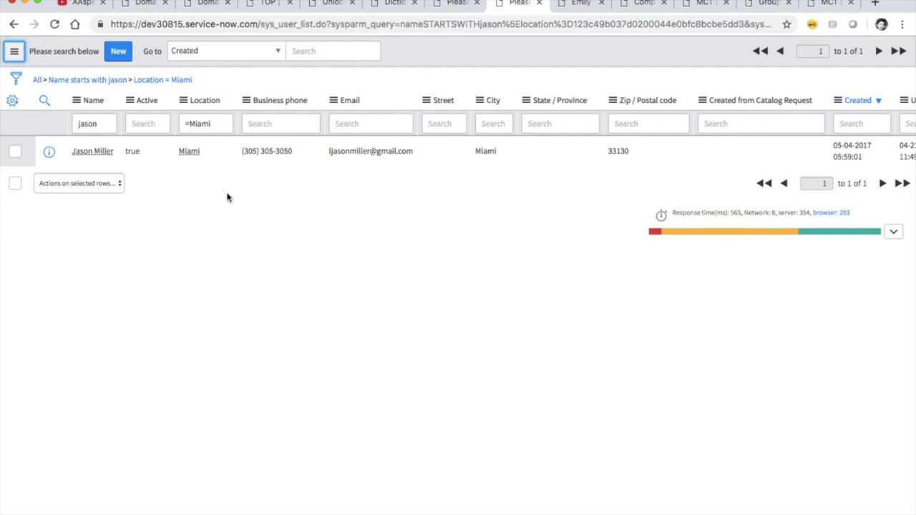
Open the Miami user's record in a new tab, set its Company to King Fisher, and save the record.
super+click(96, 153)
click(530, 4)
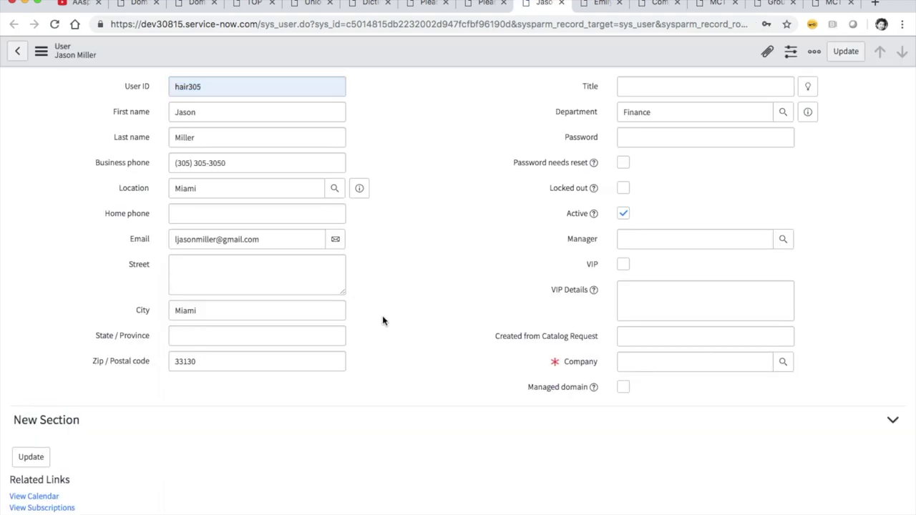
click(623, 361)
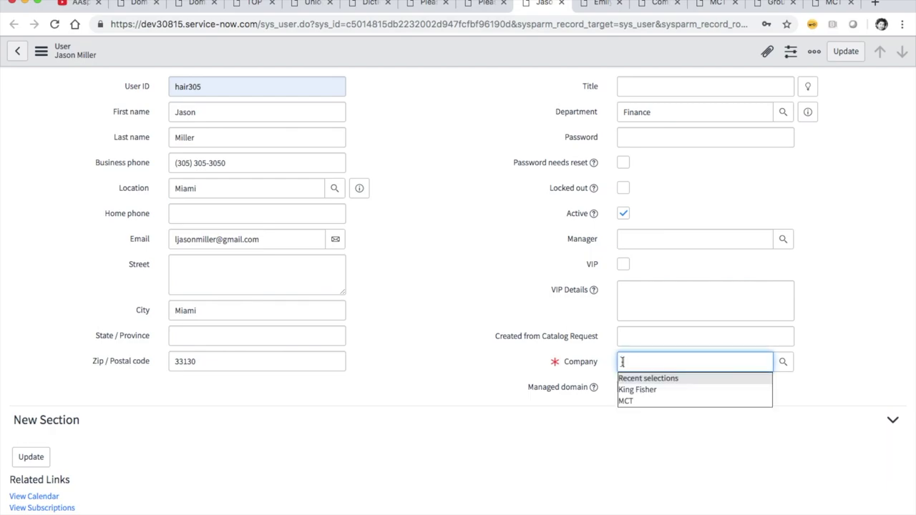
click(630, 390)
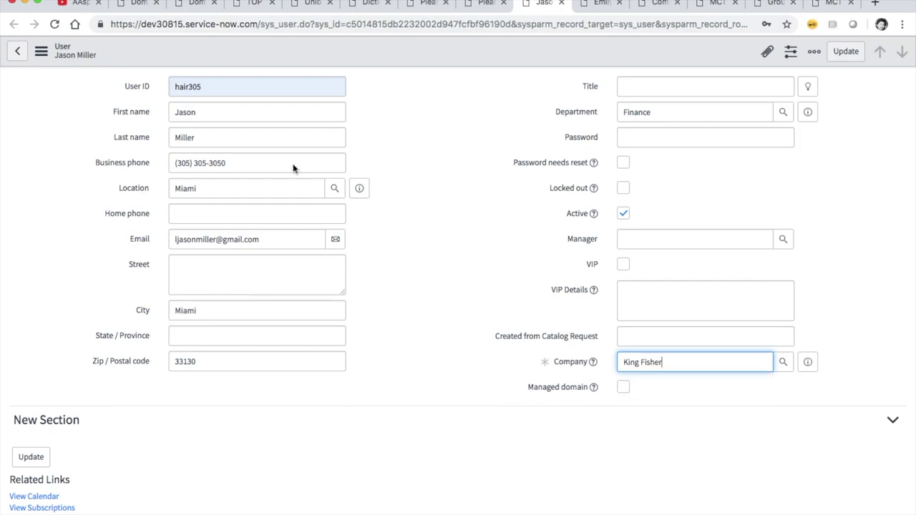
click(41, 51)
click(63, 63)
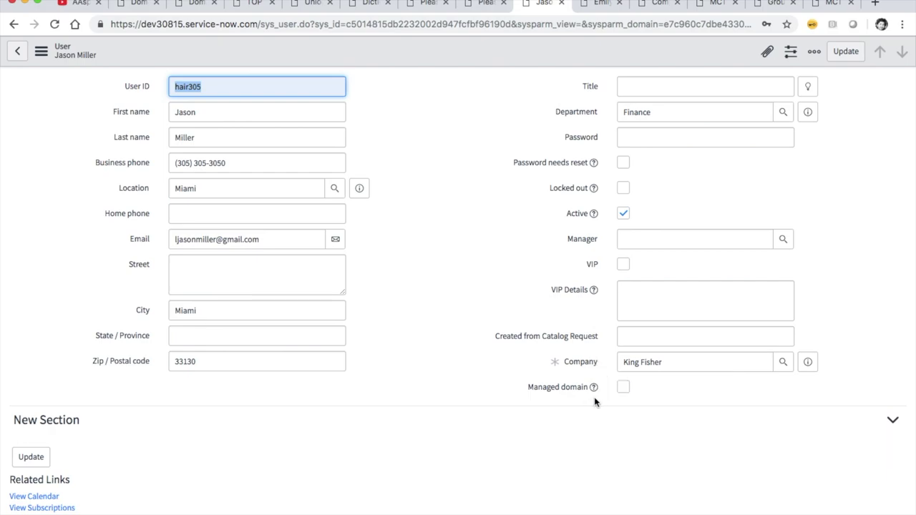
Turn on Managed domain for the user, try entering TOP as the Domain, and clear the field.
click(539, 393)
click(624, 387)
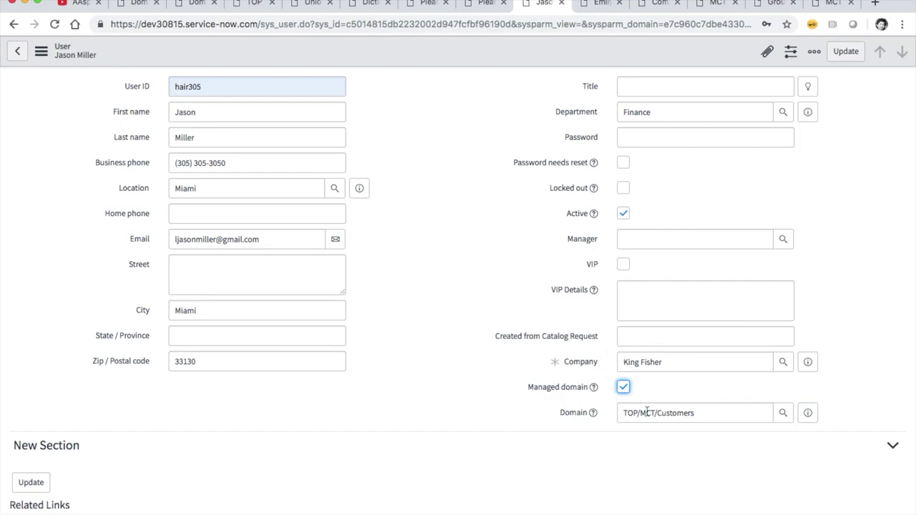
click(697, 414)
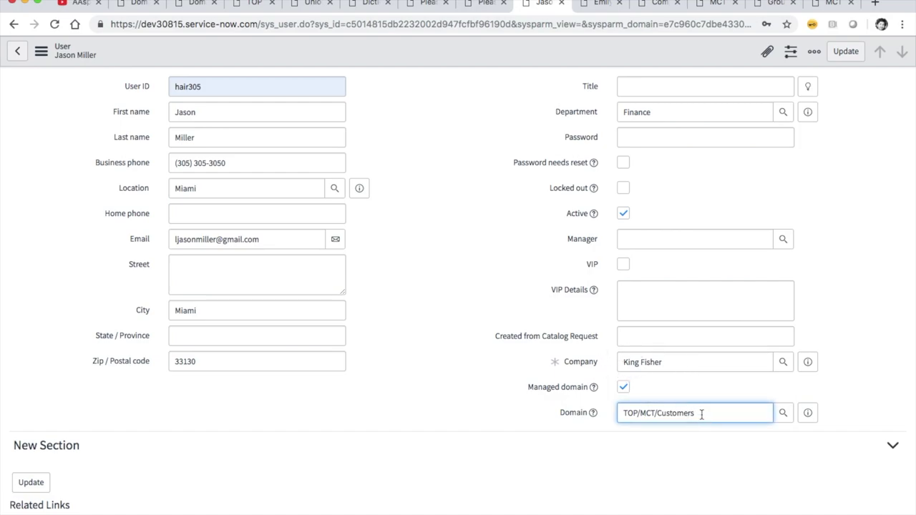
triple_click(658, 413)
key(BackSpace)
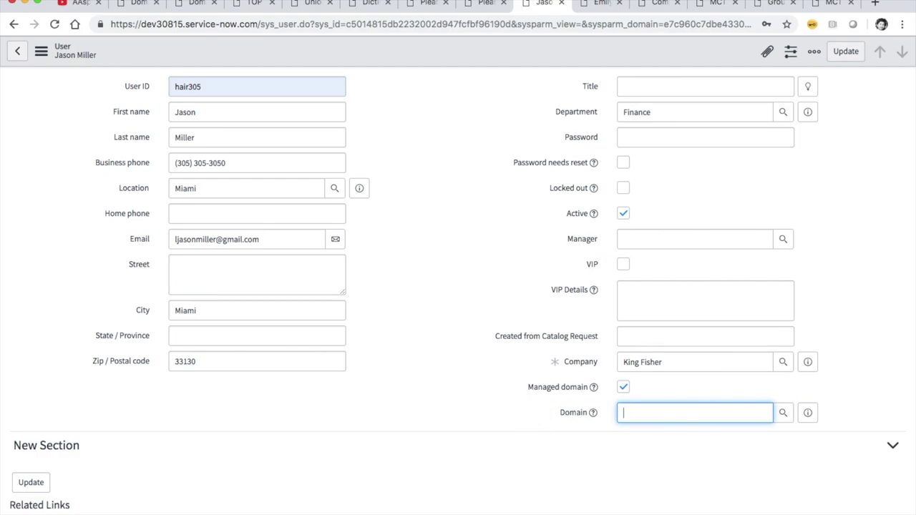
text(TOP)
drag(655, 410, 612, 412)
key(BackSpace)
Check which domains can be looked up for the user's Domain field and close the lookup without choosing one.
click(665, 388)
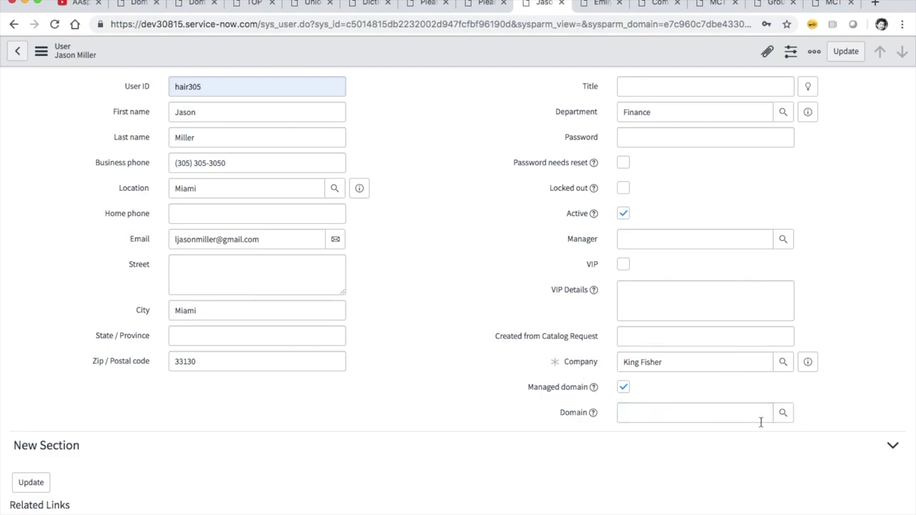
click(784, 419)
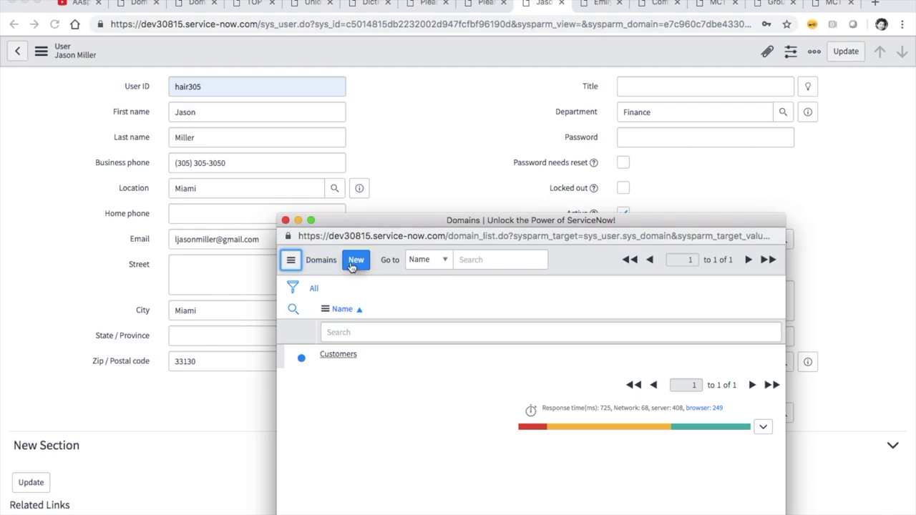
click(286, 220)
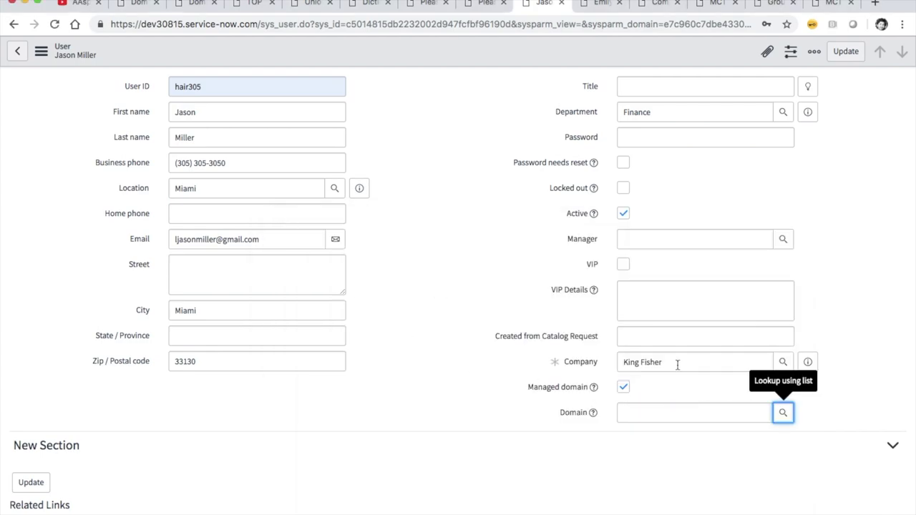
In the Miami-filtered user list, add Domain to the selected list columns.
click(478, 4)
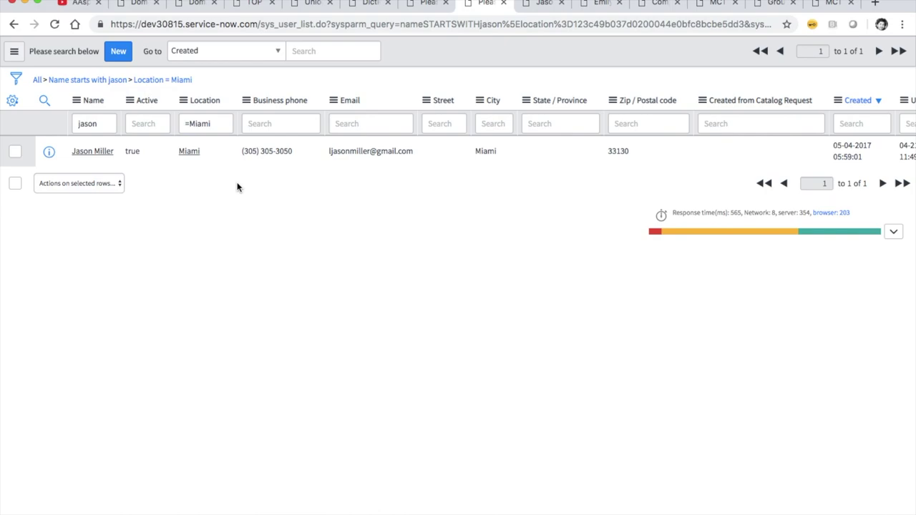
click(13, 102)
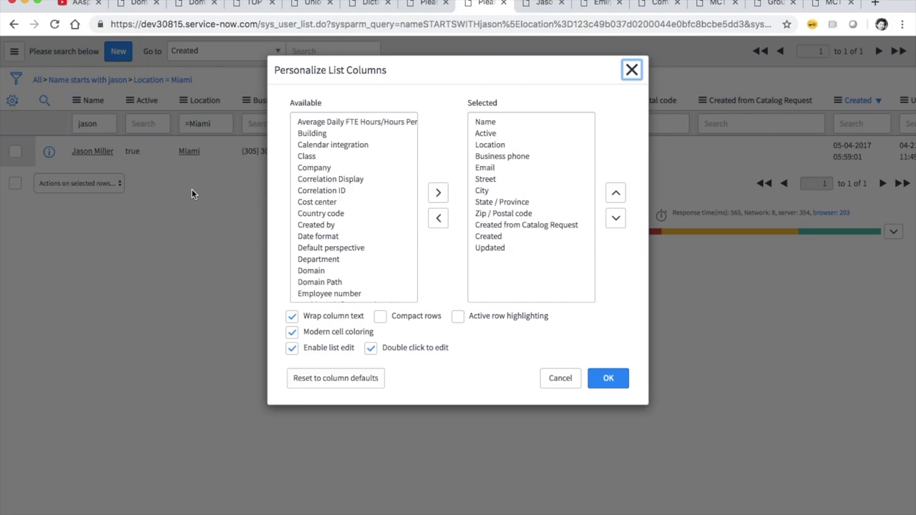
scroll(341, 246, down, 2)
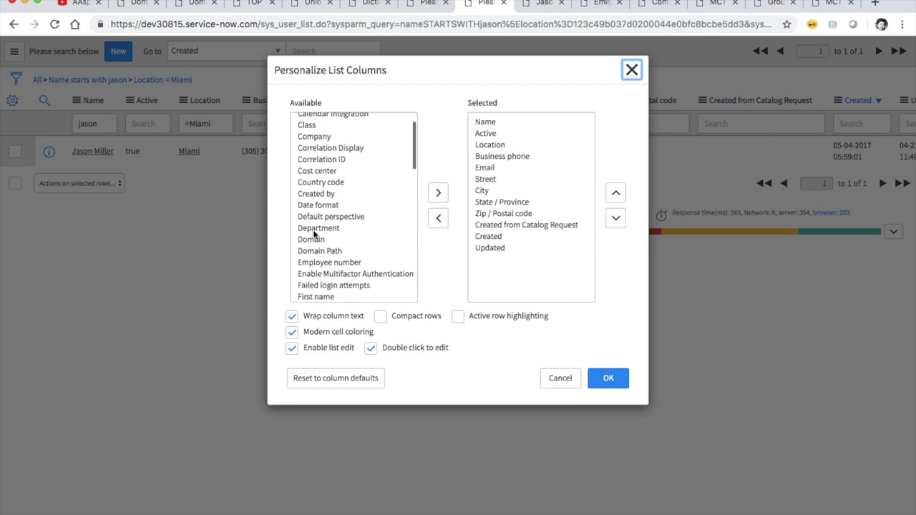
click(315, 240)
click(438, 193)
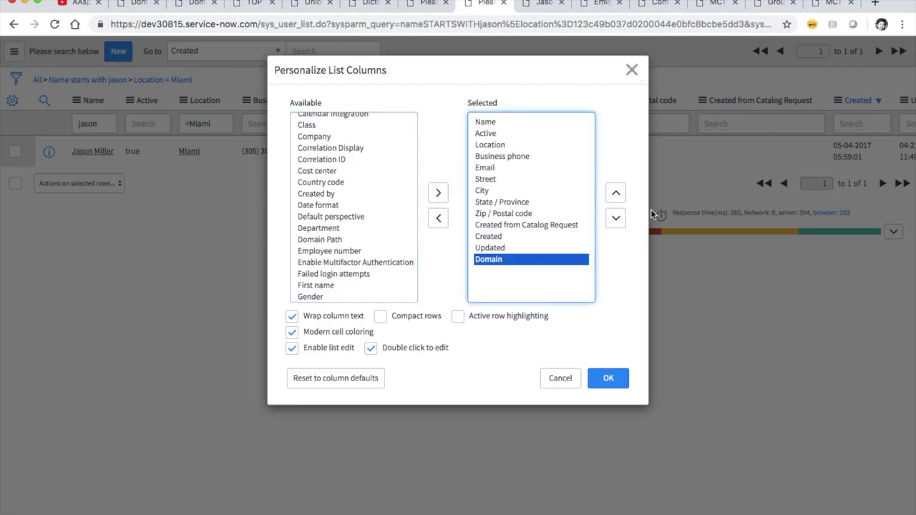
Move the Domain column up to directly after Active, apply the column layout, and select the user's domain value in the list.
click(615, 194)
click(616, 194)
click(615, 193)
click(615, 193)
click(616, 193)
click(615, 193)
click(616, 193)
click(615, 194)
click(616, 194)
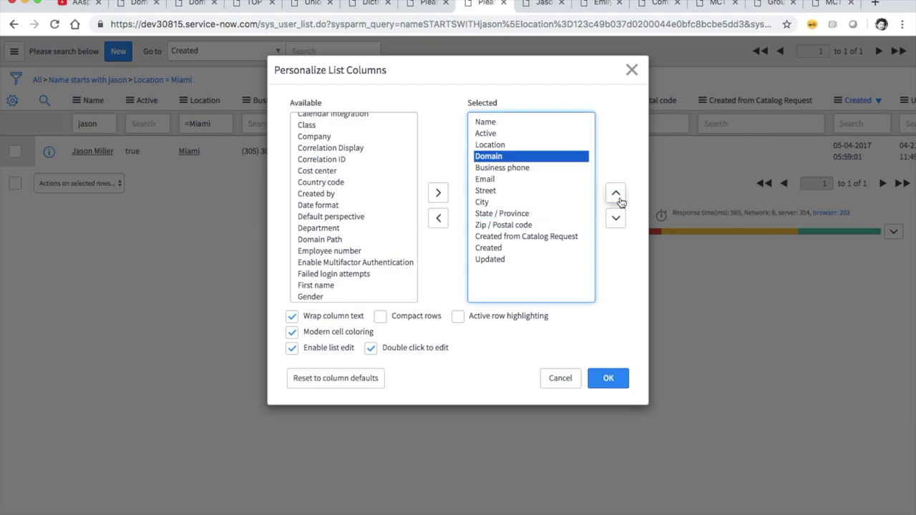
click(616, 194)
click(610, 375)
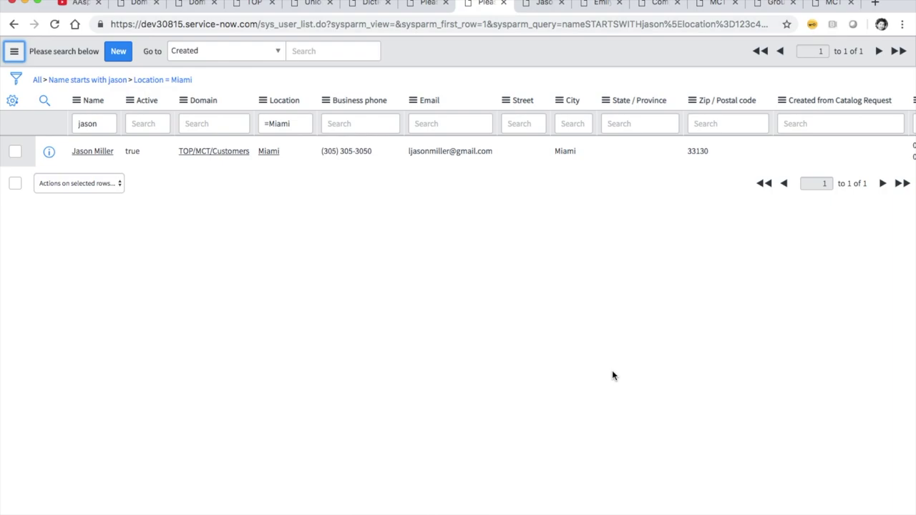
click(215, 164)
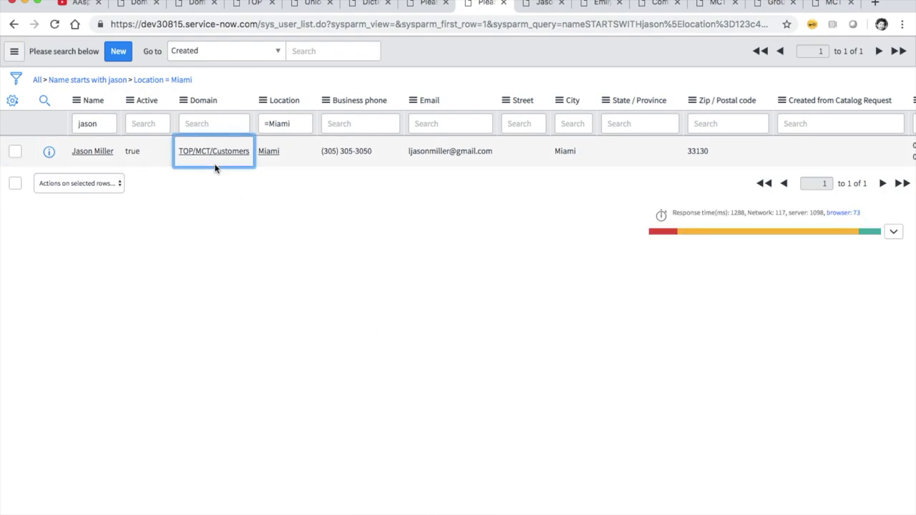
Set the user's Domain to TOP directly in the Miami-filtered user list.
double_click(238, 159)
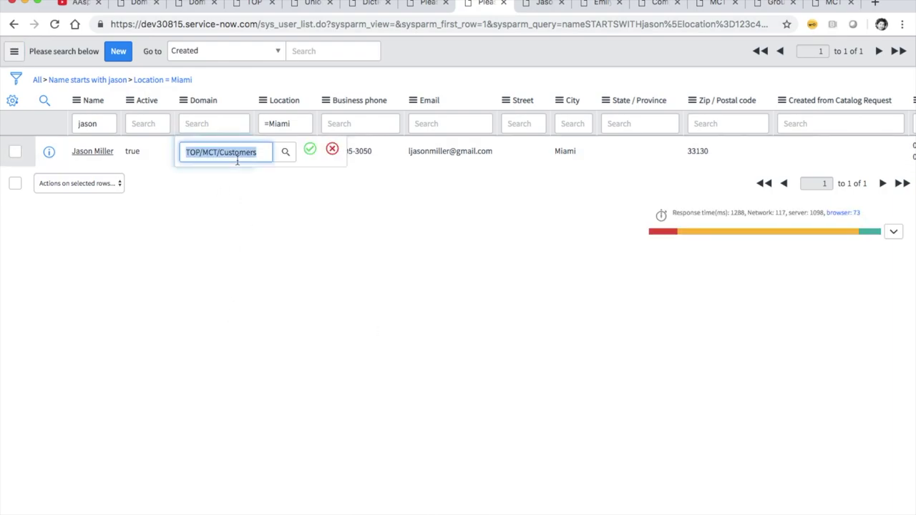
text(TOP)
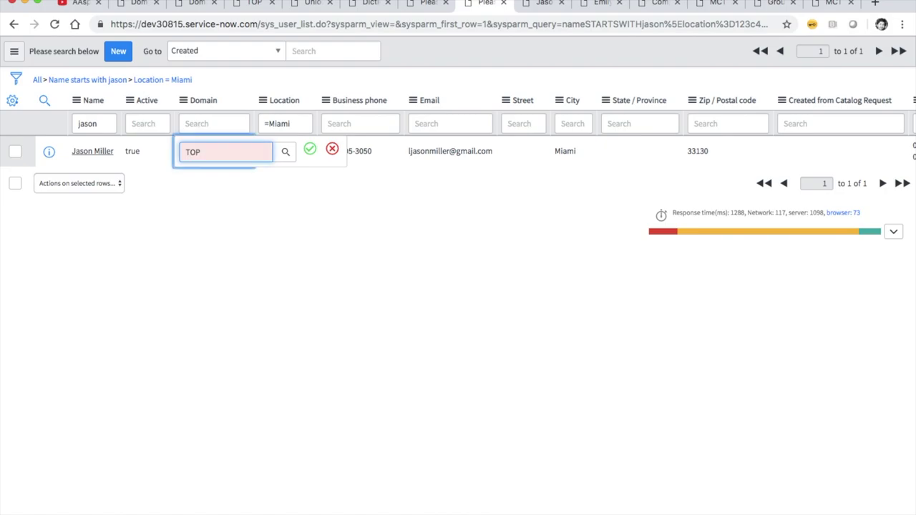
key(Return)
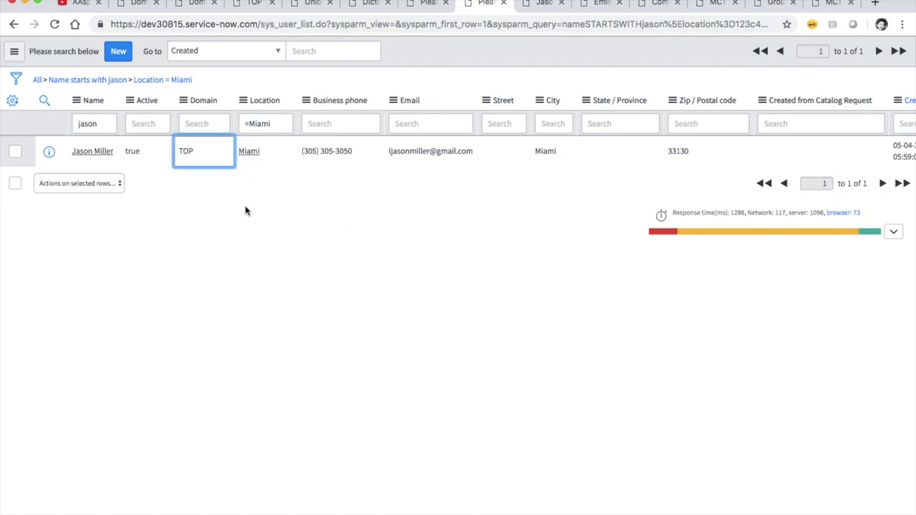
Reload the user's record form, discarding its unsaved edits.
click(417, 6)
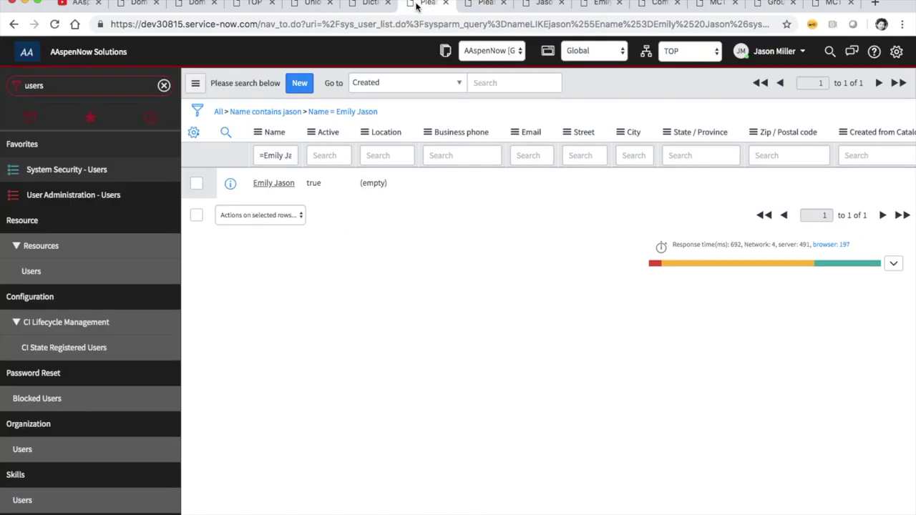
click(525, 4)
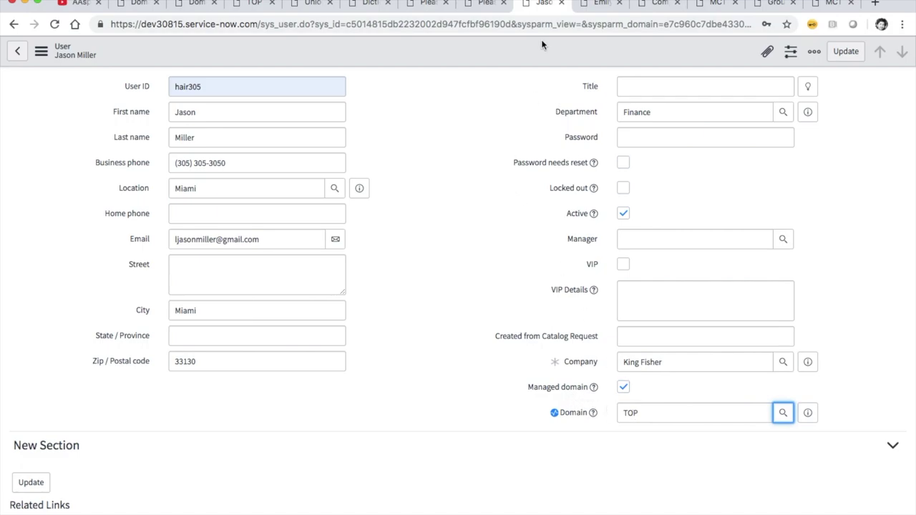
right_click(463, 53)
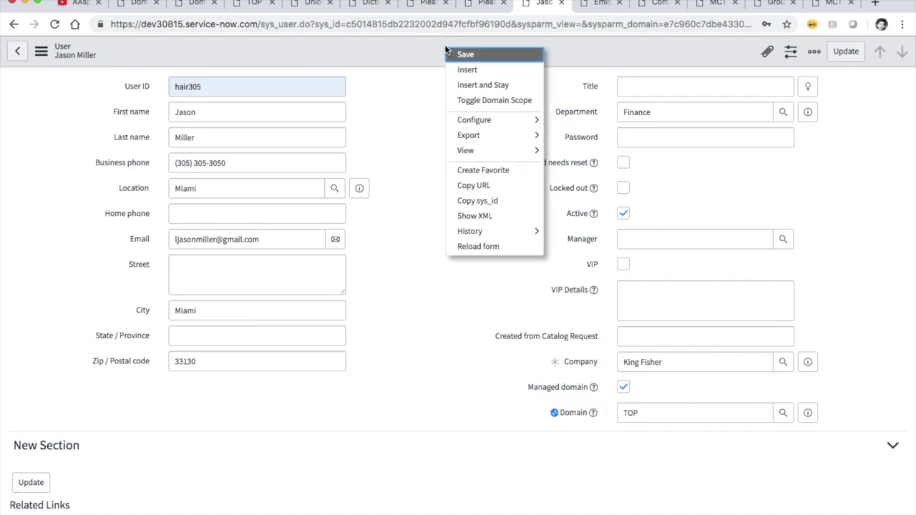
click(491, 246)
click(551, 180)
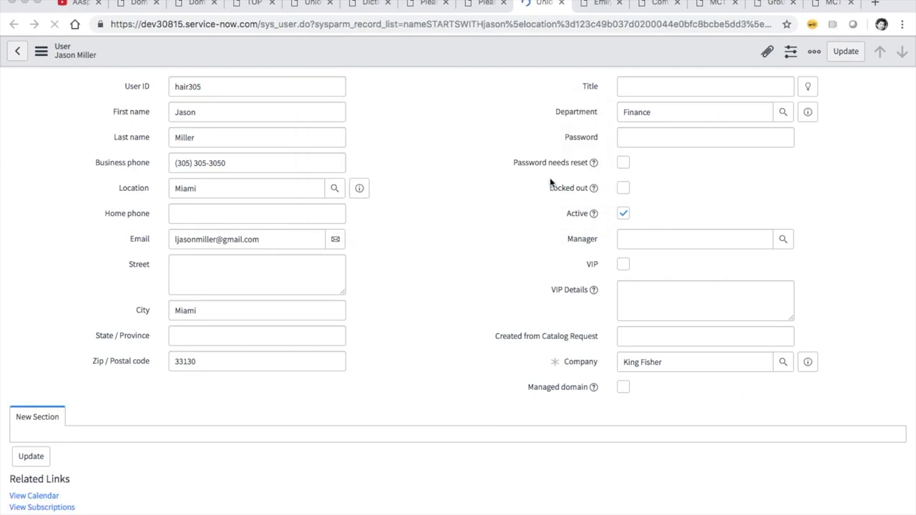
Turn on Managed domain for the user, replace the Domain with Customers from the lookup, and save the record.
click(622, 387)
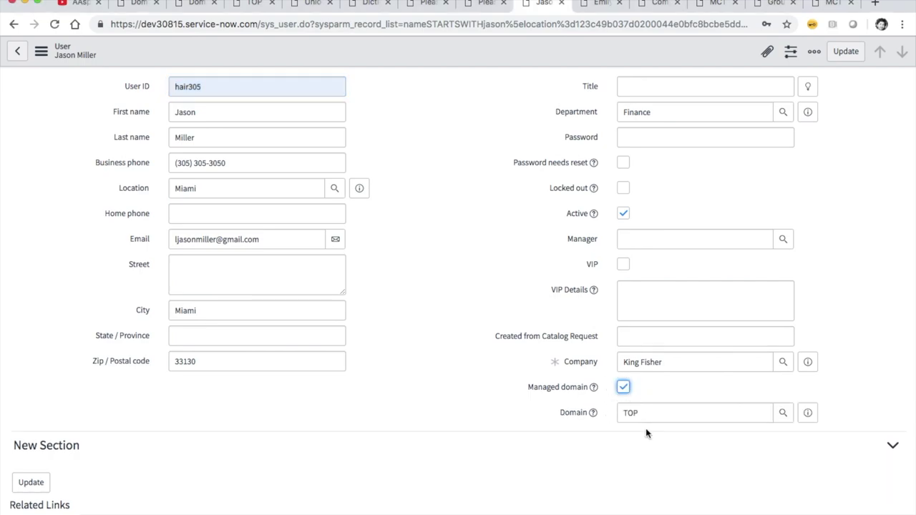
click(622, 388)
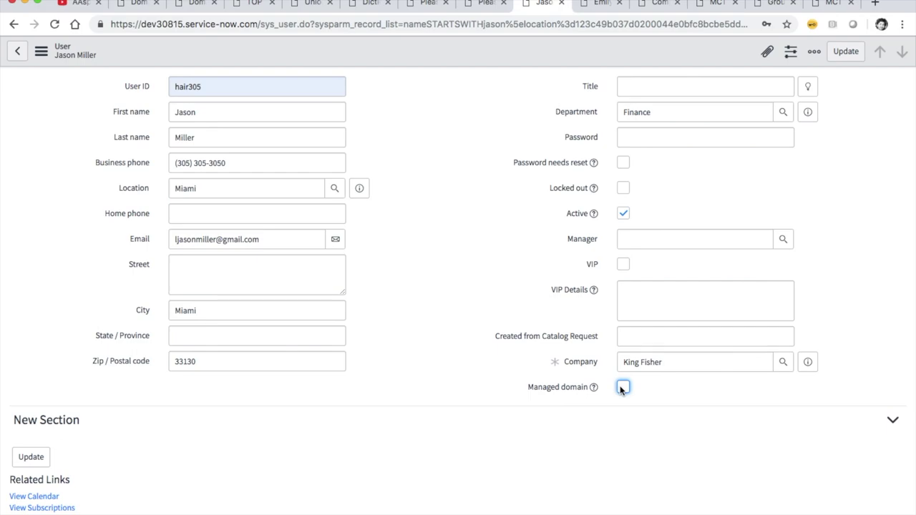
click(623, 387)
click(642, 411)
drag(642, 411, 600, 413)
key(BackSpace)
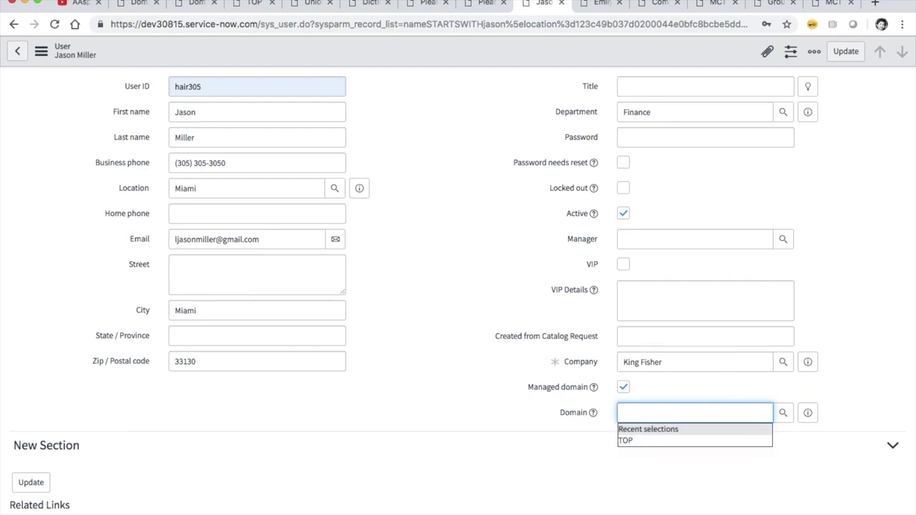
click(783, 414)
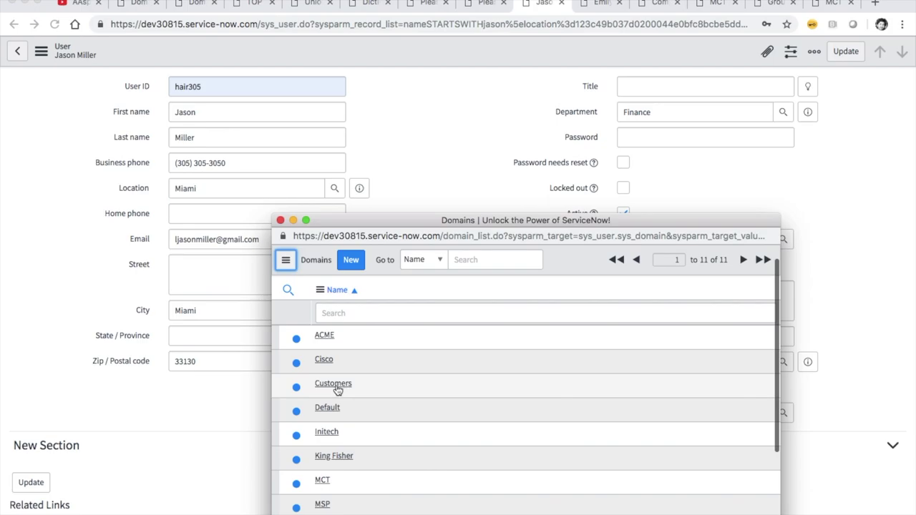
click(343, 391)
click(39, 54)
click(58, 62)
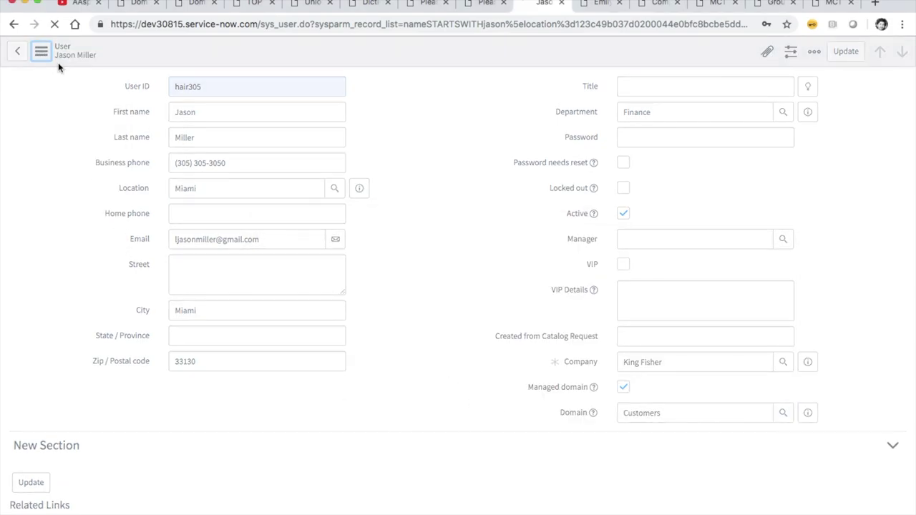
From the domain list page, impersonate a recently impersonated user and switch back to the original account.
click(136, 4)
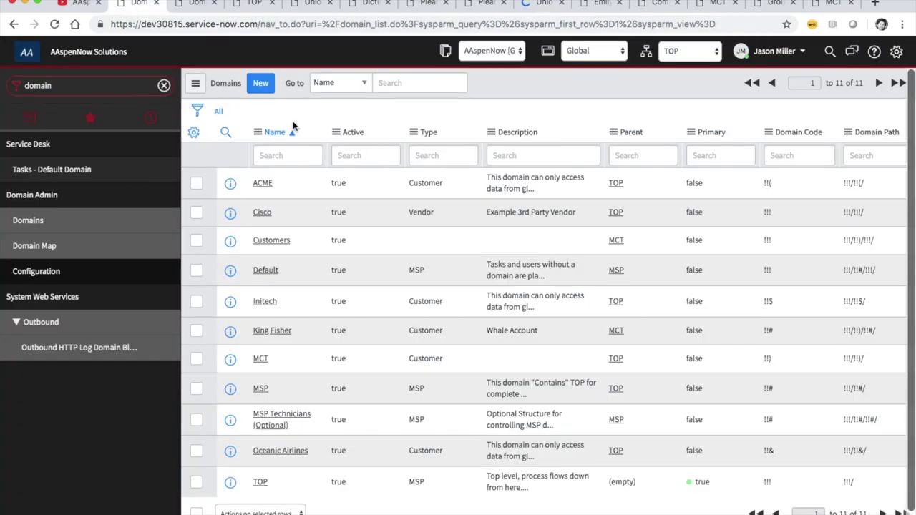
click(772, 53)
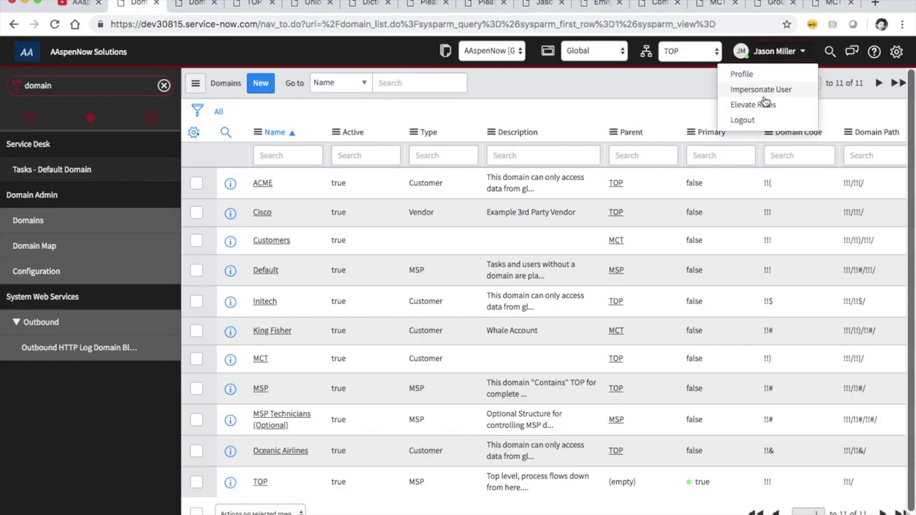
click(761, 91)
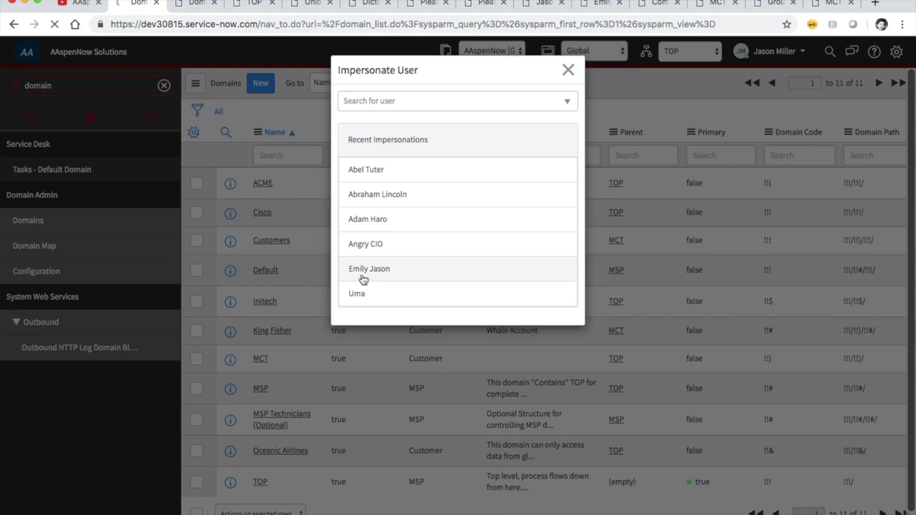
click(364, 278)
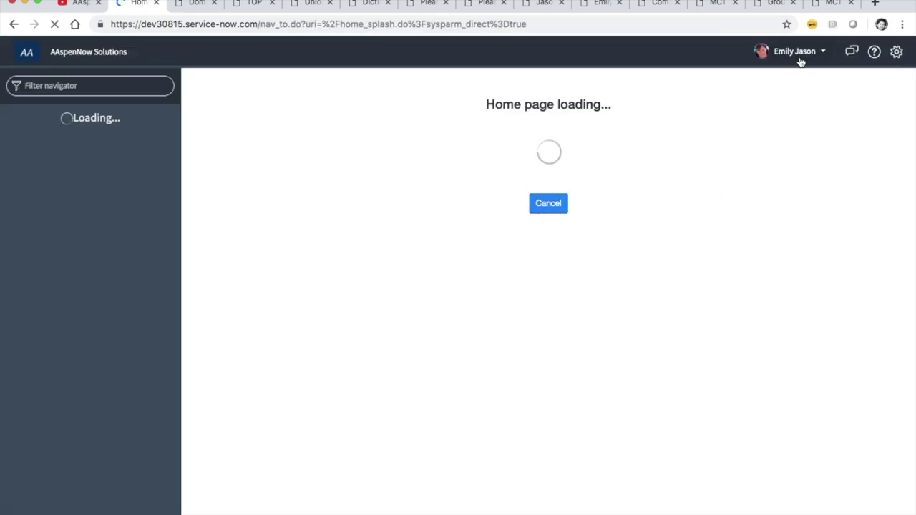
click(800, 57)
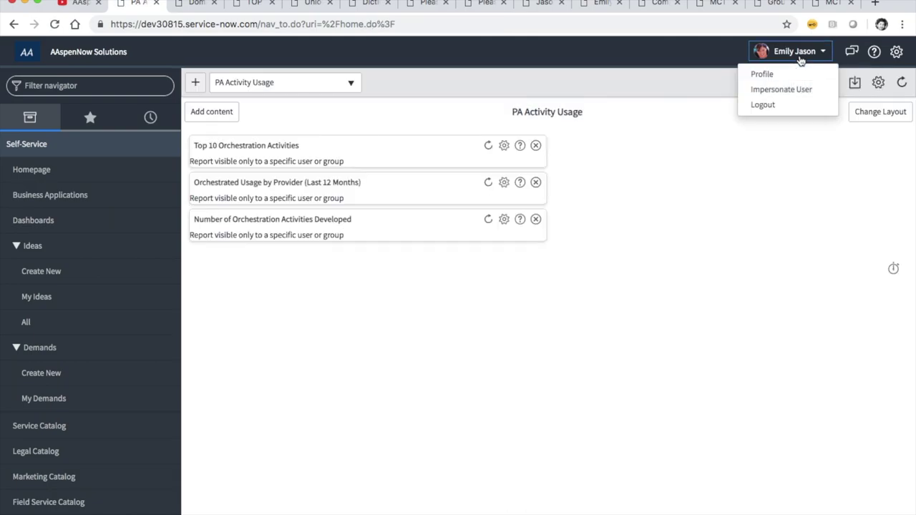
click(798, 91)
click(376, 172)
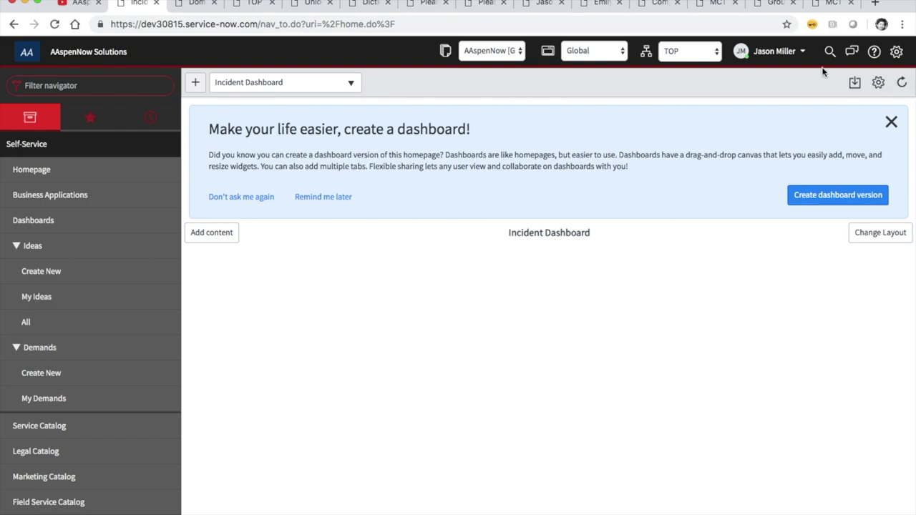
Log out of the instance and log back in with the saved credentials.
click(796, 56)
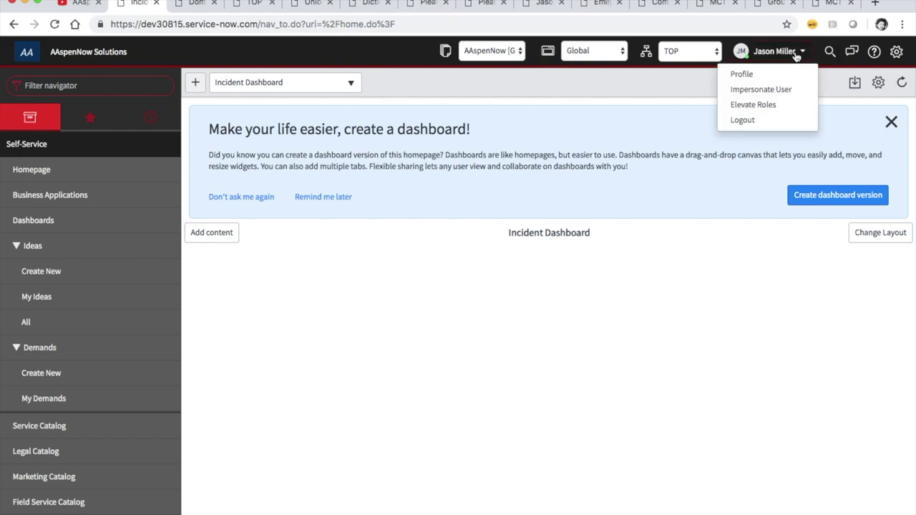
click(758, 120)
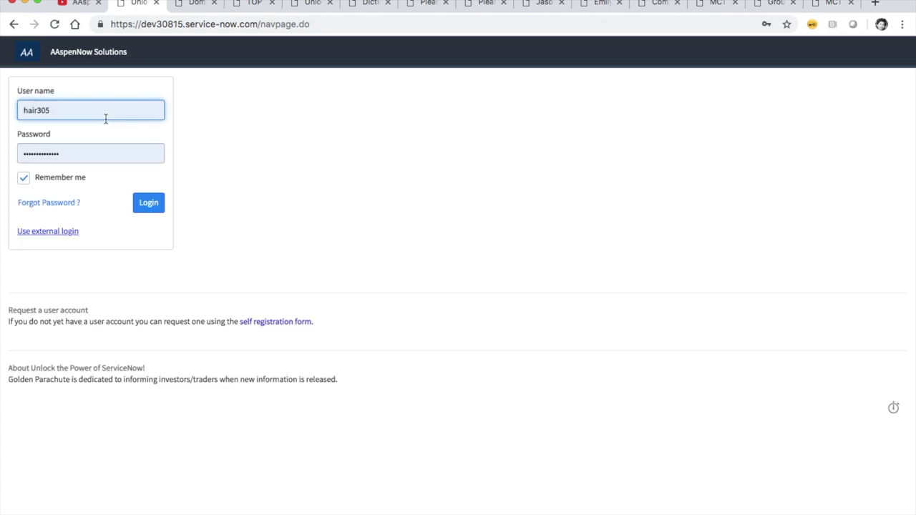
click(148, 205)
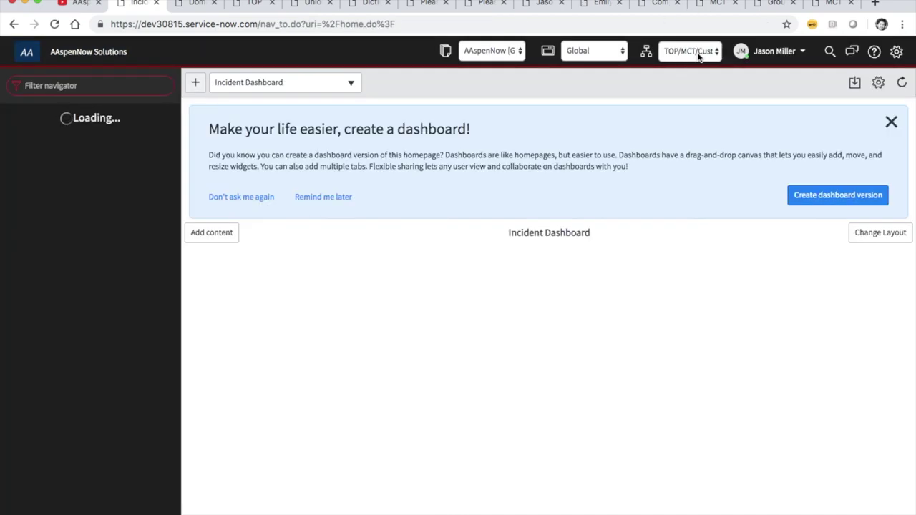
Review the session's current domain and the available domains in the domain picker, and close it without switching.
click(700, 55)
click(710, 91)
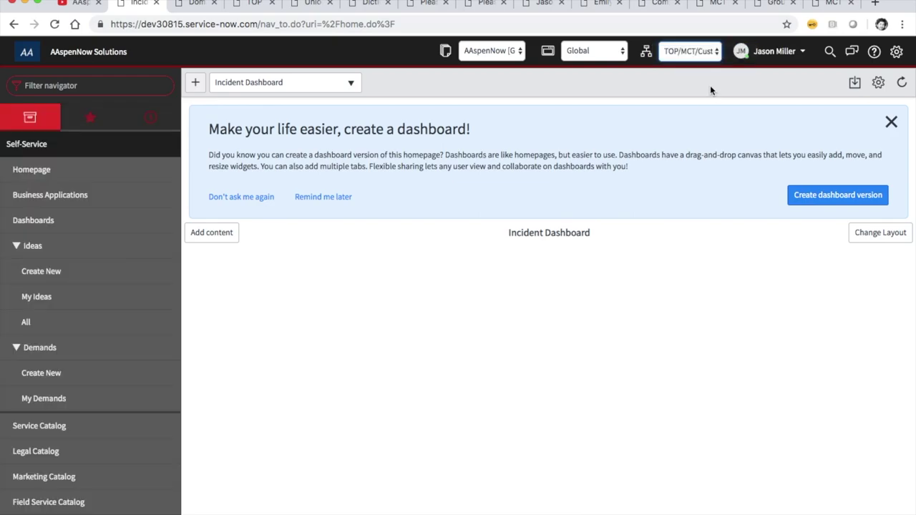
click(711, 55)
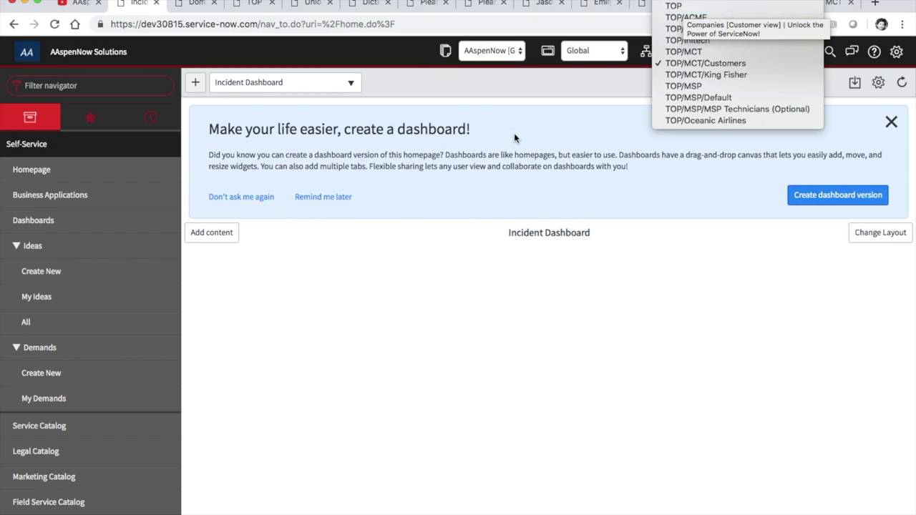
click(555, 112)
Check the Domain on the user's record and refresh the Miami-filtered user list.
click(544, 4)
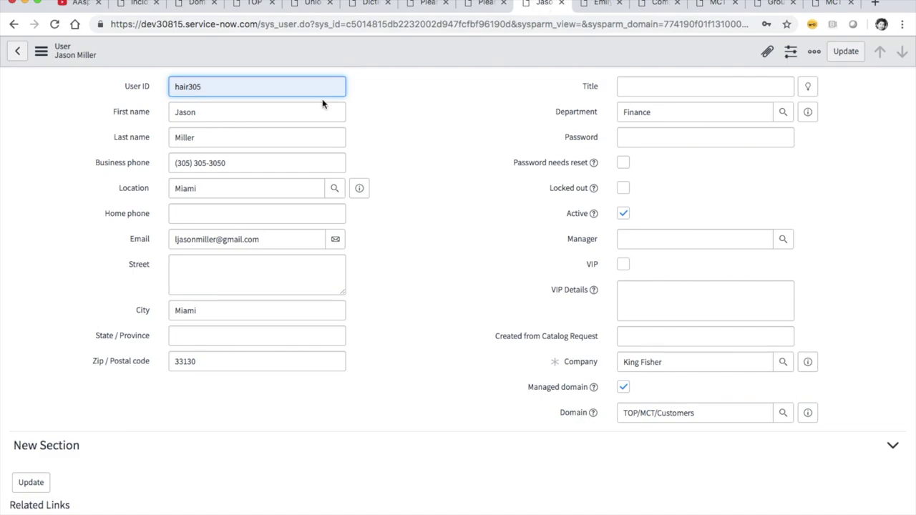
click(480, 3)
right_click(428, 54)
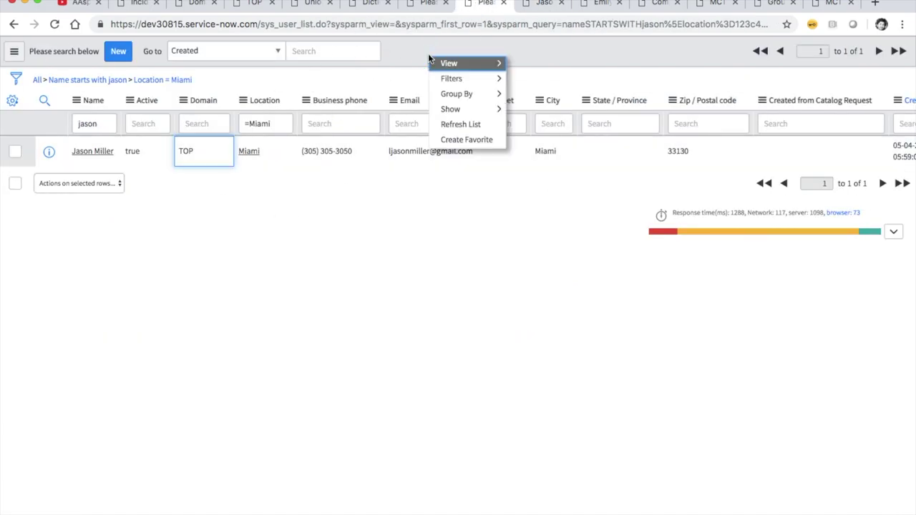
click(443, 124)
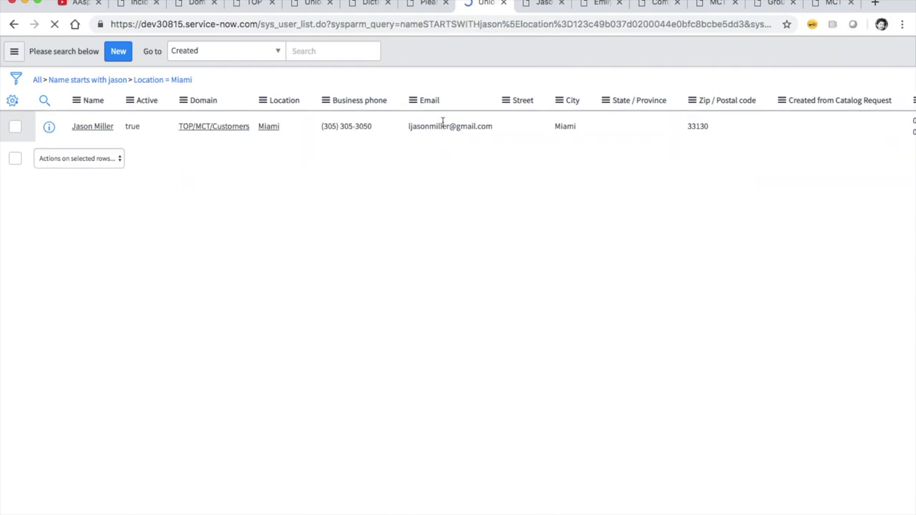
Try entering top as the user's Domain in the list and cancel the edit.
click(208, 166)
double_click(208, 166)
text(t)
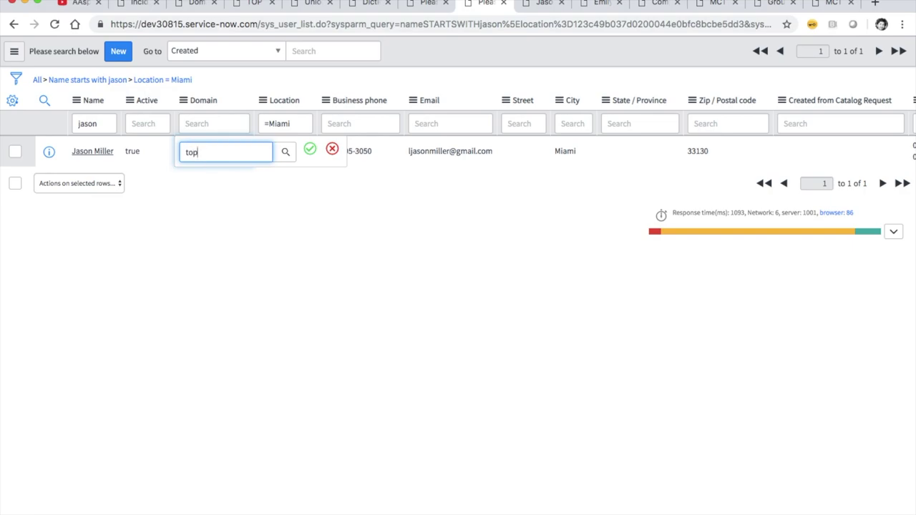
text(op)
key(Escape)
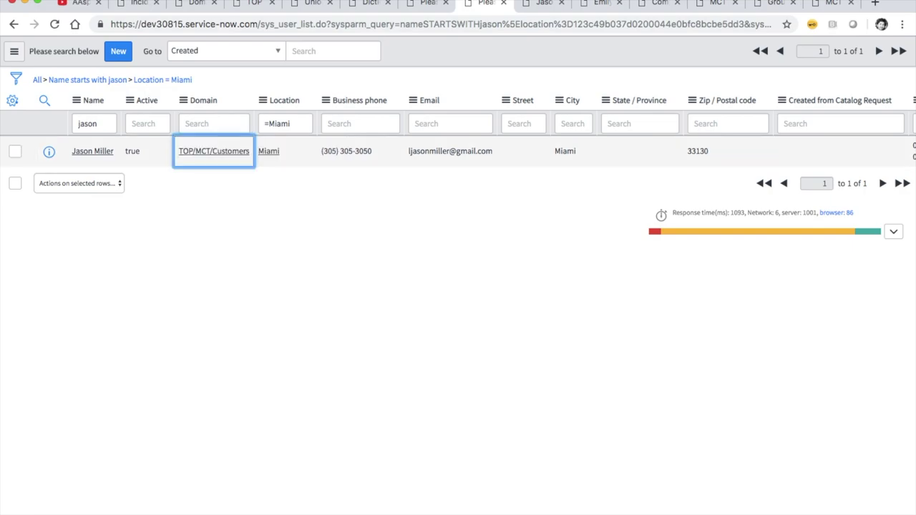
Try clearing the user's Domain in the list, cancel the edit, and reopen and accept the existing value.
double_click(208, 162)
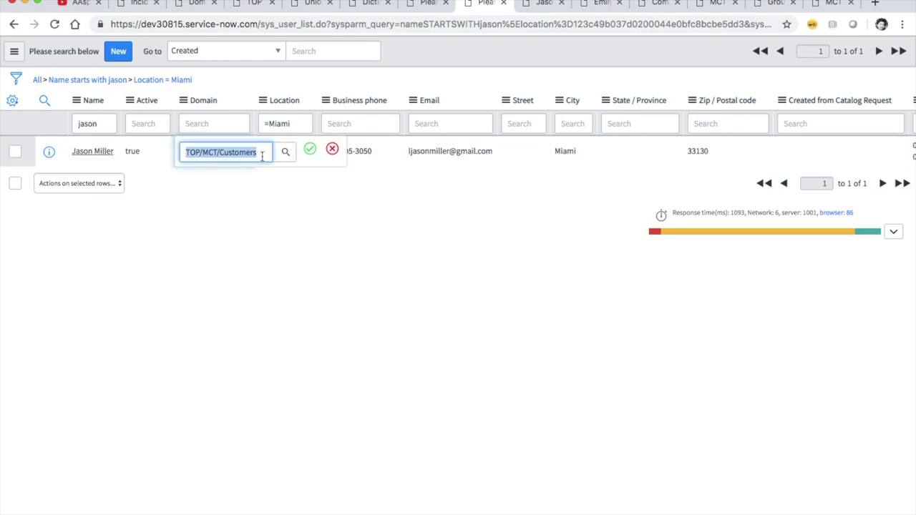
click(210, 153)
drag(201, 152, 370, 170)
key(BackSpace)
click(332, 149)
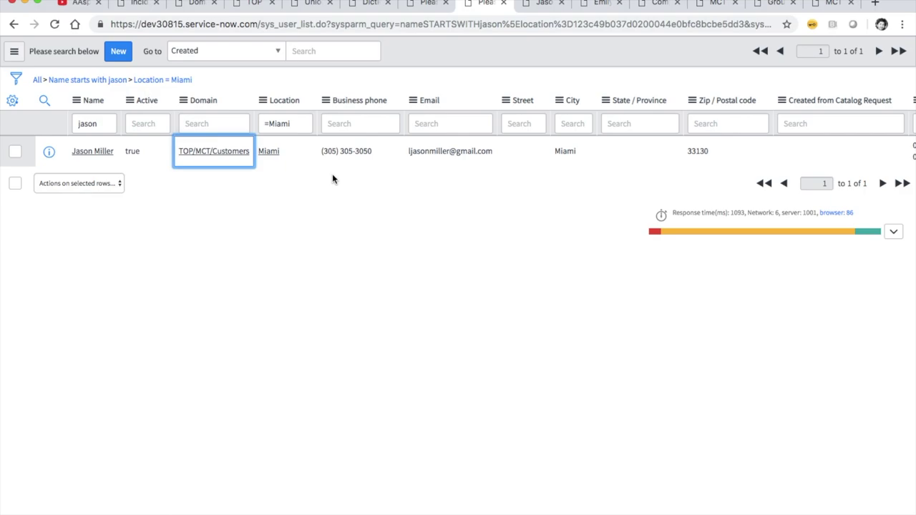
double_click(220, 168)
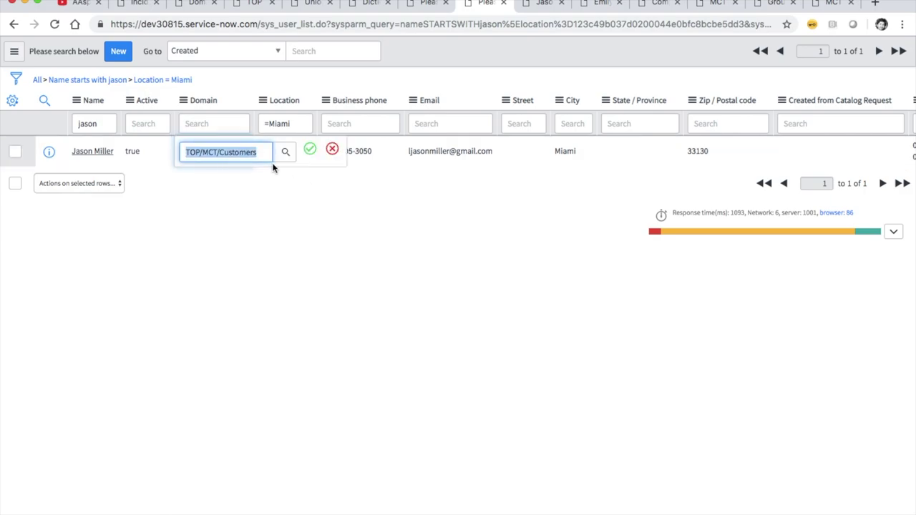
click(308, 151)
On the user's record, clear the Company field and restore it to King Fisher.
key(ctrl+Tab)
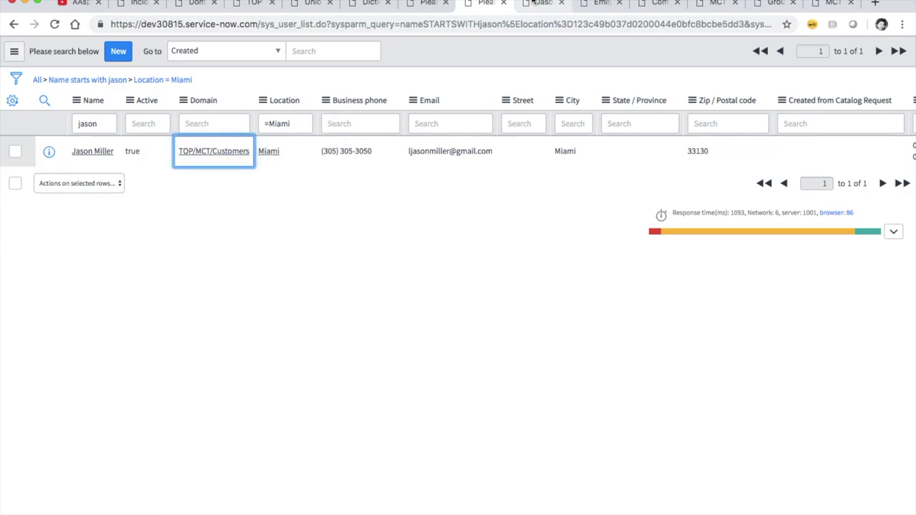
click(656, 362)
key(super+a)
key(BackSpace)
click(650, 382)
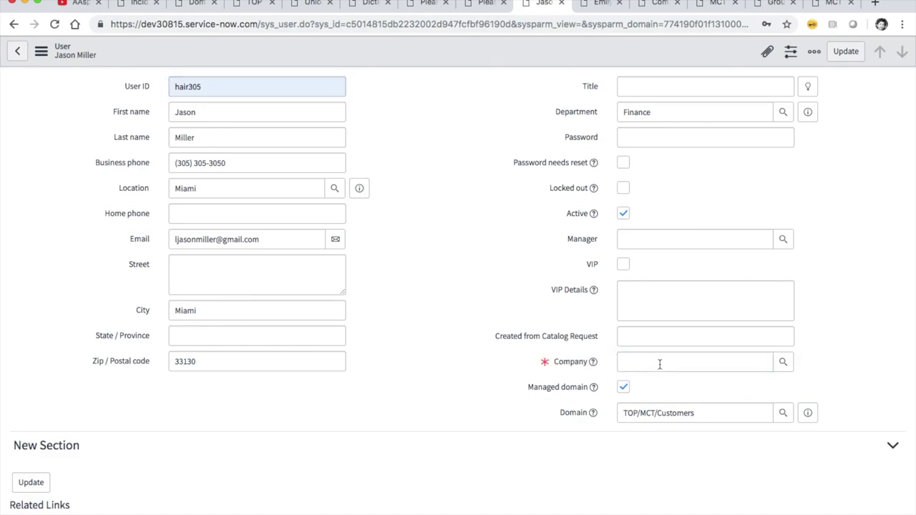
click(659, 365)
Turn the user's Managed domain setting off and back on to show the Domain field again.
click(630, 391)
click(624, 387)
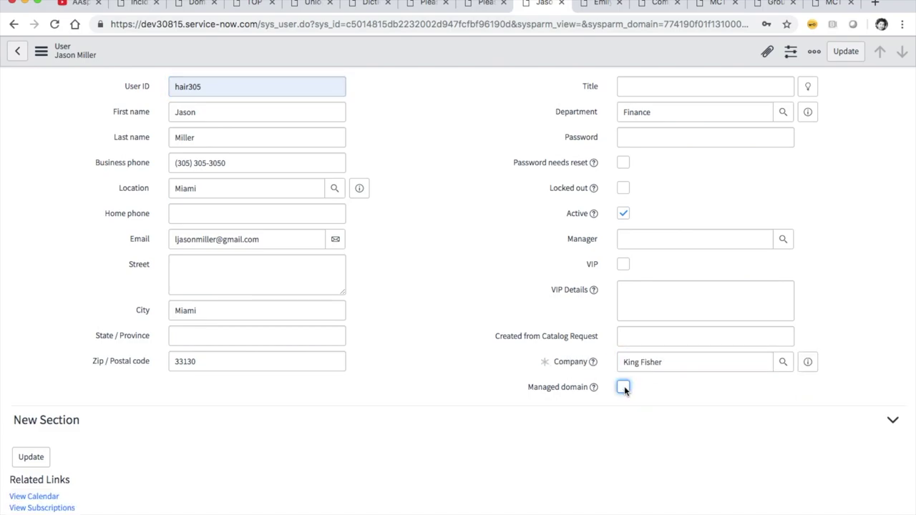
click(624, 387)
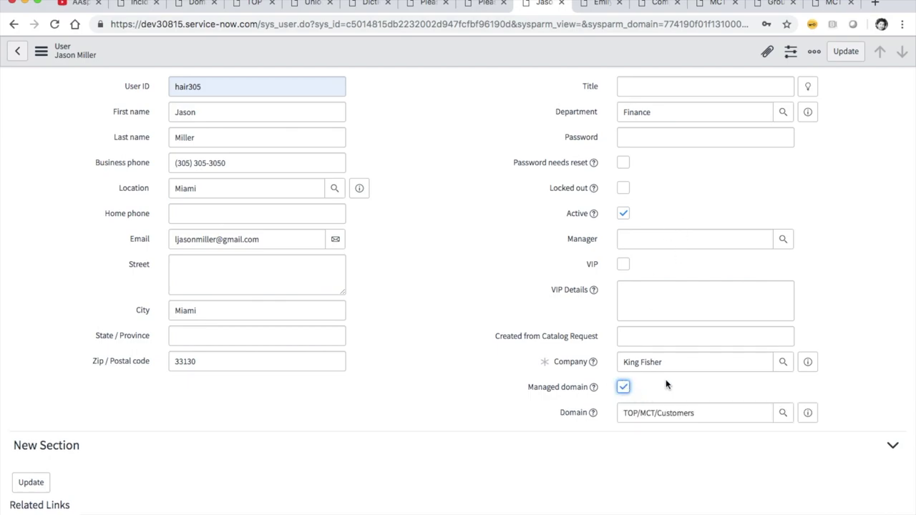
Turn off the Managed domain setting on the user's record and save the record.
click(623, 388)
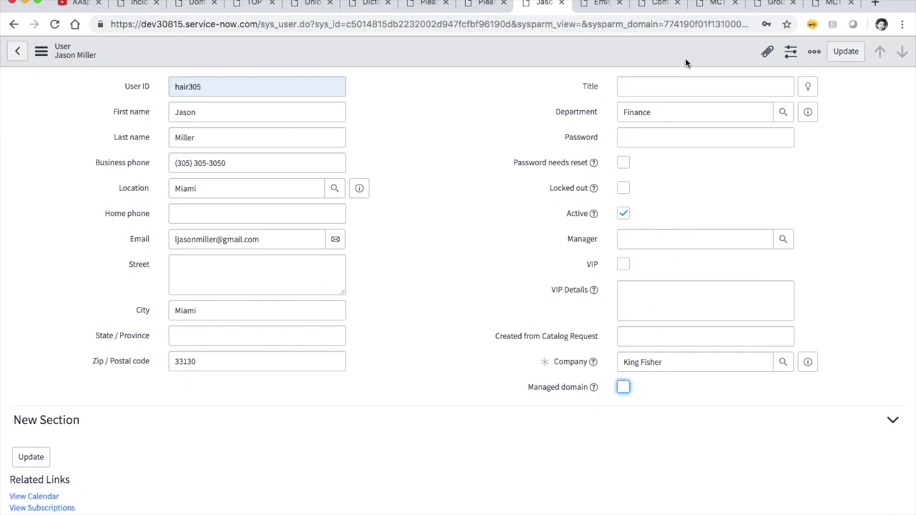
right_click(549, 62)
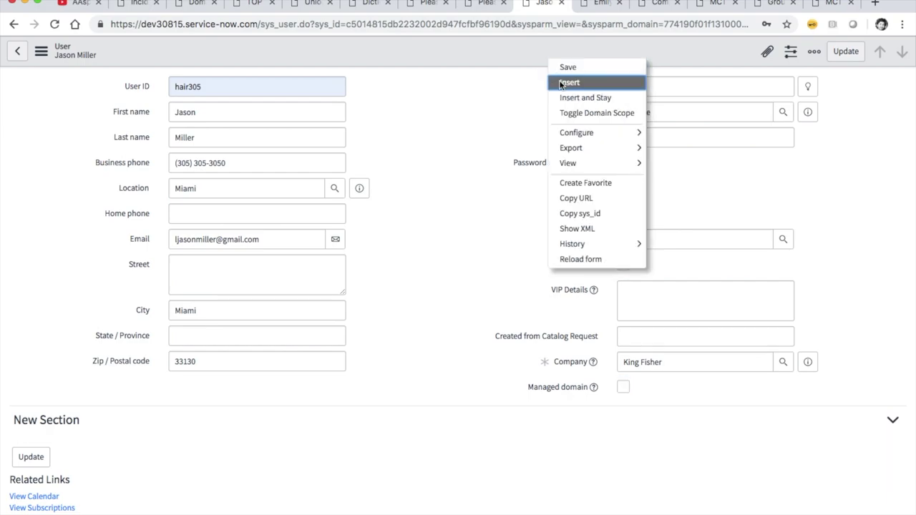
click(568, 69)
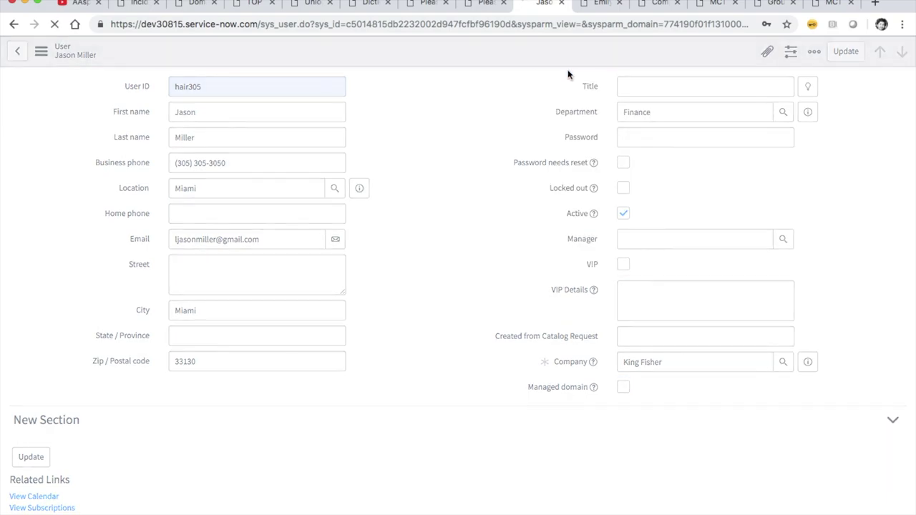
On the Incident Dashboard page, switch the session domain to TOP.
click(486, 4)
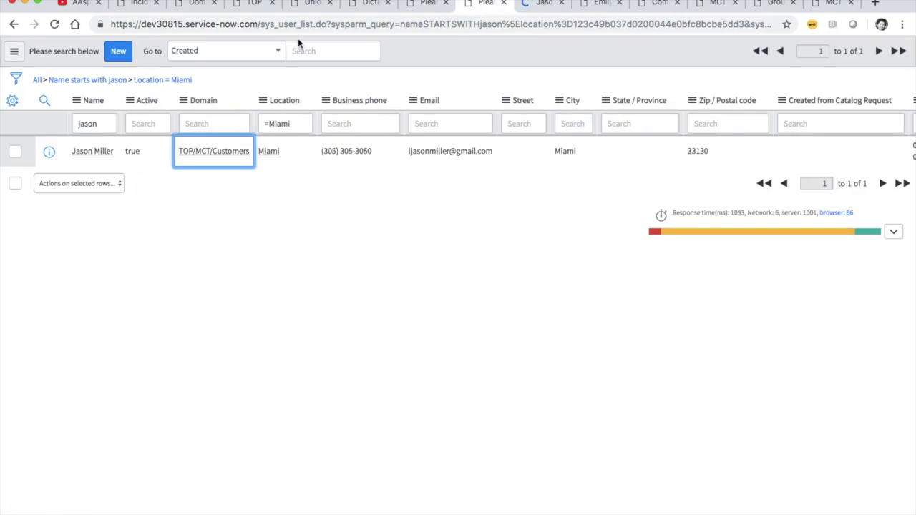
click(147, 5)
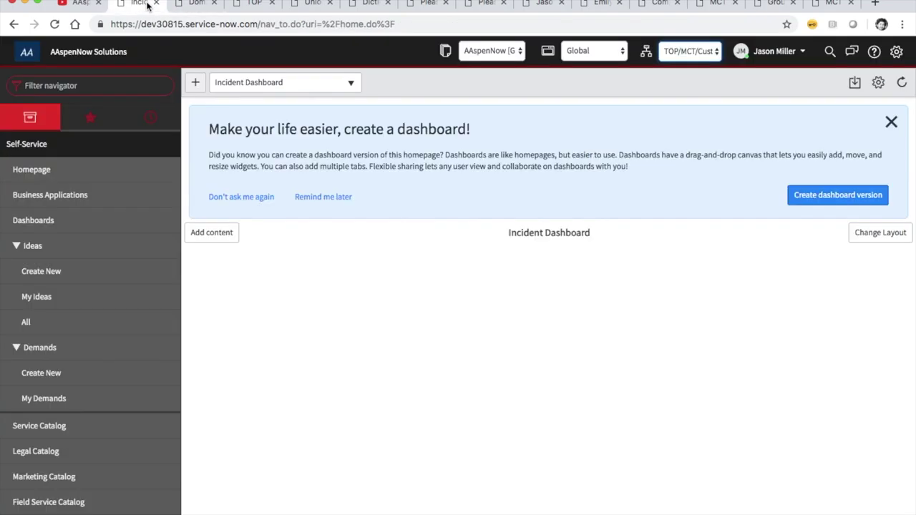
click(682, 53)
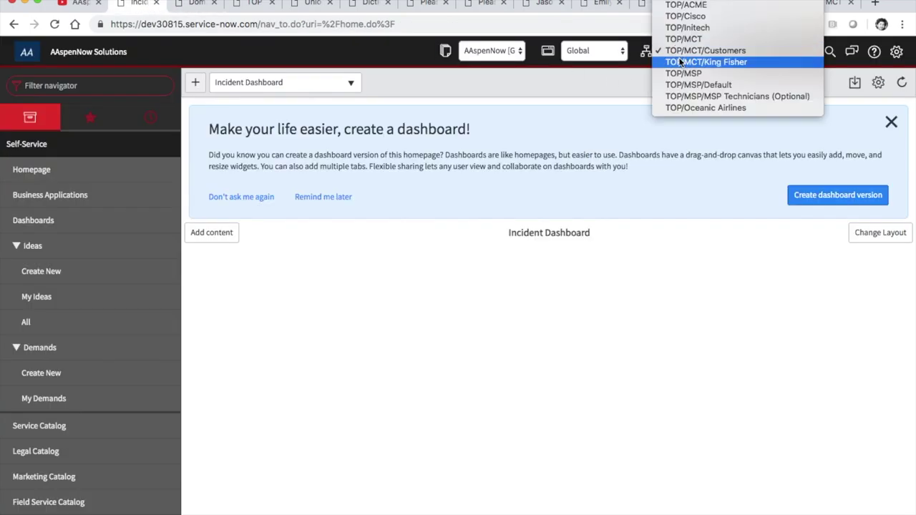
click(690, 3)
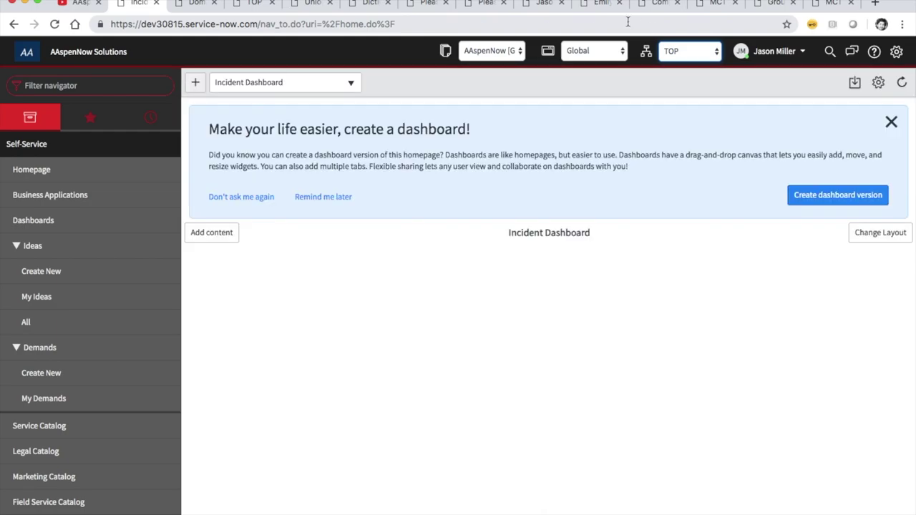
Return to the user's record and reload its form under the current session domain.
click(536, 4)
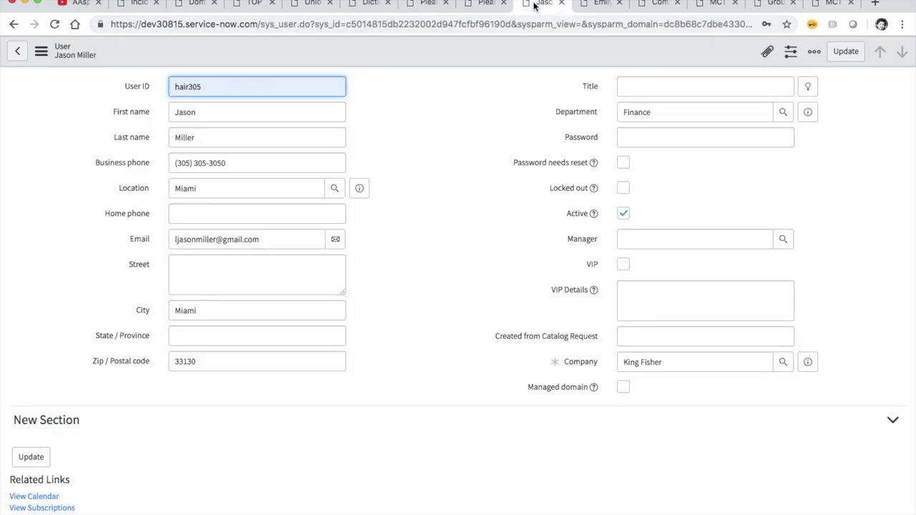
right_click(525, 64)
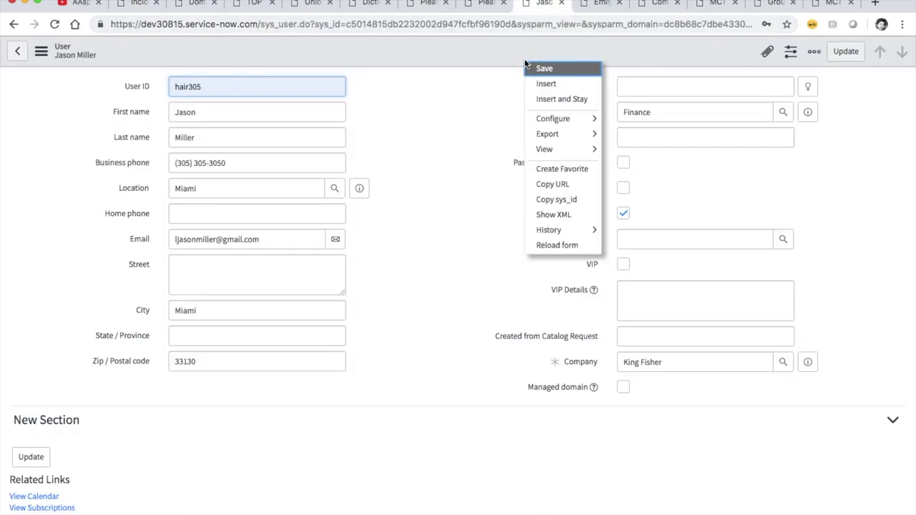
click(556, 245)
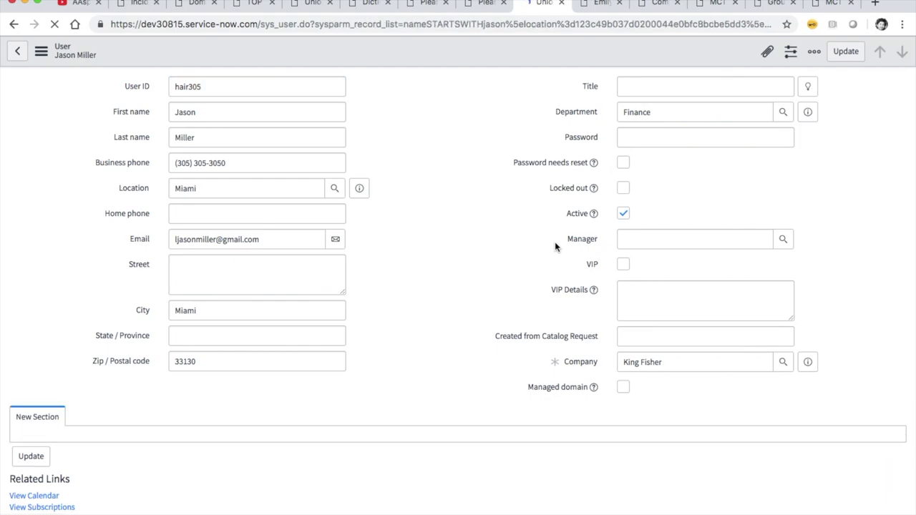
Set the user's Domain to TOP directly in the filtered user list.
click(482, 4)
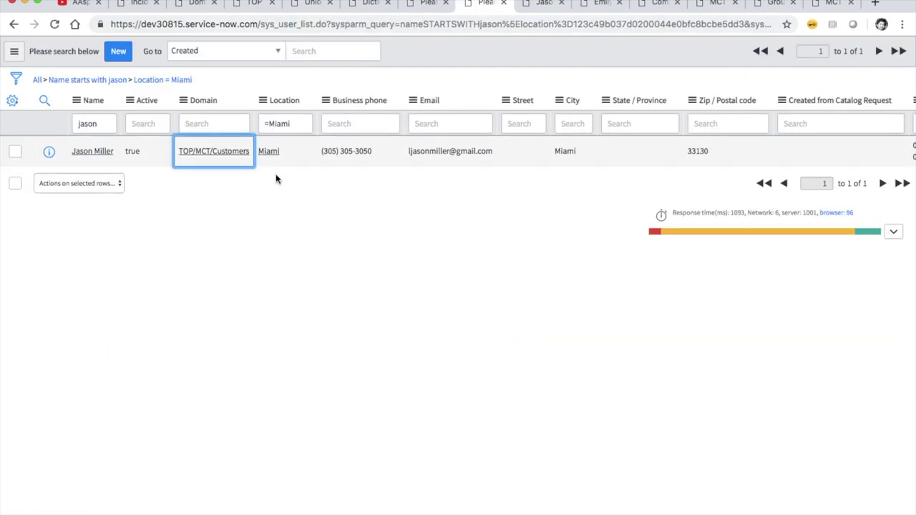
double_click(224, 161)
key(BackSpace)
text(top)
key(Down)
key(Return)
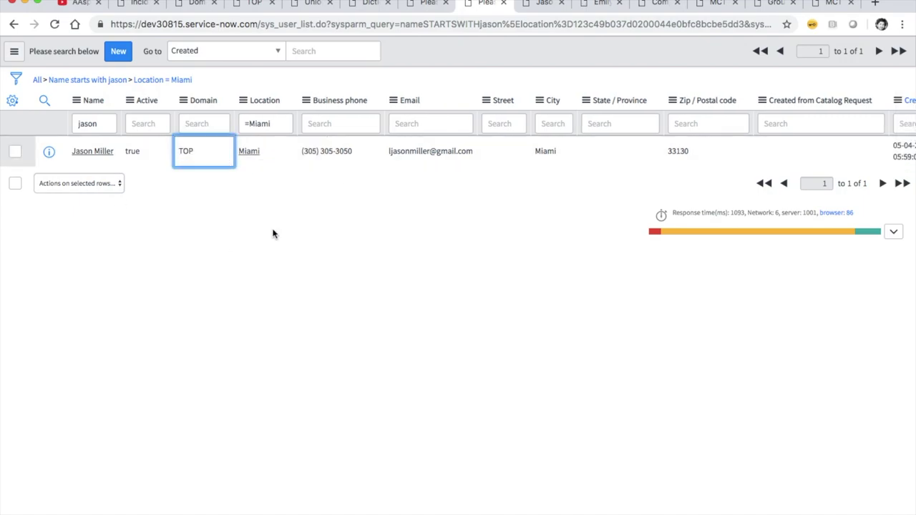
On the user's record, toggle Managed domain repeatedly to show and hide the Domain field, leaving the setting on.
click(529, 6)
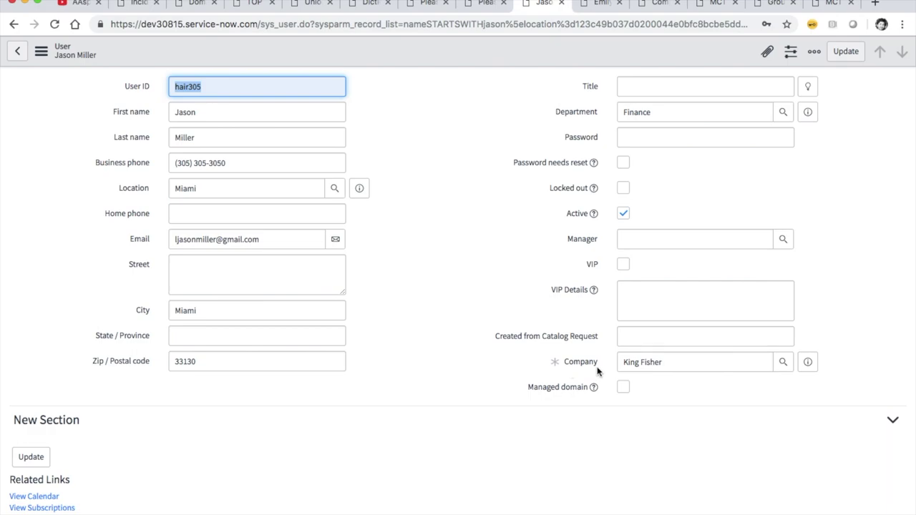
click(624, 386)
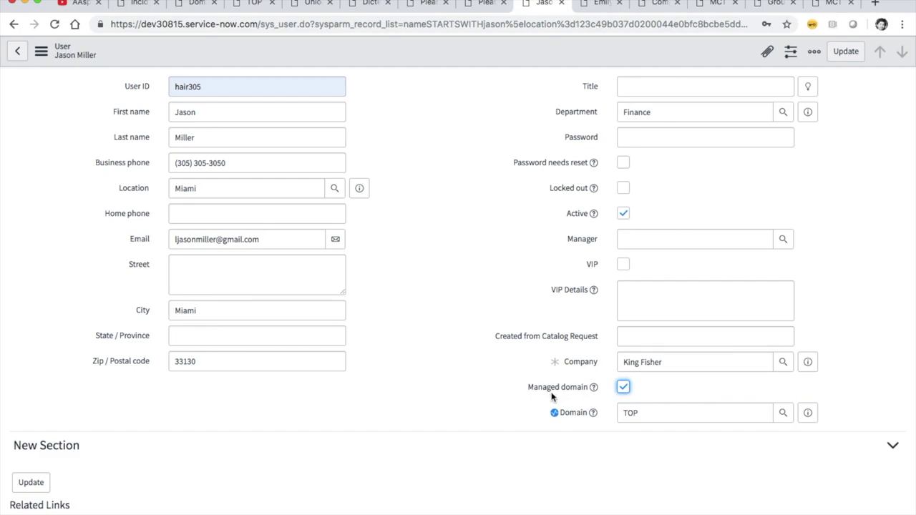
click(622, 390)
click(623, 390)
click(624, 388)
click(623, 387)
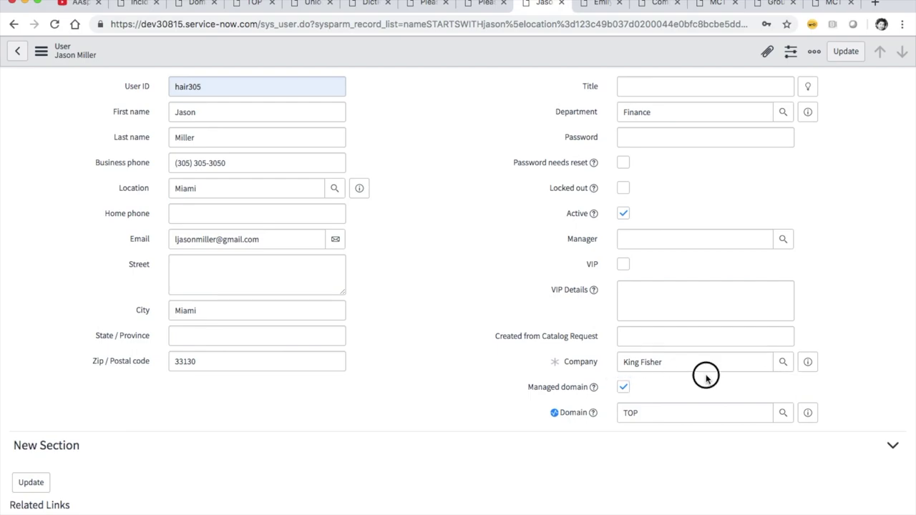
Open the King Fisher company record from the user's Company field, discarding the unsaved changes on the user's form.
click(807, 362)
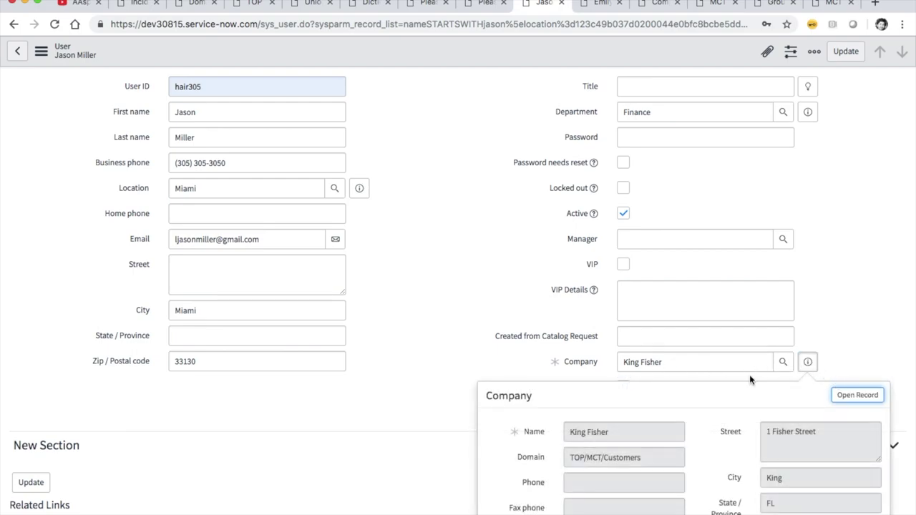
click(856, 396)
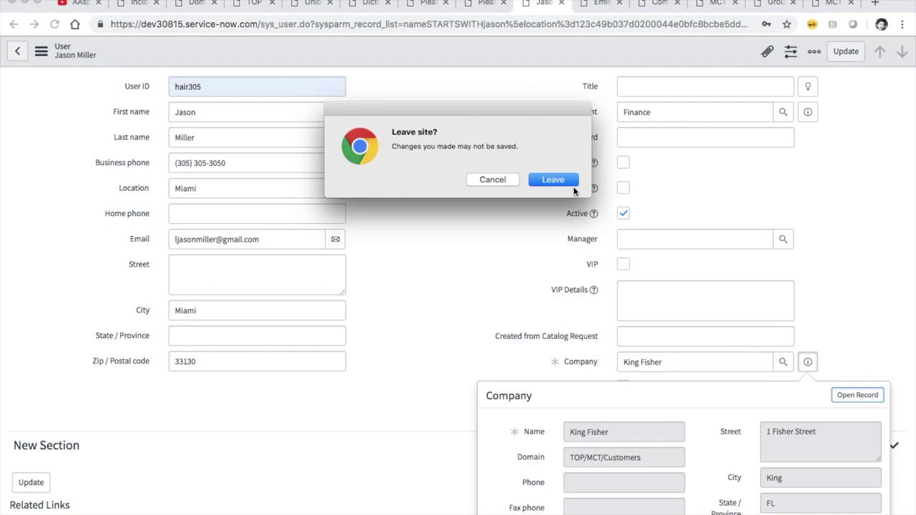
click(552, 179)
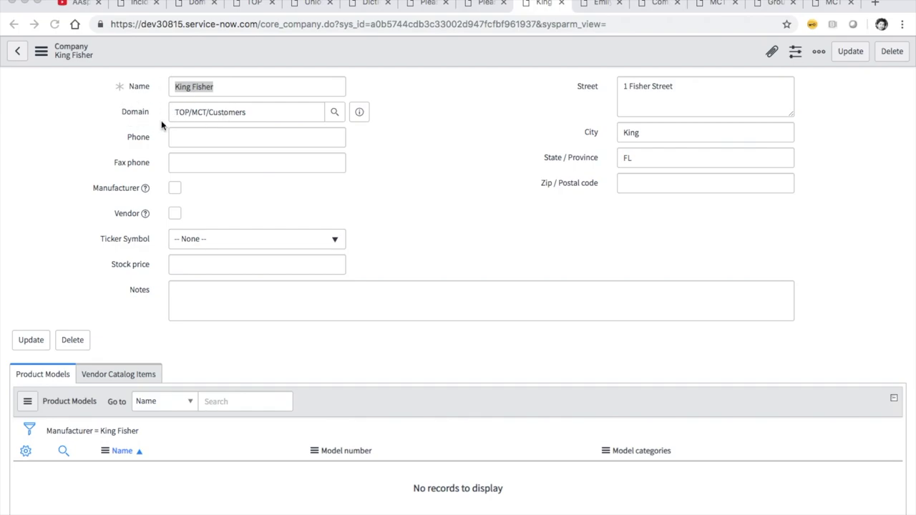
Try entering king as the Domain of the King Fisher company in place of TOP/MCT/Customers.
click(218, 112)
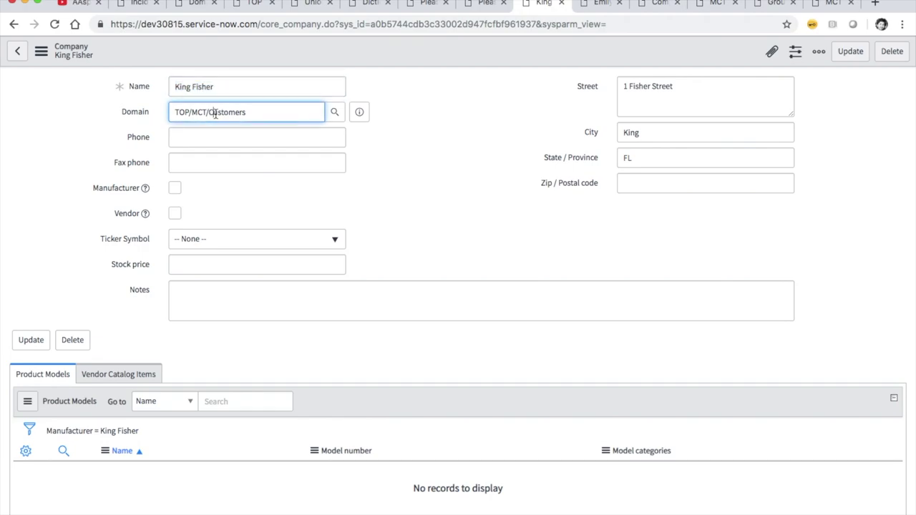
drag(209, 112, 246, 112)
key(BackSpace)
key(BackSpace)
key(BackSpace)
key(BackSpace)
key(BackSpace)
key(BackSpace)
key(BackSpace)
key(BackSpace)
key(BackSpace)
key(BackSpace)
text(king)
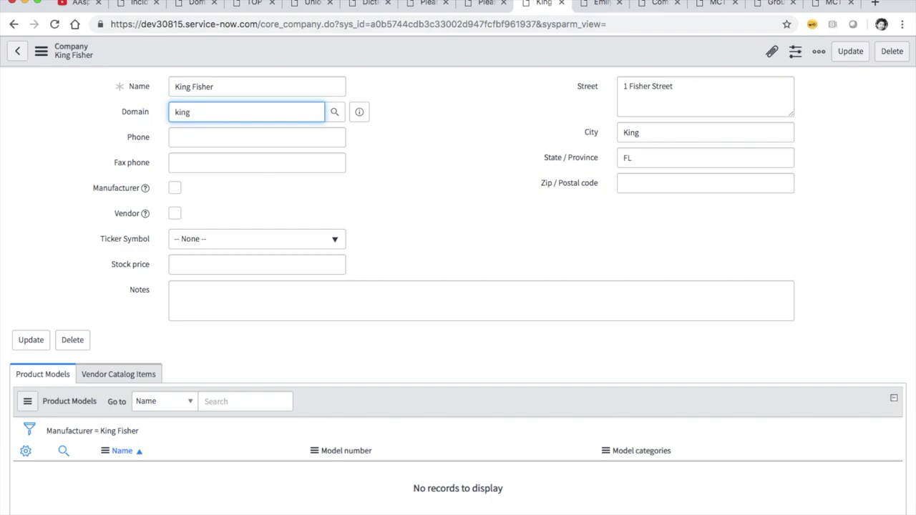
Clear the company's Domain field, dismiss the domain lookup, and save the company record with no domain chosen.
key(BackSpace)
key(BackSpace)
key(BackSpace)
click(335, 112)
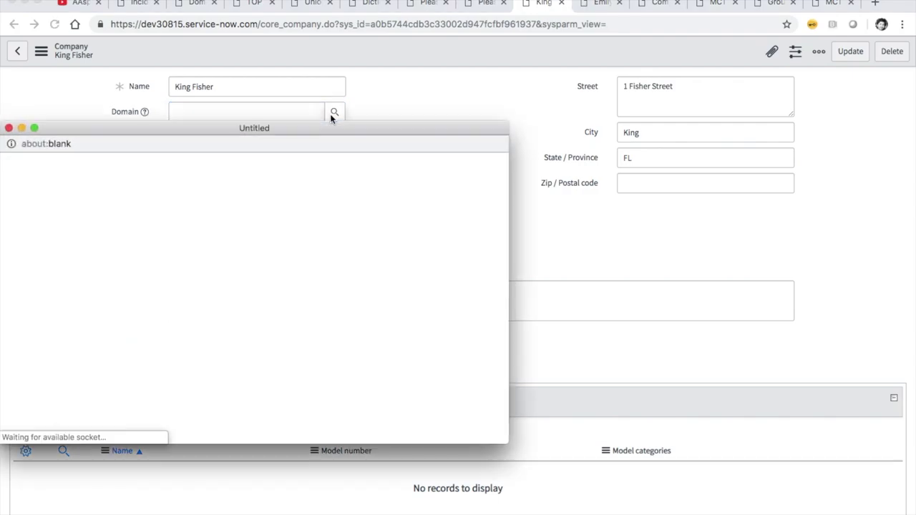
click(8, 128)
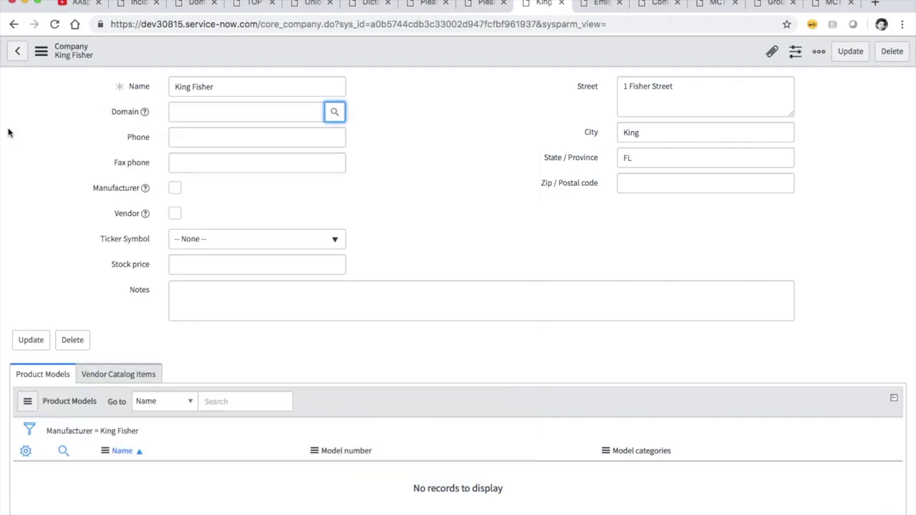
right_click(414, 65)
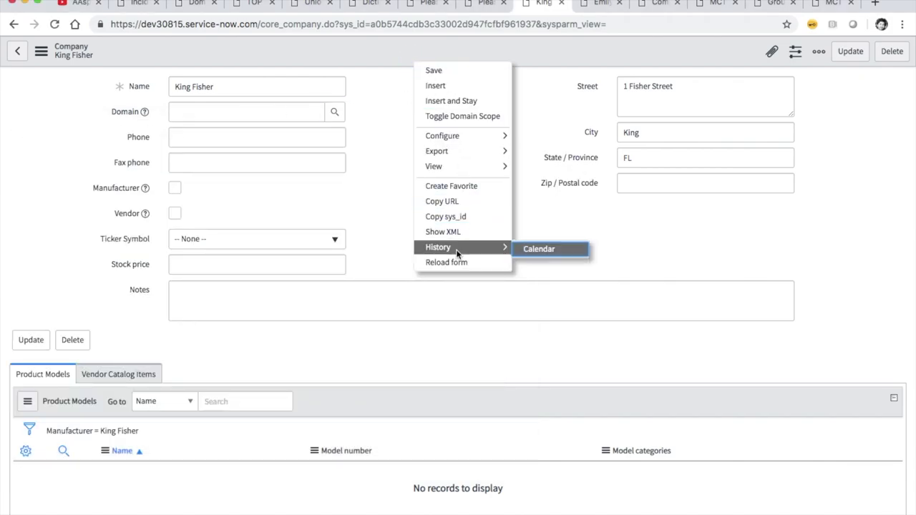
click(468, 71)
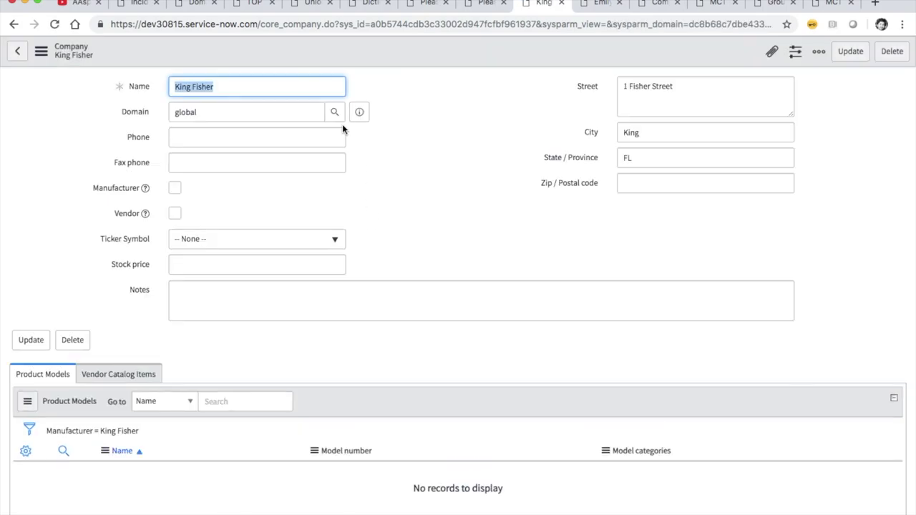
Choose King Fisher as the company's Domain from the domain lookup and save the company record.
click(231, 116)
click(335, 112)
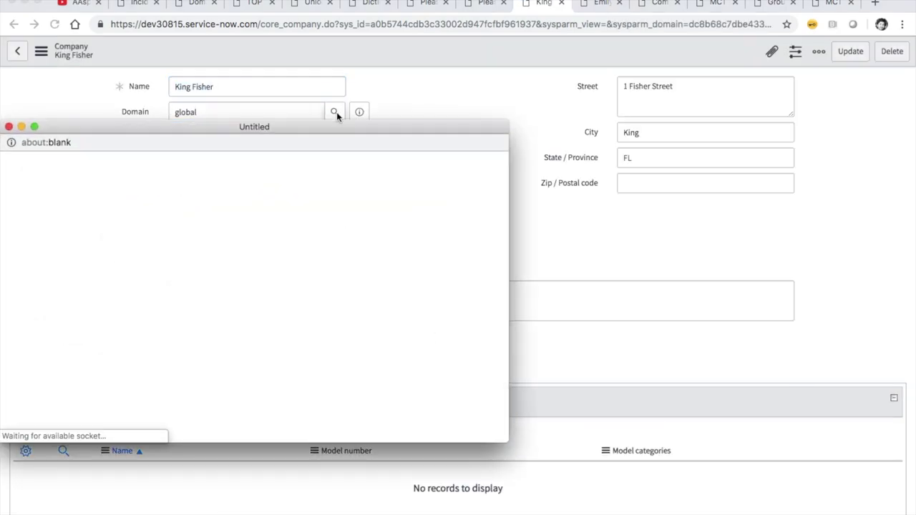
scroll(153, 329, down, 2)
click(67, 328)
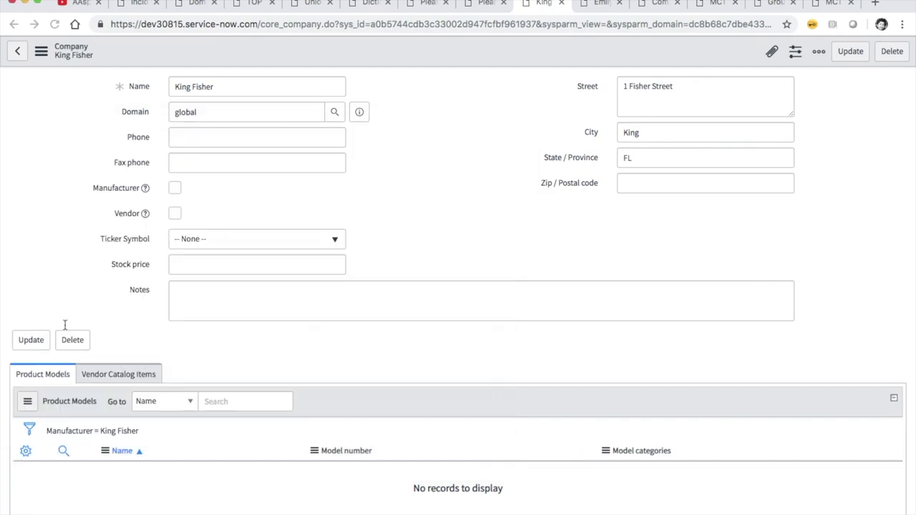
click(41, 51)
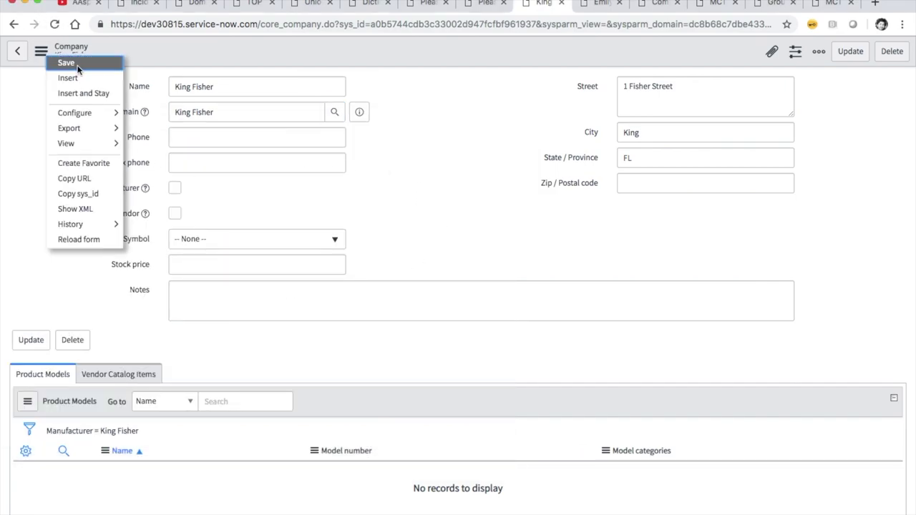
click(75, 65)
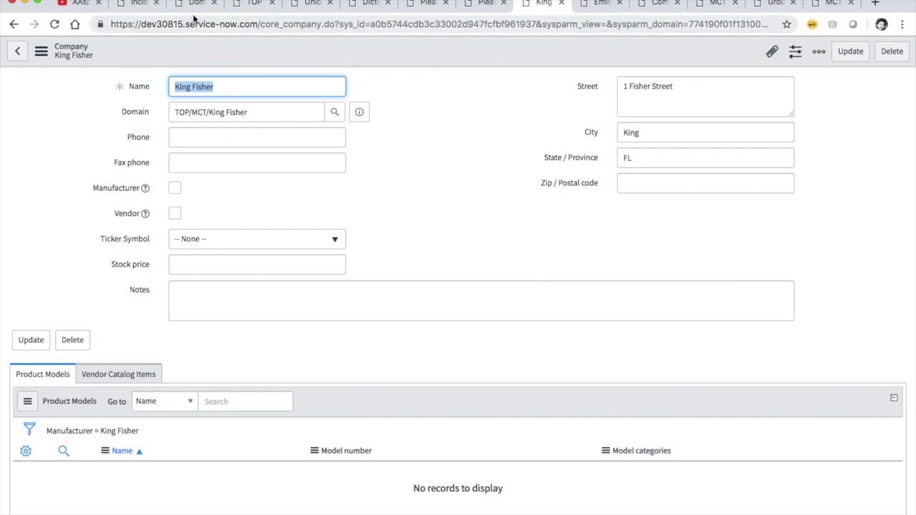
Examine where MCT and its child domains sit in the domain hierarchy map, and return to the Domains Configuration page.
click(299, 4)
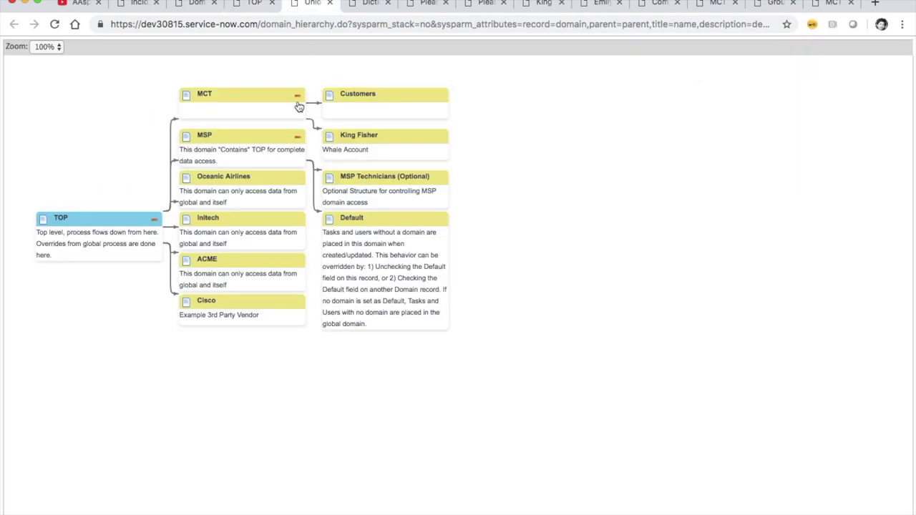
click(234, 106)
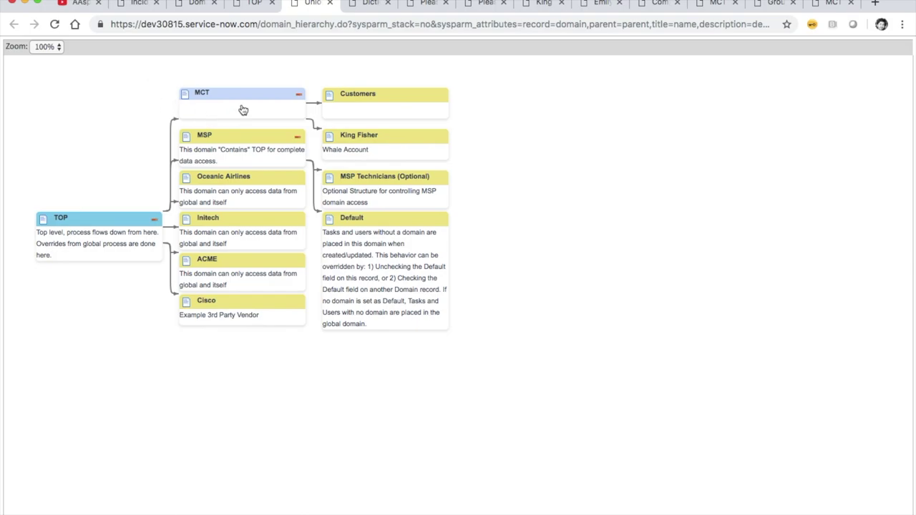
click(240, 7)
click(201, 6)
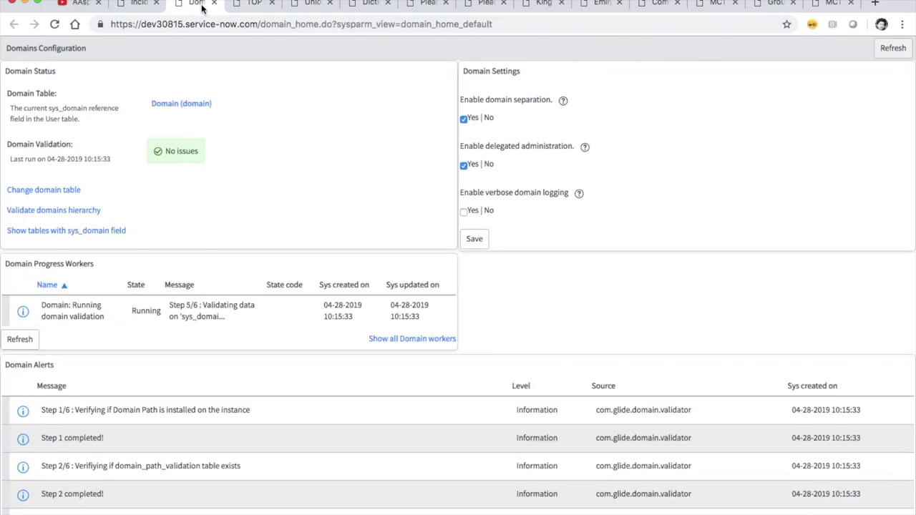
From the home page, filter the navigator for domain and open the Domains list in a new browser tab.
click(133, 6)
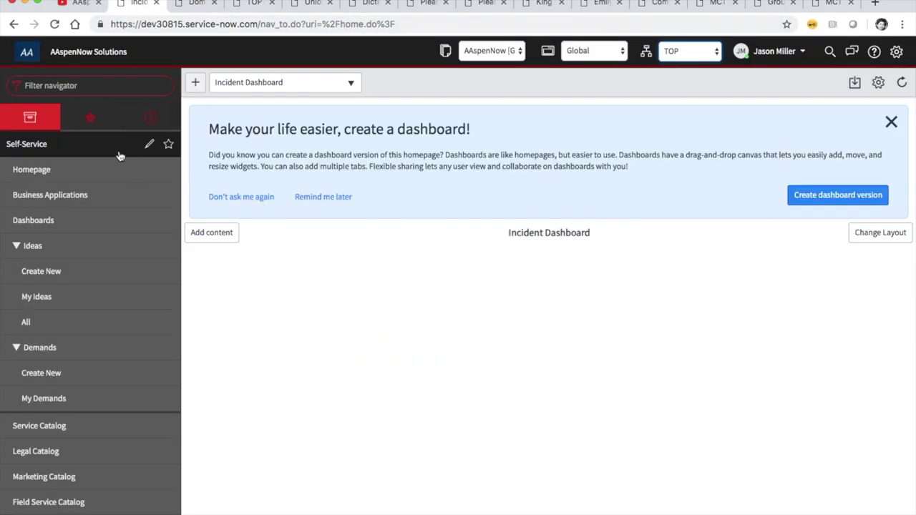
key(ctrl+alt+g)
text(domain)
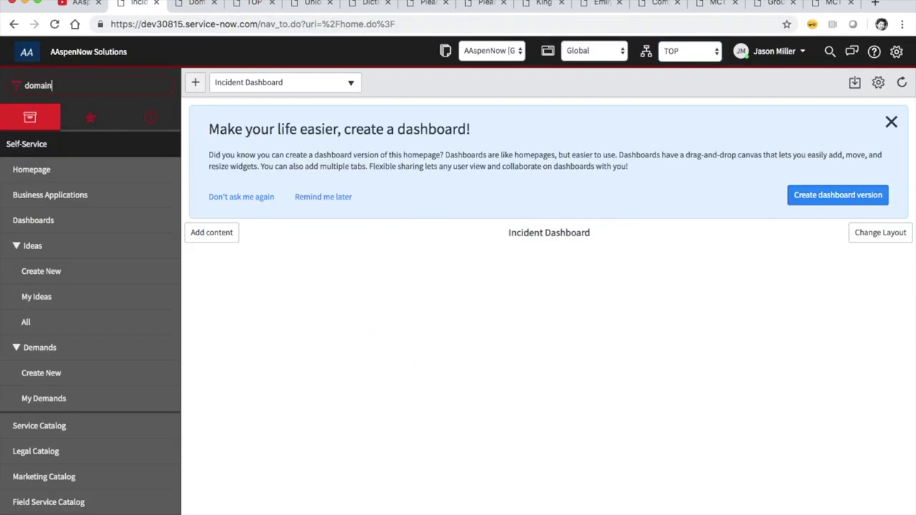
super+click(61, 224)
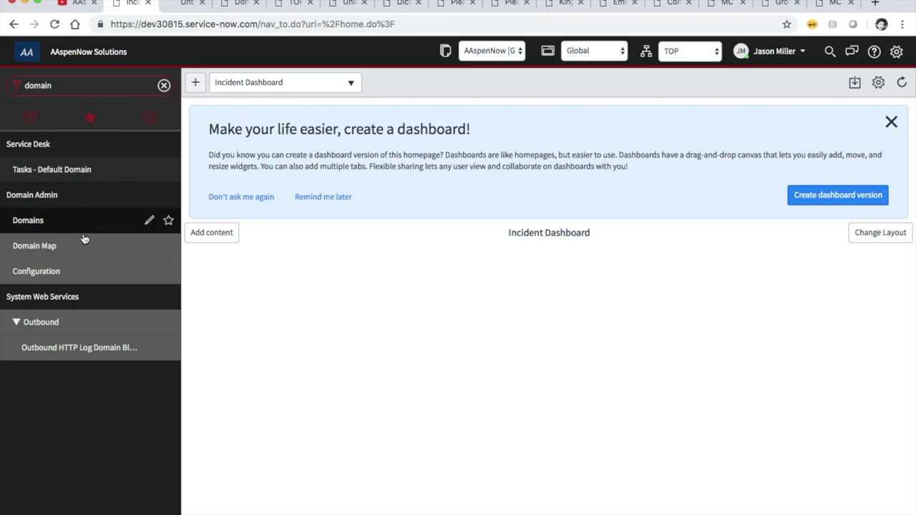
click(177, 6)
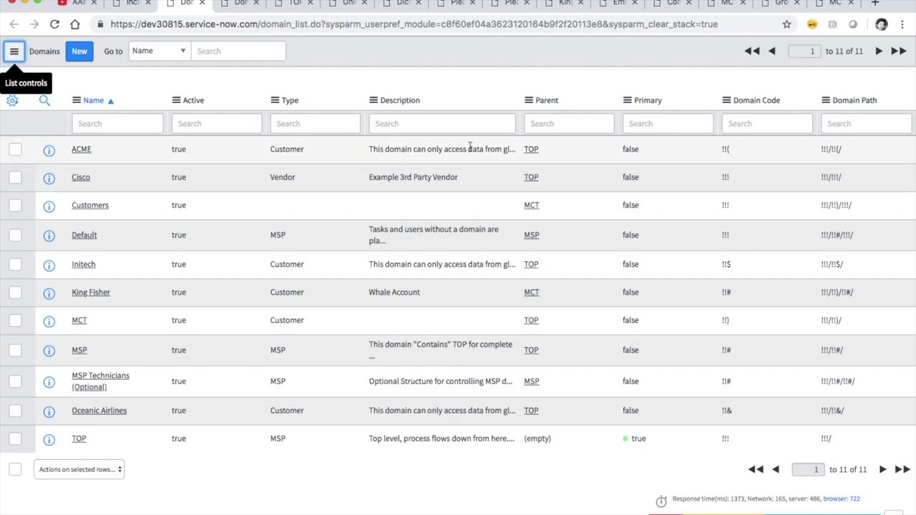
Switch the session domain to Miami and reload the Domains list under that domain.
click(128, 6)
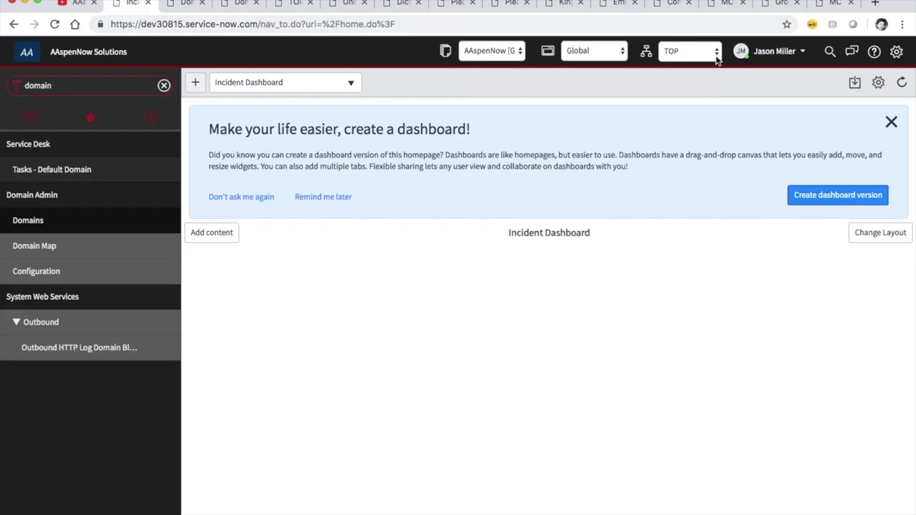
click(691, 50)
click(696, 39)
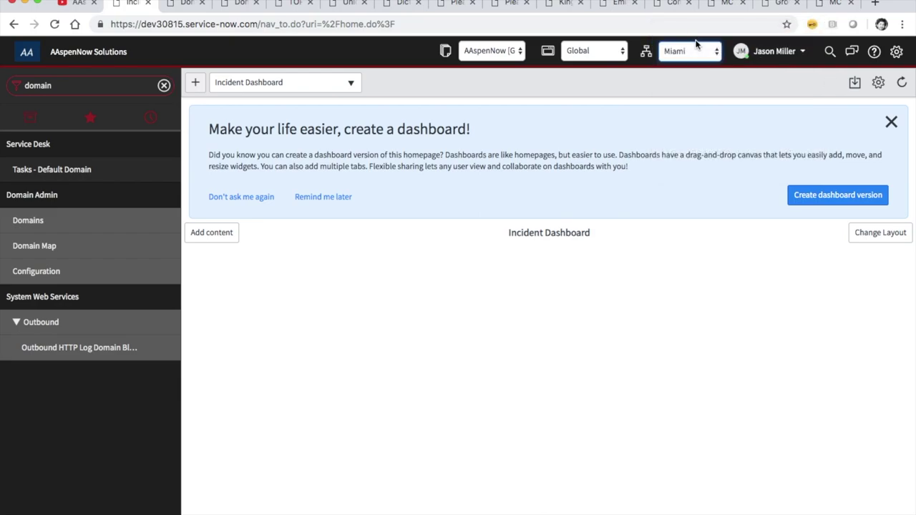
click(187, 5)
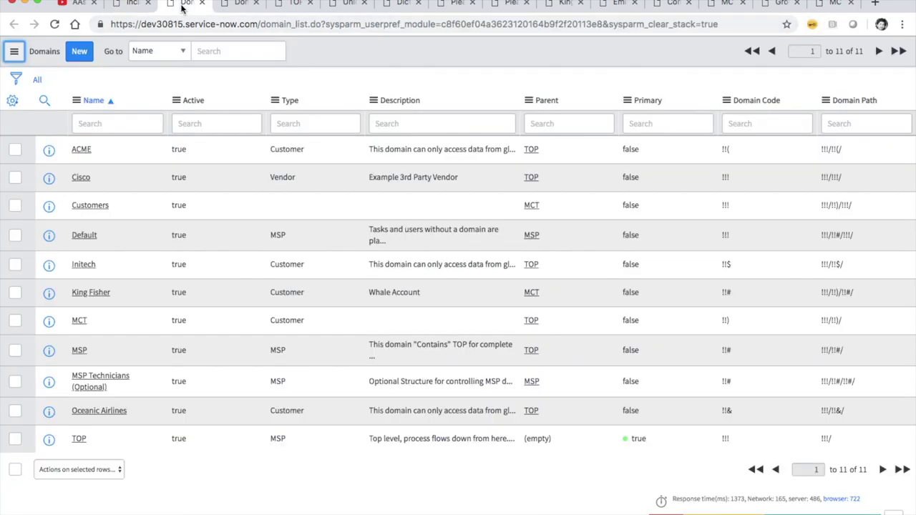
click(53, 25)
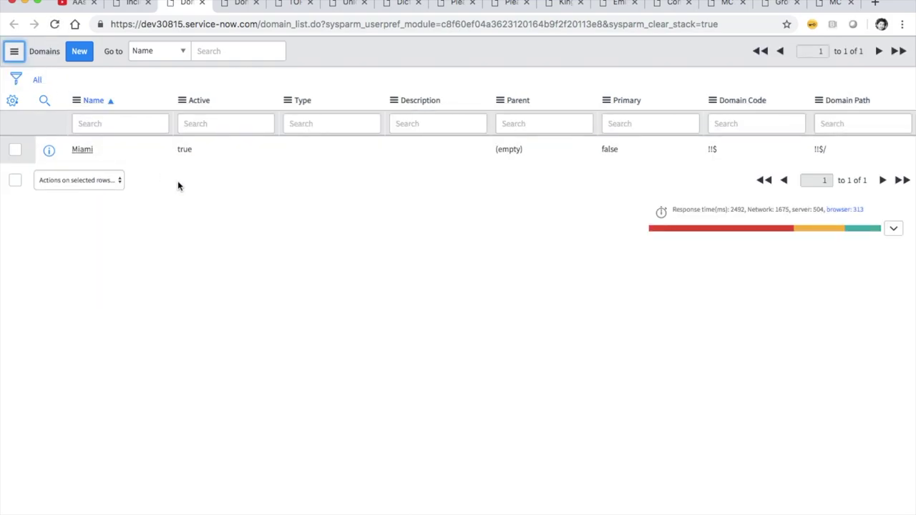
Select the Miami record in the Domains list, switch the session domain to global, and delete the selected record.
click(15, 180)
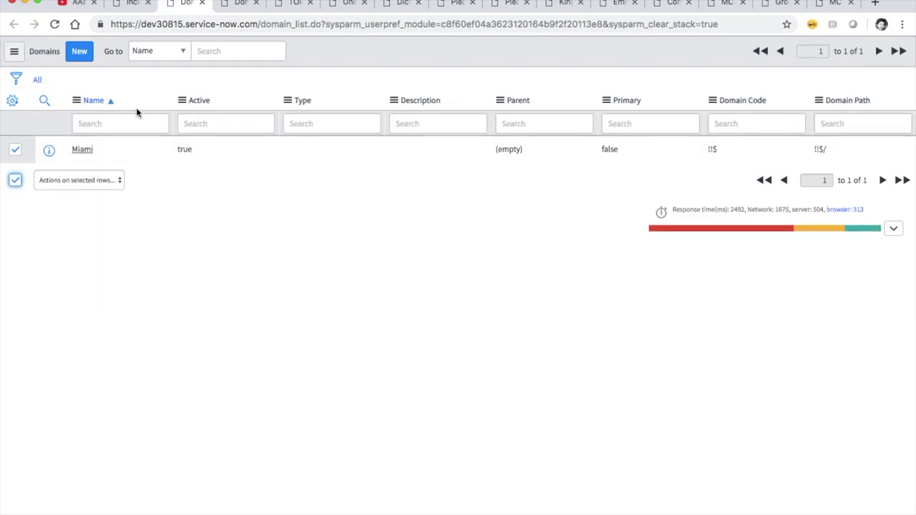
click(132, 3)
click(675, 51)
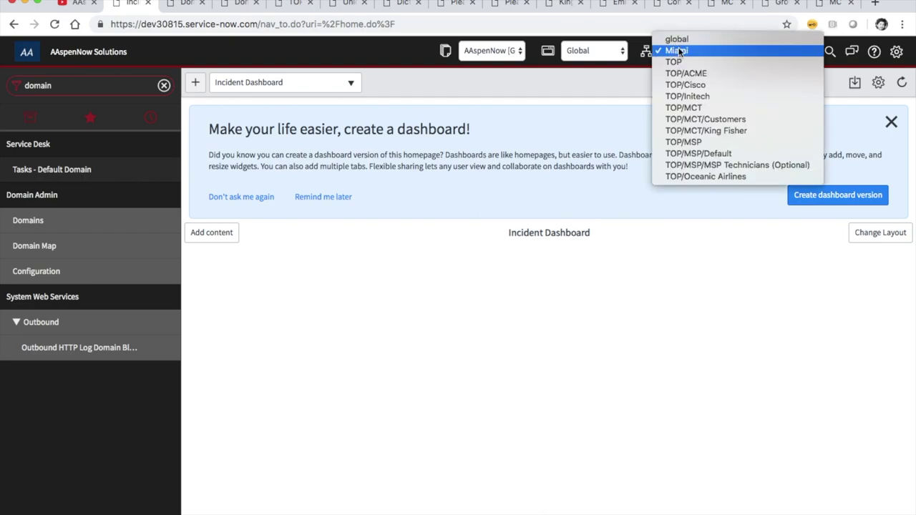
click(677, 38)
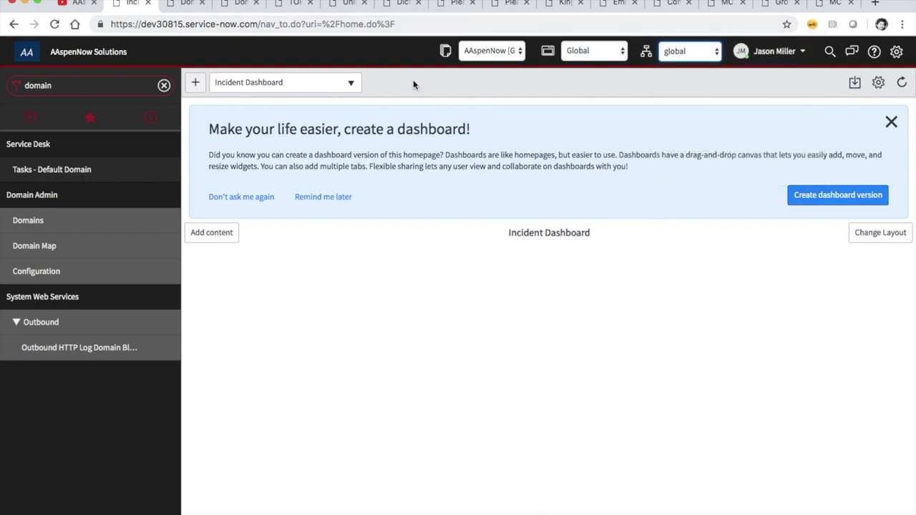
click(188, 4)
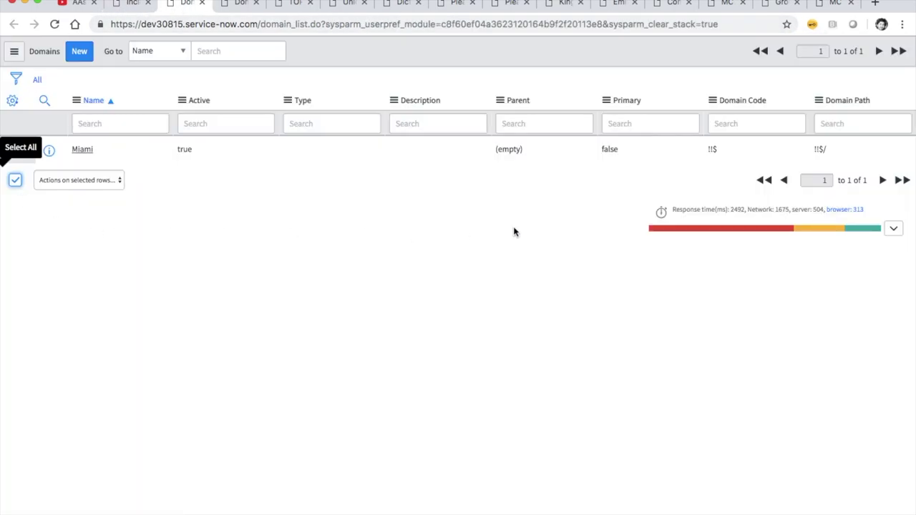
click(100, 180)
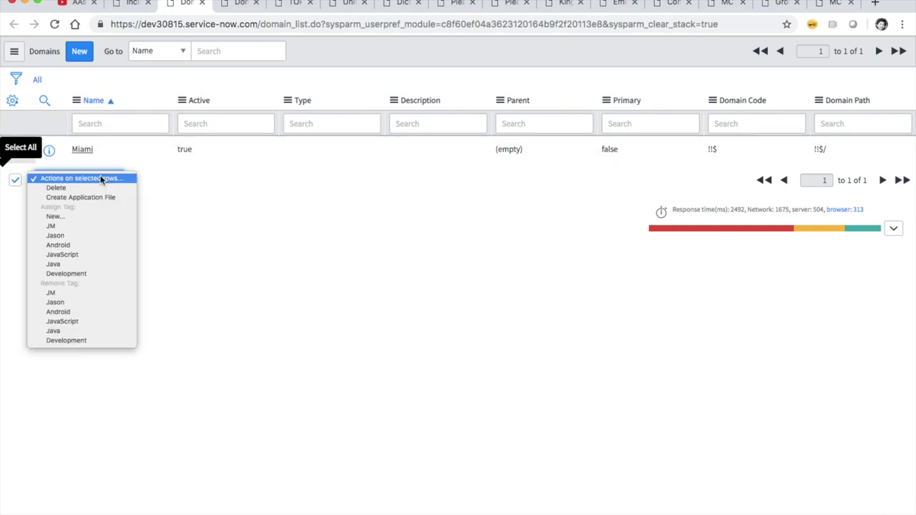
click(96, 189)
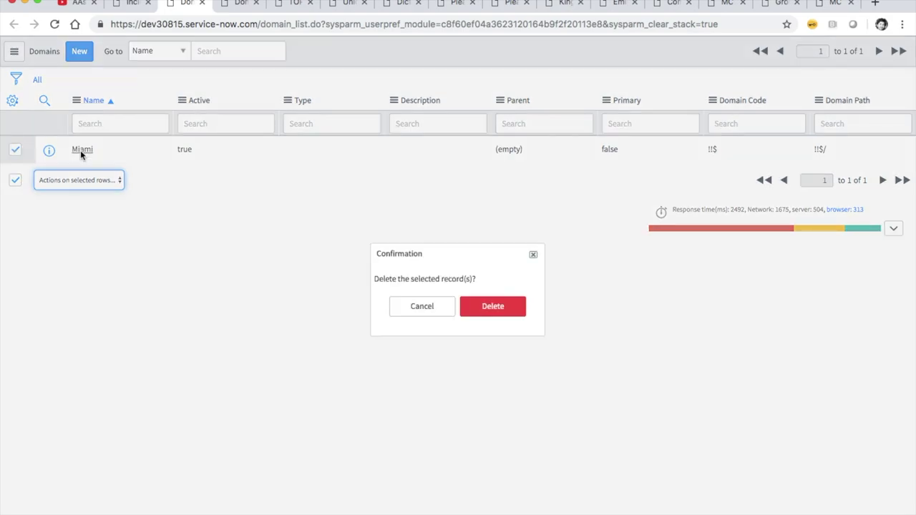
click(501, 307)
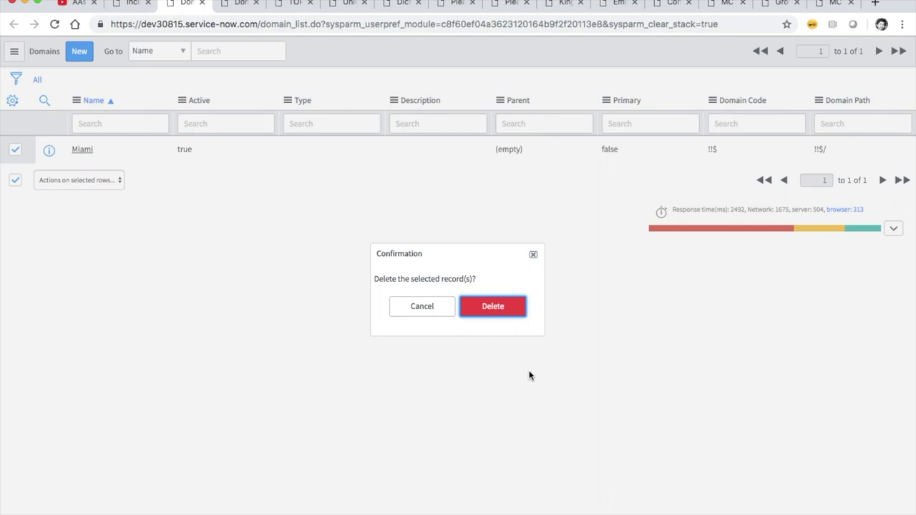
click(522, 310)
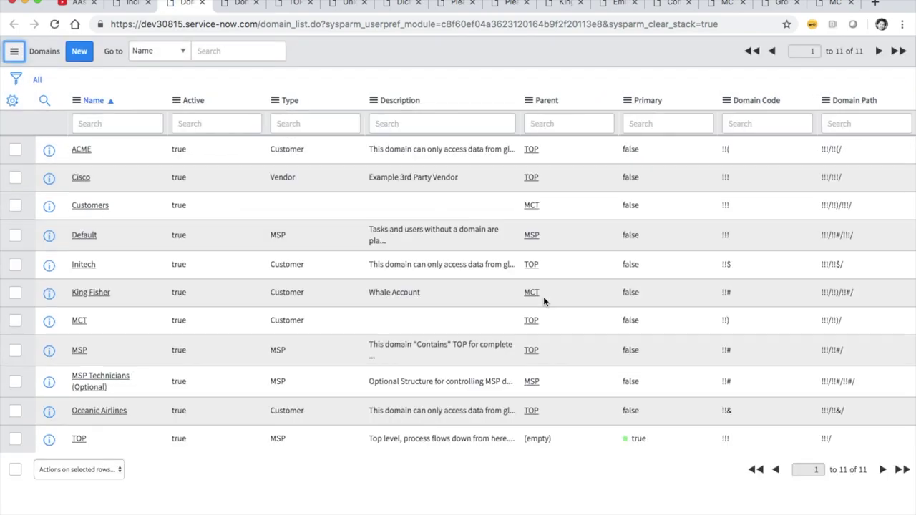
Check the session domain choices on the home page for the Miami entry, keeping global selected.
click(127, 6)
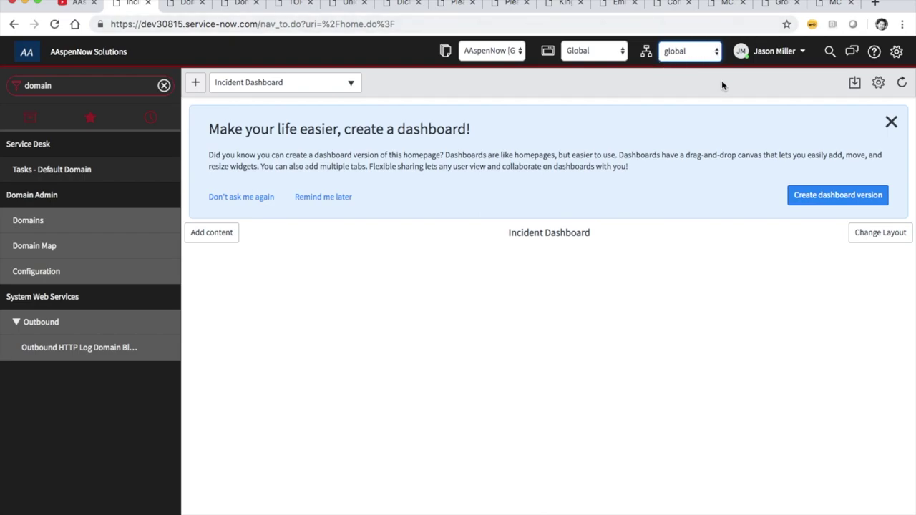
click(672, 55)
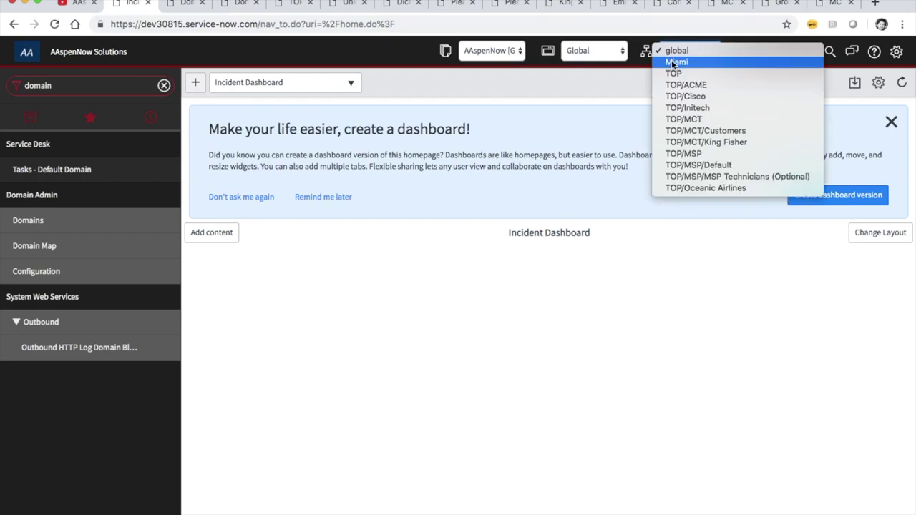
click(677, 63)
click(690, 52)
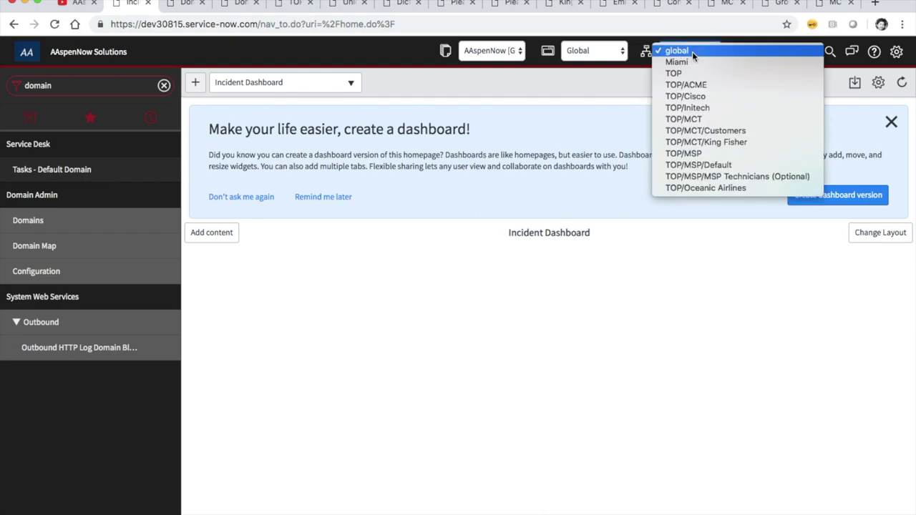
click(570, 82)
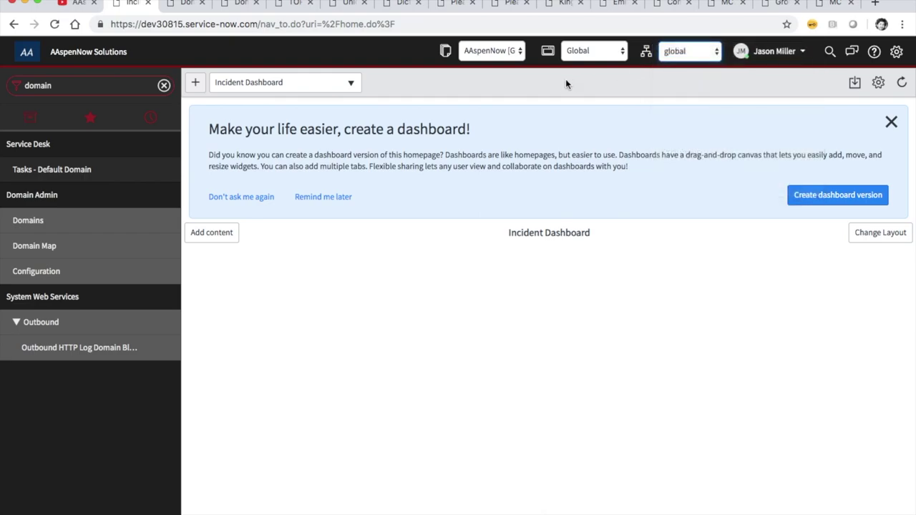
Reload the home page and switch the session domain to TOP.
click(53, 25)
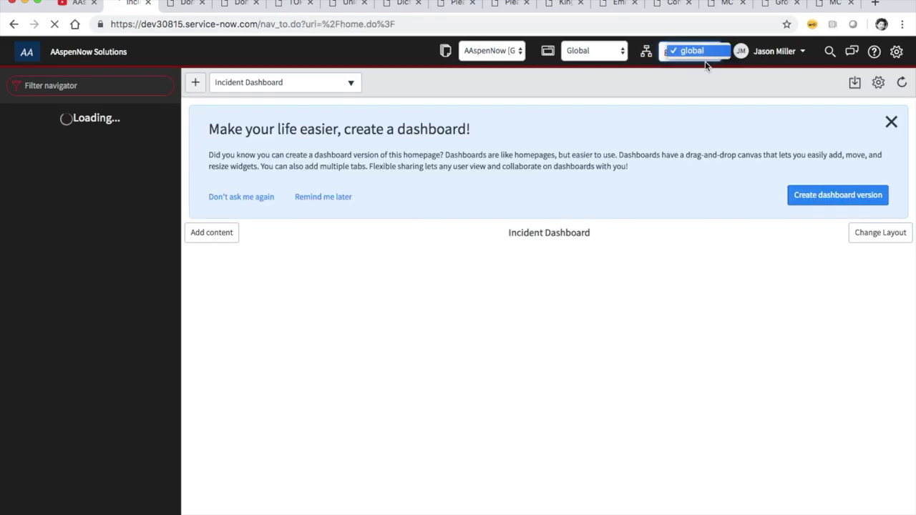
click(712, 57)
click(714, 57)
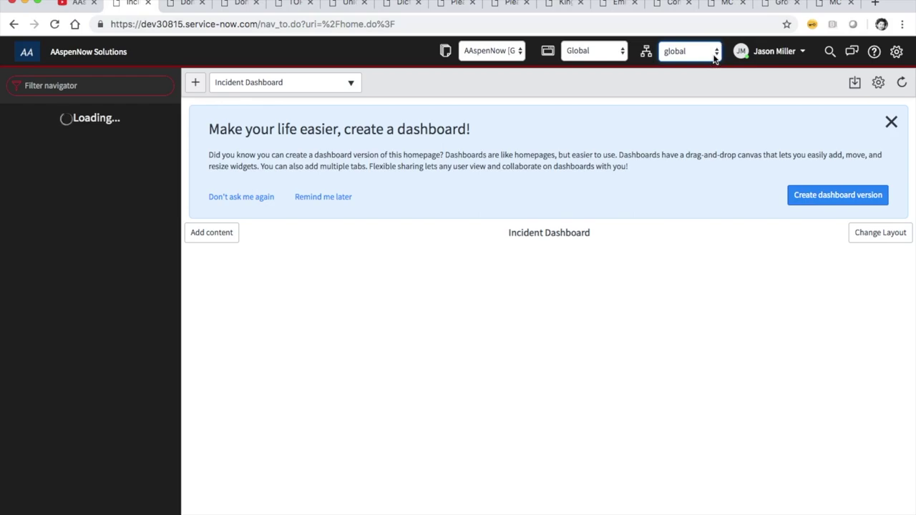
click(714, 56)
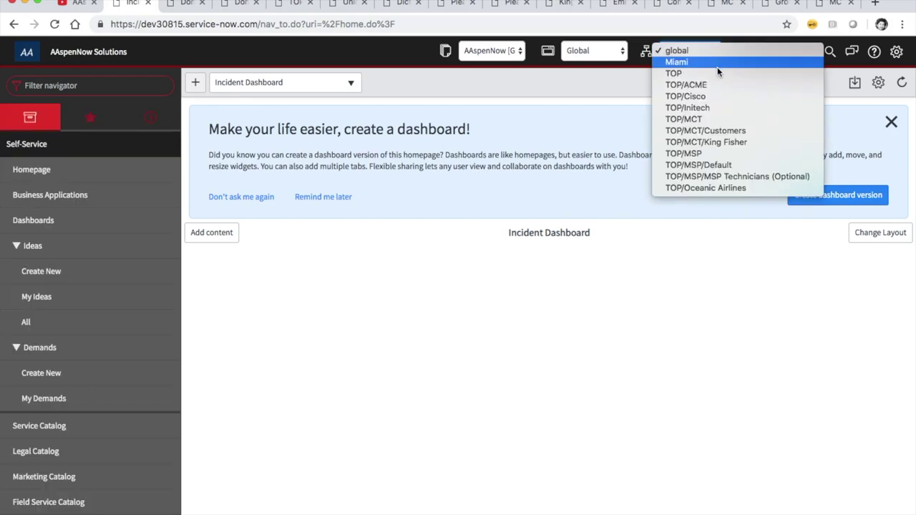
click(717, 70)
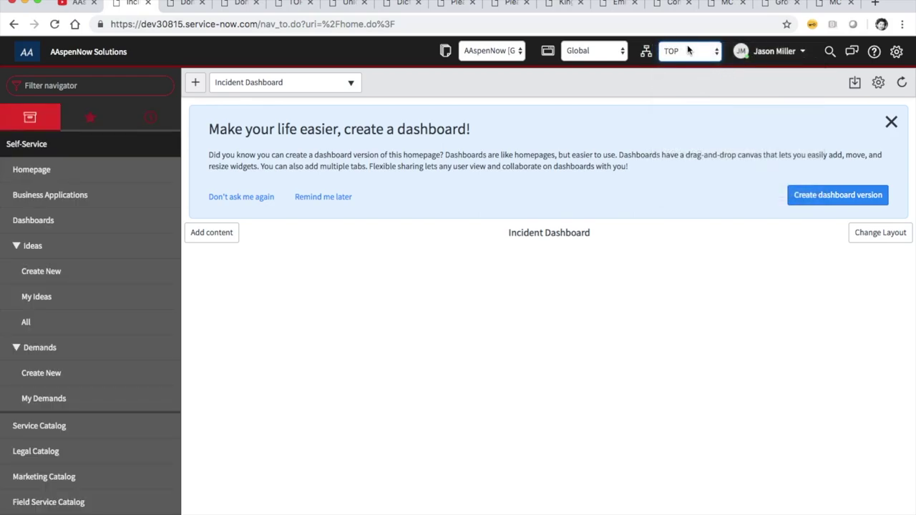
Bring up the open user record of the MCT employee and examine its VIP details, company and managed domain fields.
click(205, 6)
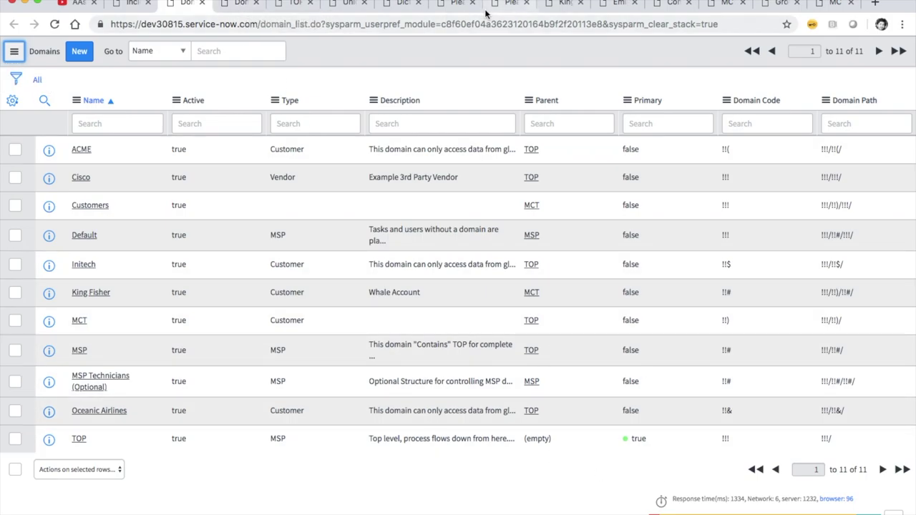
click(511, 3)
click(563, 4)
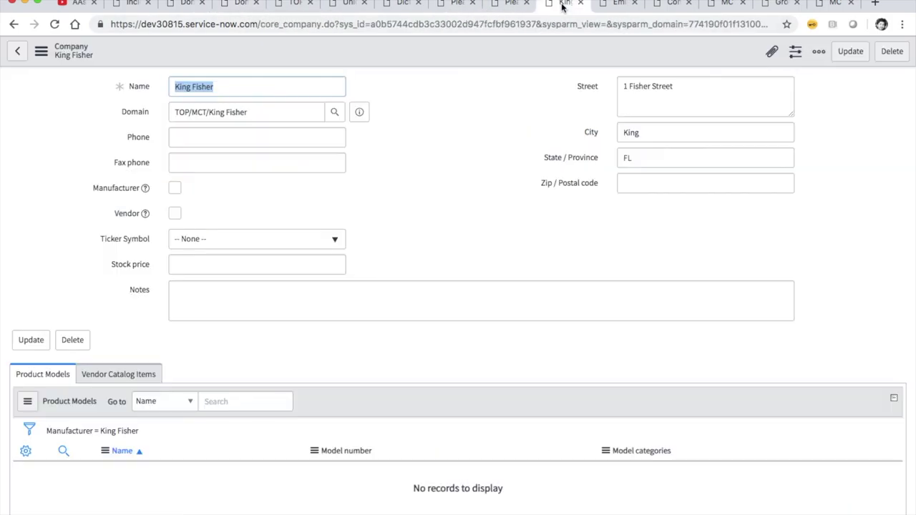
click(621, 6)
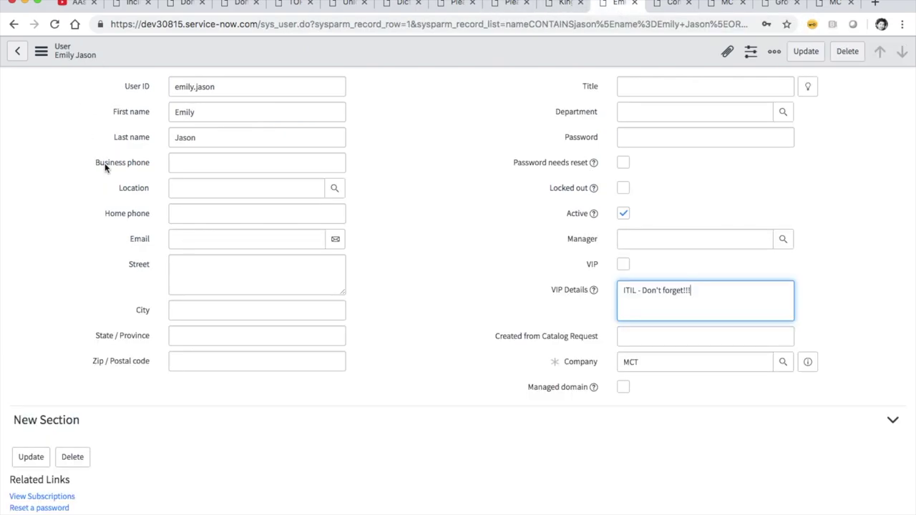
scroll(442, 436, down, 1)
scroll(443, 436, down, 1)
click(631, 254)
click(707, 255)
drag(708, 254, 569, 254)
click(444, 250)
scroll(444, 253, down, 1)
scroll(443, 252, down, 3)
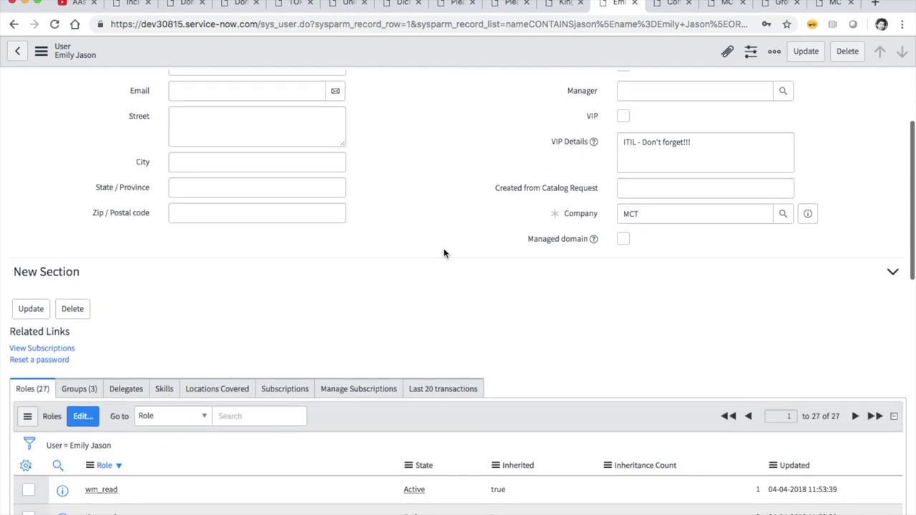
View the user's group memberships and the list of assigned roles.
scroll(444, 251, down, 3)
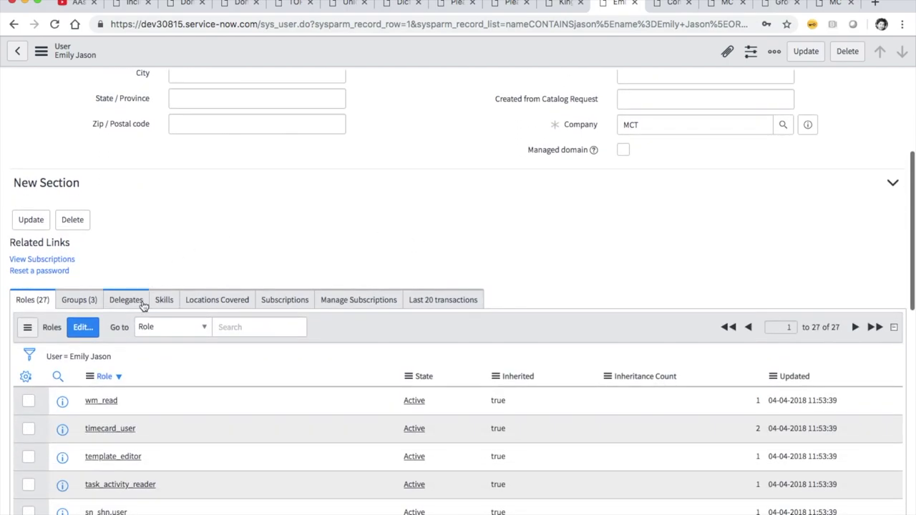
scroll(176, 370, down, 2)
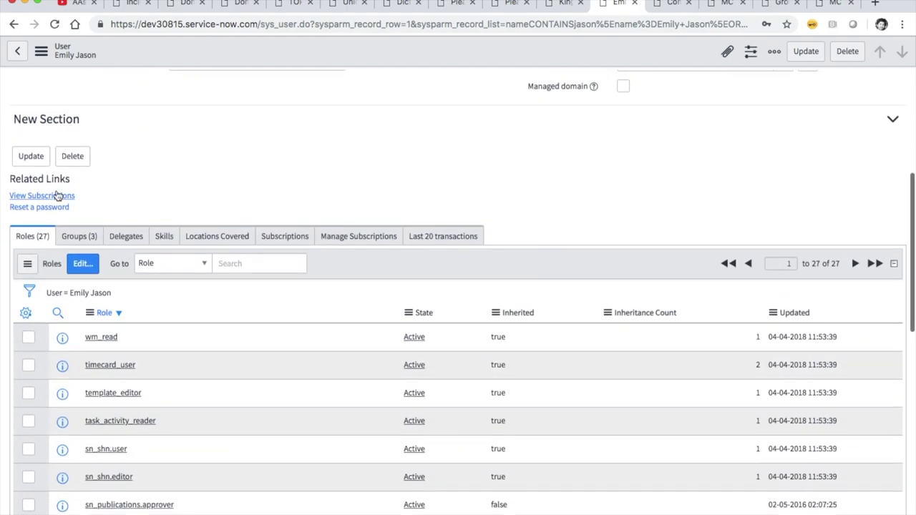
click(91, 239)
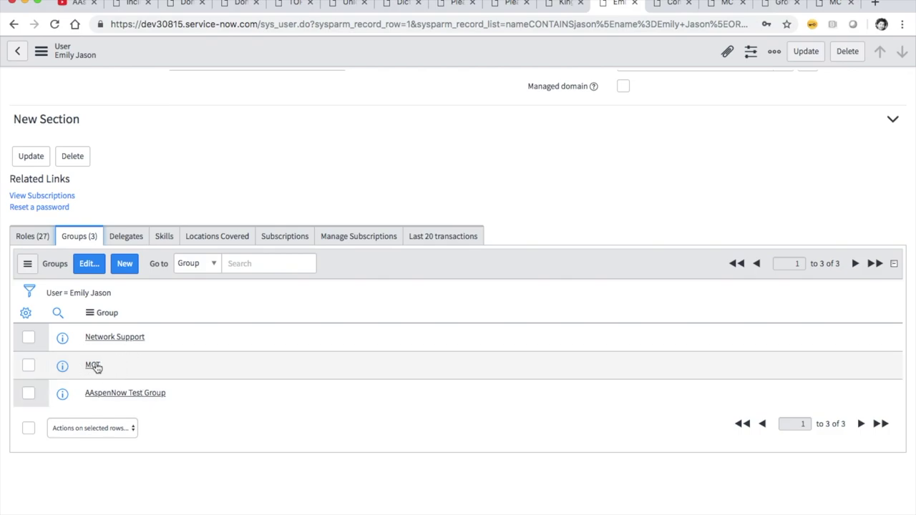
click(38, 238)
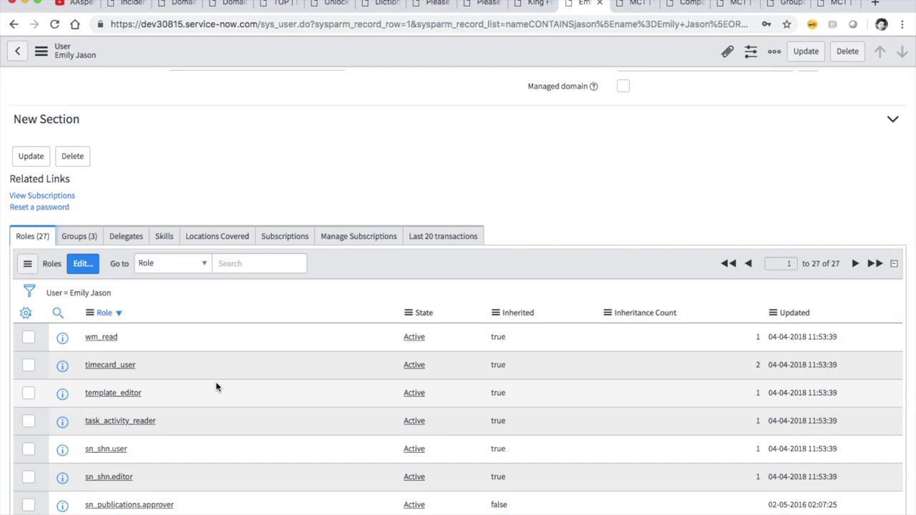
Look through the user's full roles list for domain-related roles, and return to the home page.
click(127, 5)
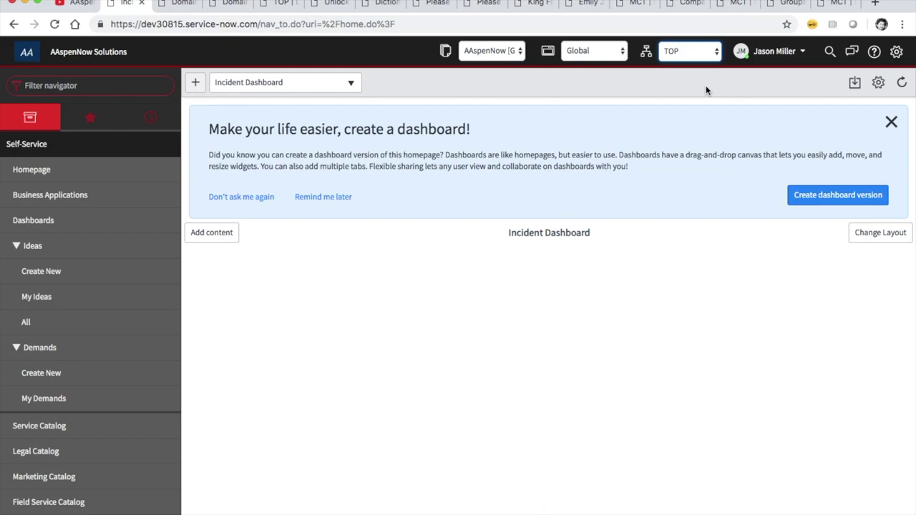
click(631, 4)
click(584, 6)
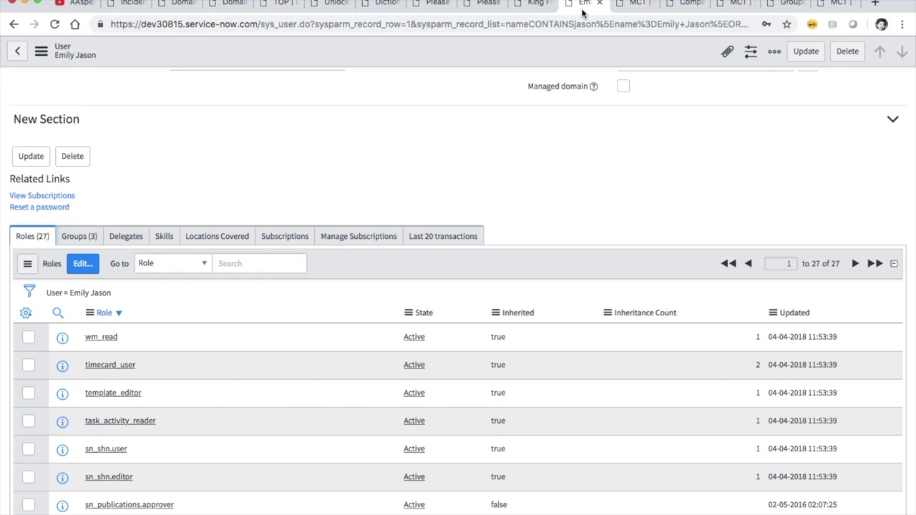
scroll(273, 320, down, 10)
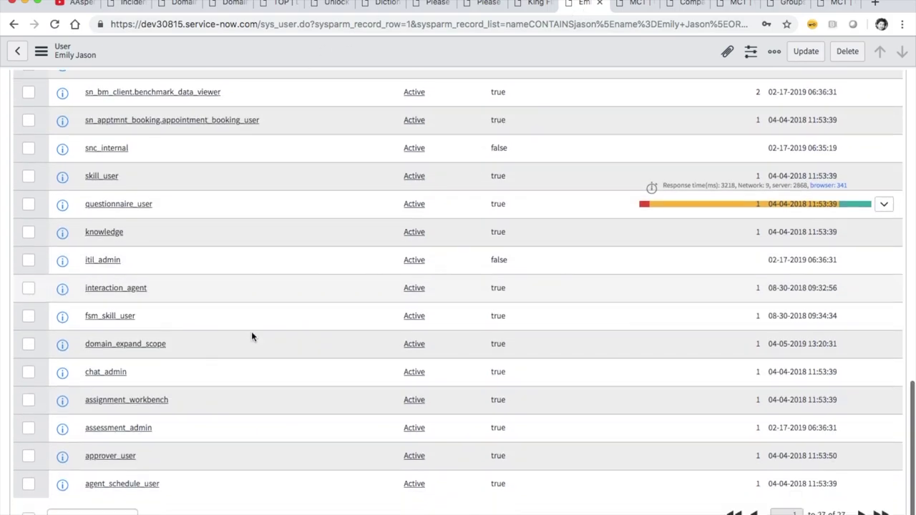
scroll(251, 331, up, 15)
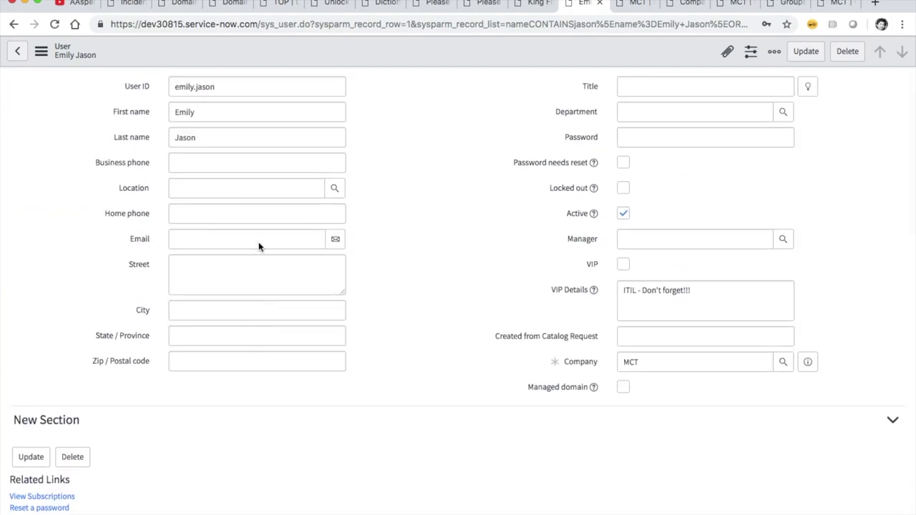
click(126, 11)
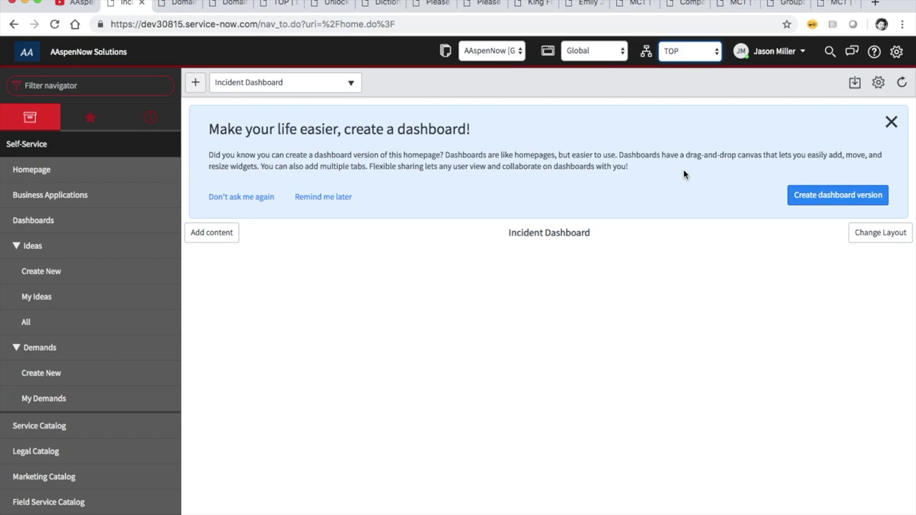
click(788, 53)
click(777, 88)
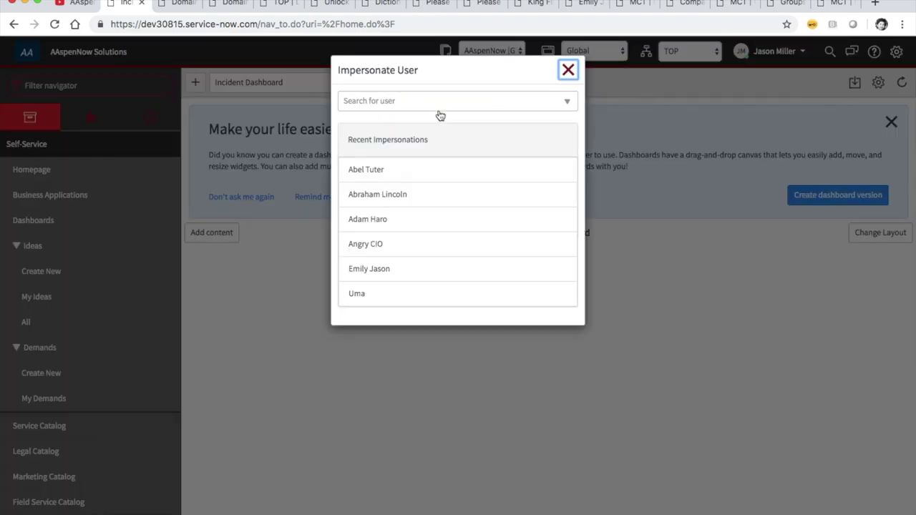
click(569, 70)
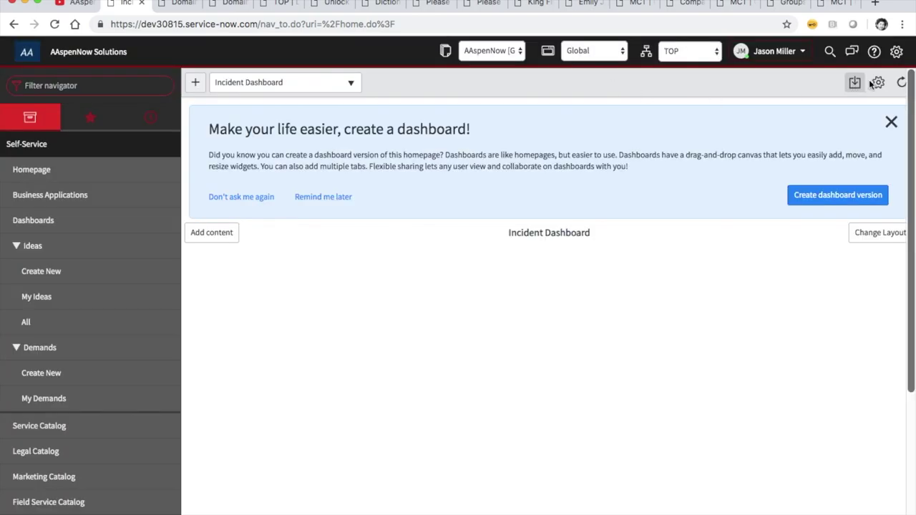
Open the general system settings and show the available choices for the Domain setting.
click(901, 55)
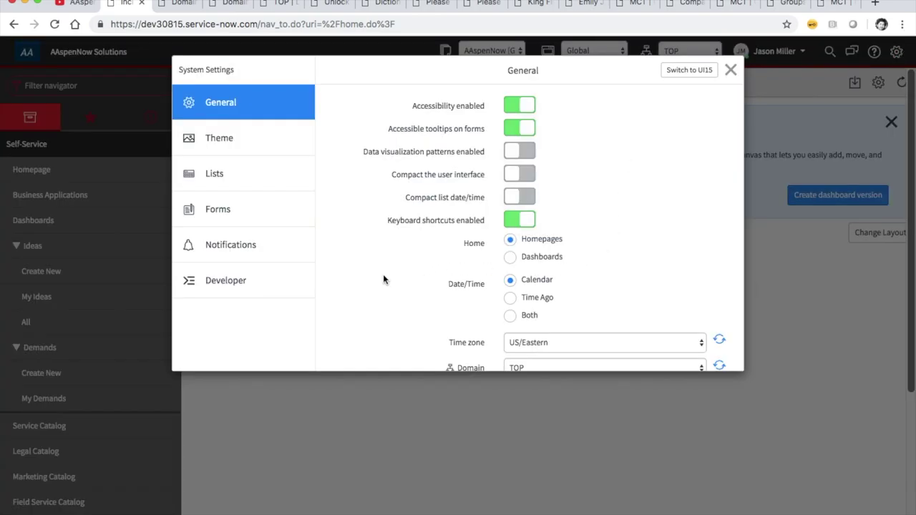
scroll(449, 288, down, 2)
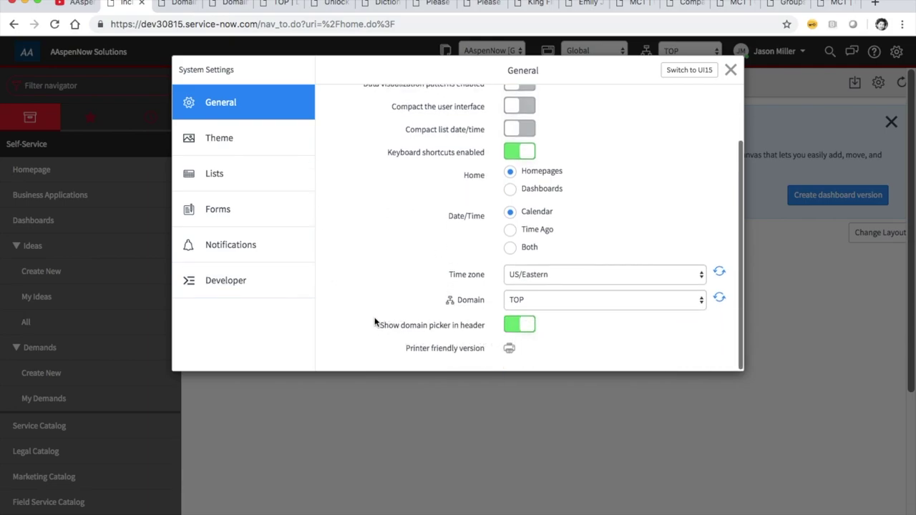
click(584, 300)
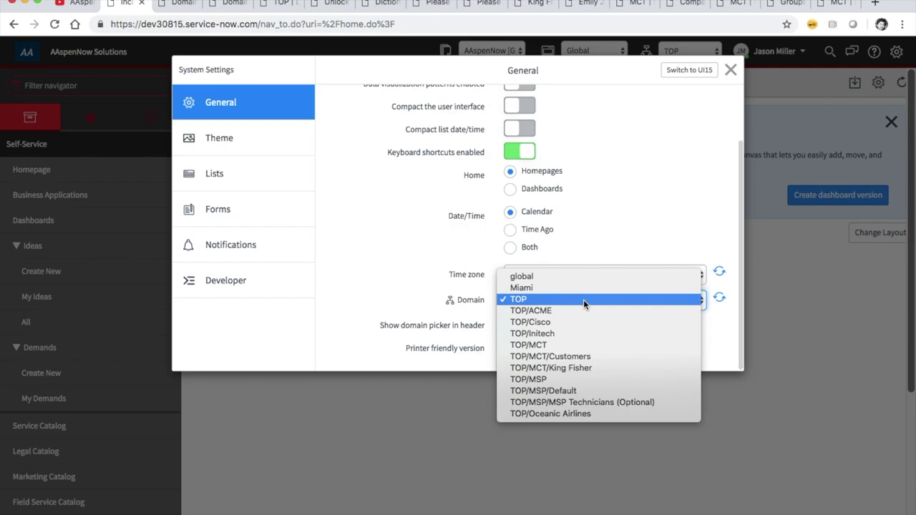
Review the domain options and developer settings in the administrator's system settings, and close the settings.
click(418, 289)
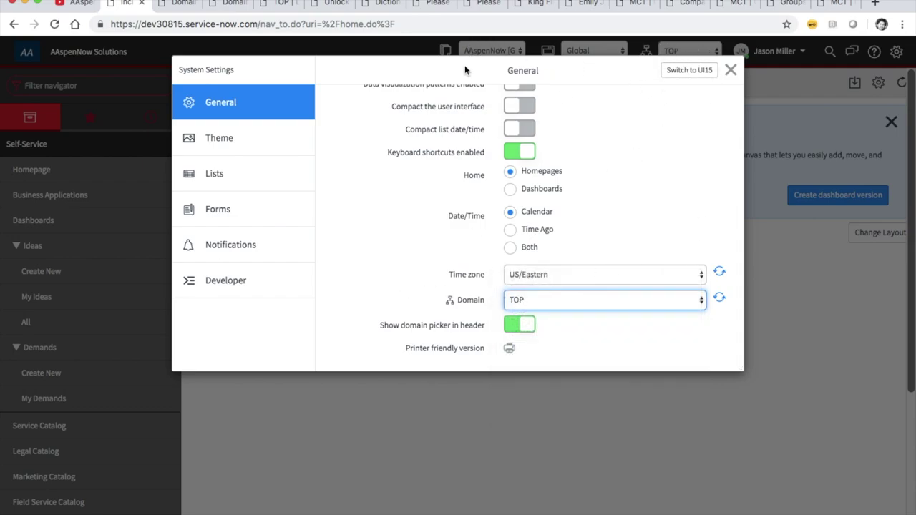
click(247, 295)
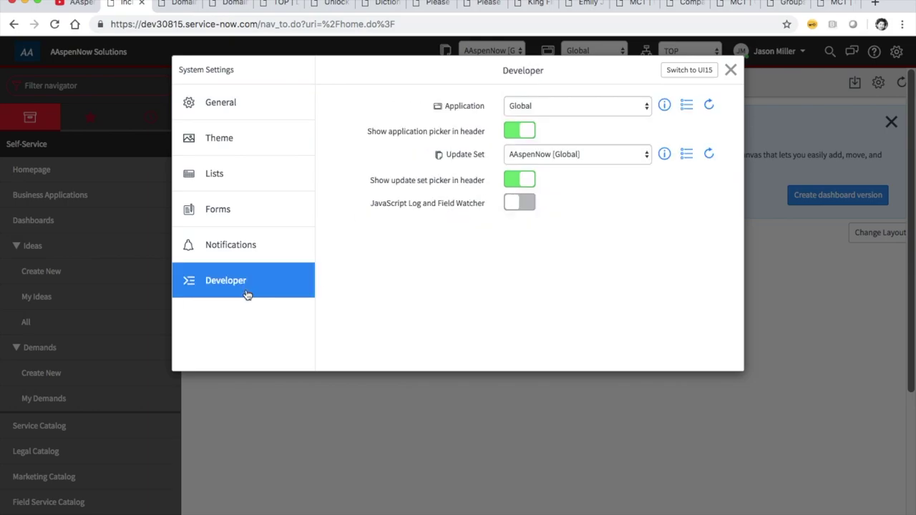
click(224, 114)
click(731, 70)
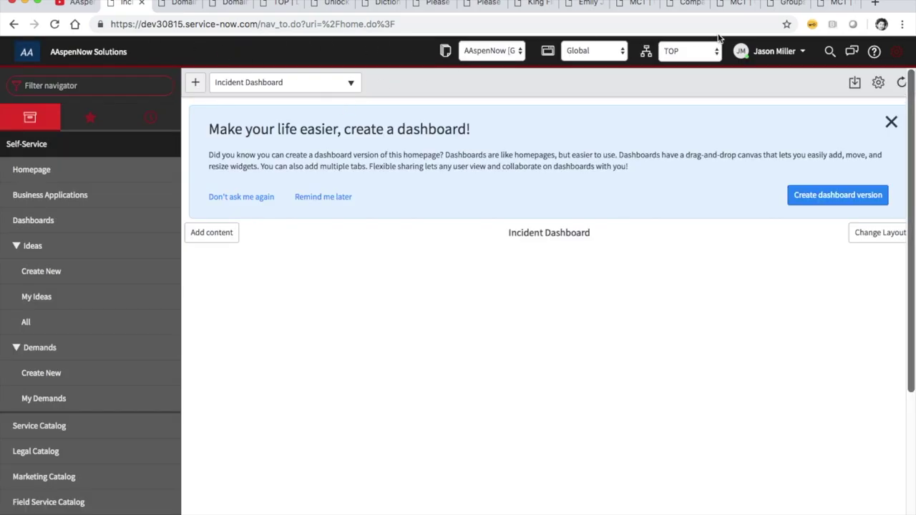
Impersonate the MCT company's user and examine which general system settings are available to that account.
click(775, 57)
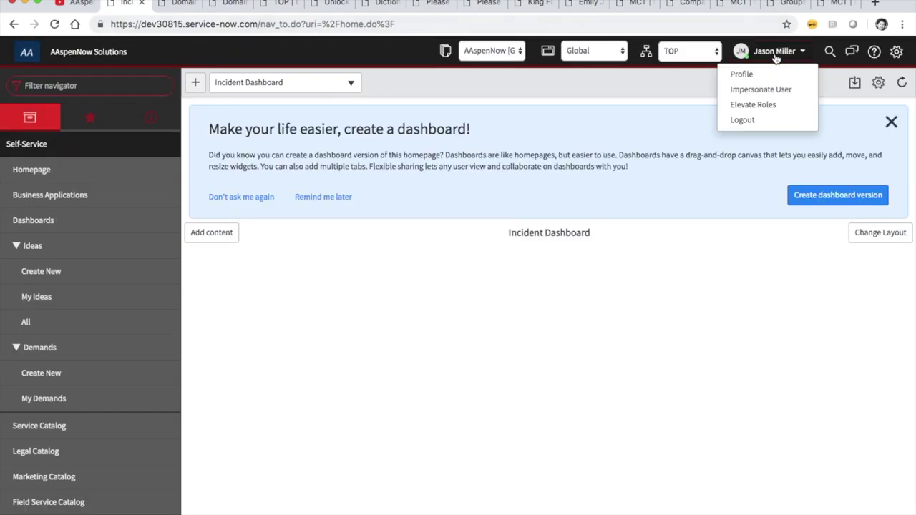
click(781, 94)
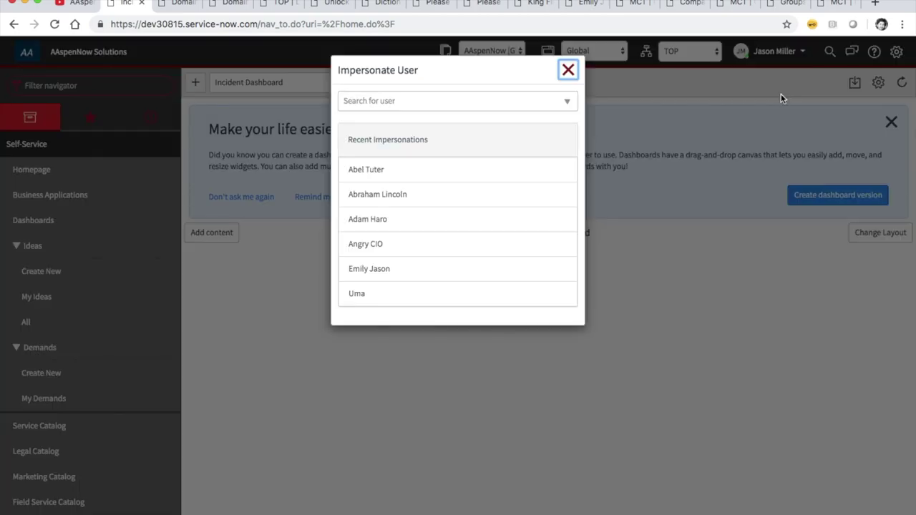
click(374, 269)
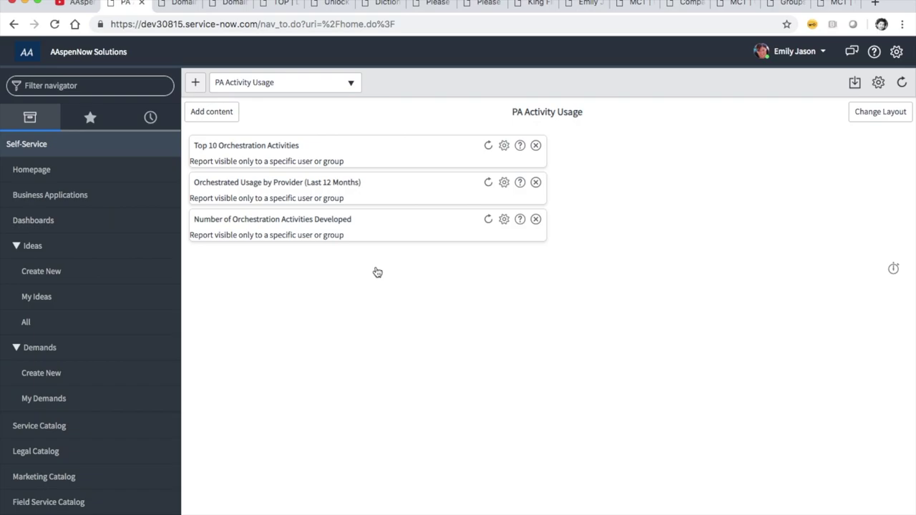
click(899, 54)
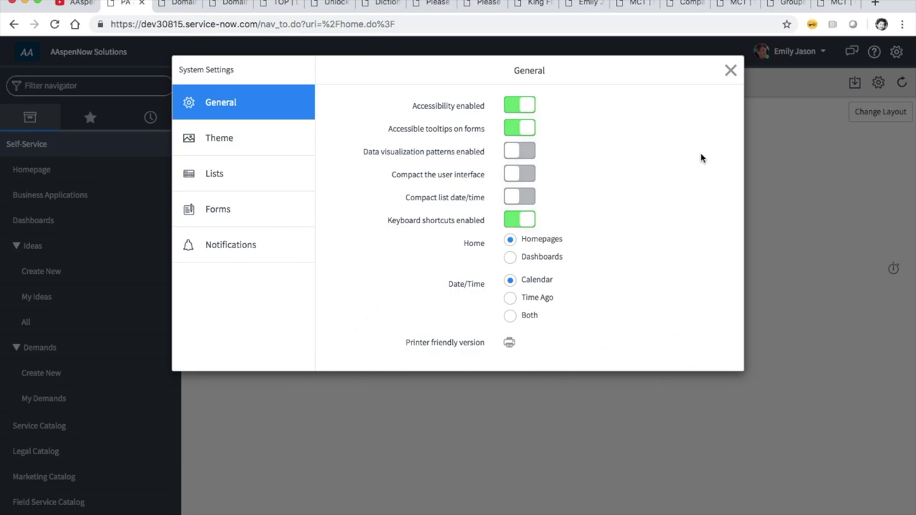
click(730, 70)
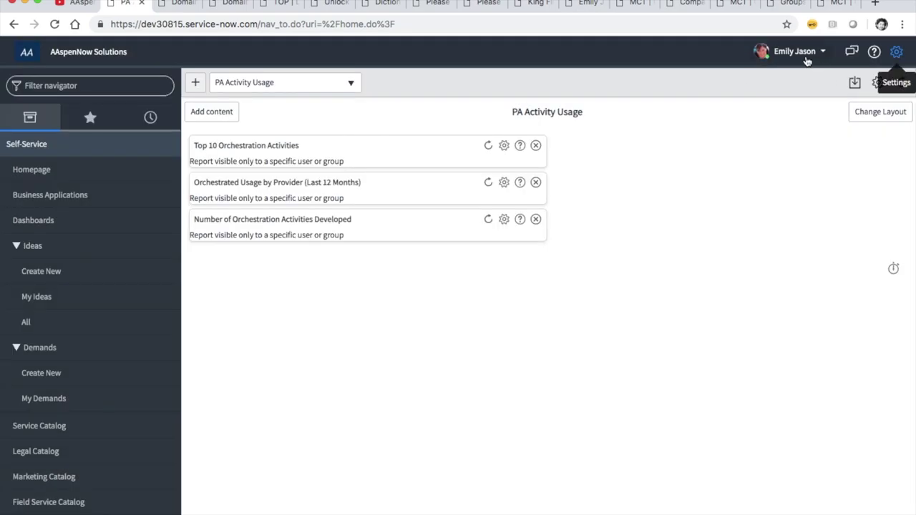
Switch back from the impersonated MCT user to the administrator account.
click(793, 51)
click(801, 88)
click(411, 181)
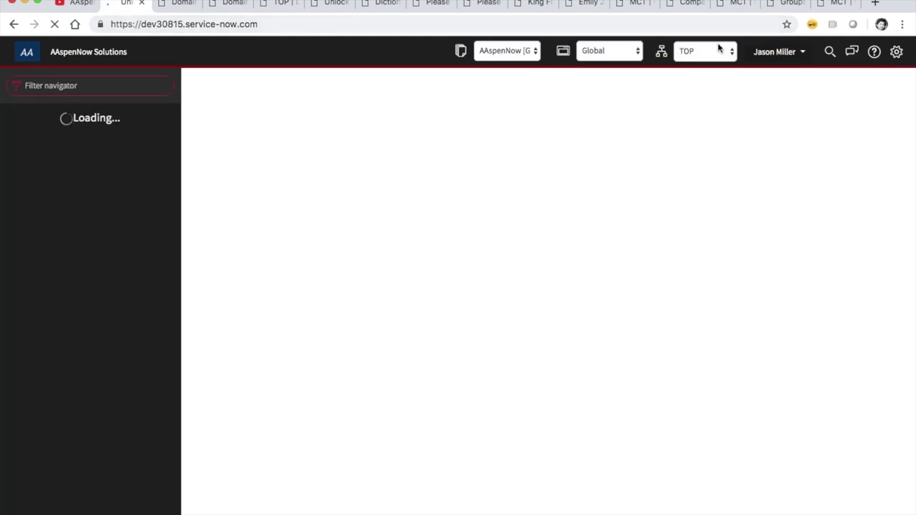
Open role editing from the MCT user's record, leaving the form without saving its other changes.
click(584, 3)
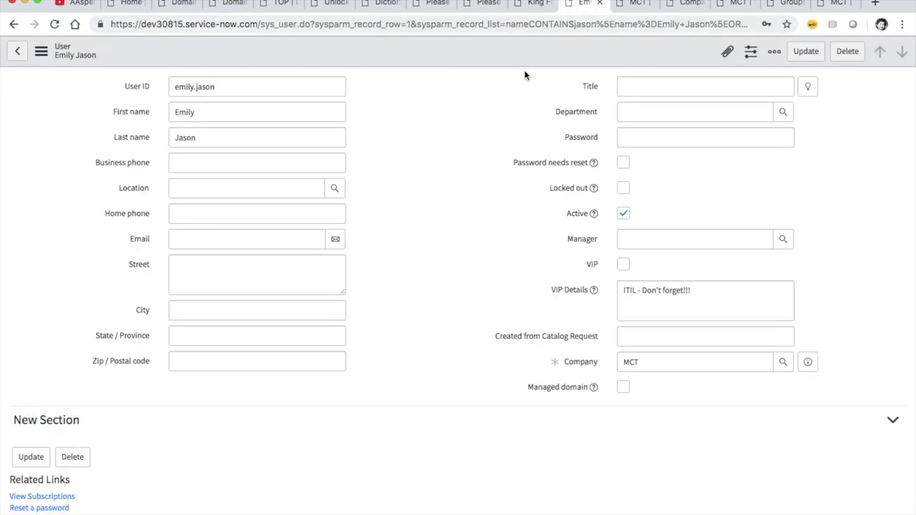
scroll(339, 378, down, 5)
scroll(339, 379, down, 1)
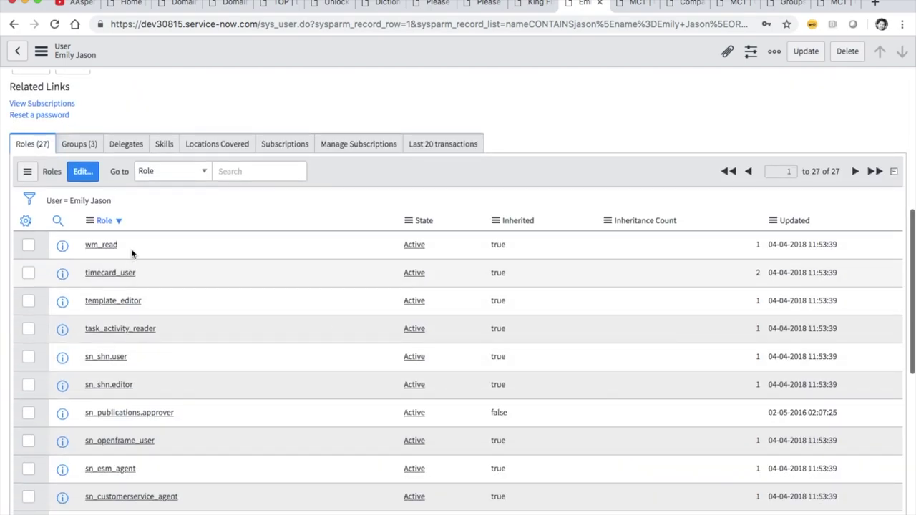
click(82, 172)
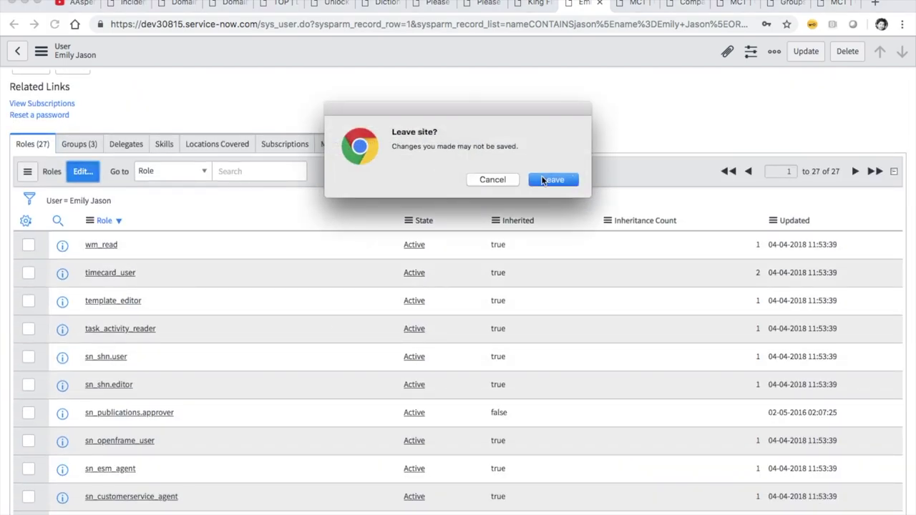
click(542, 179)
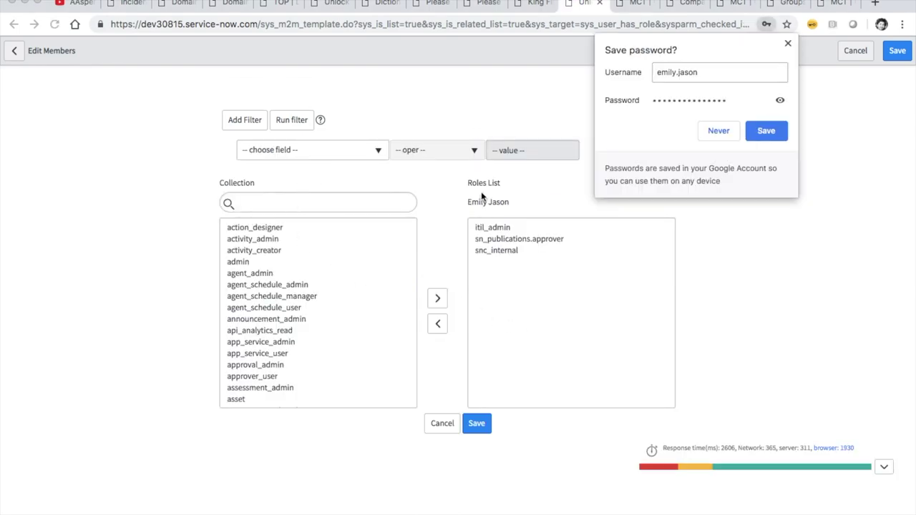
Add the itil role to the MCT user's roles list, save it, and dismiss the added-role notices.
click(787, 45)
click(270, 208)
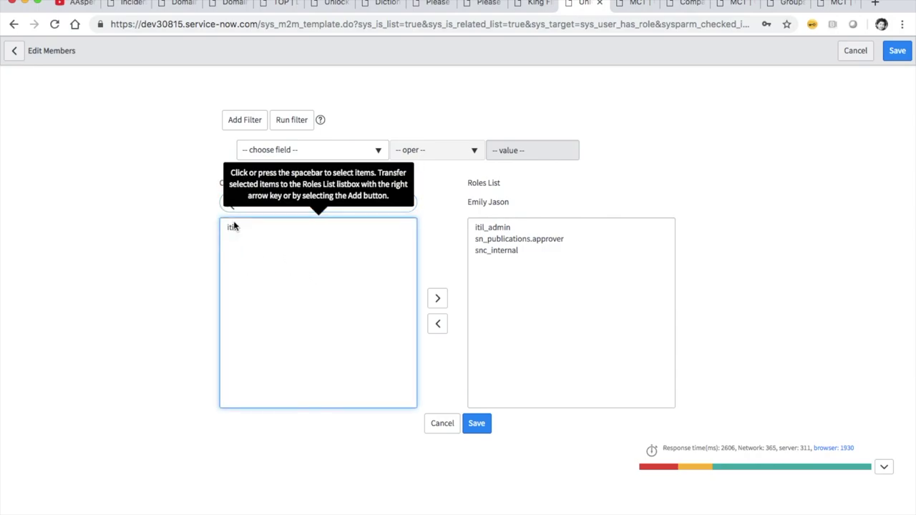
click(234, 227)
click(438, 299)
click(477, 423)
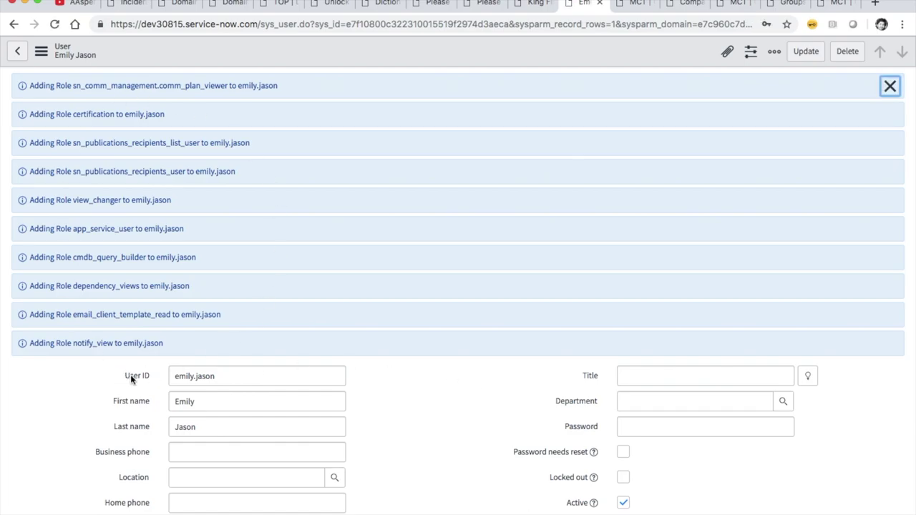
click(890, 87)
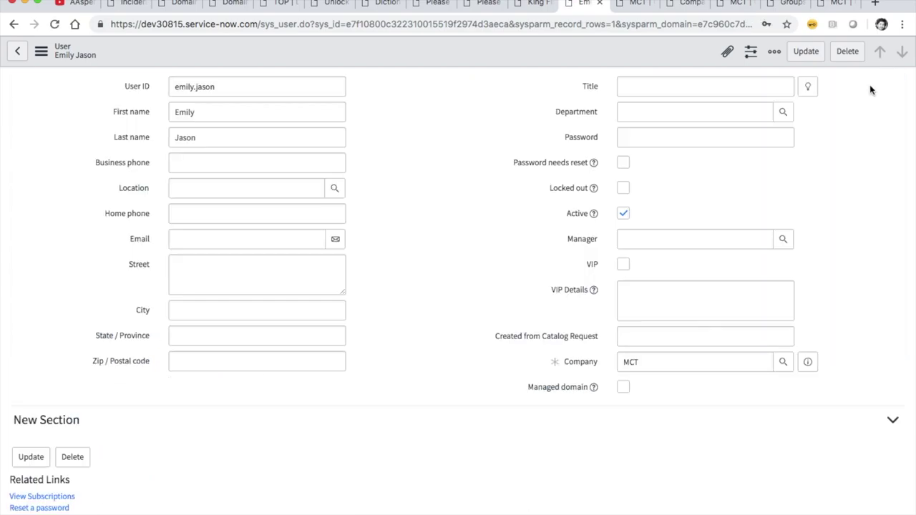
Return to the homepage and impersonate the MCT user again.
click(125, 6)
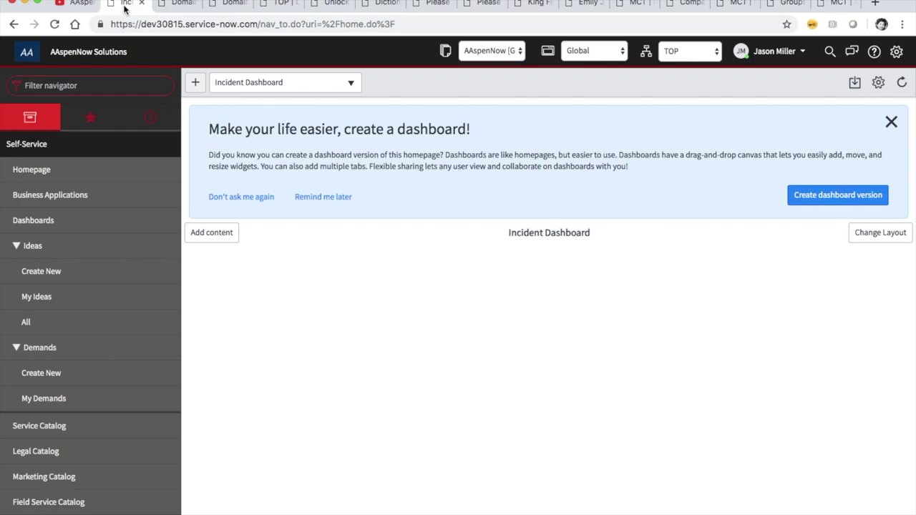
click(795, 65)
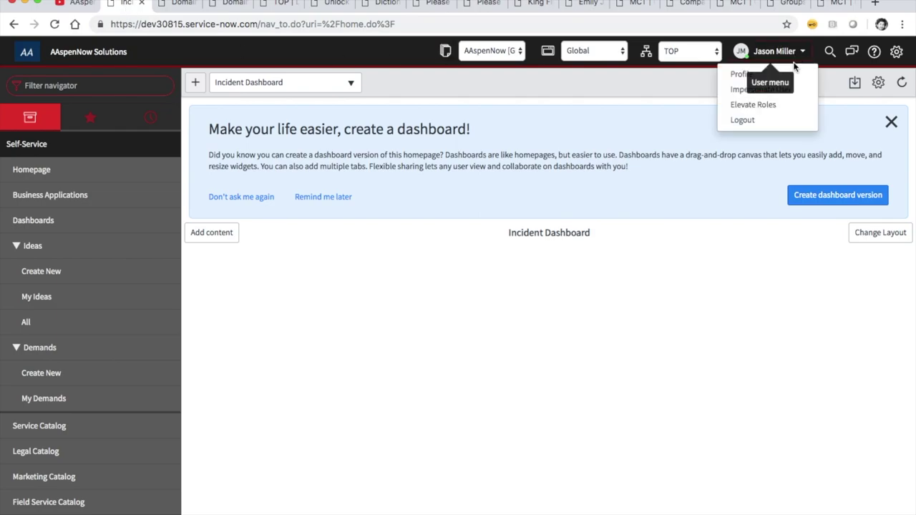
click(783, 93)
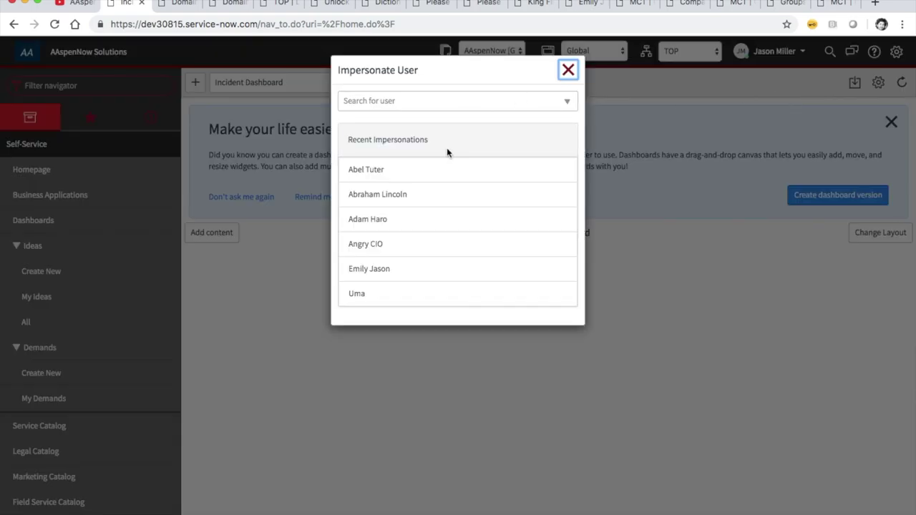
click(368, 273)
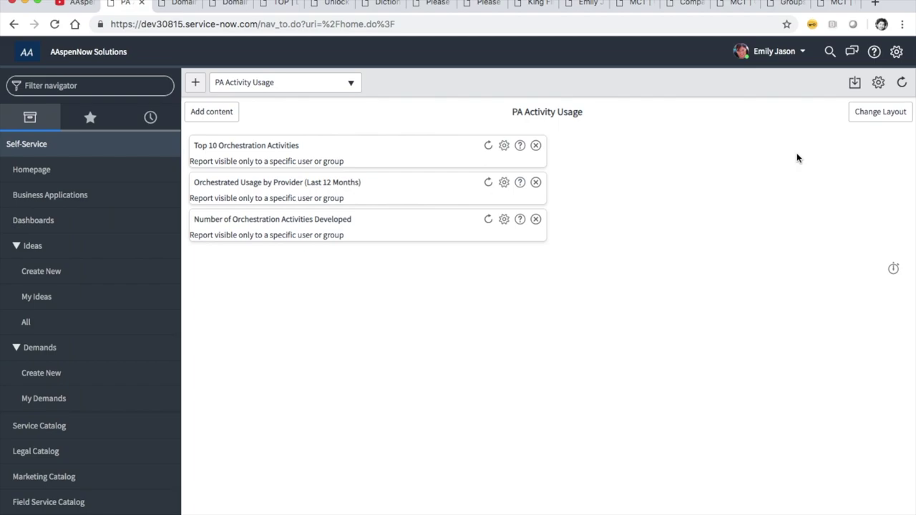
Review the selectable domains in the MCT user's general settings and enable the domain picker in the header.
click(786, 54)
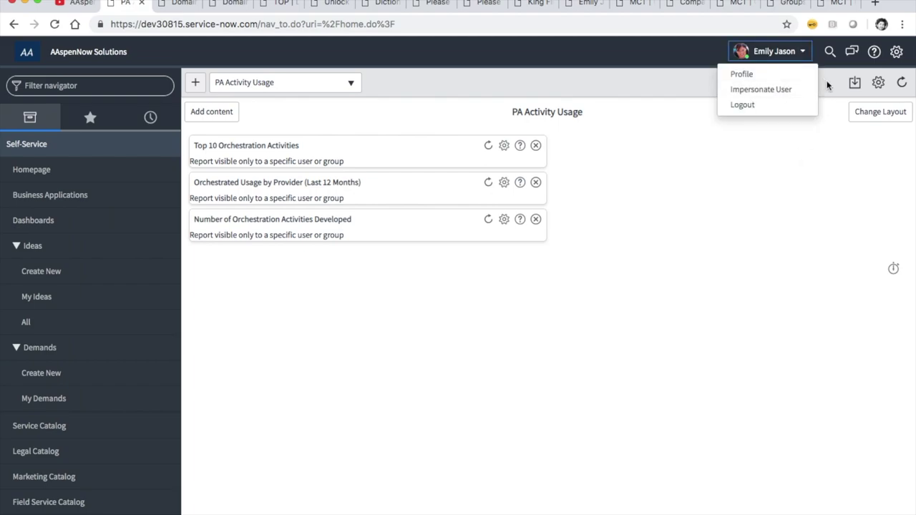
click(898, 55)
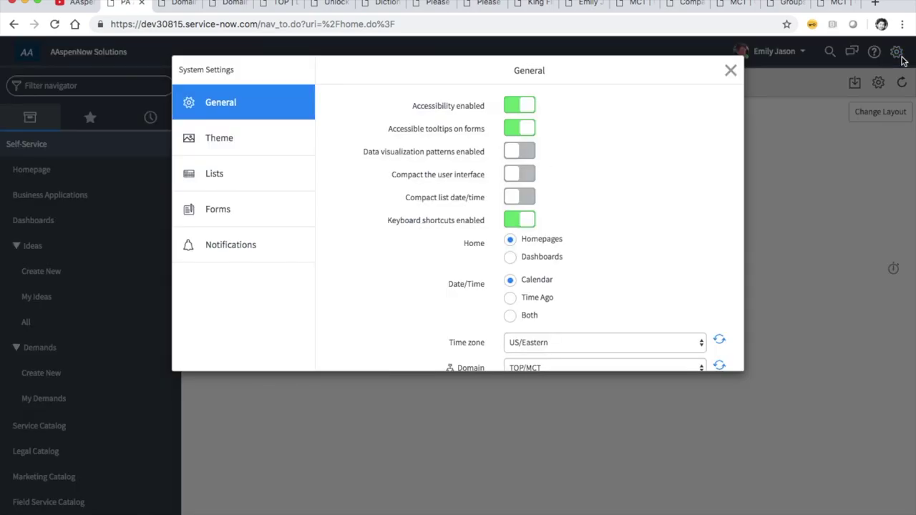
scroll(434, 312, down, 3)
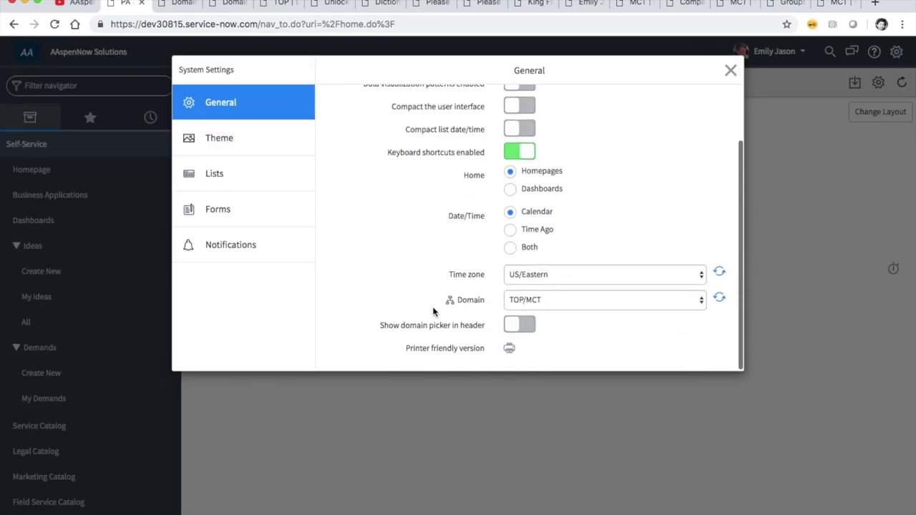
click(600, 306)
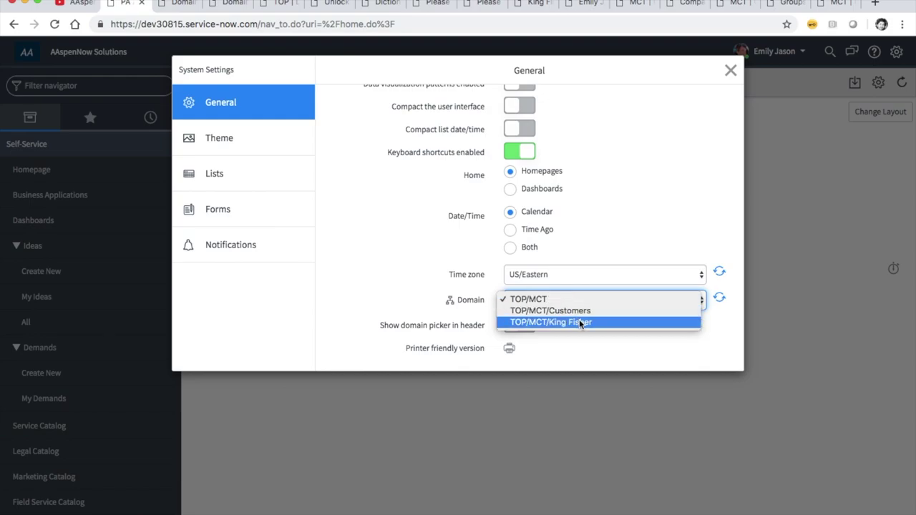
click(392, 299)
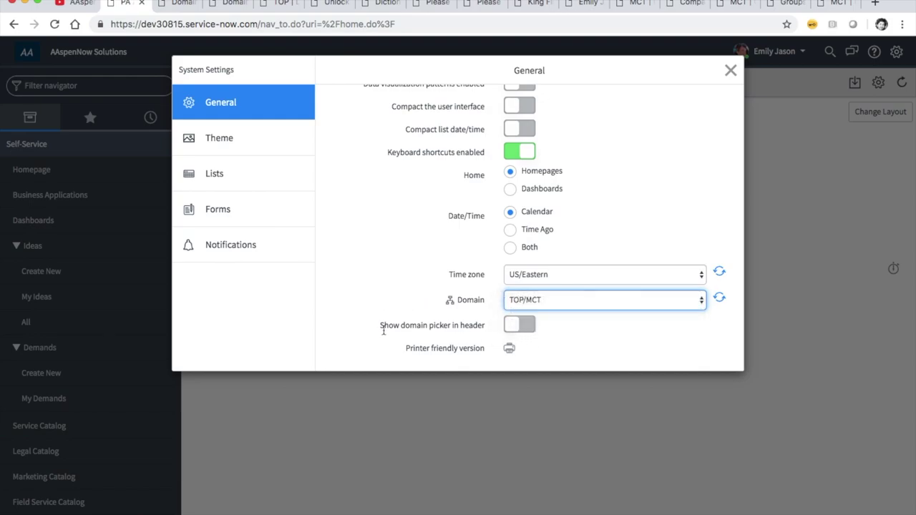
click(521, 326)
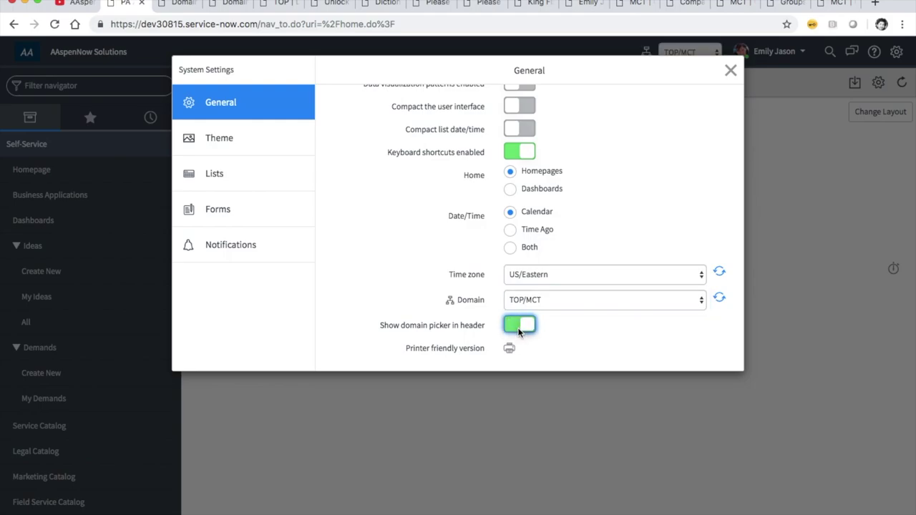
click(730, 71)
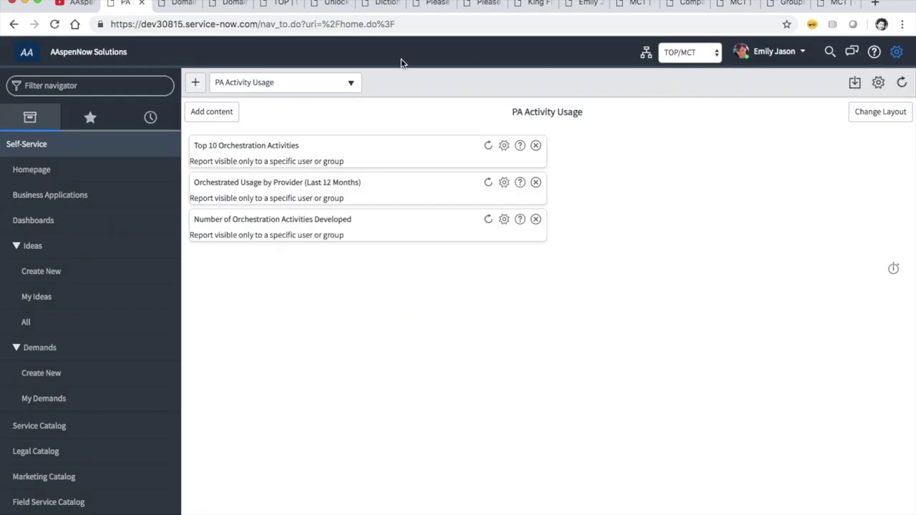
Check MCT's child domains in the domain hierarchy map and switch the session back to the administrator account.
click(333, 5)
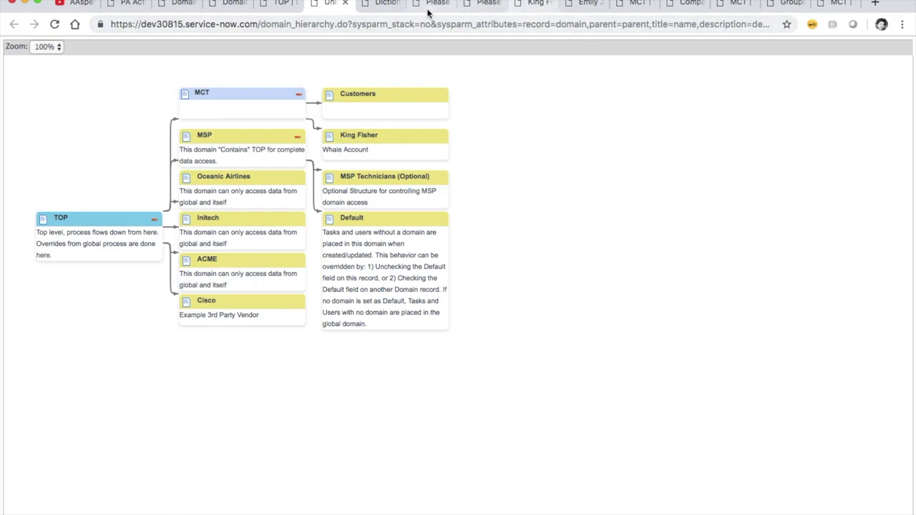
click(130, 7)
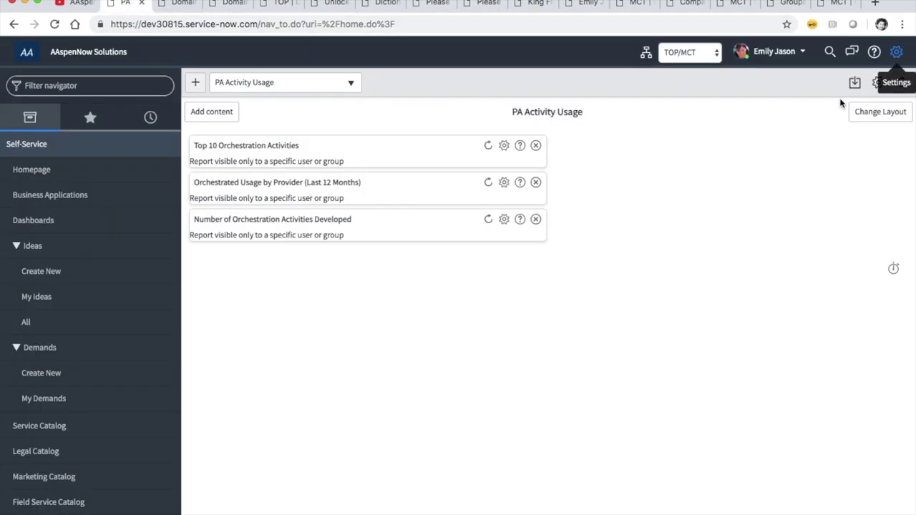
click(773, 51)
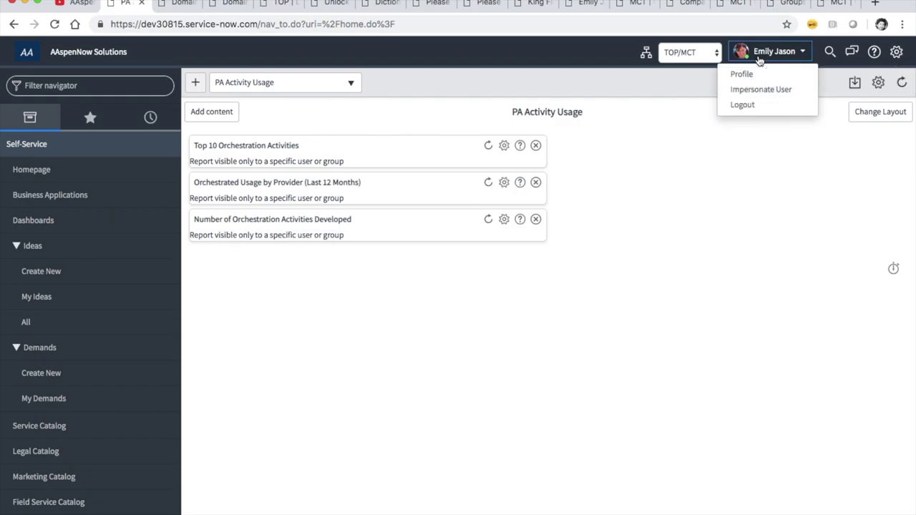
click(760, 90)
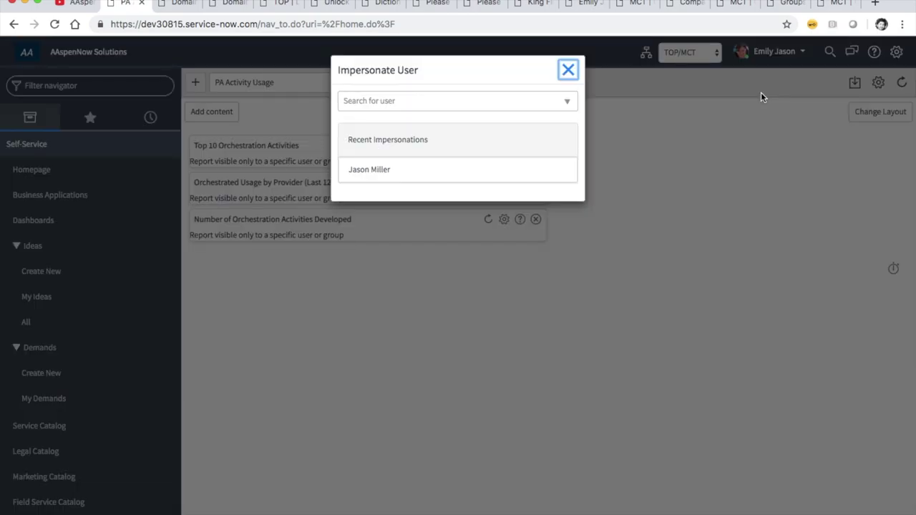
click(364, 180)
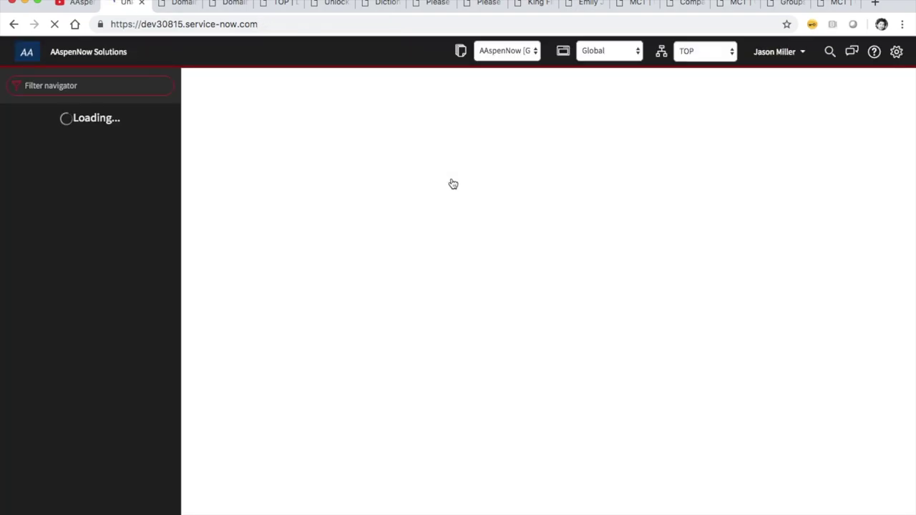
View the MCT group record and the domain hierarchy map, nudging the Customers node upward, and return to the homepage.
click(629, 5)
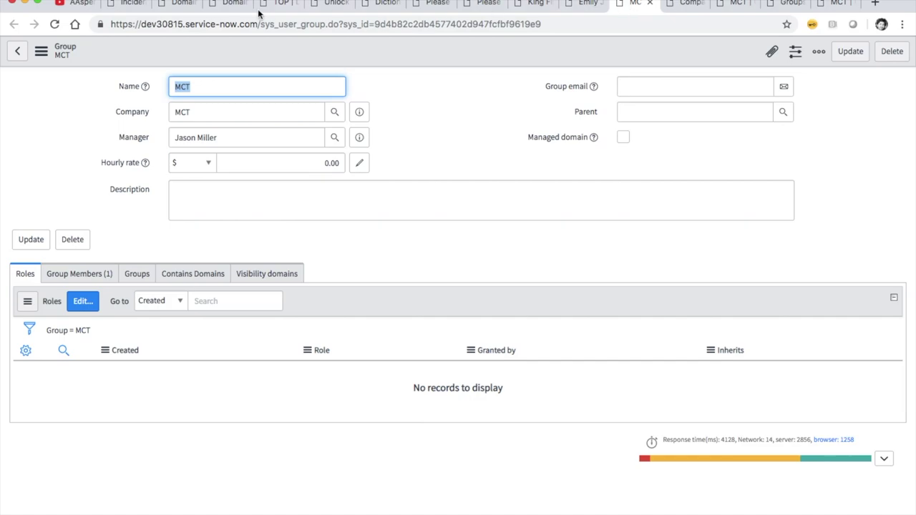
click(331, 6)
drag(376, 91, 375, 76)
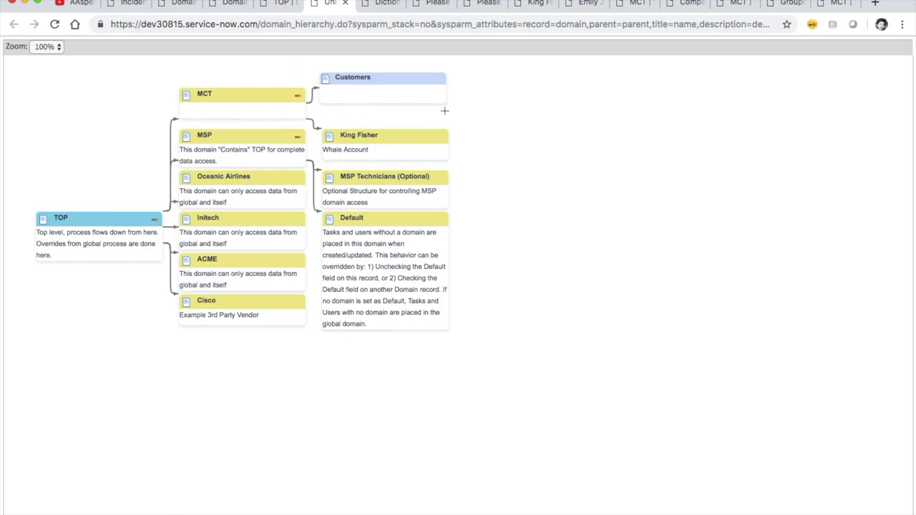
click(131, 5)
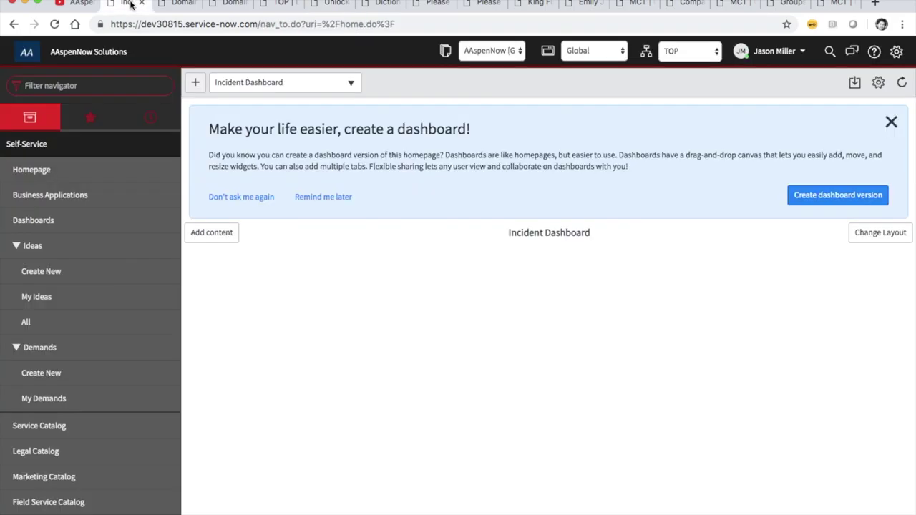
Switch from the administrator account to impersonating the MCT user.
click(774, 52)
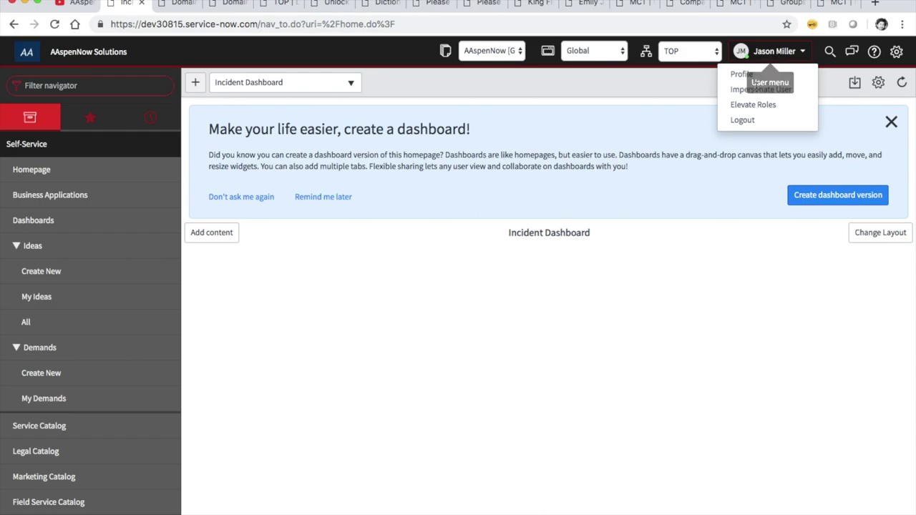
click(753, 88)
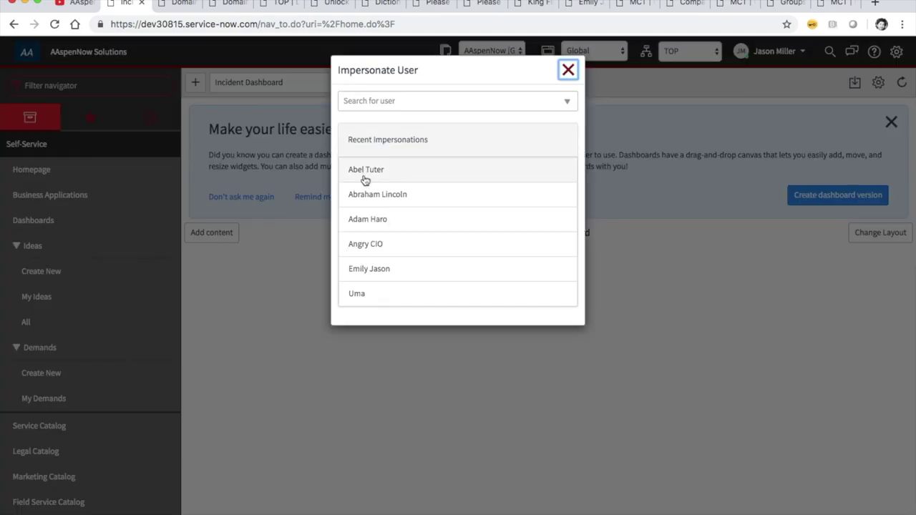
click(376, 277)
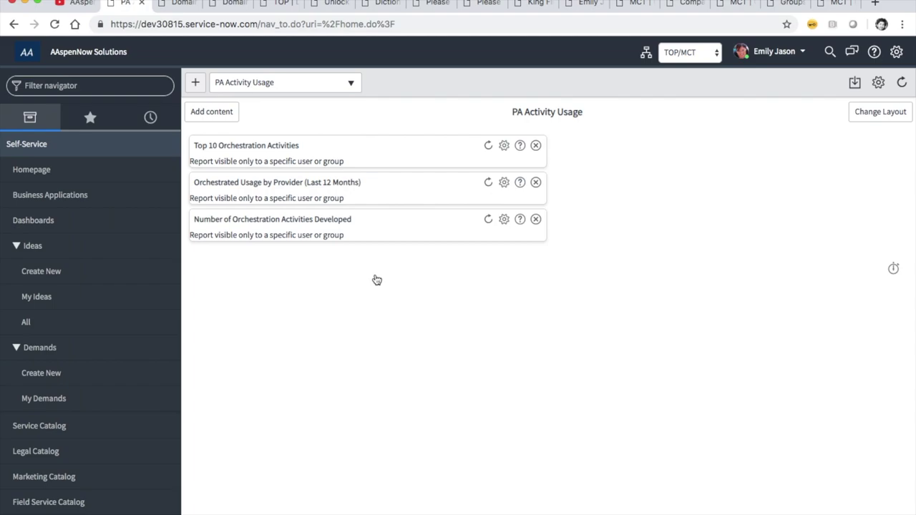
Open a new incident form with incident.do and review its fields, including Company and the Notes section.
click(62, 89)
text(inident)
key(BackSpace)
key(BackSpace)
text(cident)
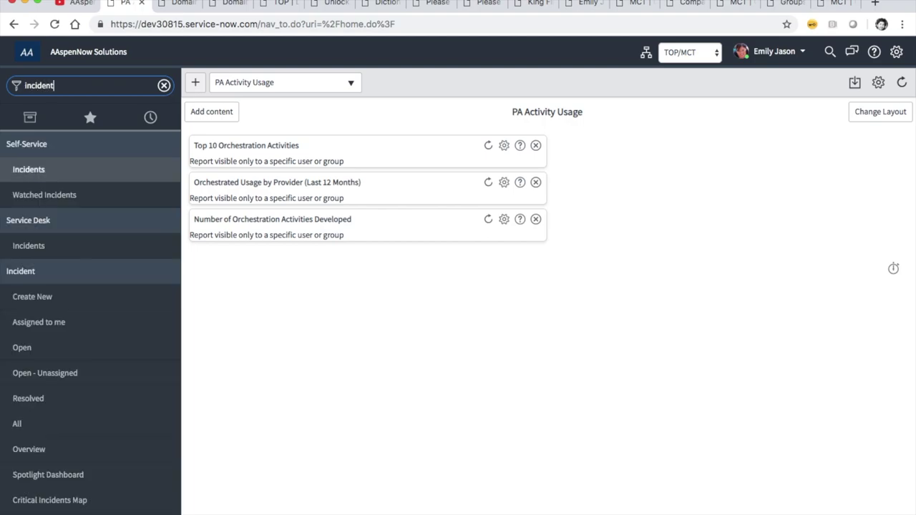
text(.do)
key(Return)
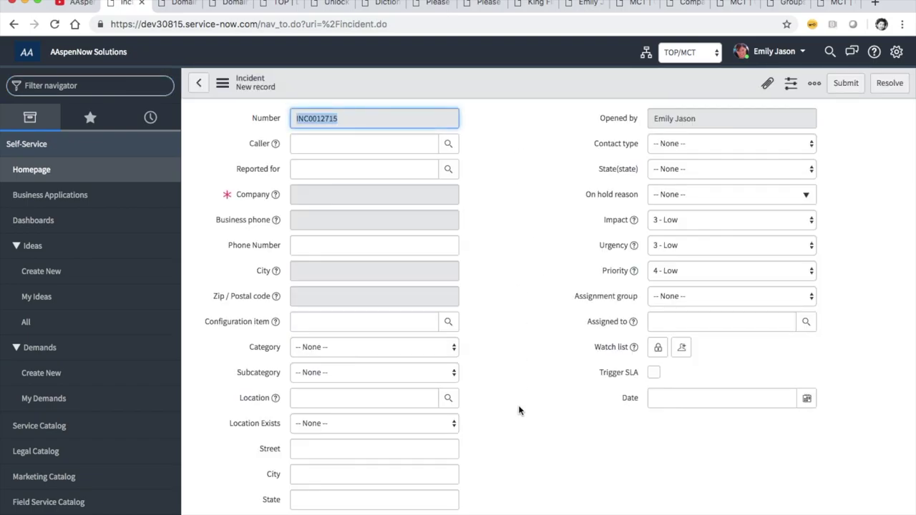
scroll(525, 434, down, 5)
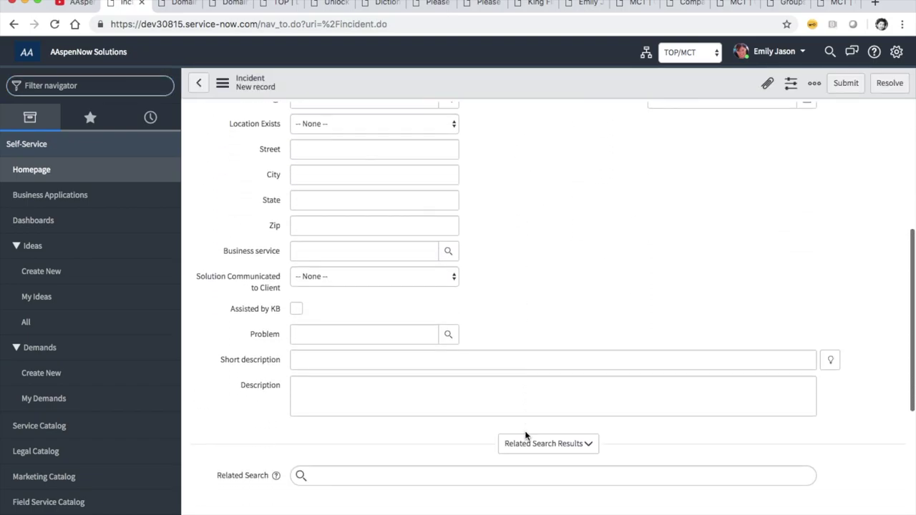
scroll(525, 434, up, 5)
scroll(525, 434, down, 10)
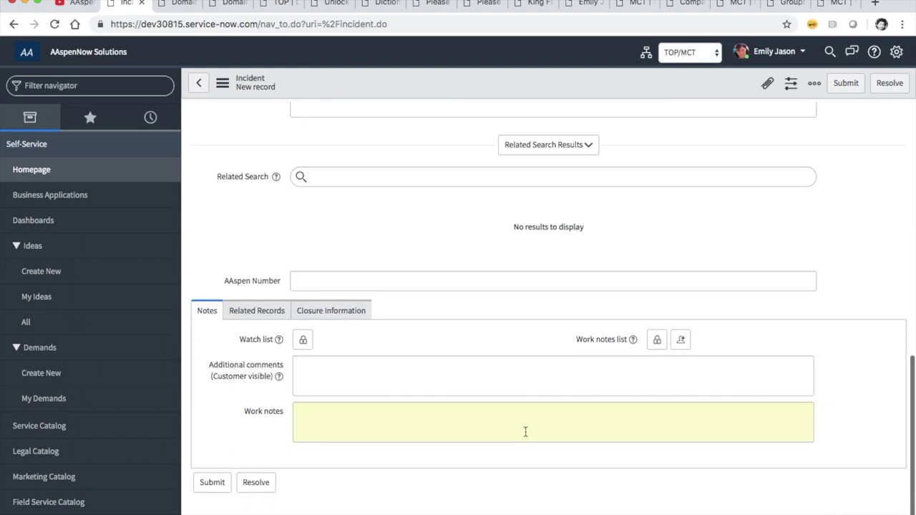
scroll(526, 434, up, 10)
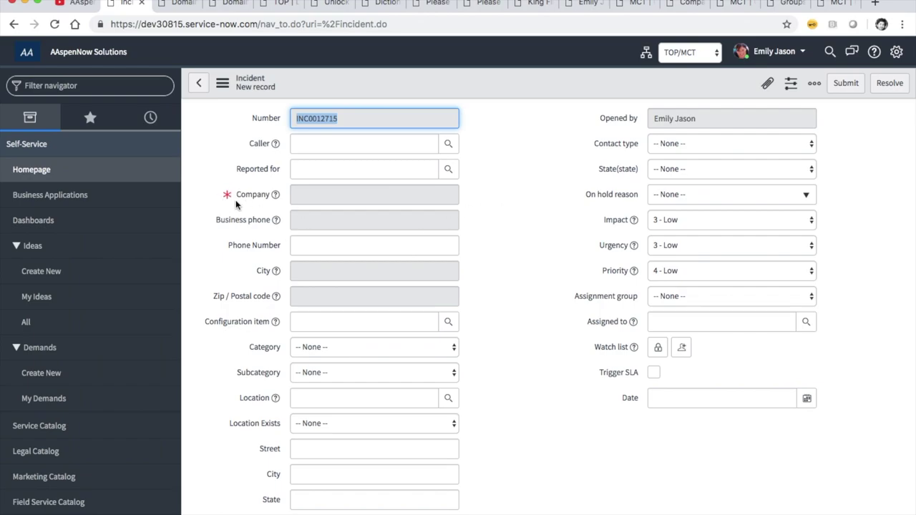
scroll(487, 269, down, 10)
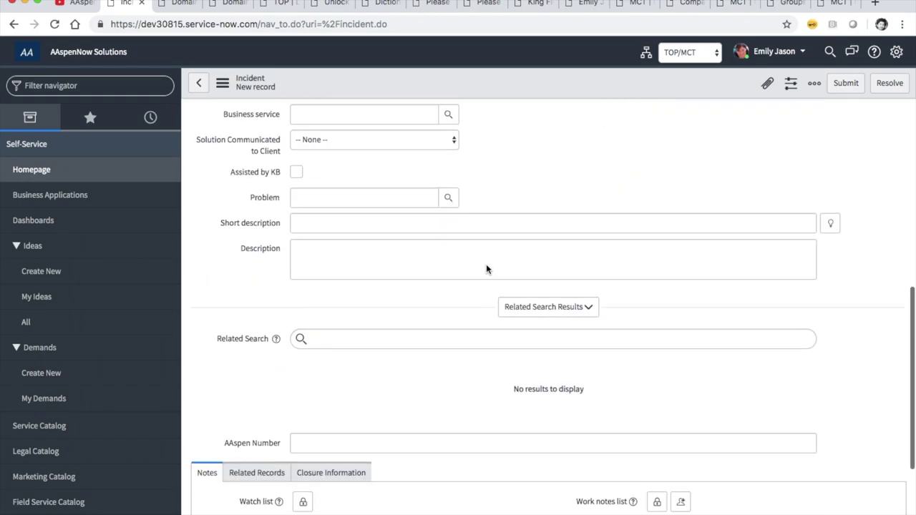
scroll(486, 269, up, 10)
Switch the session back to the administrator account and open a new incident form with incident.do.
click(761, 55)
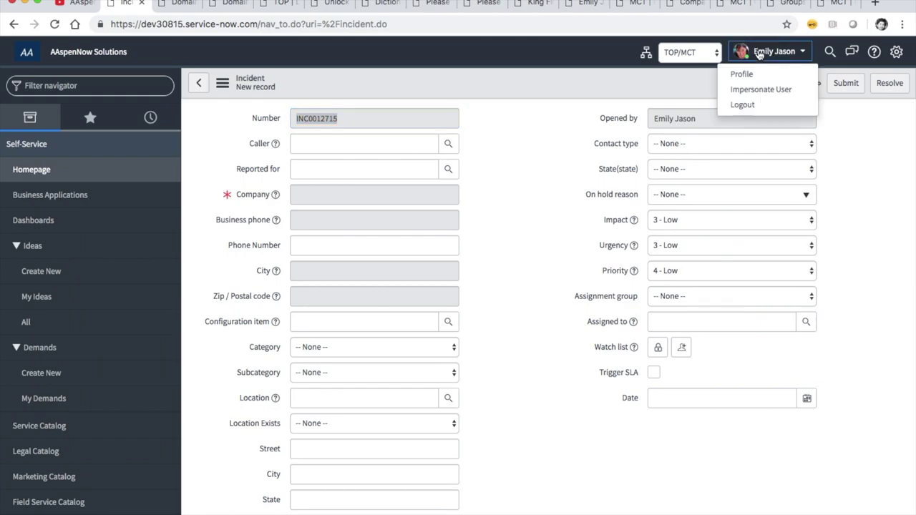
click(761, 89)
click(380, 177)
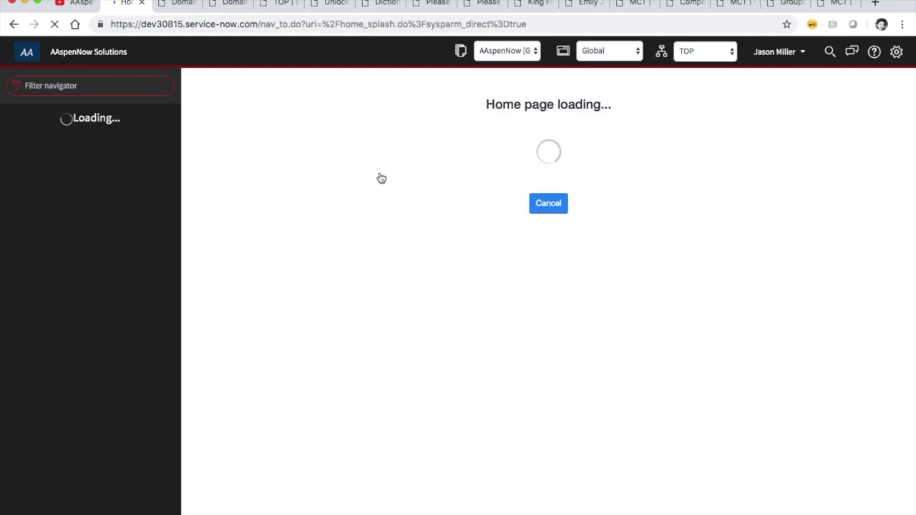
click(87, 85)
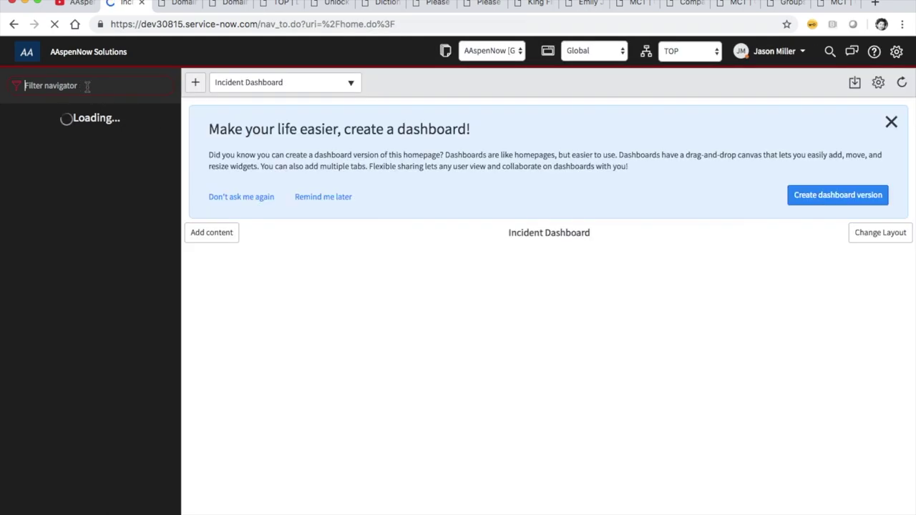
text(incident)
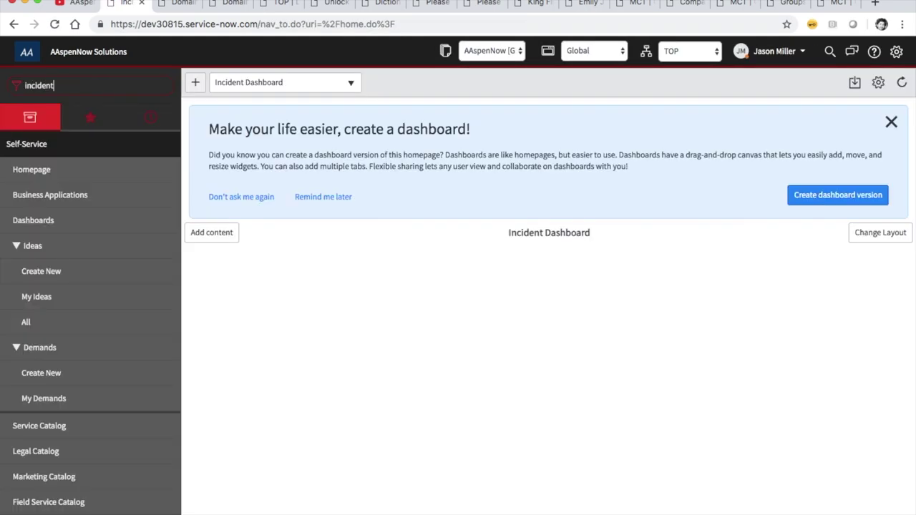
text(.do)
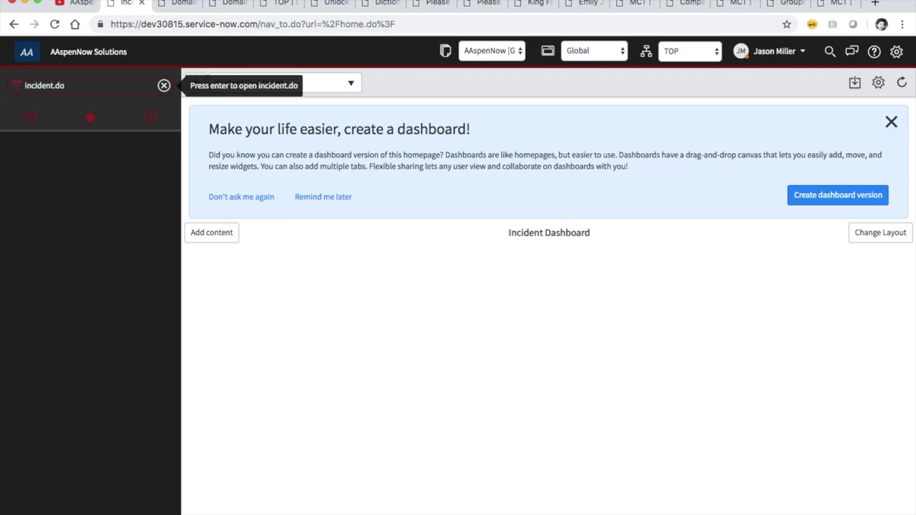
key(Return)
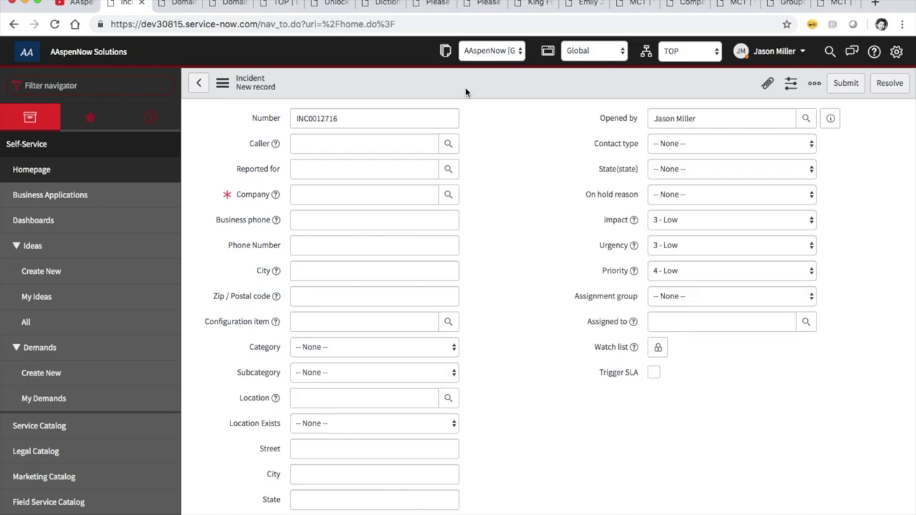
Open the incident form's layout configuration and remove Caller.Company from the selected fields.
right_click(466, 87)
click(427, 96)
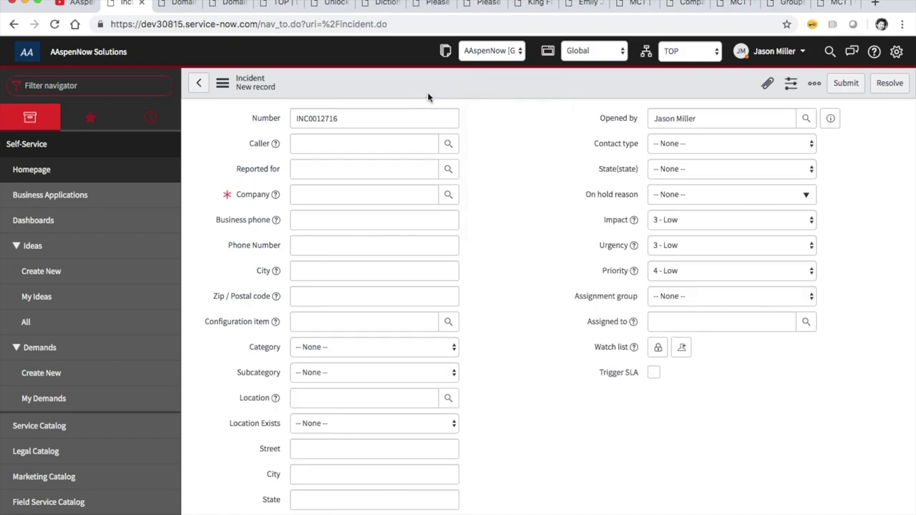
right_click(509, 85)
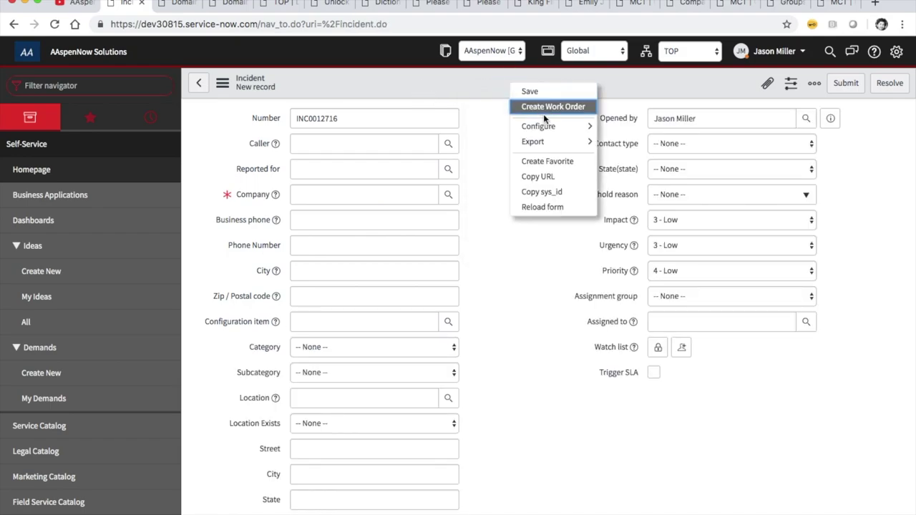
mouse_move(542, 125)
click(627, 146)
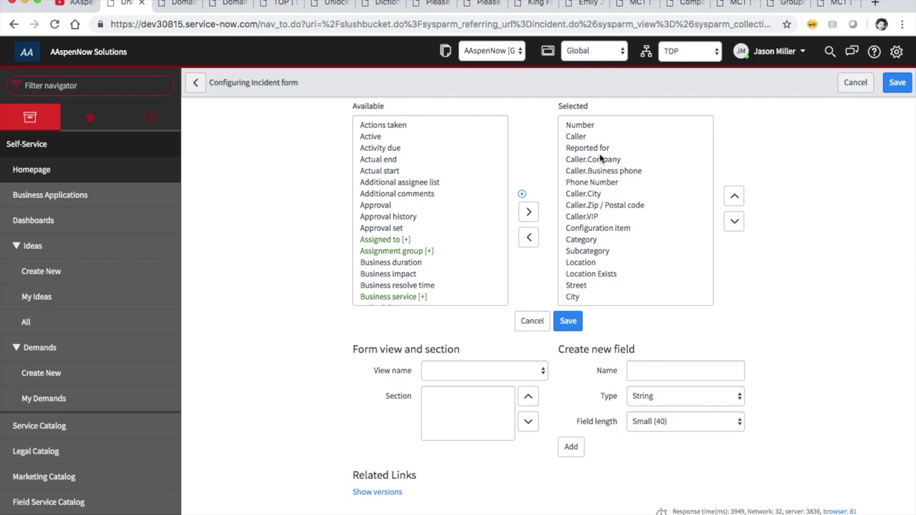
click(602, 159)
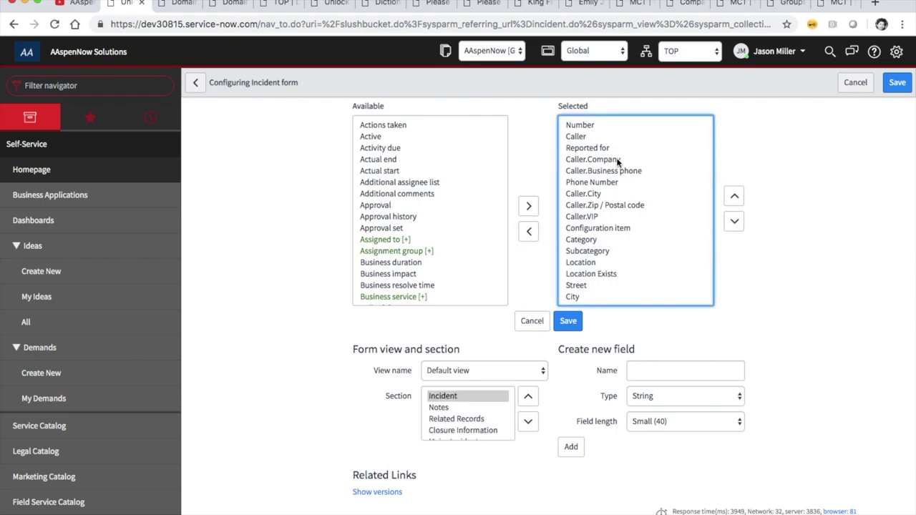
click(615, 160)
click(530, 231)
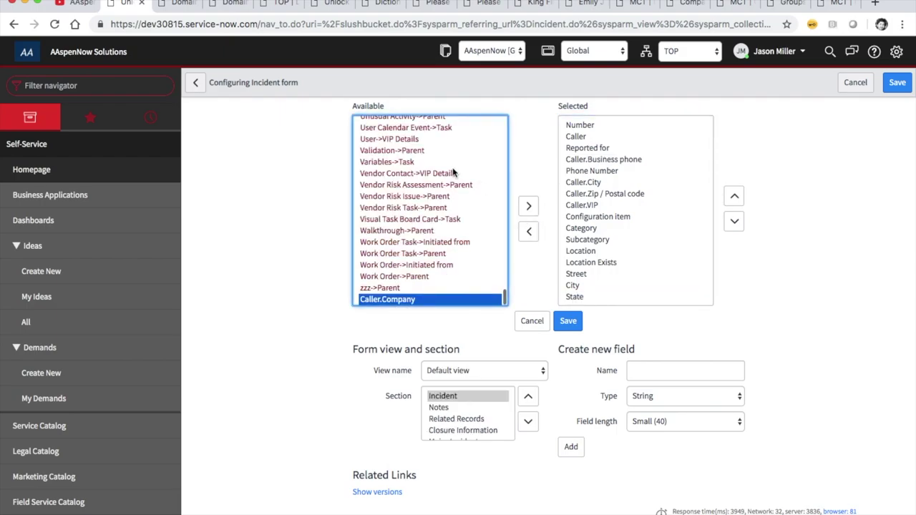
Add the Domain field directly below Caller in the incident form's selected fields and save the layout.
click(453, 173)
text(dom)
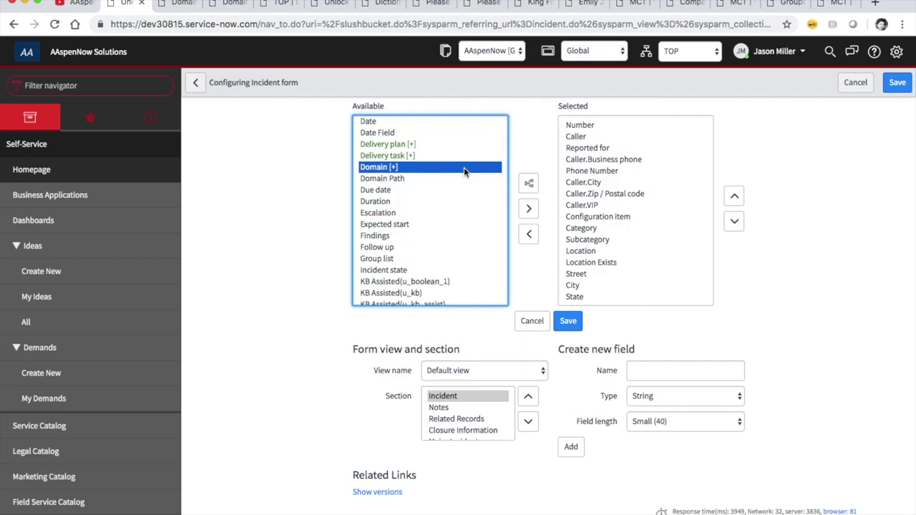
click(527, 209)
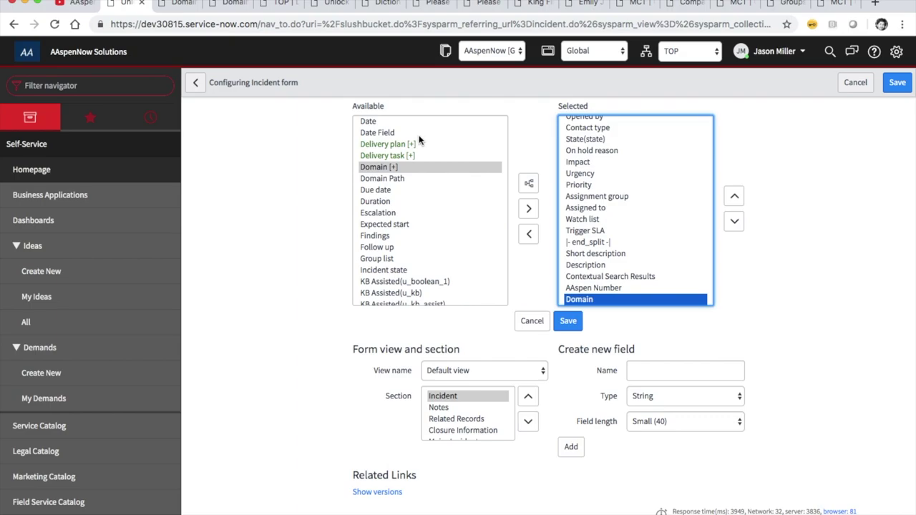
click(418, 166)
scroll(649, 159, up, 10)
click(592, 137)
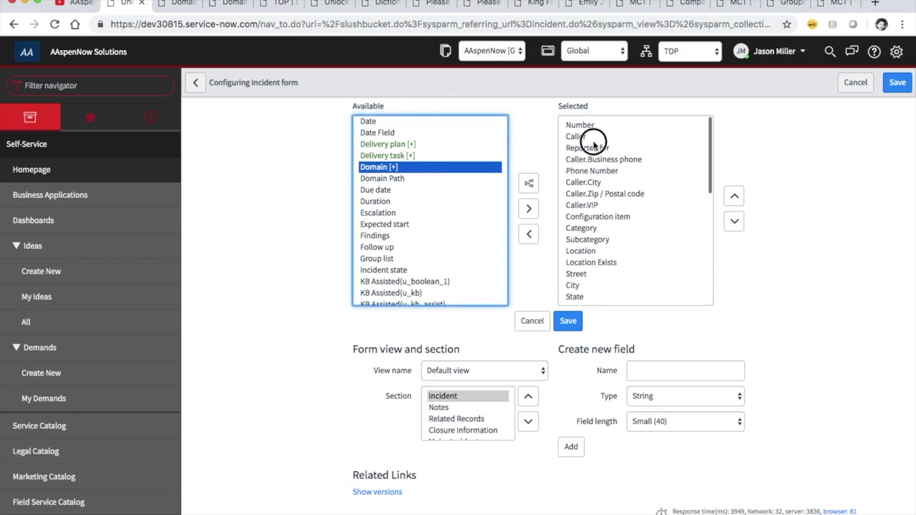
click(530, 211)
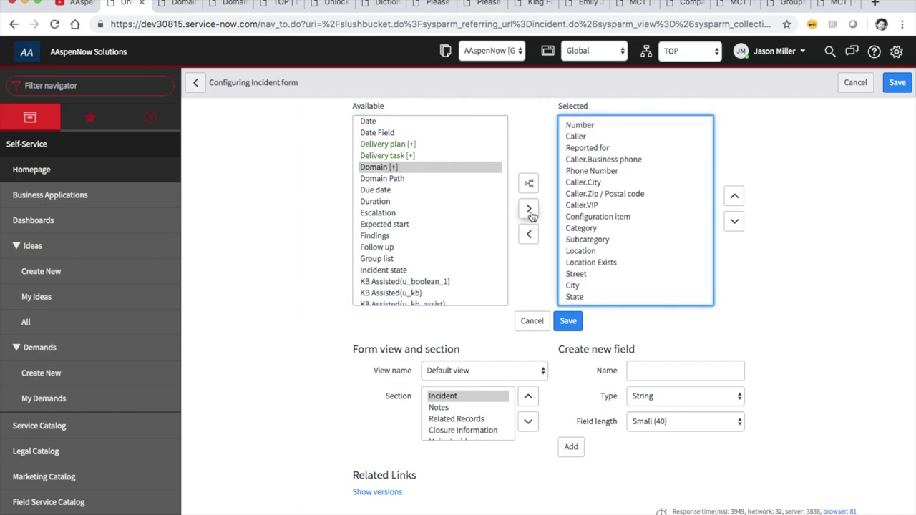
click(424, 168)
click(422, 168)
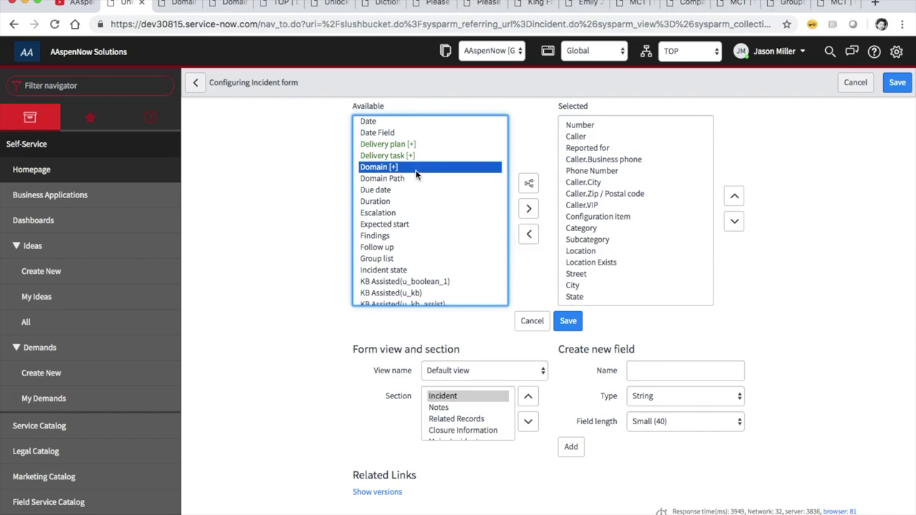
click(591, 138)
click(529, 208)
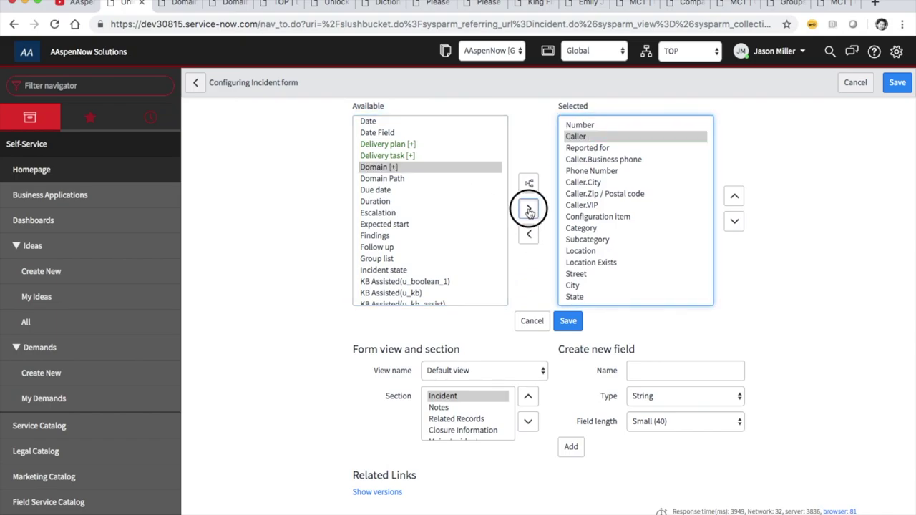
click(567, 321)
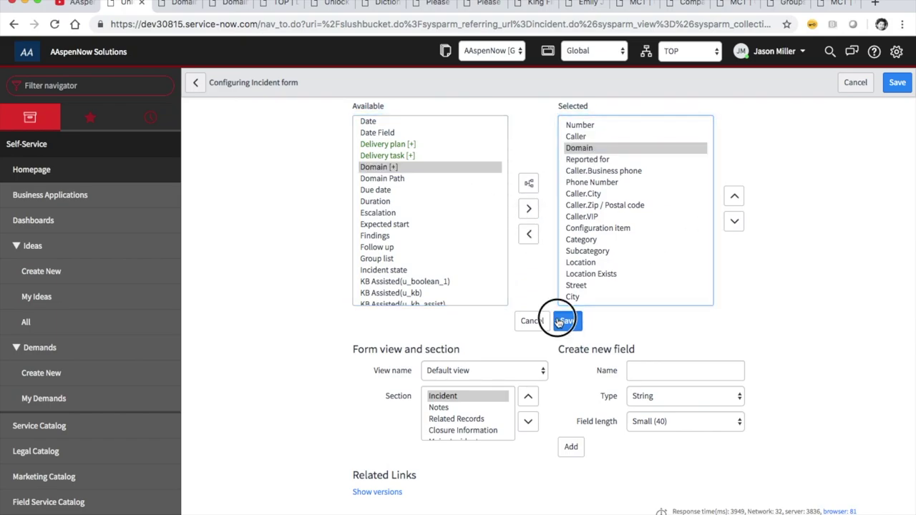
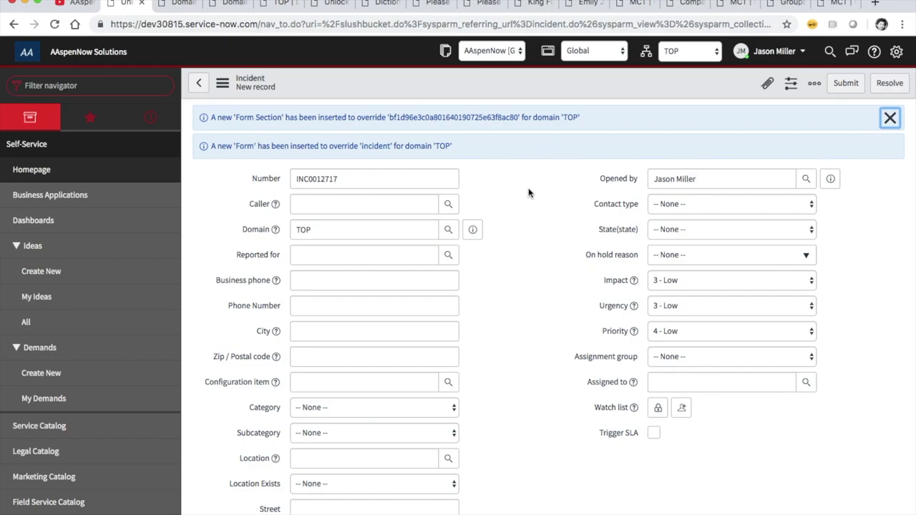
Dismiss the form override notices and review the domains offered in the administrator's domain picker, keeping TOP selected.
click(890, 118)
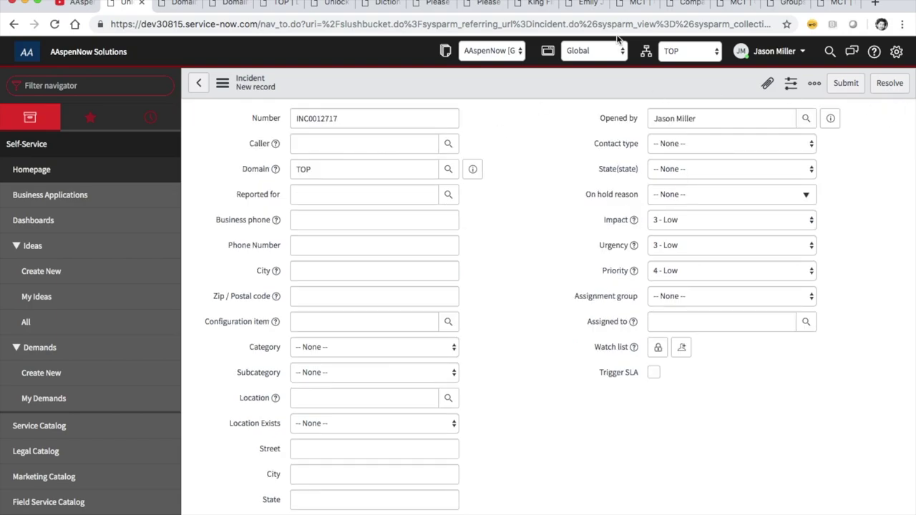
click(690, 55)
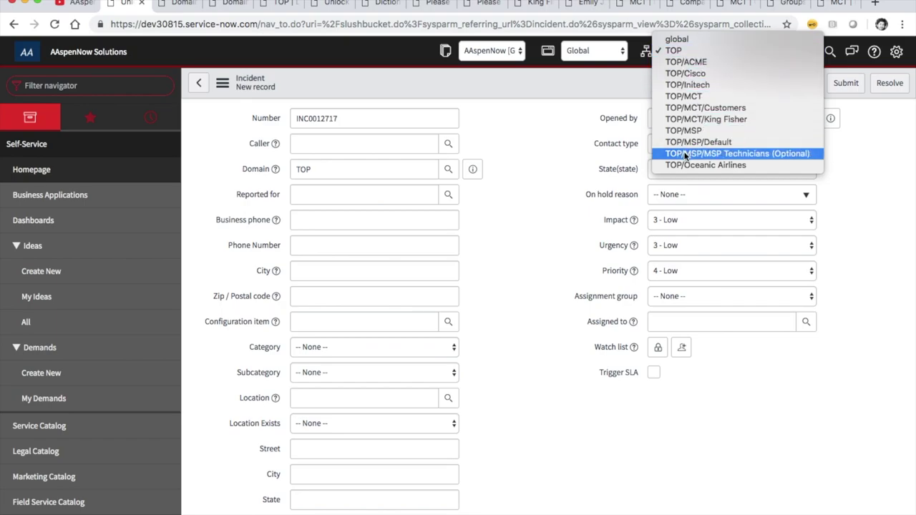
click(537, 85)
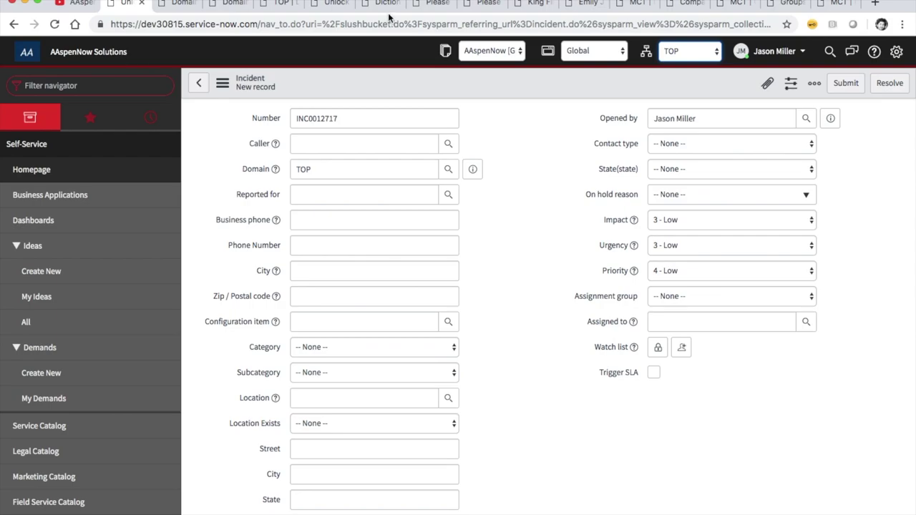
Impersonate the MCT user once more and reopen the new incident form from the navigation history.
click(781, 49)
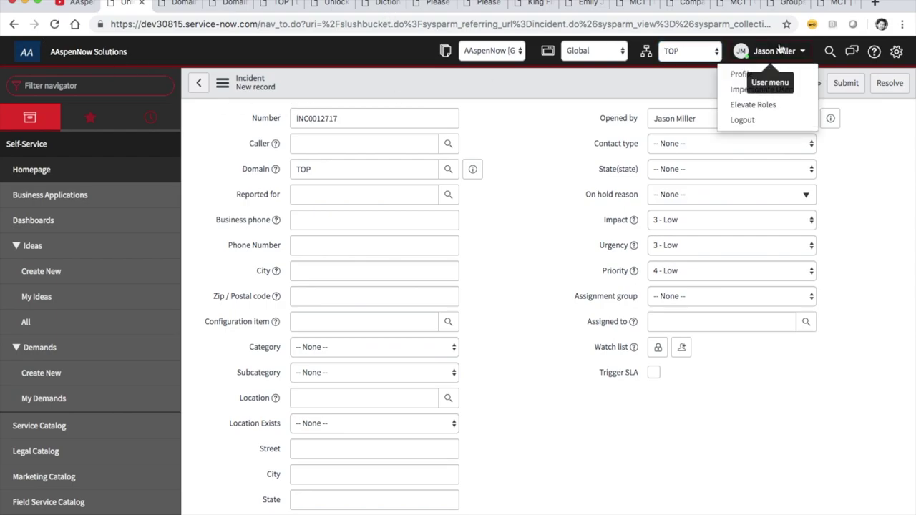
click(780, 91)
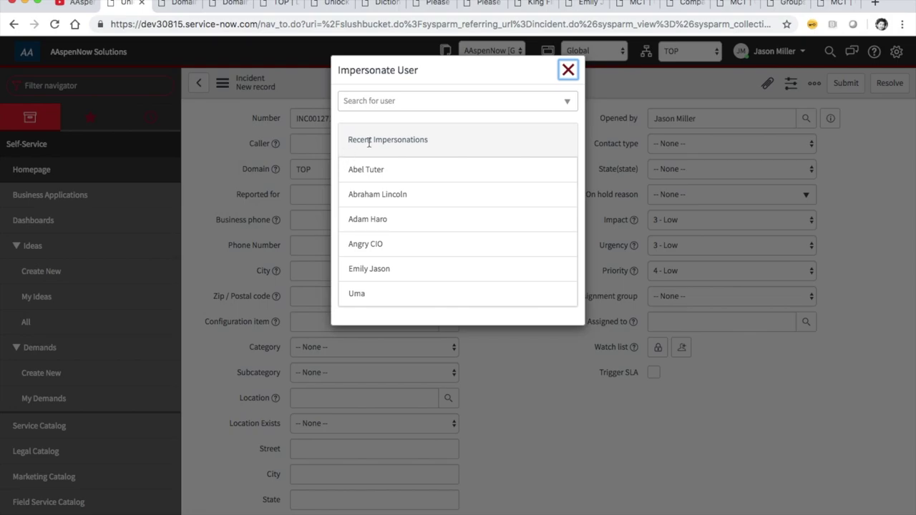
click(369, 270)
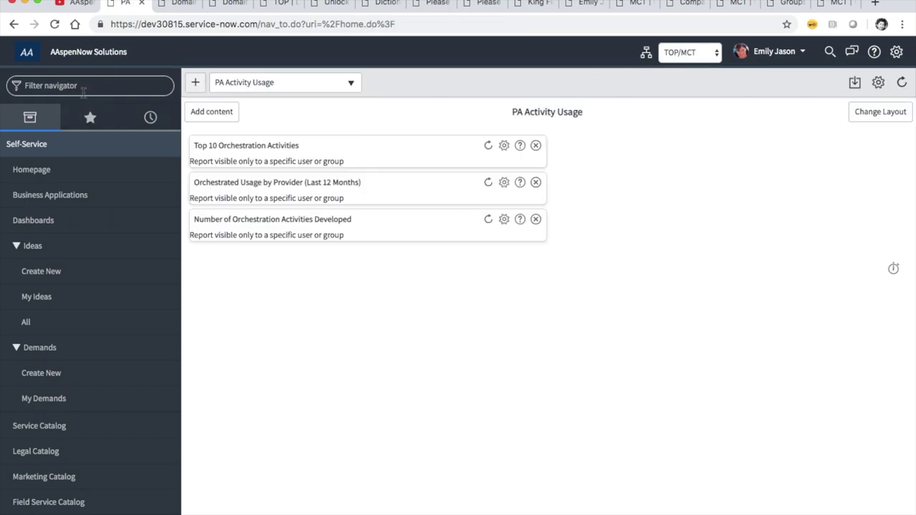
click(148, 117)
click(57, 167)
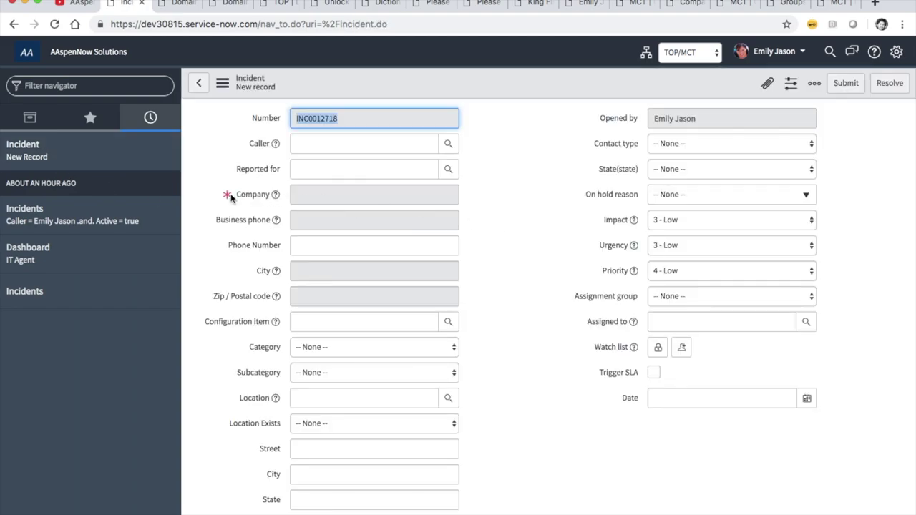
Switch the MCT user's session domain to TOP/MCT/Customers, check the incident form's fields, and recheck the available domains.
click(680, 57)
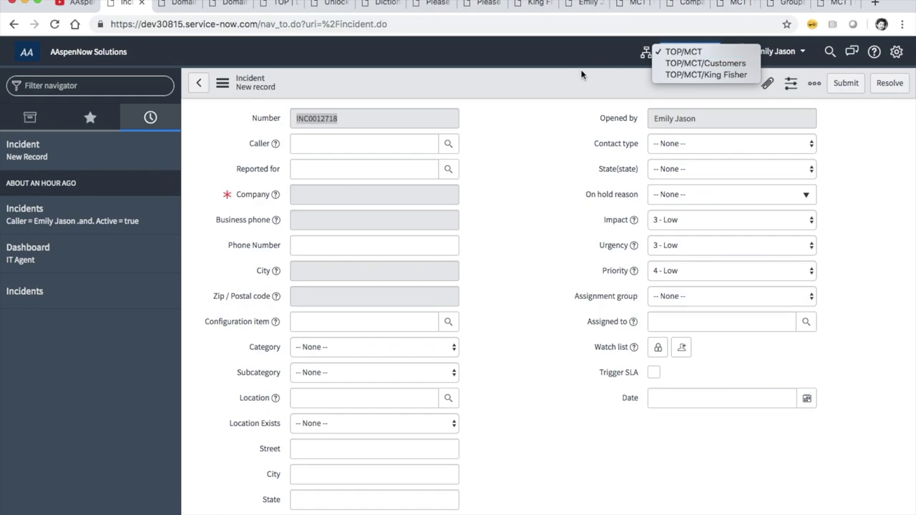
click(709, 63)
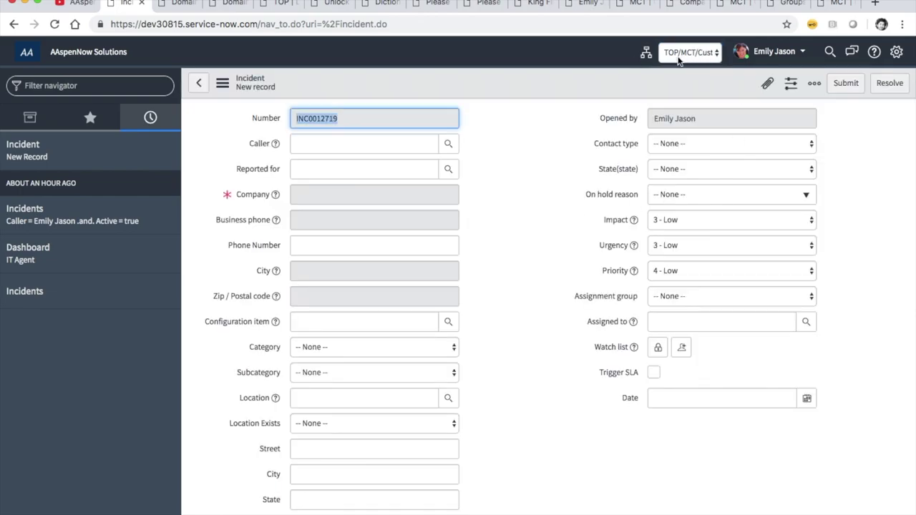
click(678, 60)
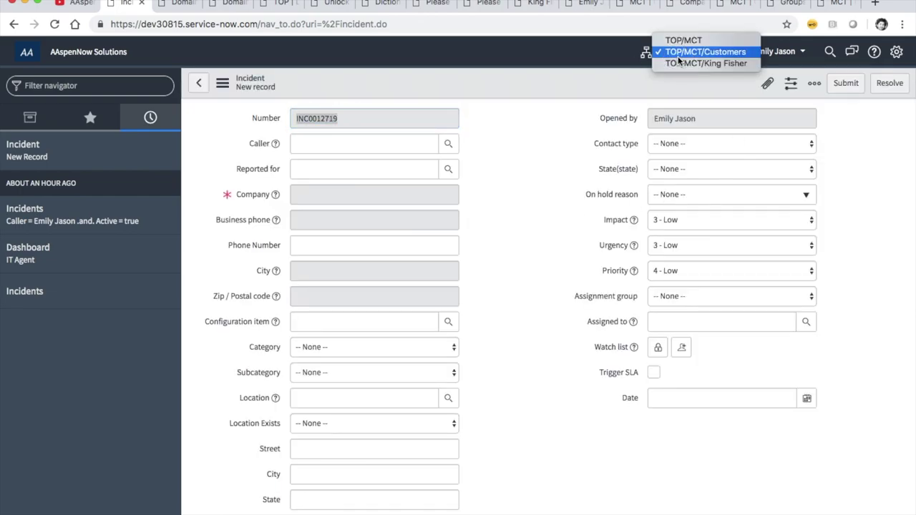
click(540, 97)
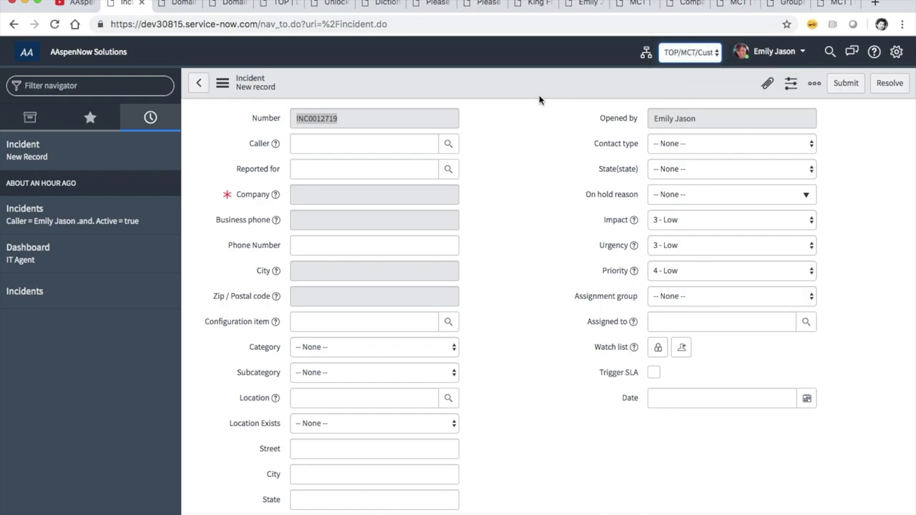
Impersonate the administrator account and reopen the new incident form from the navigation history.
click(765, 52)
click(751, 88)
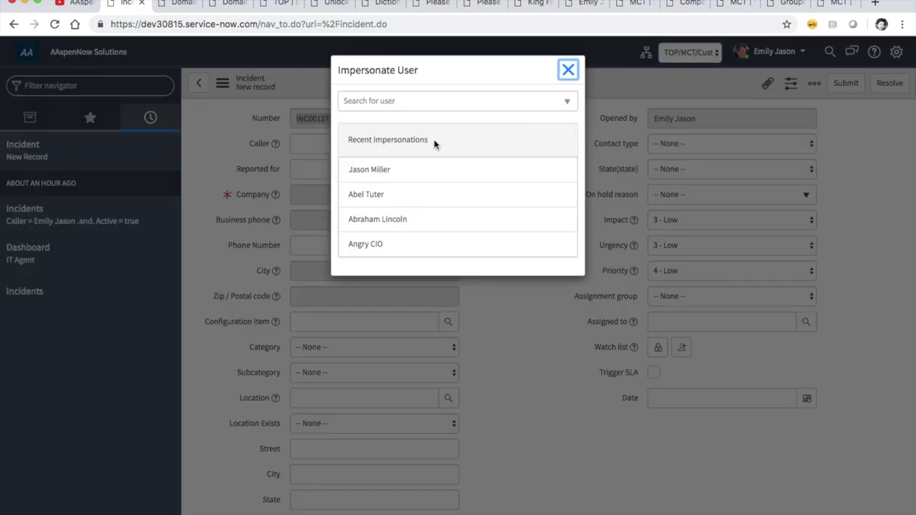
click(383, 175)
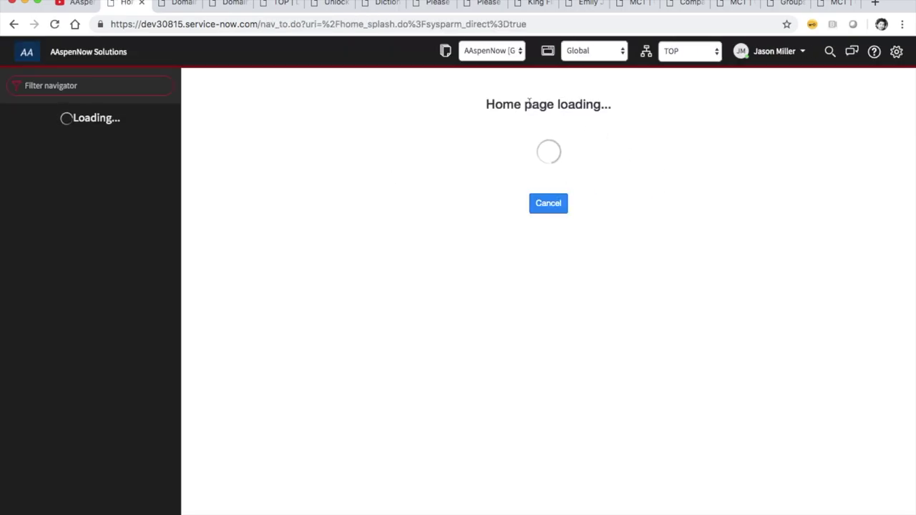
click(148, 119)
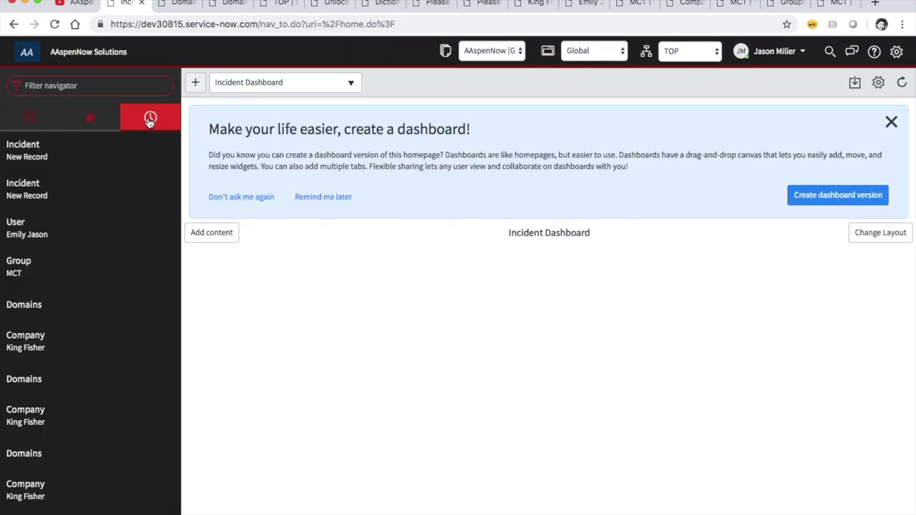
click(60, 163)
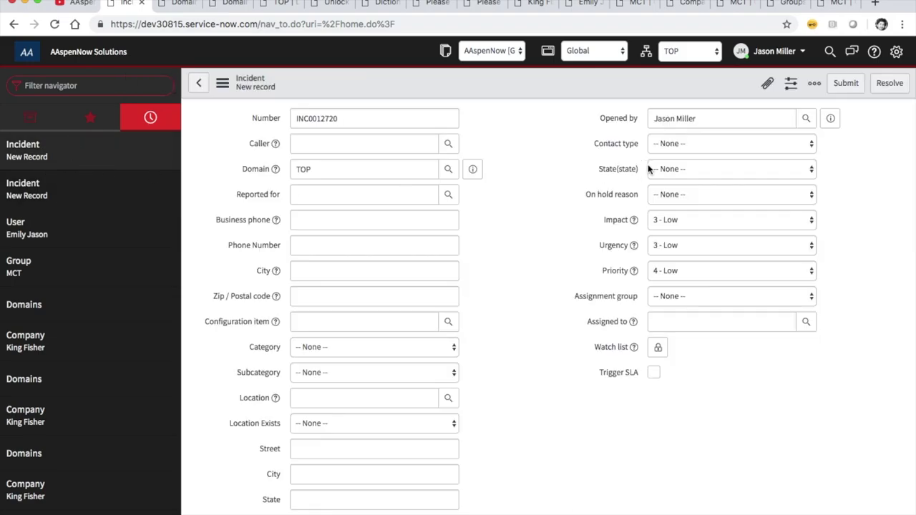
Switch the administrator's session domain to TOP/MCT and open the incident form's layout configuration.
click(694, 50)
click(684, 96)
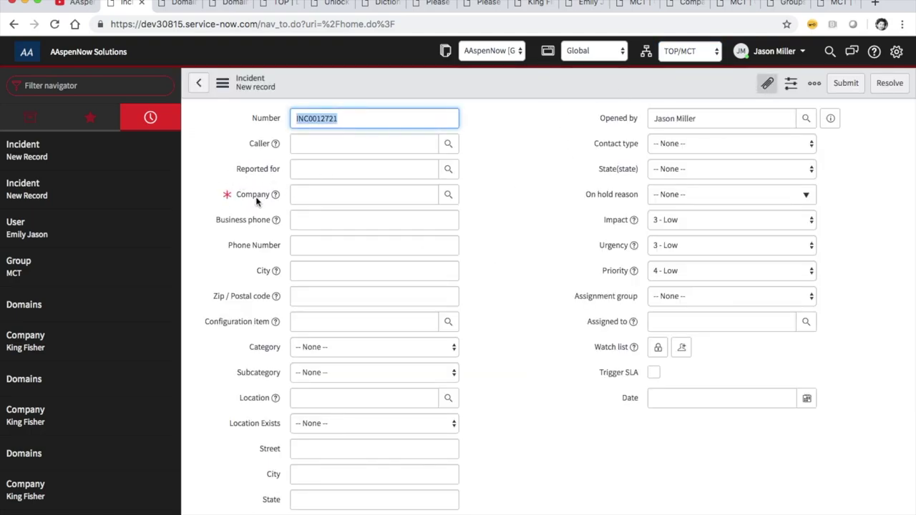
right_click(538, 82)
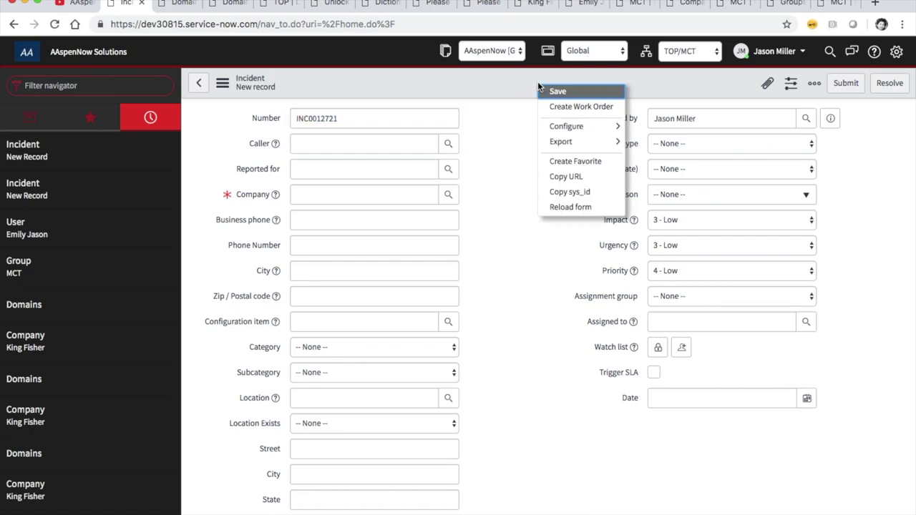
mouse_move(585, 126)
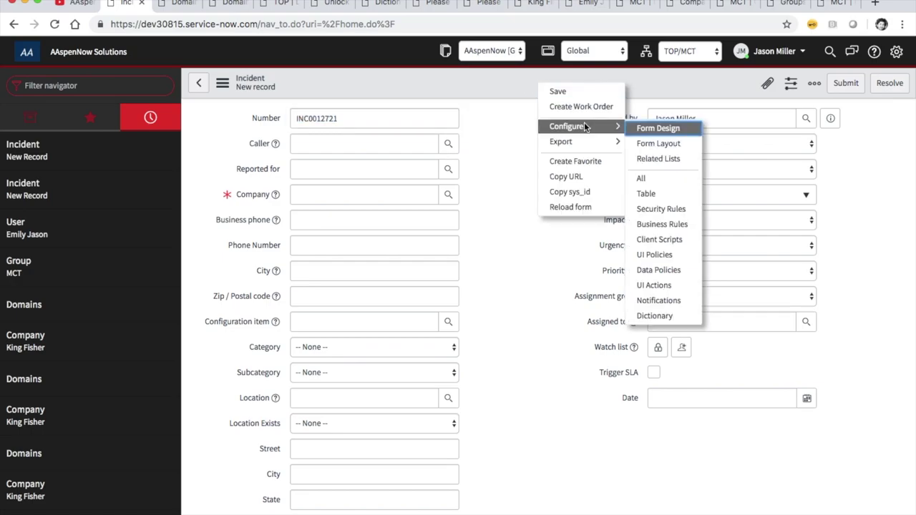
click(662, 145)
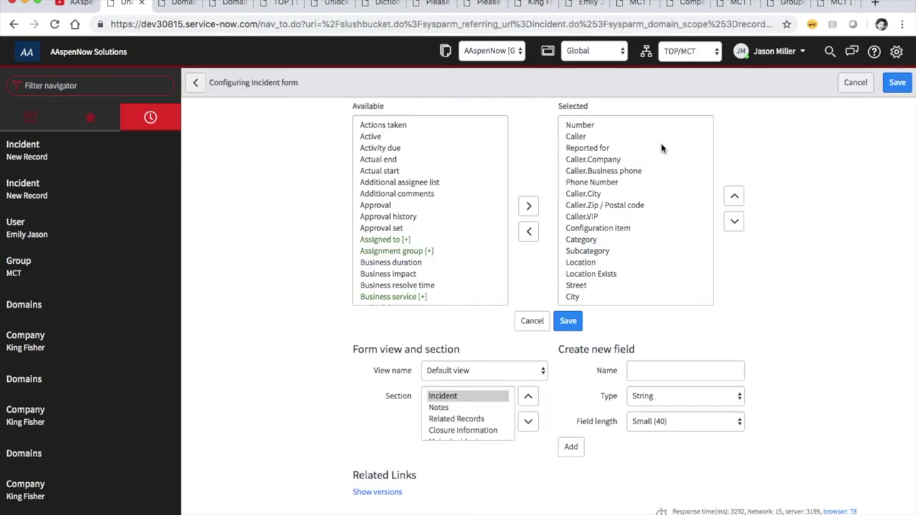
Replace Caller.Company with the Domain field directly below Caller in the TOP/MCT incident form's selected fields and save the layout.
click(607, 159)
click(528, 233)
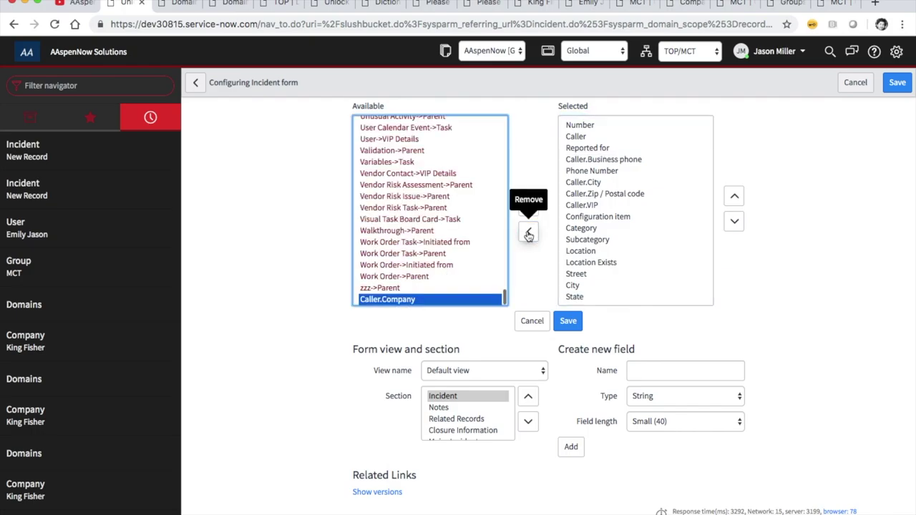
scroll(388, 190, up, 20)
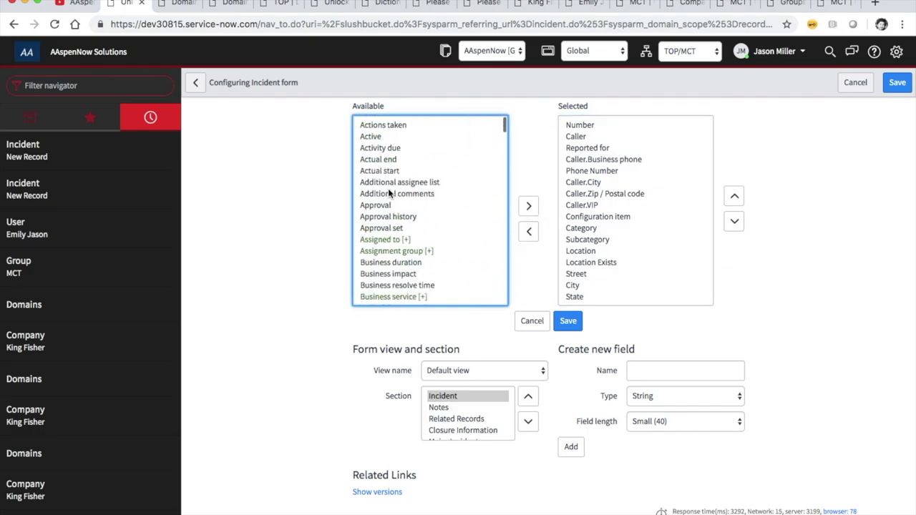
click(389, 193)
text(dom)
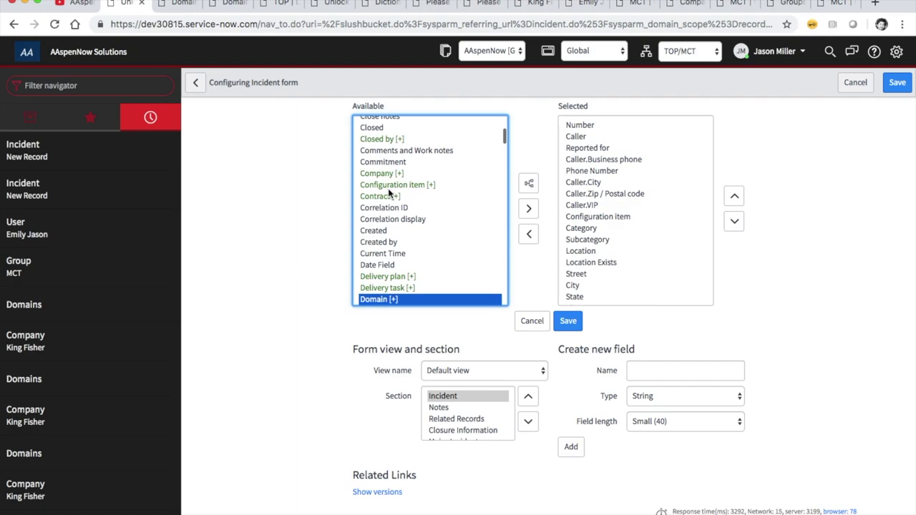
click(577, 136)
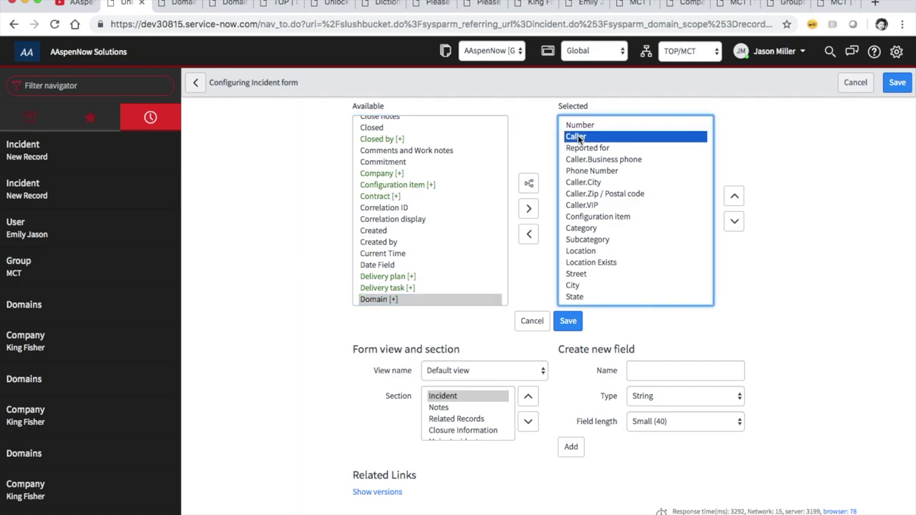
click(529, 209)
click(569, 322)
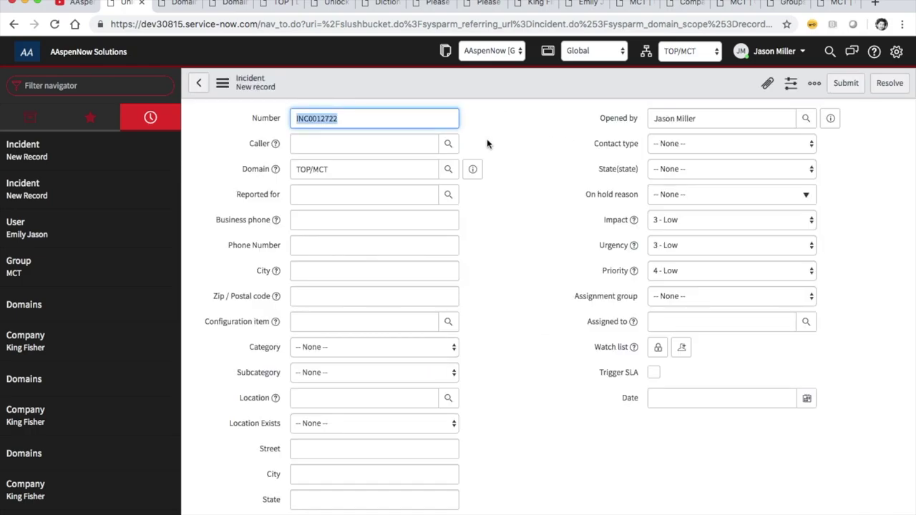
Impersonate the MCT user again, reopen the new incident form from the history, and check its Domain field.
click(782, 55)
click(792, 88)
click(418, 106)
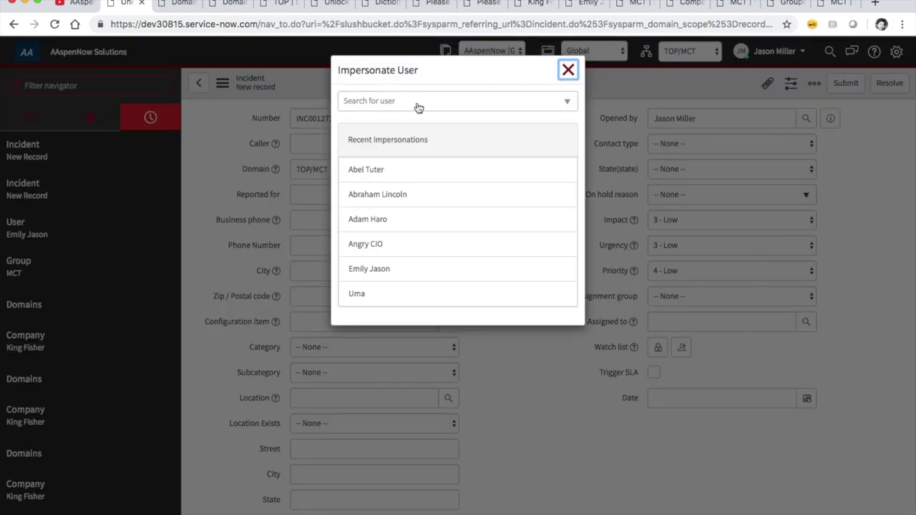
click(382, 276)
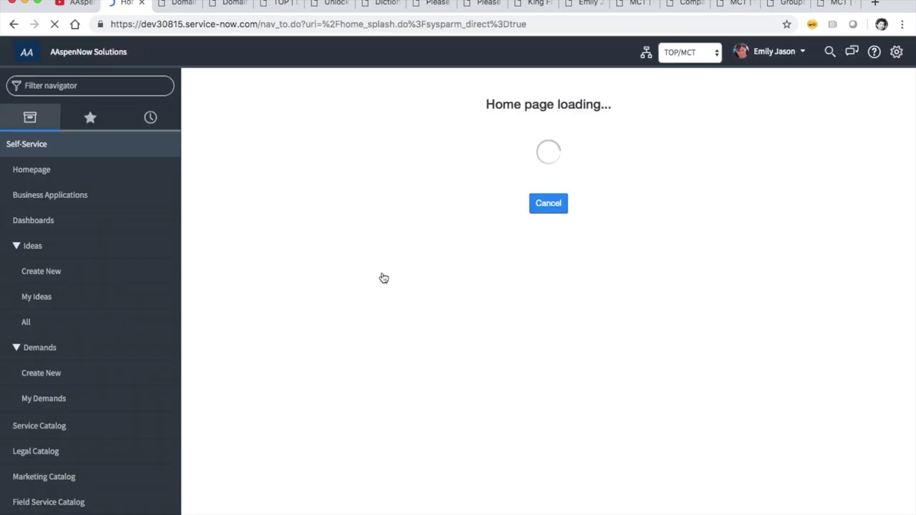
click(147, 118)
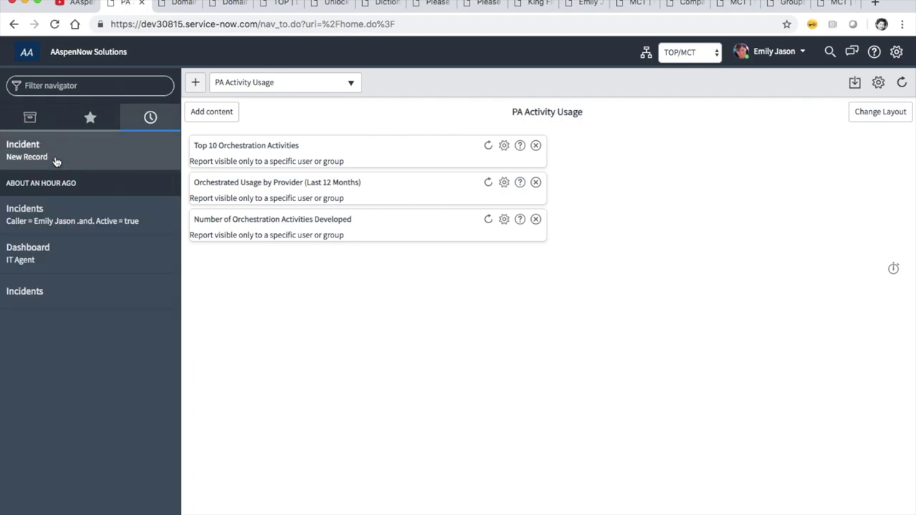
click(28, 151)
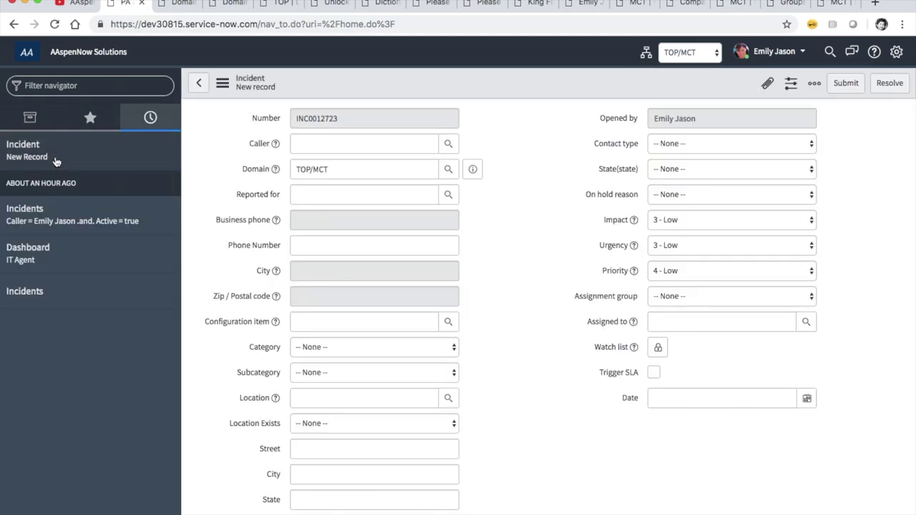
click(247, 168)
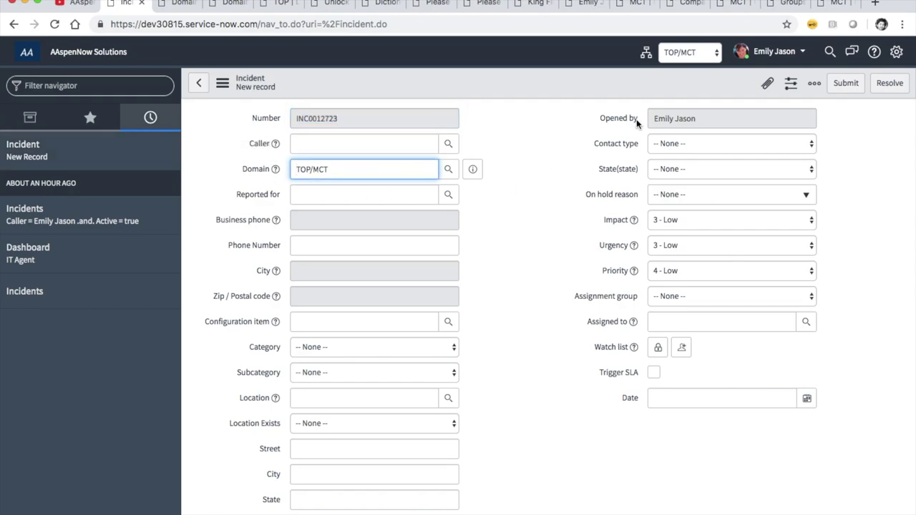
Switch the MCT user's session domain to TOP/MCT/Customers and then to TOP/MCT/King Fisher to compare the form's Domain value.
click(694, 52)
click(709, 63)
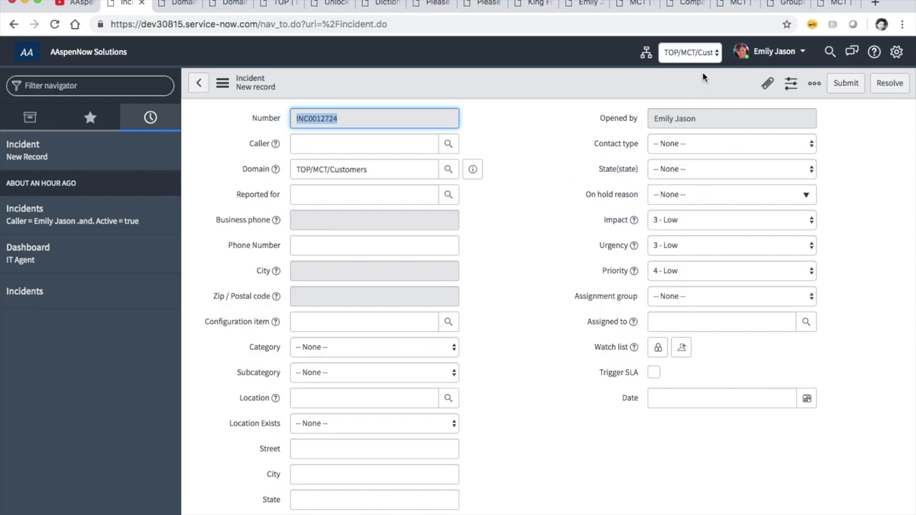
click(710, 55)
click(710, 63)
Clear the incident's Domain field, examine the domains offered by its lookup under TOP/MCT/King Fisher, and close the lookup without choosing one.
click(365, 169)
triple_click(386, 172)
key(Right)
key(BackSpace)
key(BackSpace)
key(BackSpace)
key(BackSpace)
key(BackSpace)
key(BackSpace)
key(BackSpace)
key(BackSpace)
key(BackSpace)
key(BackSpace)
key(BackSpace)
key(BackSpace)
key(BackSpace)
key(BackSpace)
key(BackSpace)
key(BackSpace)
key(BackSpace)
key(BackSpace)
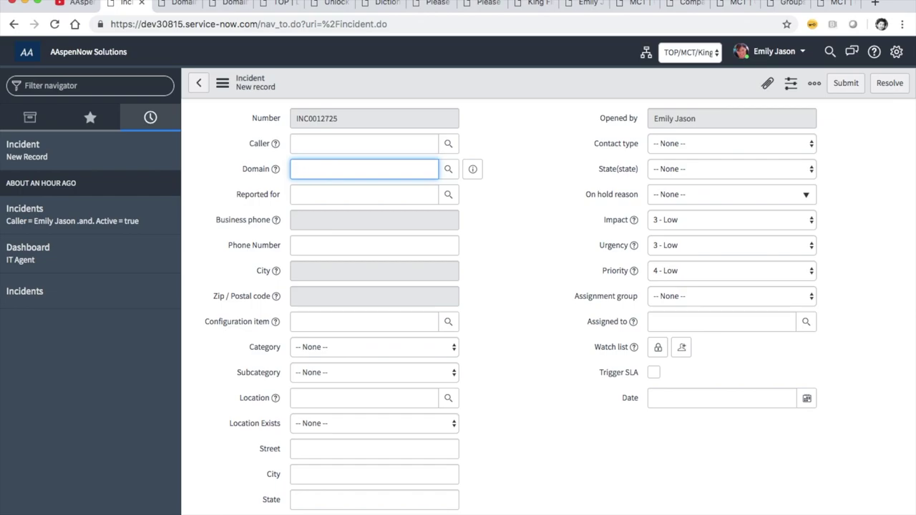
click(440, 169)
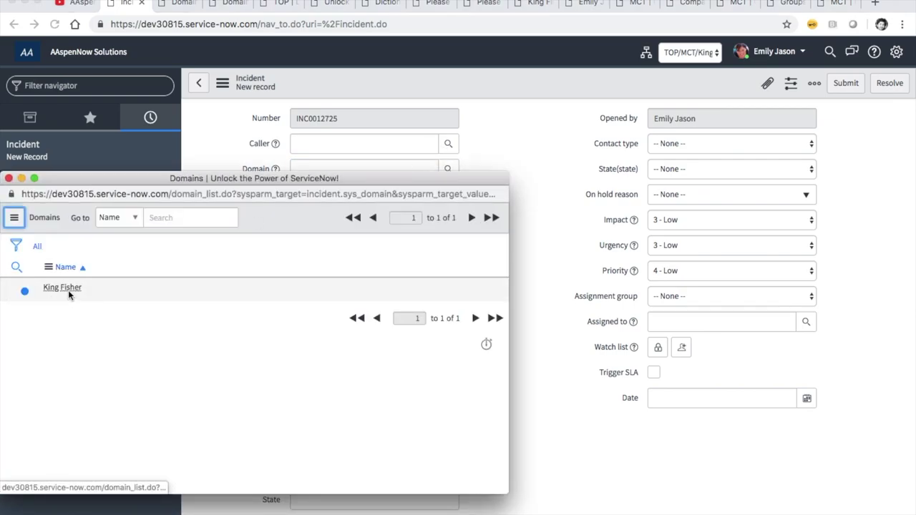
click(8, 178)
Switch the session domain back to TOP/MCT, discarding unsaved changes, and set the new incident's Domain to Customers through its lookup.
click(716, 52)
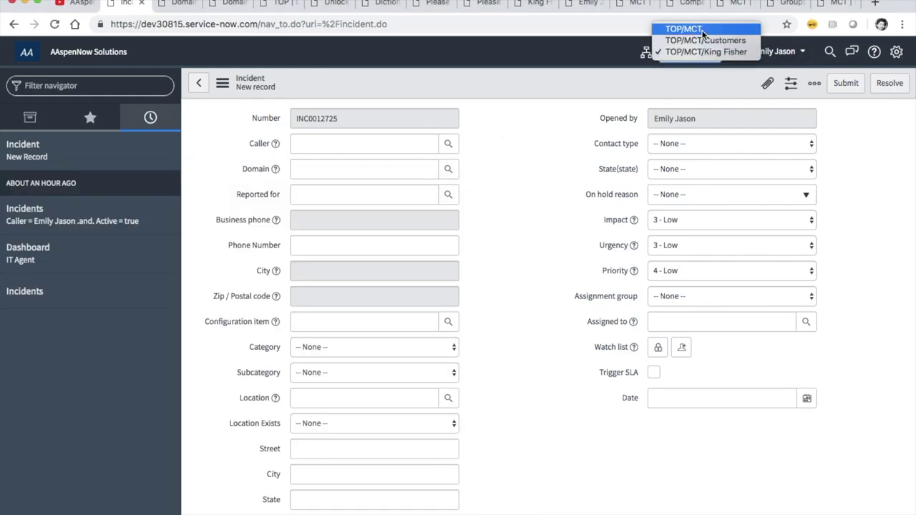
click(696, 26)
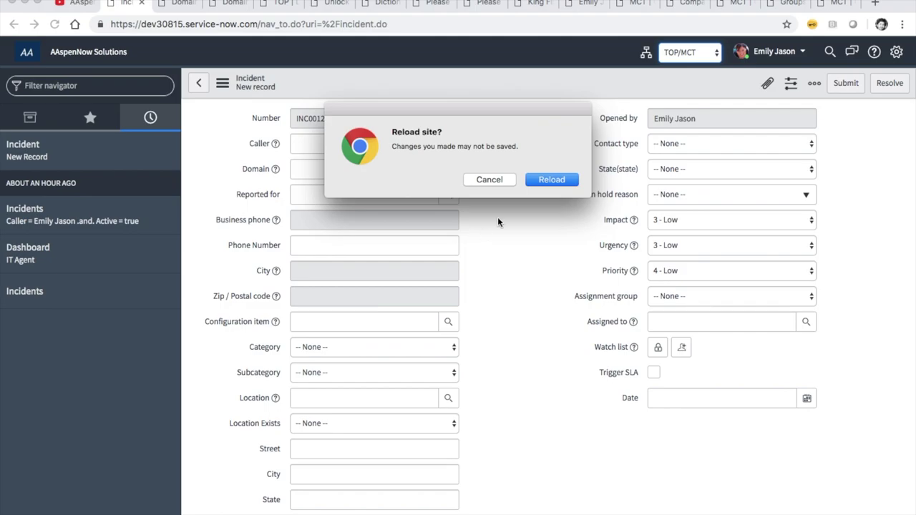
click(564, 179)
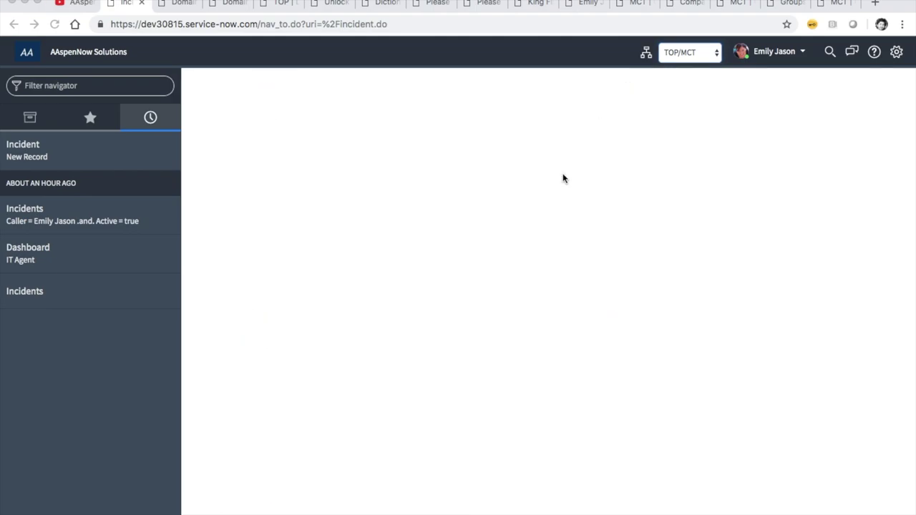
click(448, 172)
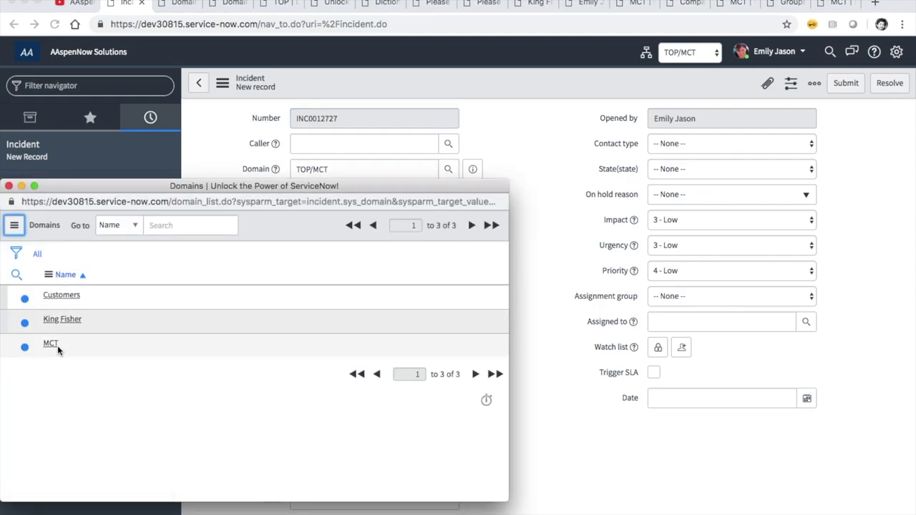
click(61, 295)
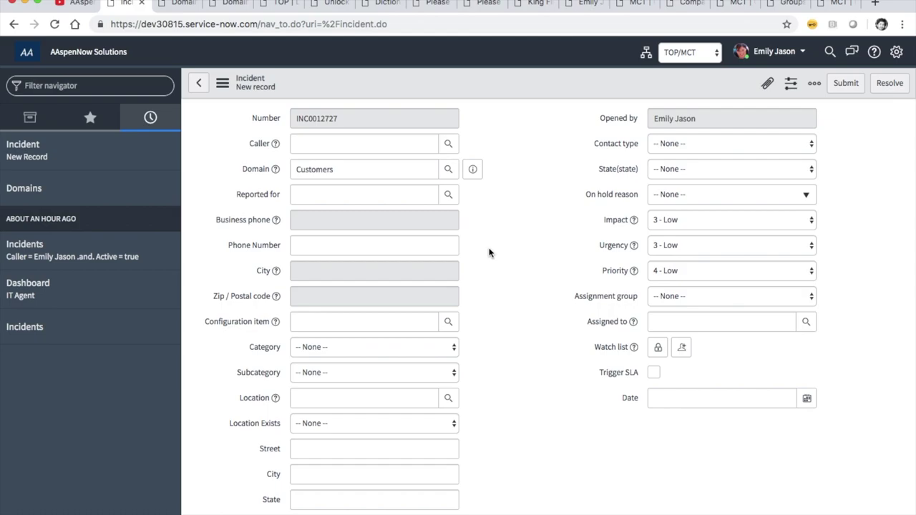
Look over the incident form's fields and enter "Customers Domain" as the short description.
scroll(491, 260, down, 5)
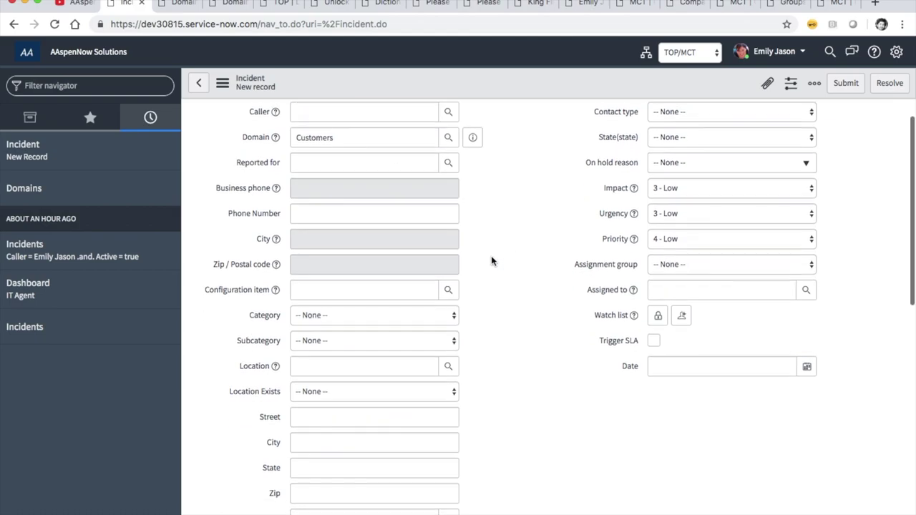
scroll(491, 260, down, 6)
scroll(491, 260, up, 11)
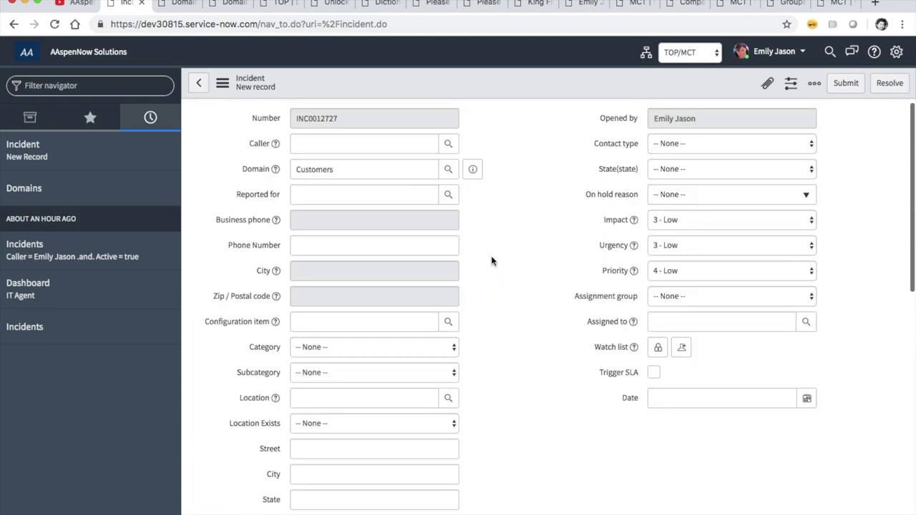
scroll(486, 369, down, 8)
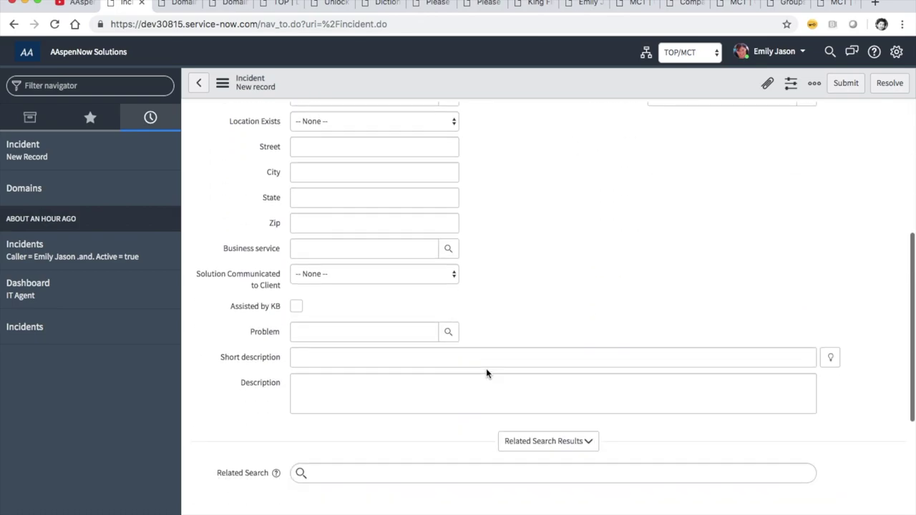
click(369, 334)
text(Cus)
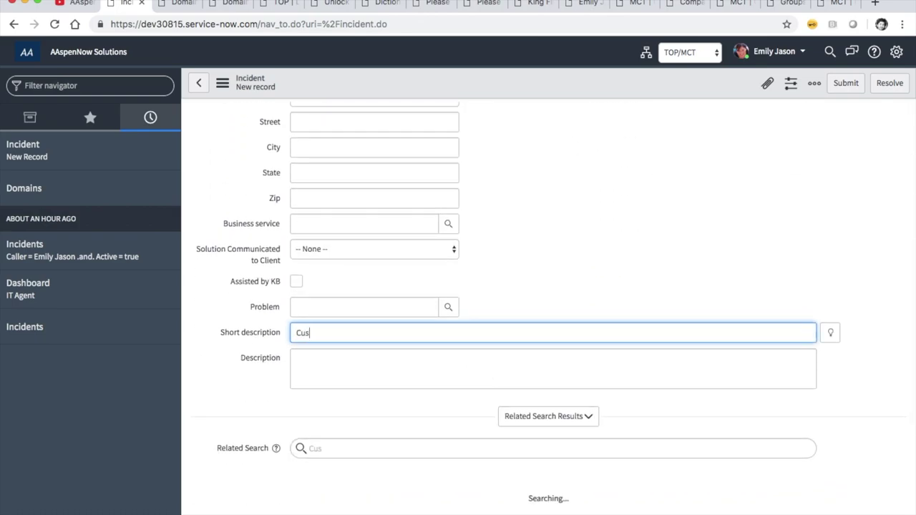
text(tomers Domain)
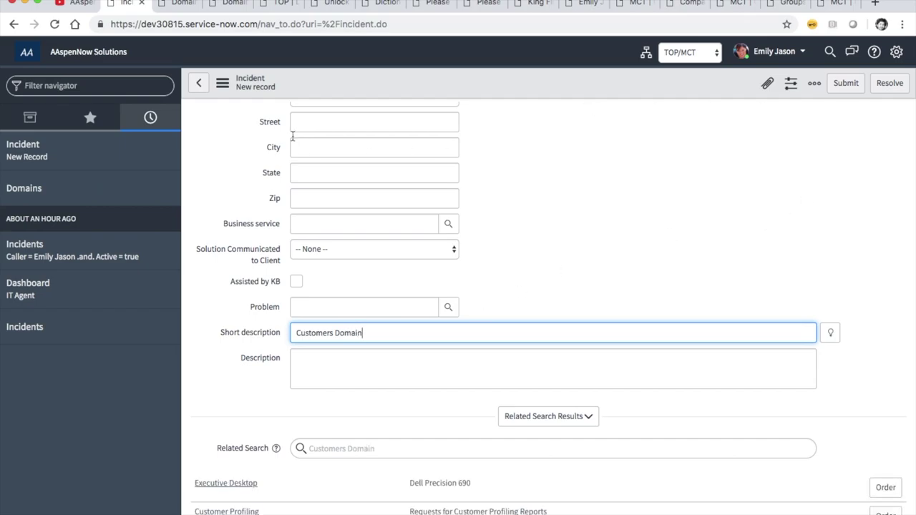
Save the Customers Domain incident and open another new incident record from the history.
click(221, 83)
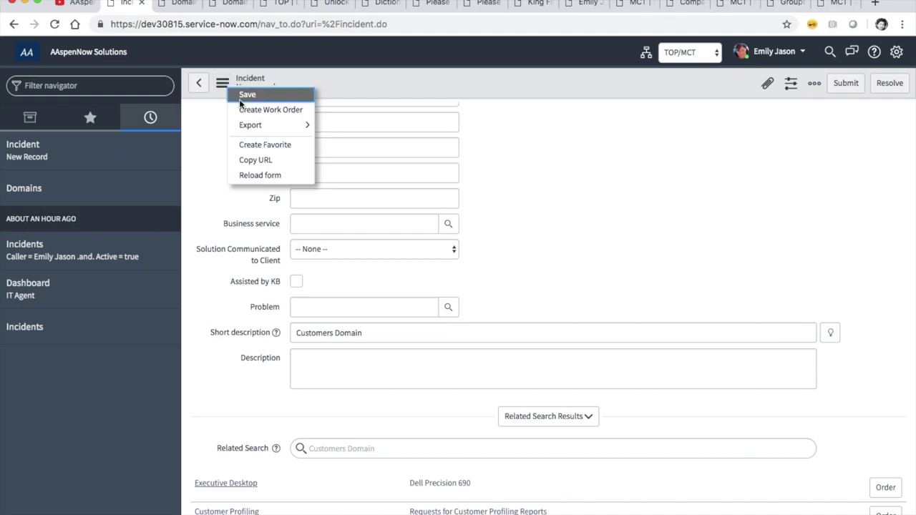
click(241, 96)
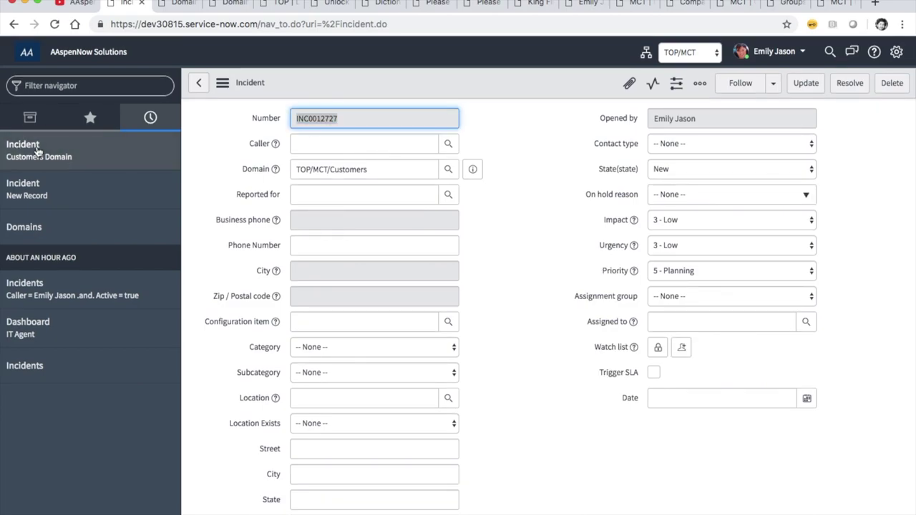
click(32, 185)
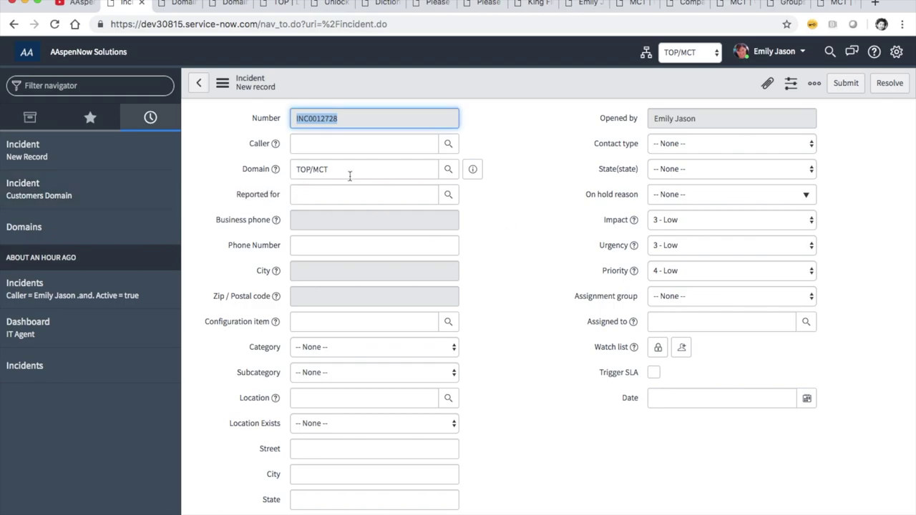
Enter "MCT Domain" as the new incident's short description and submit the record.
scroll(495, 281, down, 10)
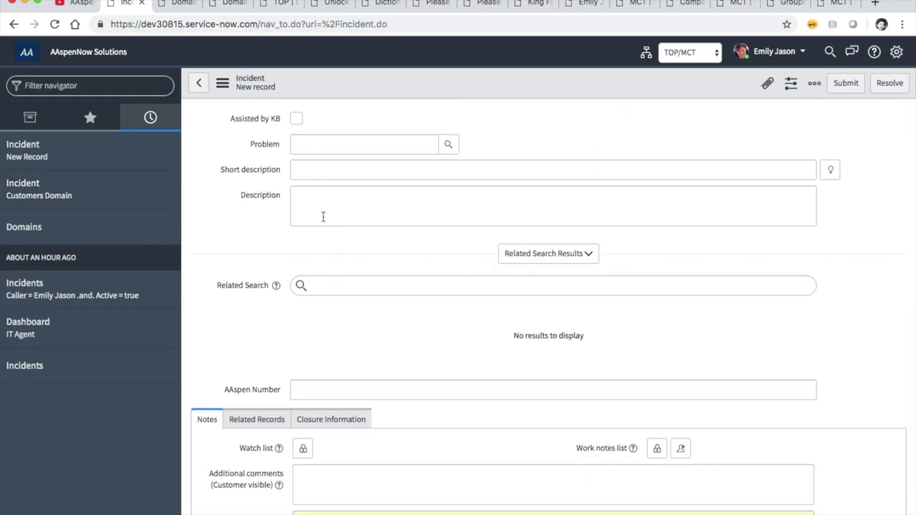
scroll(323, 217, up, 1)
click(322, 194)
text(MCT Domain)
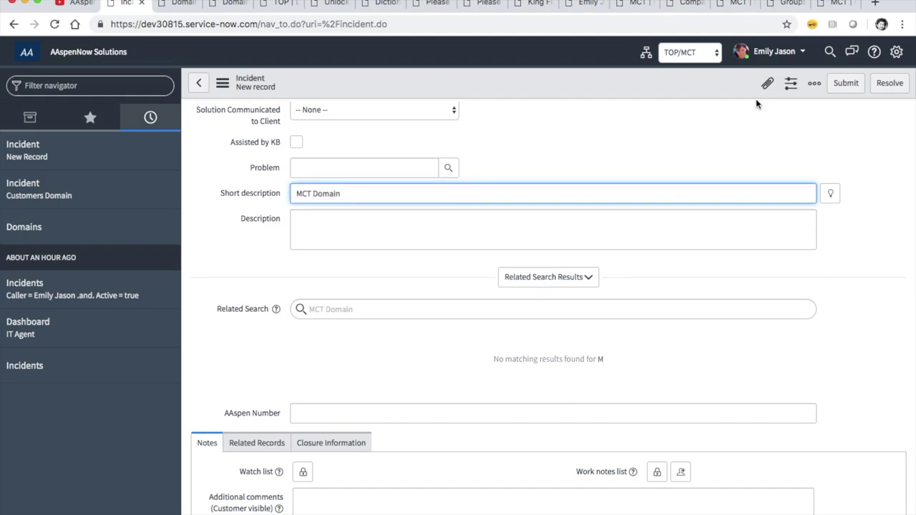
click(851, 84)
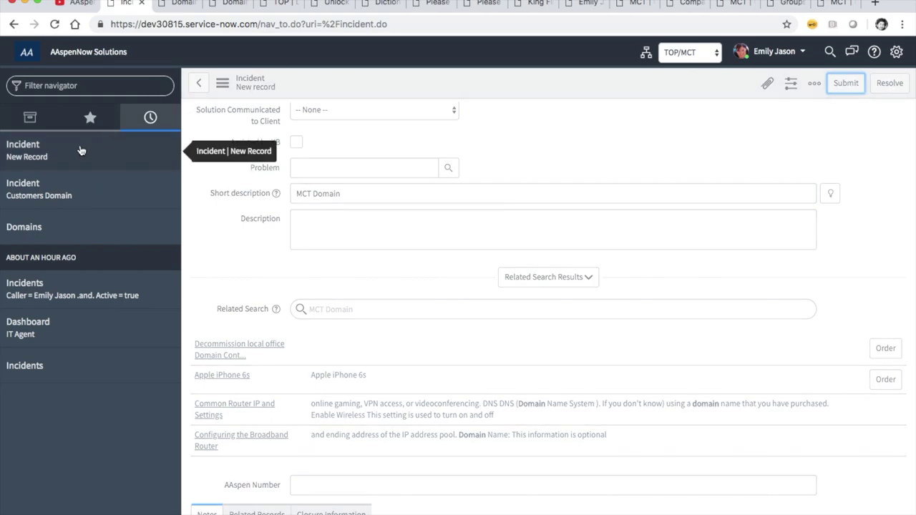
Open another new incident record from the history and change its Domain to King Fisher.
click(81, 151)
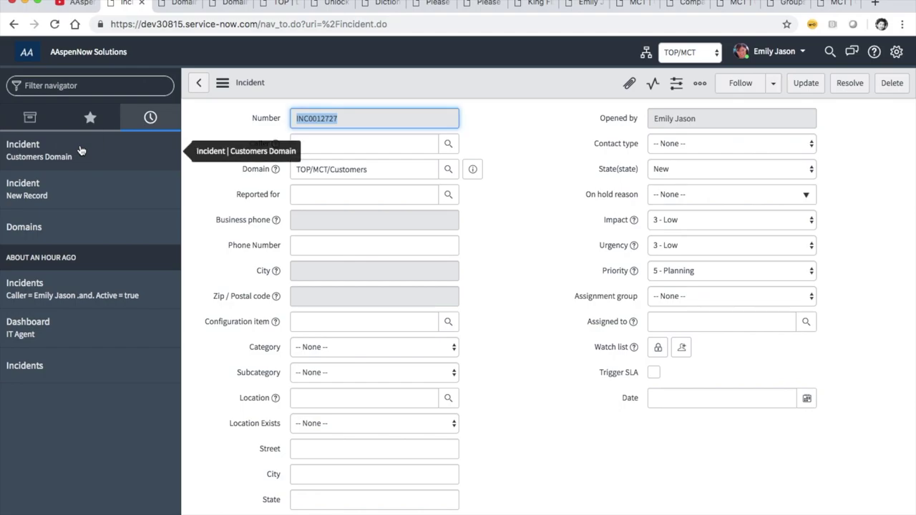
click(42, 198)
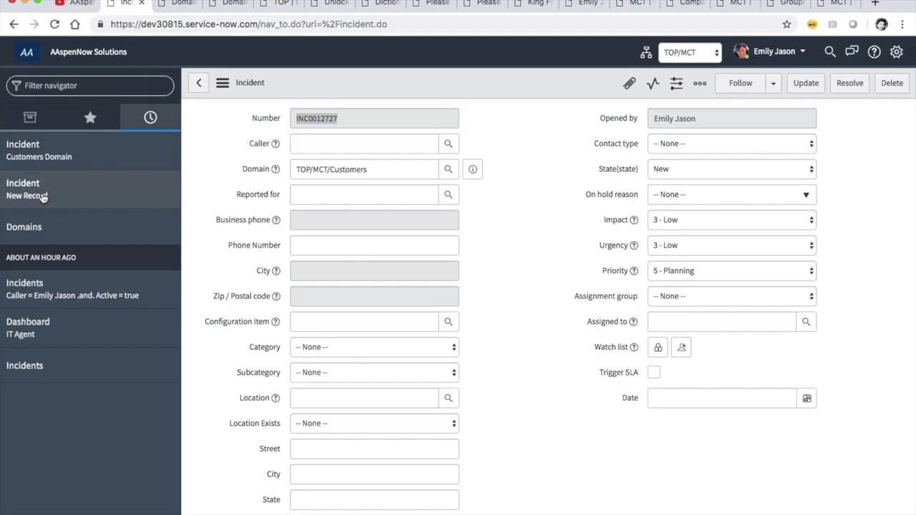
click(387, 171)
key(BackSpace)
key(BackSpace)
key(BackSpace)
key(BackSpace)
key(BackSpace)
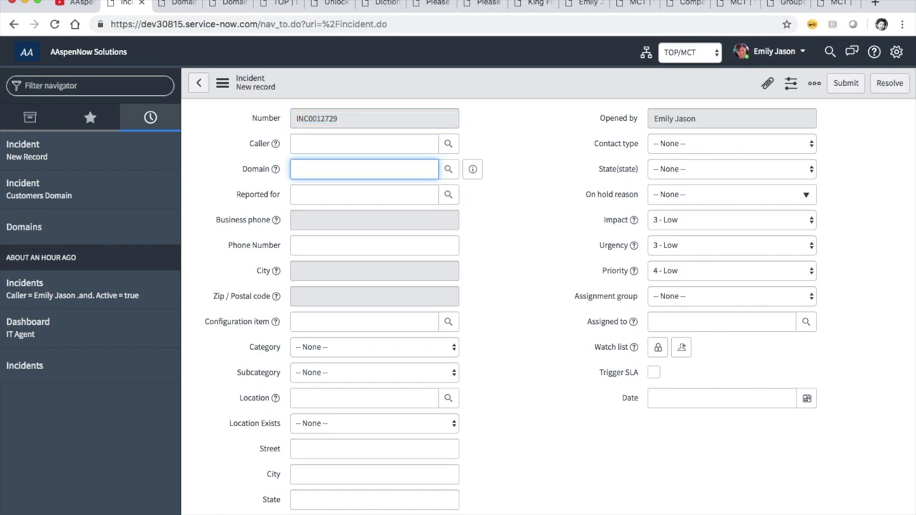
text(king)
click(382, 187)
Enter "KF Domain" as the King Fisher incident's short description and submit the record.
scroll(501, 326, down, 5)
click(335, 285)
text(KF Domain)
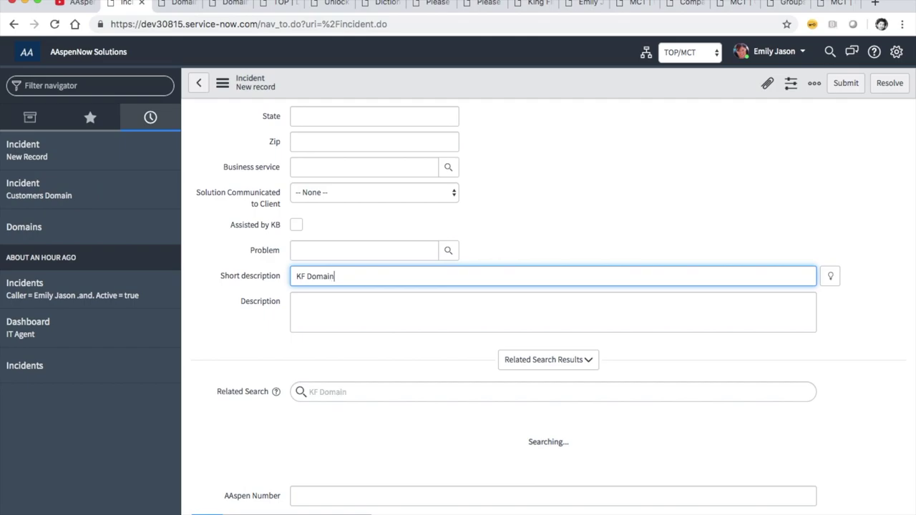
click(846, 83)
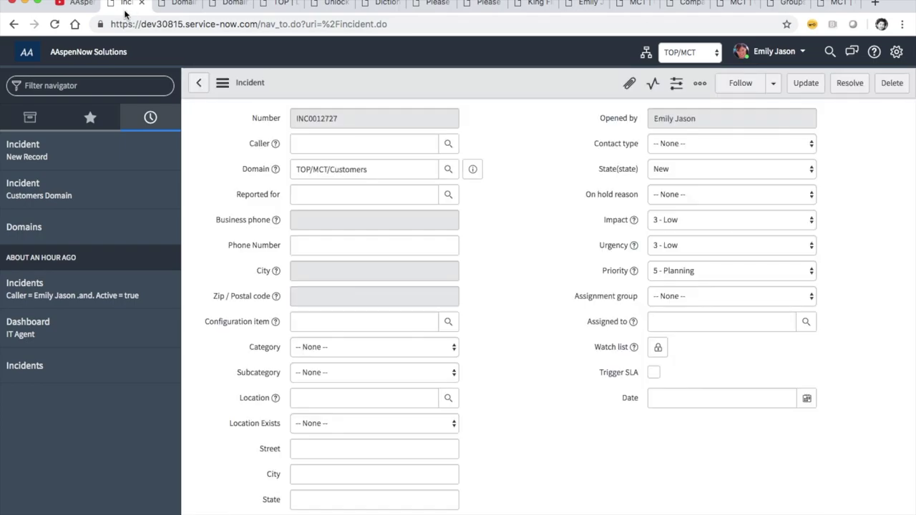
Open the full incident list with incident.list and sort it by Number in descending order.
click(63, 79)
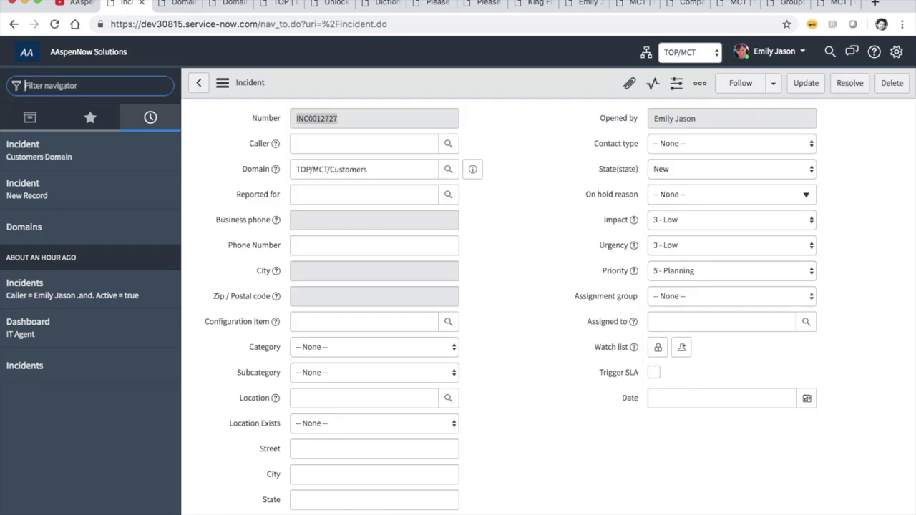
text(incident.list)
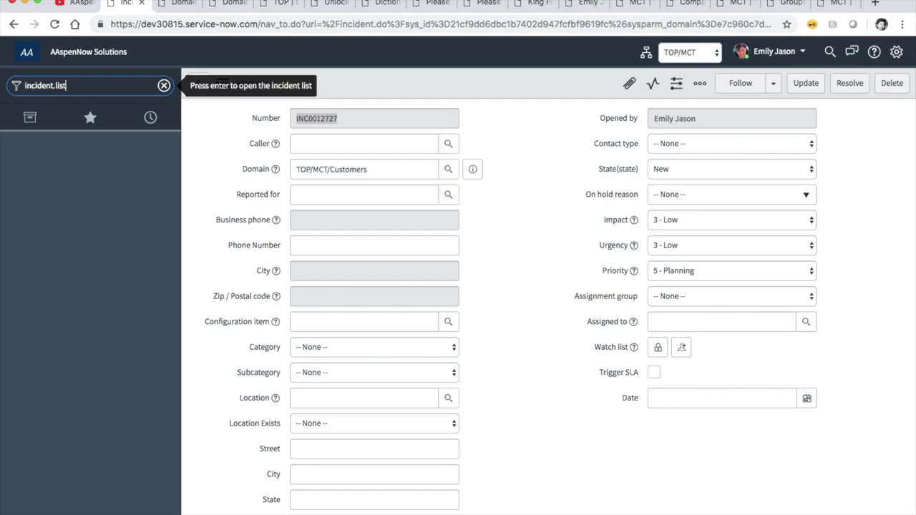
key(Return)
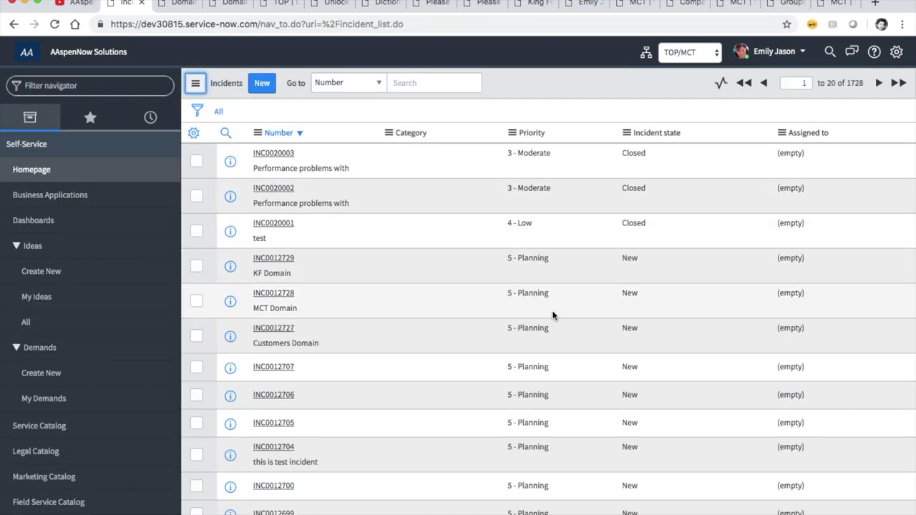
click(287, 135)
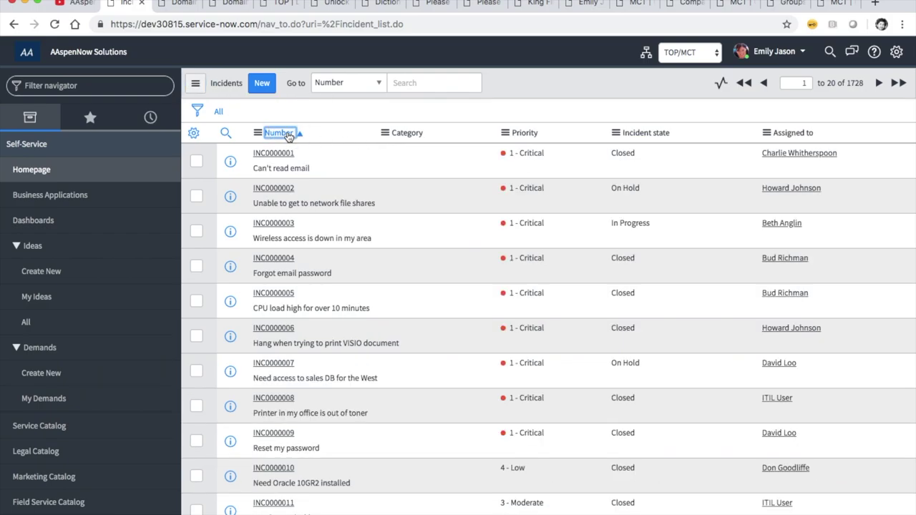
click(288, 135)
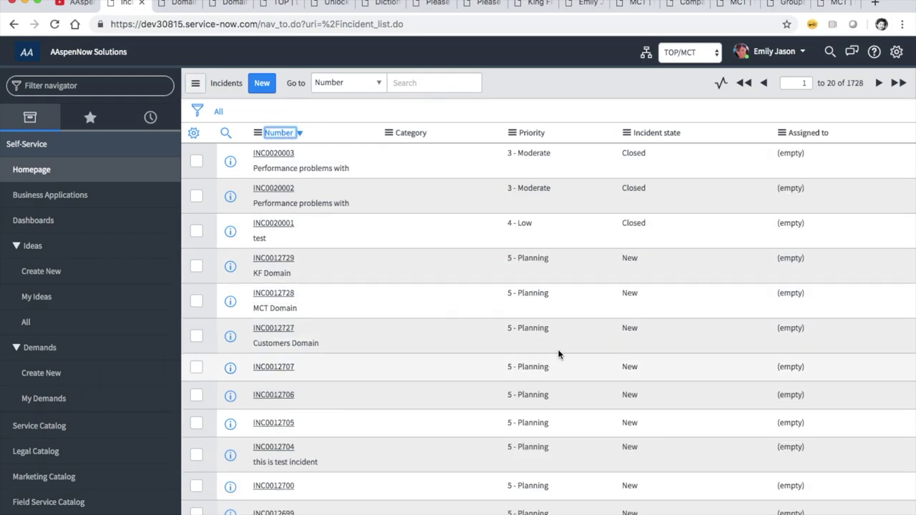
Add the Domain column to the incident list and filter out the incidents in the global domain.
click(193, 132)
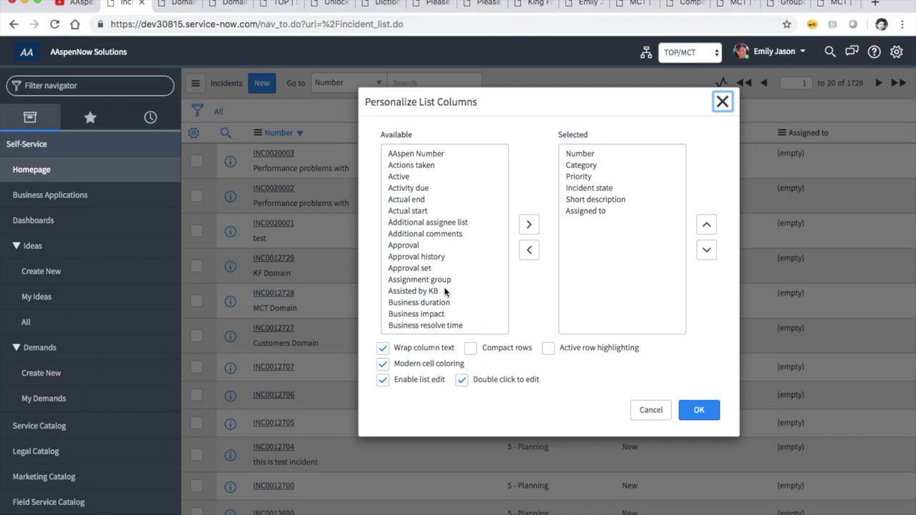
scroll(440, 225, down, 5)
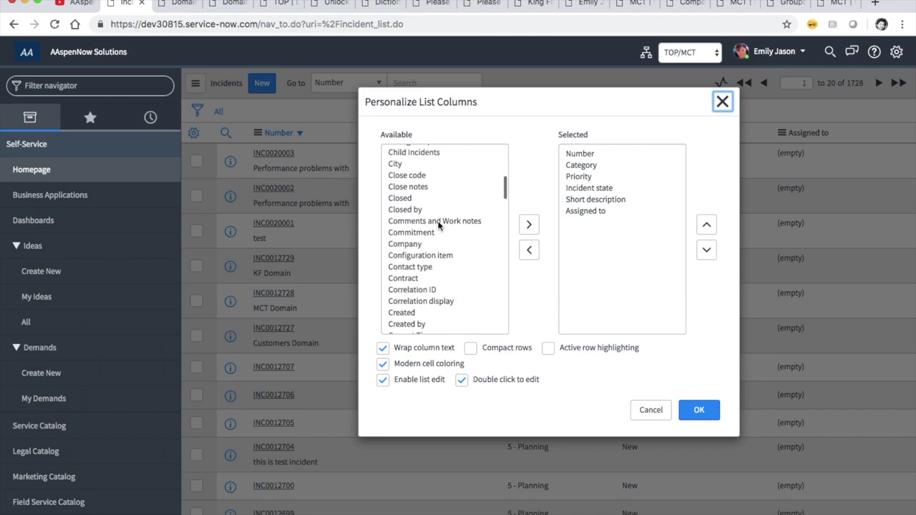
scroll(439, 226, down, 2)
click(439, 230)
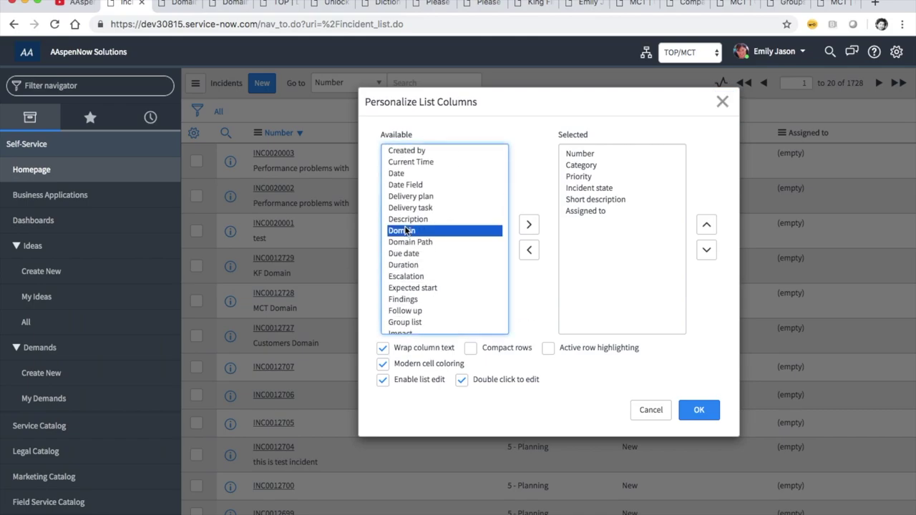
click(530, 225)
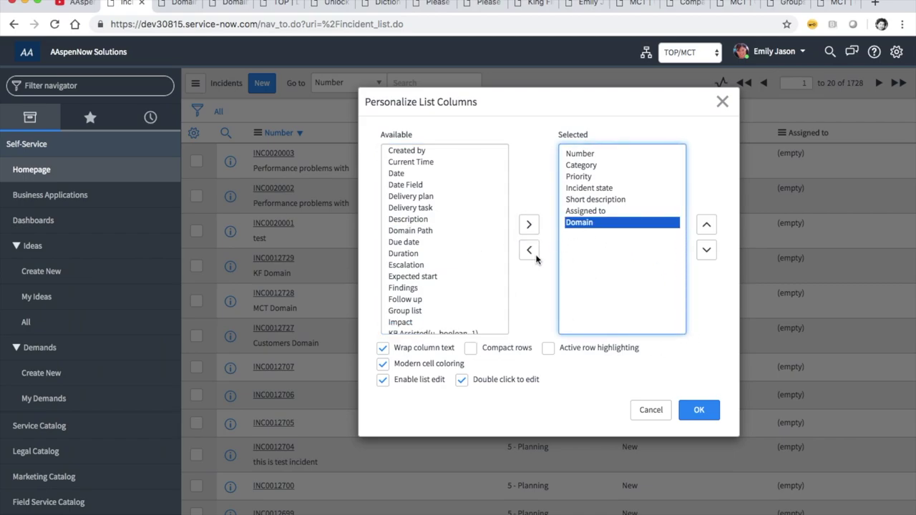
click(694, 417)
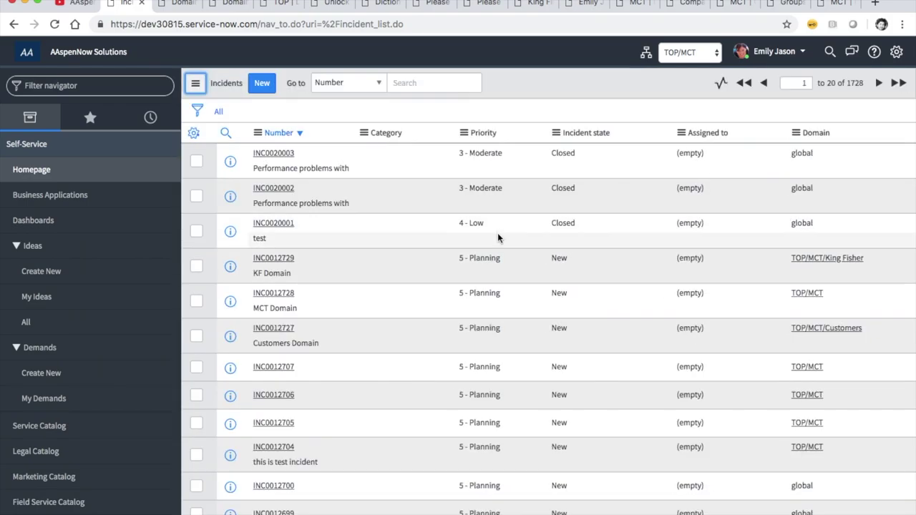
right_click(803, 221)
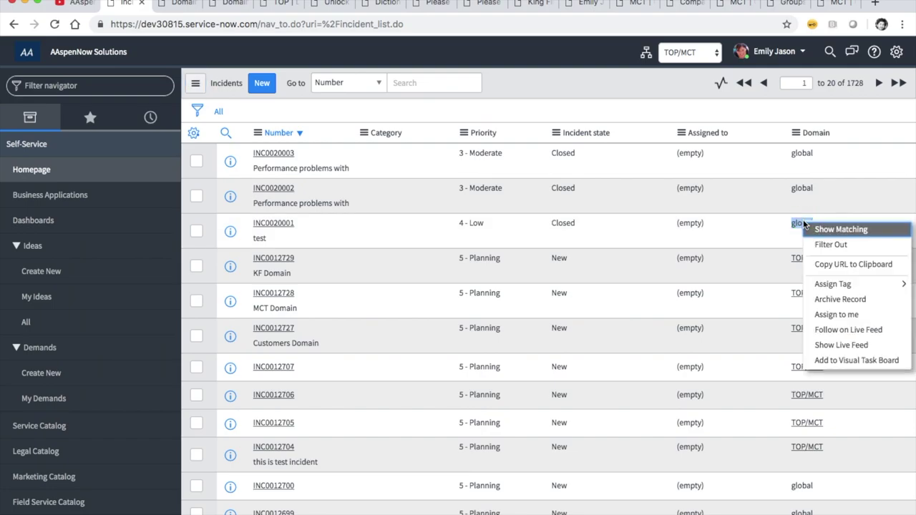
click(834, 244)
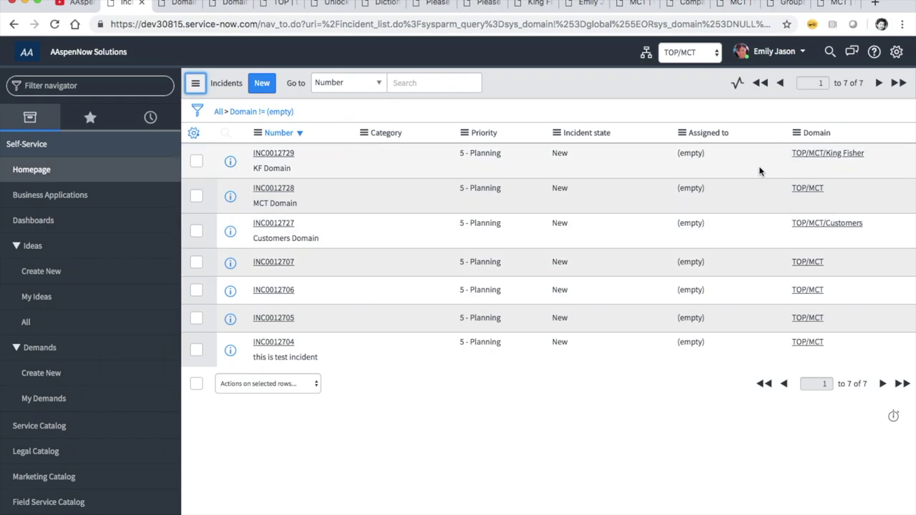
Impersonate the user listed under recent impersonations and switch the session domain to TOP.
click(773, 53)
click(764, 89)
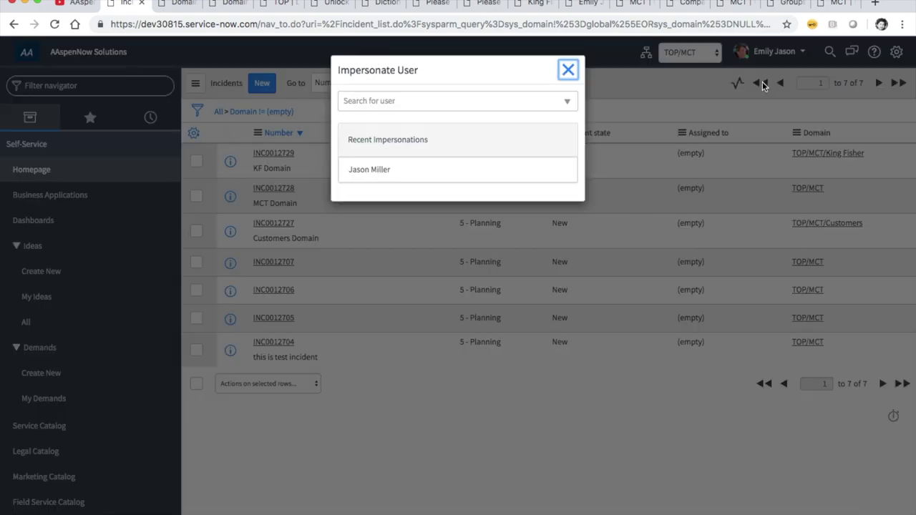
click(373, 170)
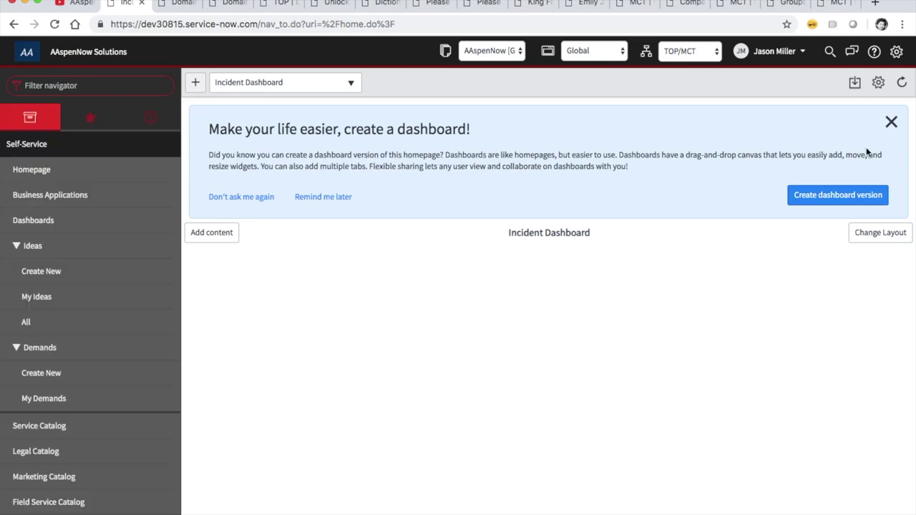
click(706, 50)
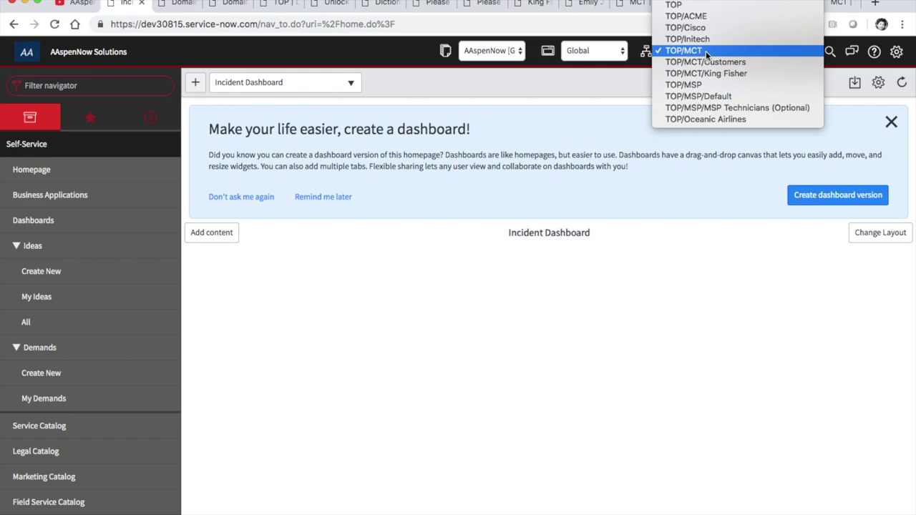
click(675, 5)
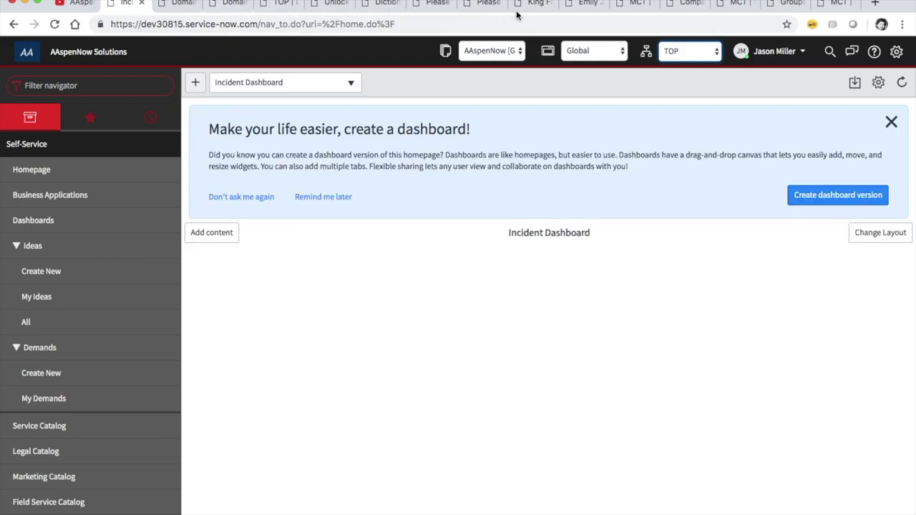
Examine the TOP domain record, the selectable session domains, and the Domains list with its parent relationships.
click(262, 5)
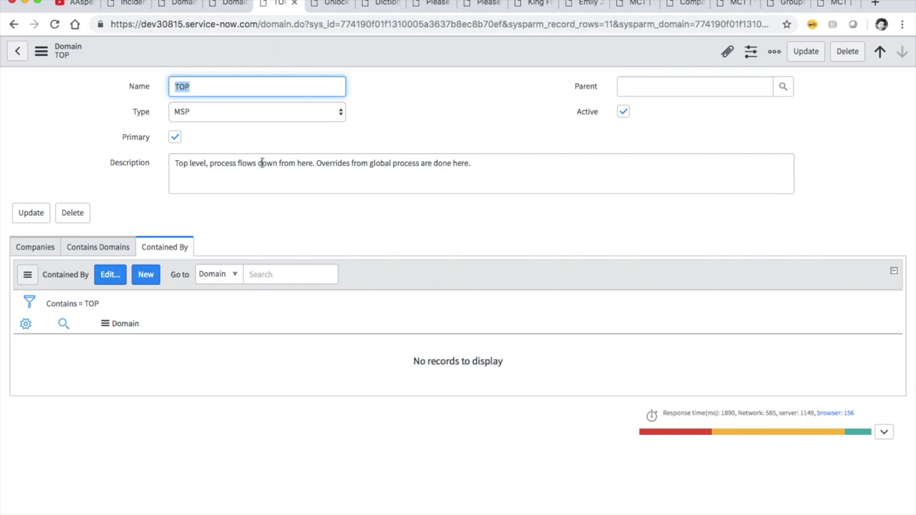
click(126, 4)
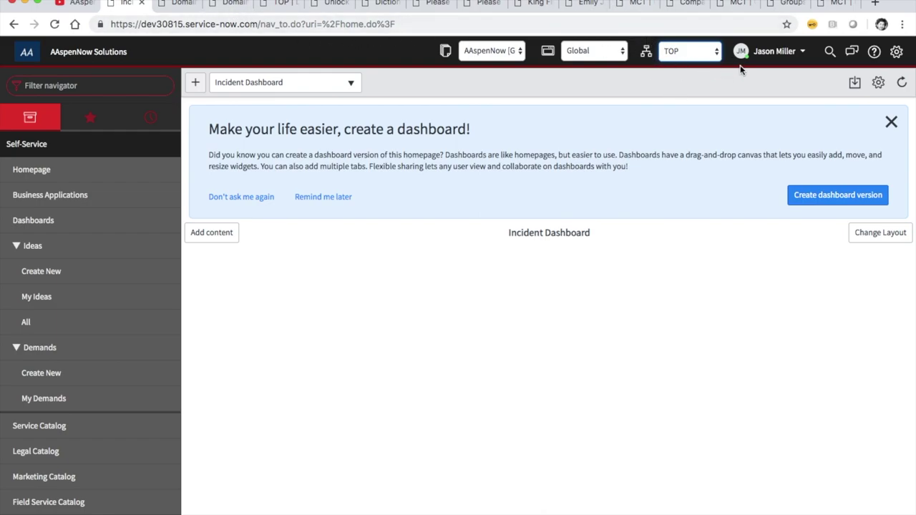
click(680, 54)
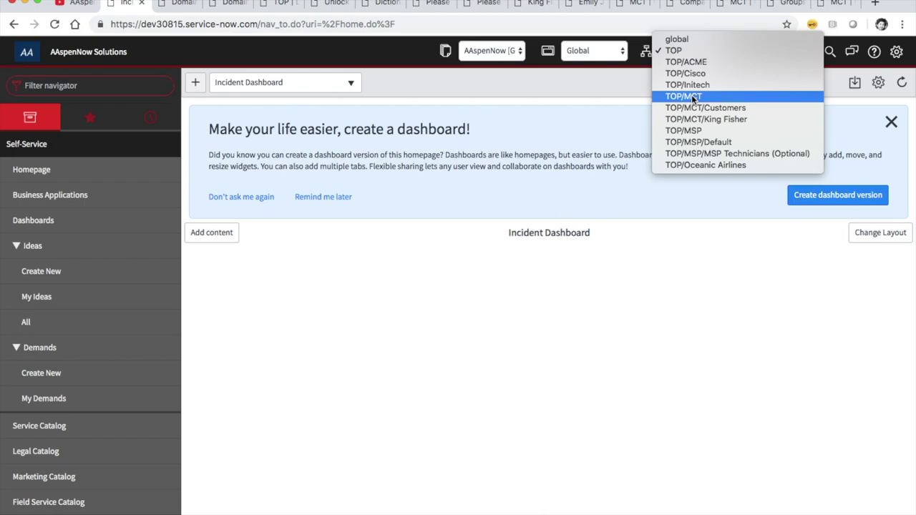
click(273, 6)
click(273, 6)
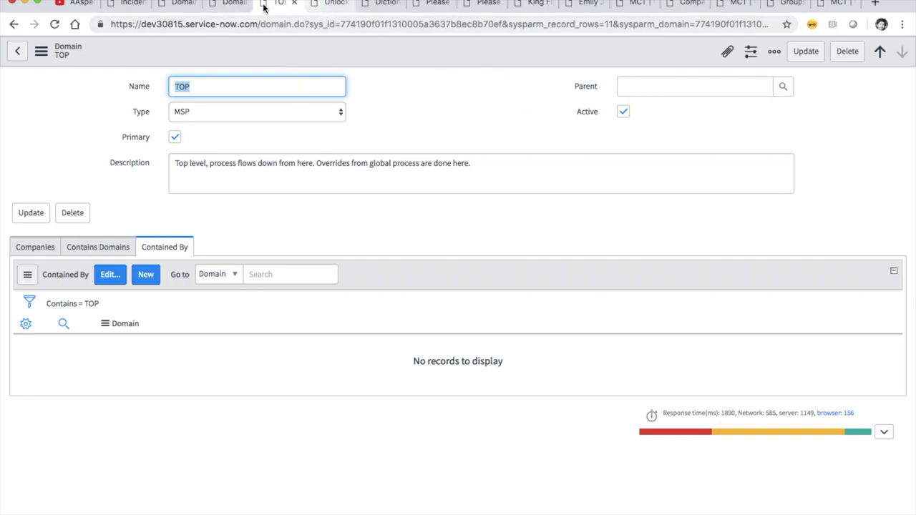
click(233, 4)
click(184, 5)
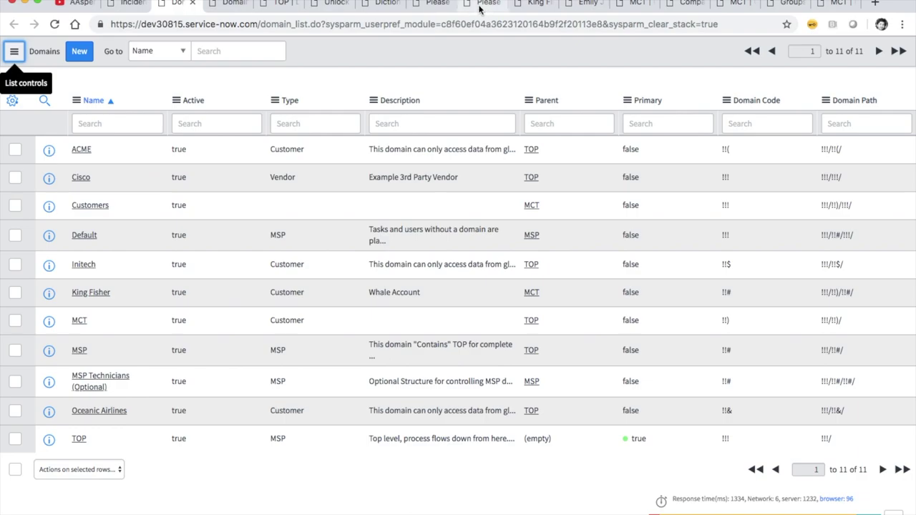
Look over the King Fisher company record and the fields selected in the Company form layout.
click(432, 5)
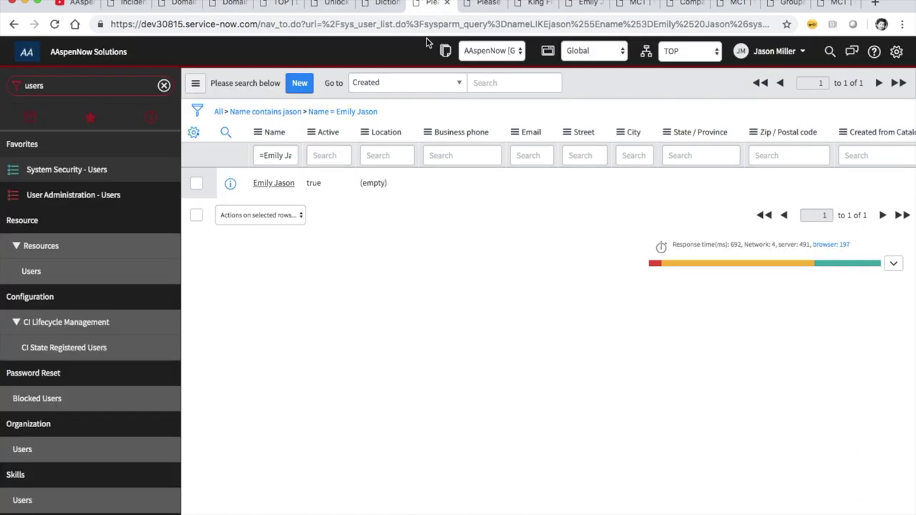
click(478, 7)
click(537, 5)
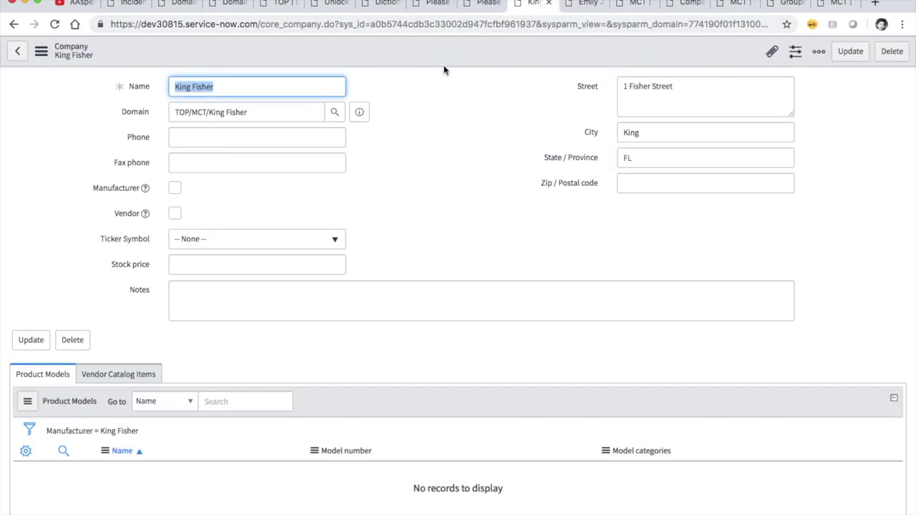
right_click(465, 50)
mouse_move(511, 138)
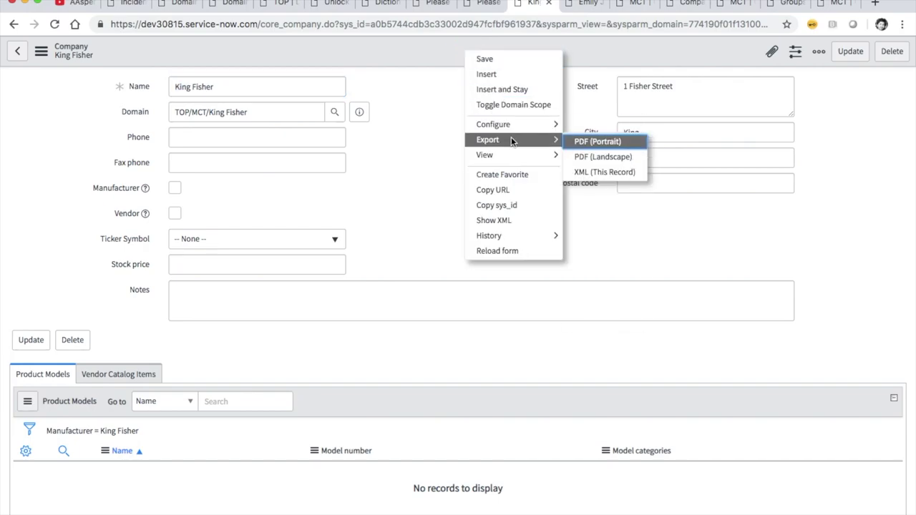
mouse_move(555, 127)
click(573, 141)
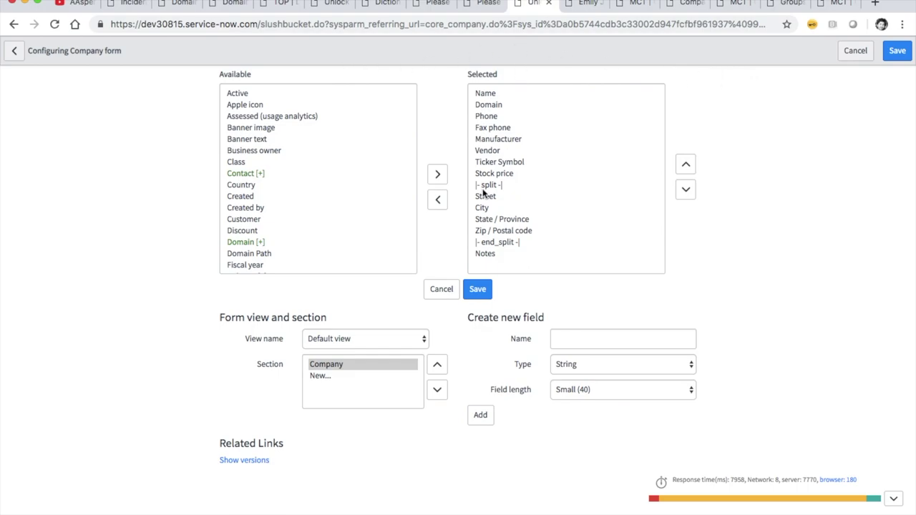
click(436, 295)
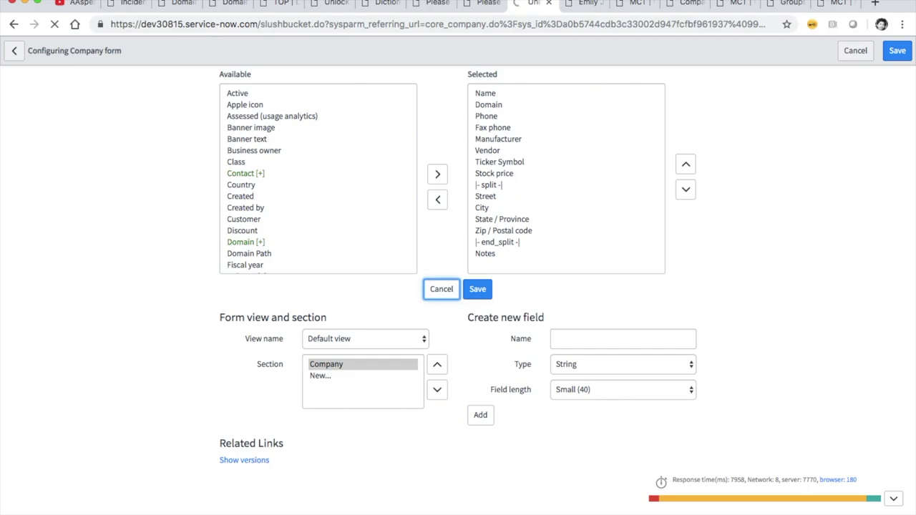
Remove the only member from the MCT group's member list and save the change.
click(581, 4)
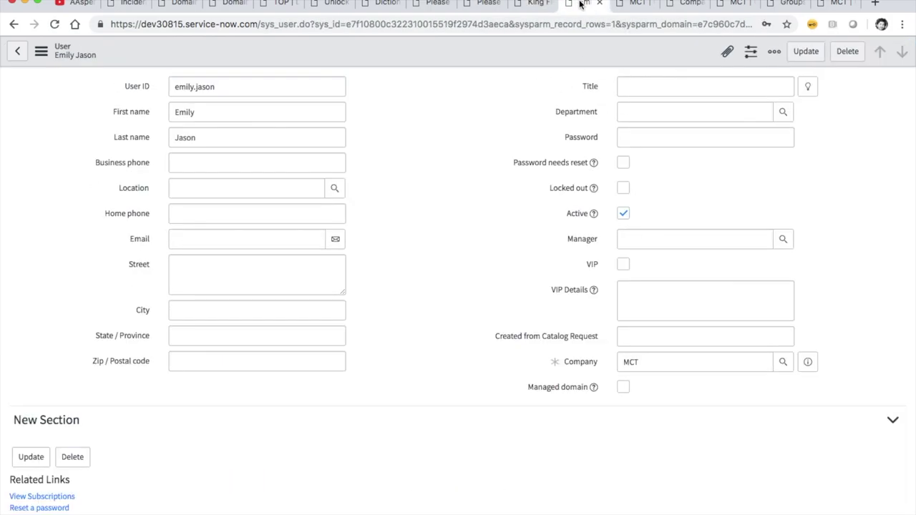
scroll(377, 333, down, 10)
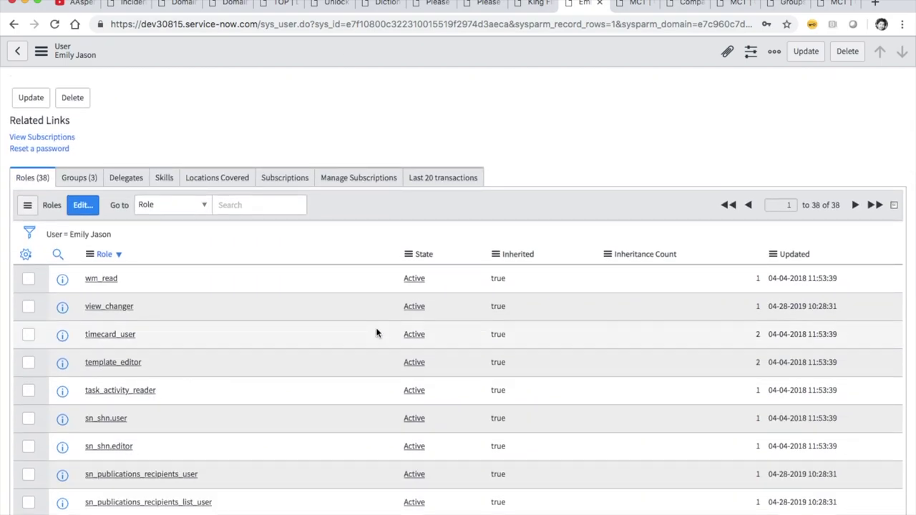
click(627, 3)
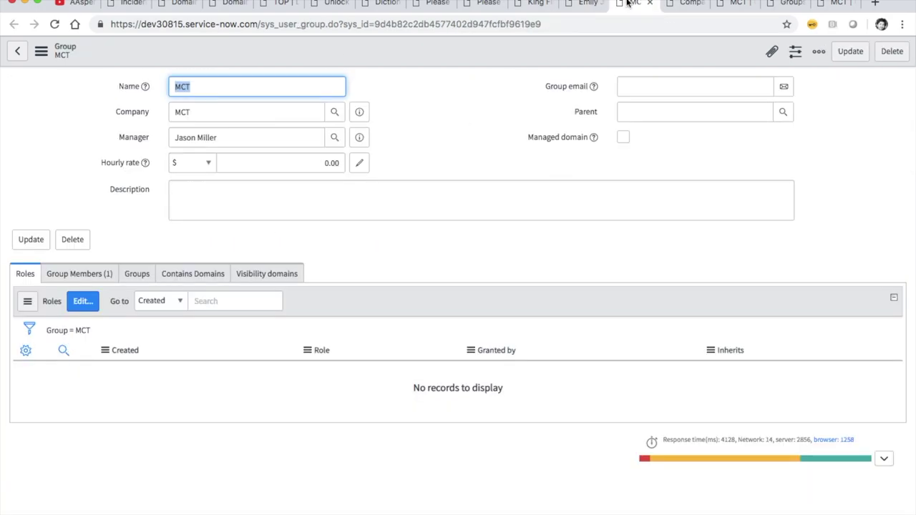
click(66, 277)
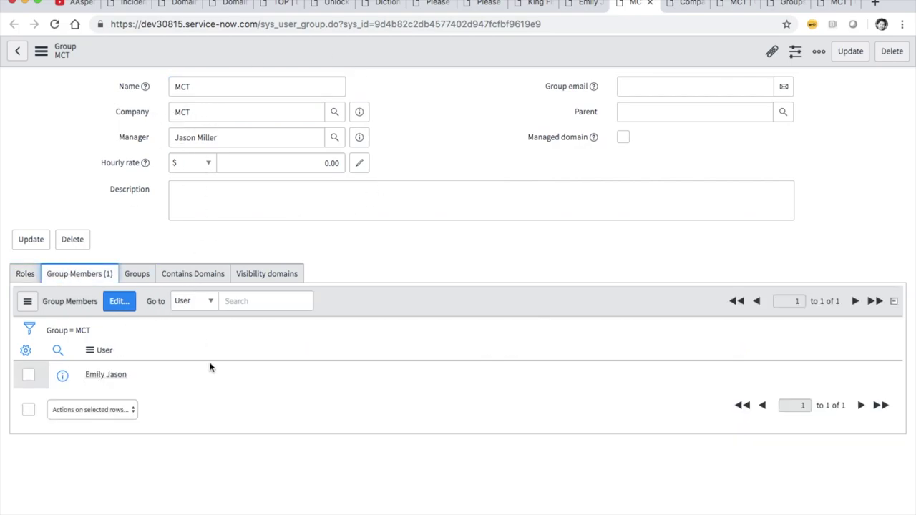
click(577, 6)
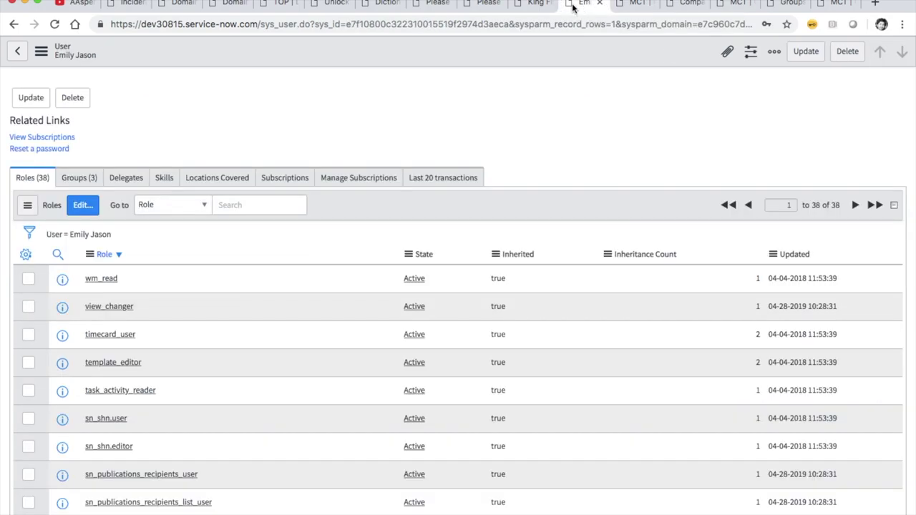
click(634, 7)
click(119, 304)
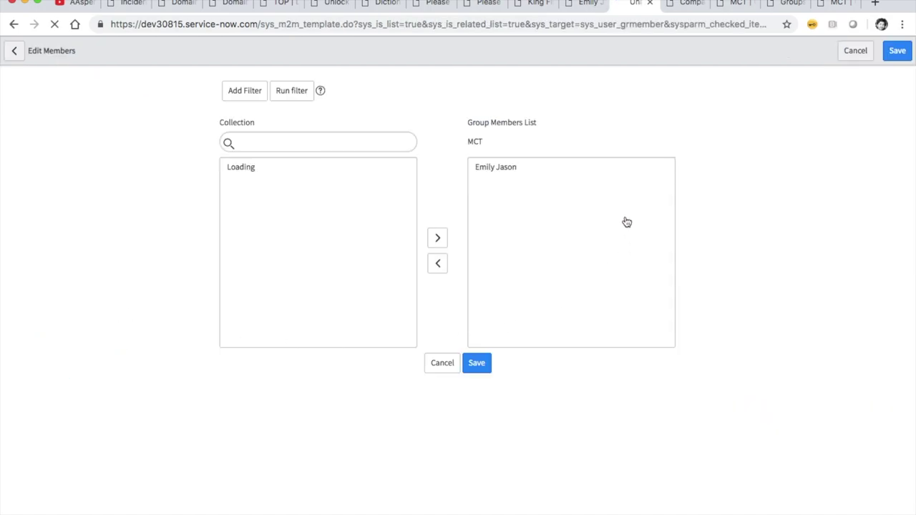
click(497, 228)
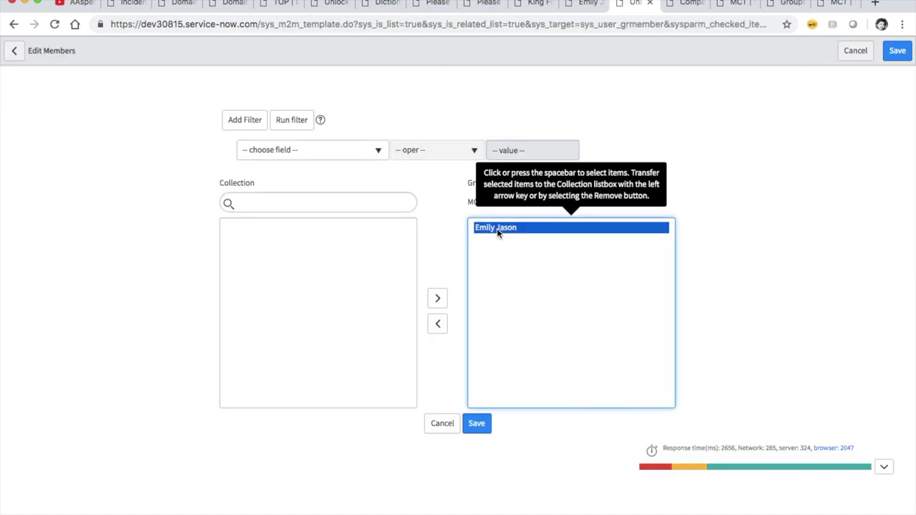
click(438, 322)
click(476, 424)
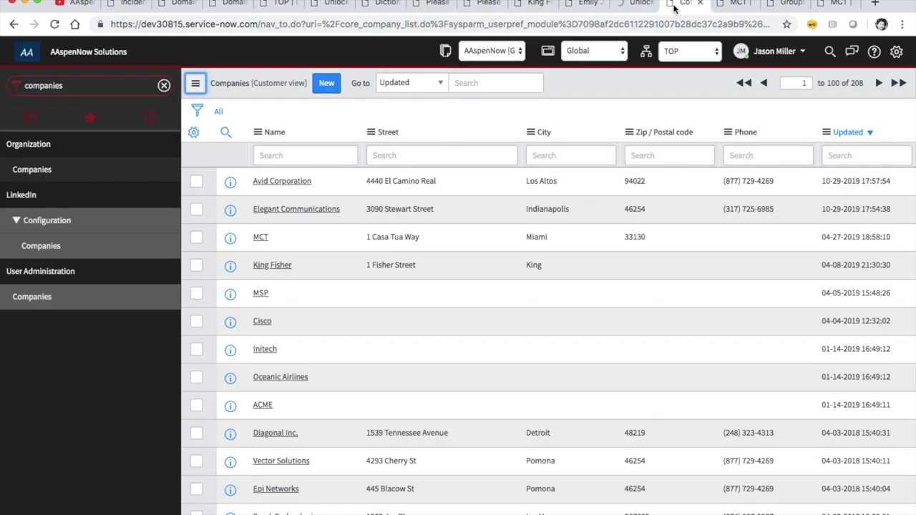
Check the King Fisher company record and its users, and reload the MCT user's record to refresh its group memberships.
click(676, 5)
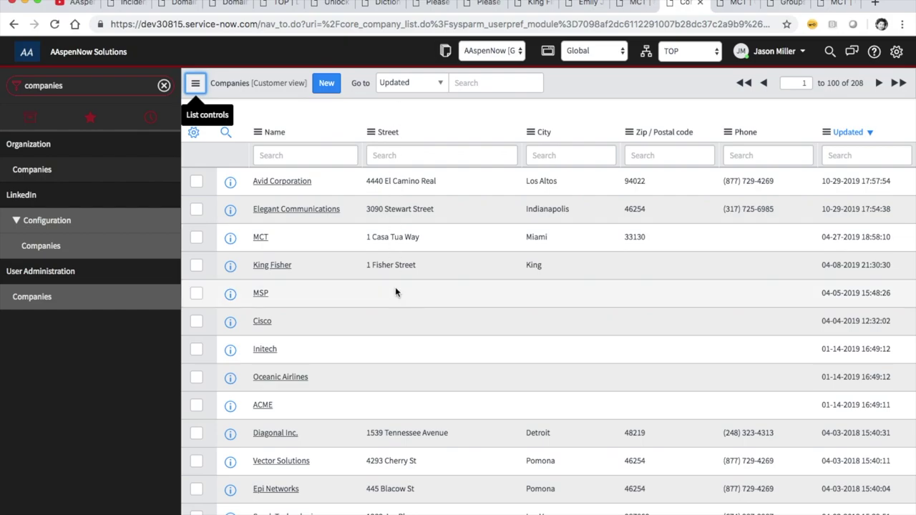
click(282, 269)
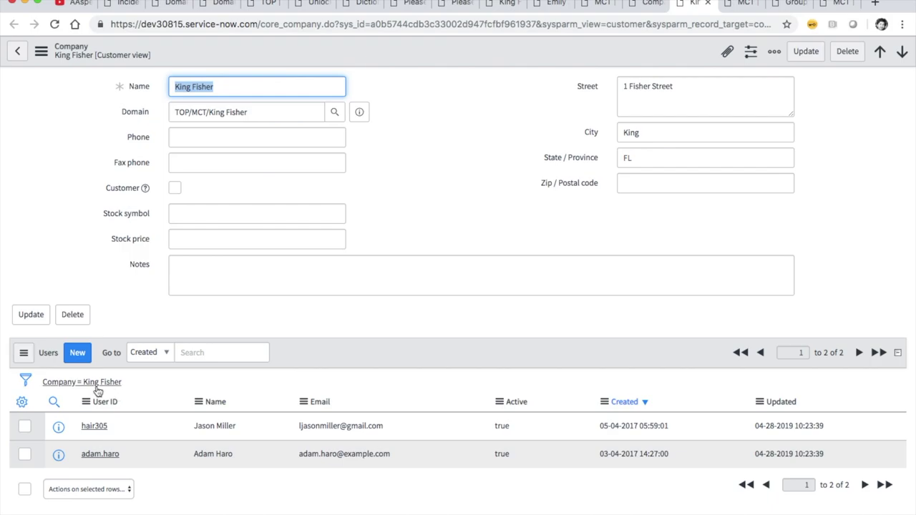
click(555, 5)
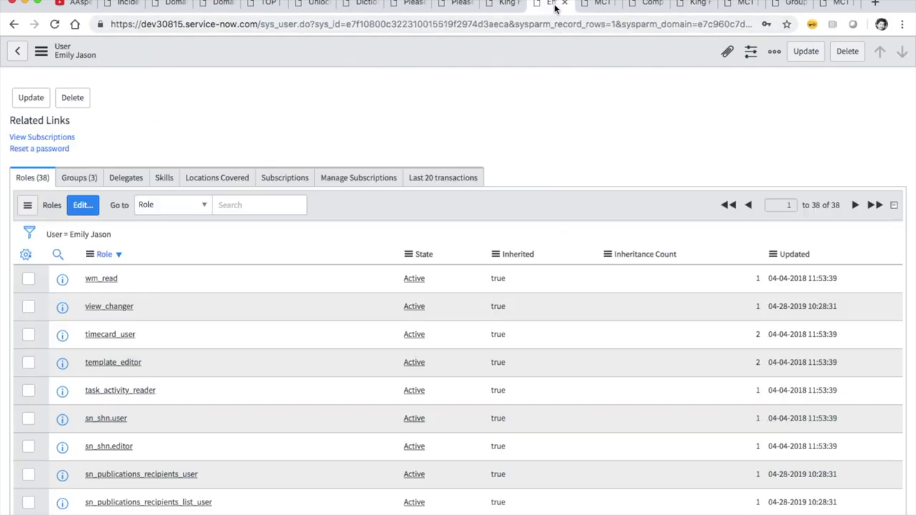
click(84, 178)
right_click(259, 53)
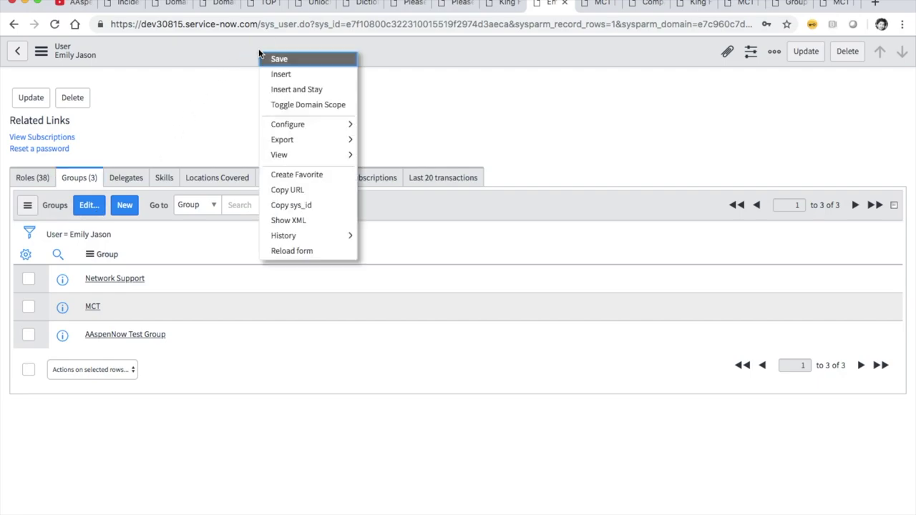
click(276, 249)
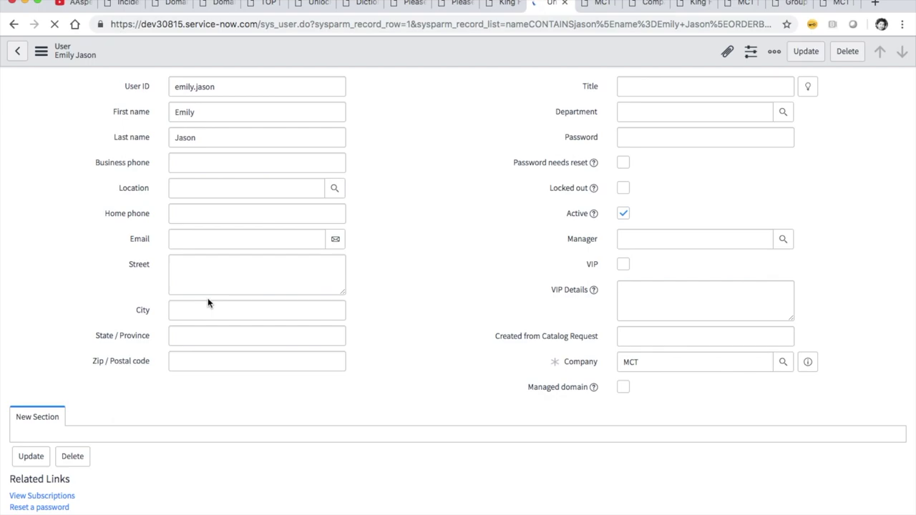
Try to find a King group among the groups available for the MCT user's memberships.
click(89, 361)
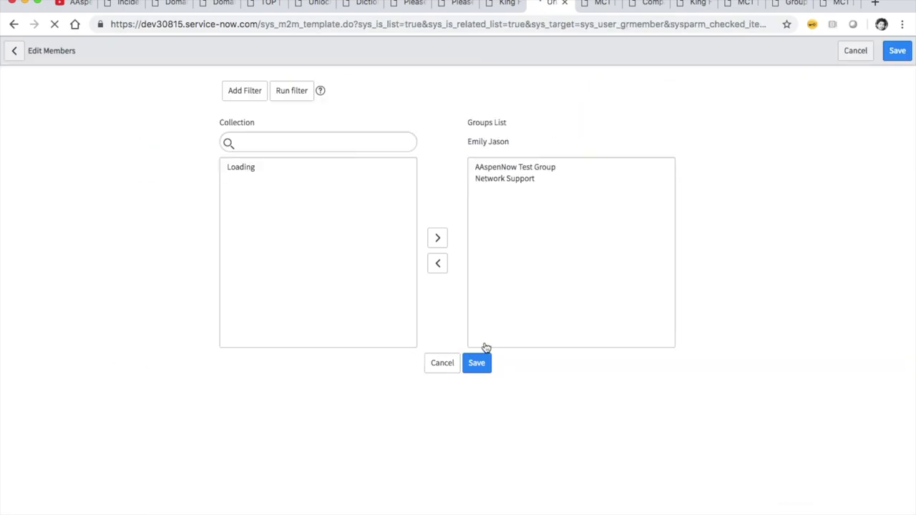
click(274, 200)
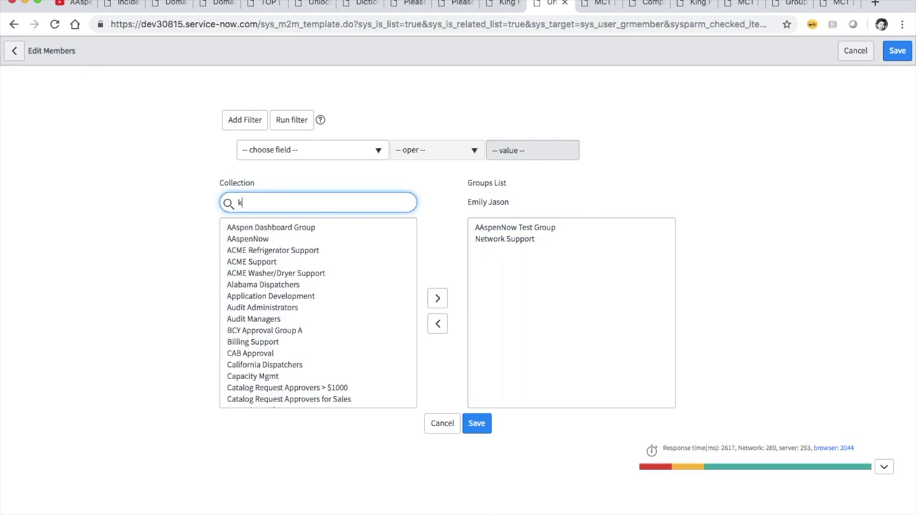
text(knig)
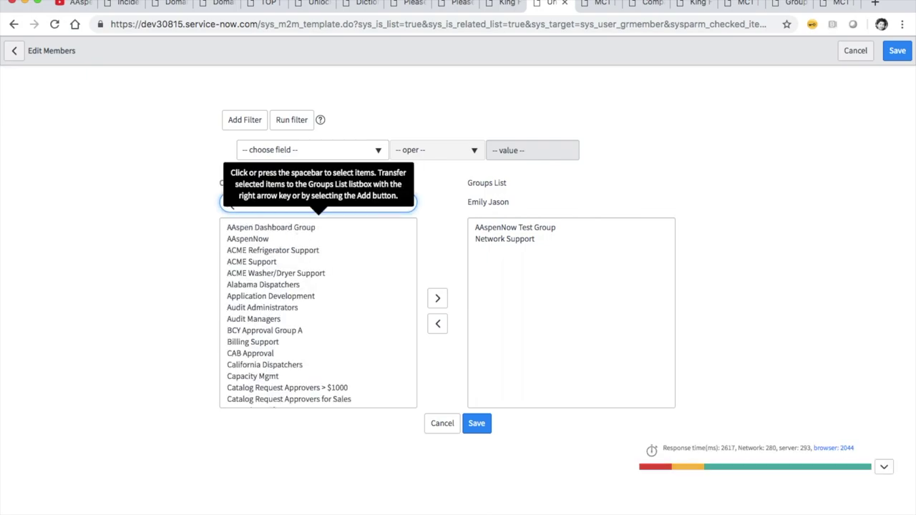
key(BackSpace)
key(BackSpace)
key(BackSpace)
text(ing)
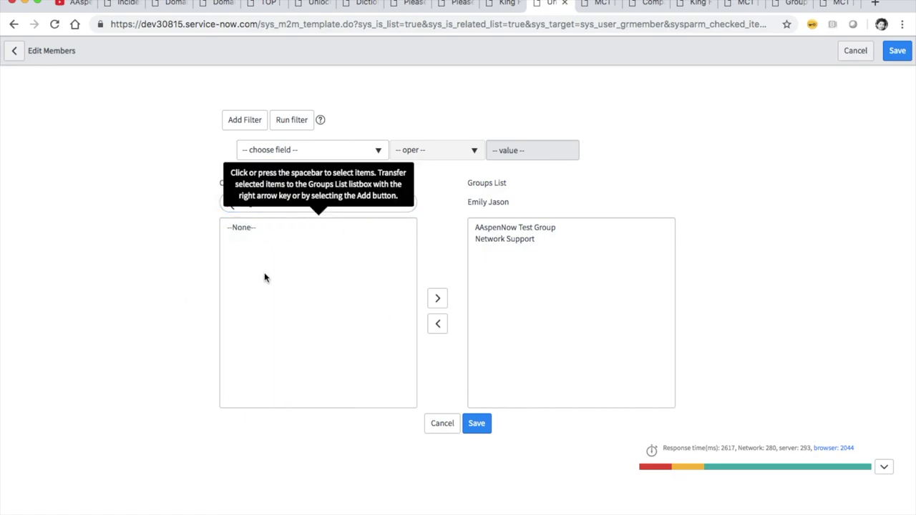
click(281, 203)
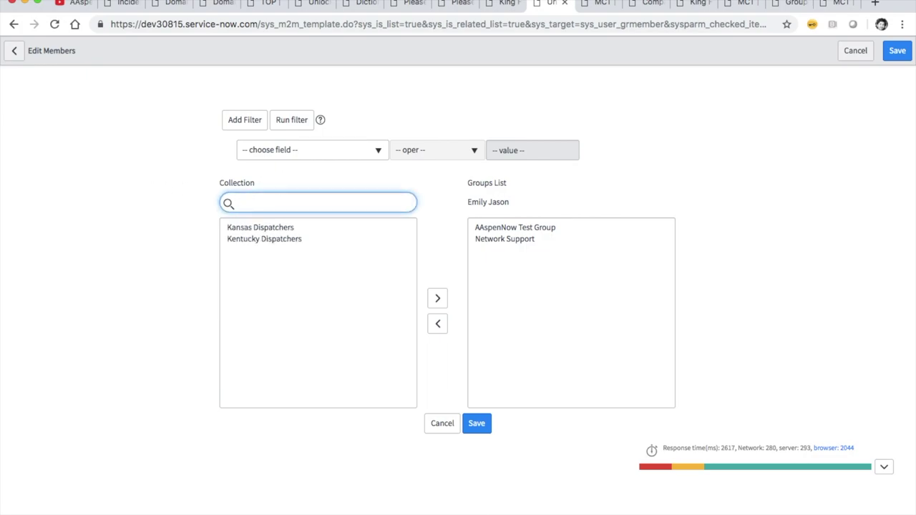
text(k)
click(441, 424)
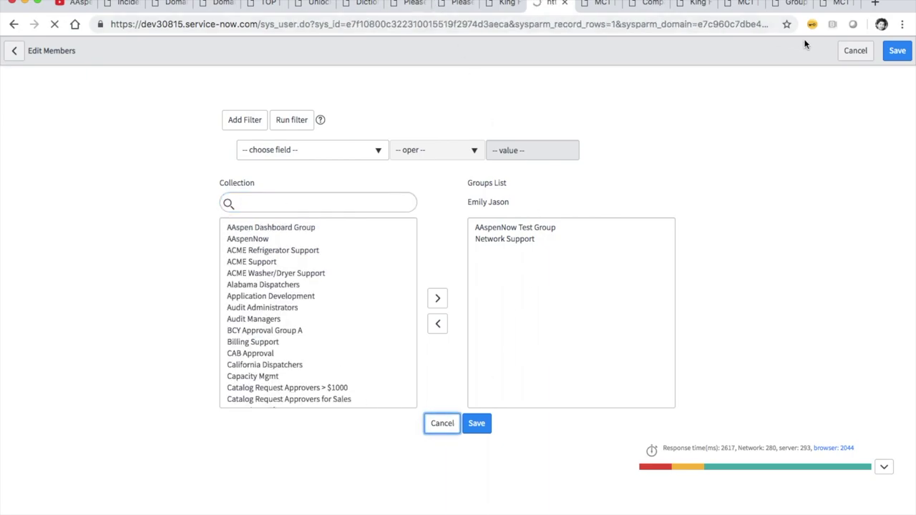
Create a group named King Fisher with the MCT user as manager and King Fisher as company, and save it.
click(794, 4)
scroll(350, 278, down, 1)
scroll(351, 275, up, 1)
click(255, 83)
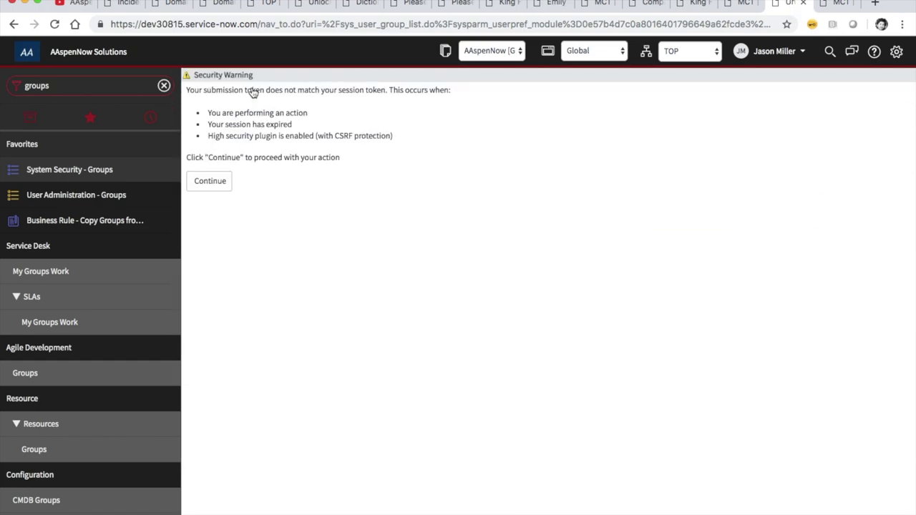
click(219, 184)
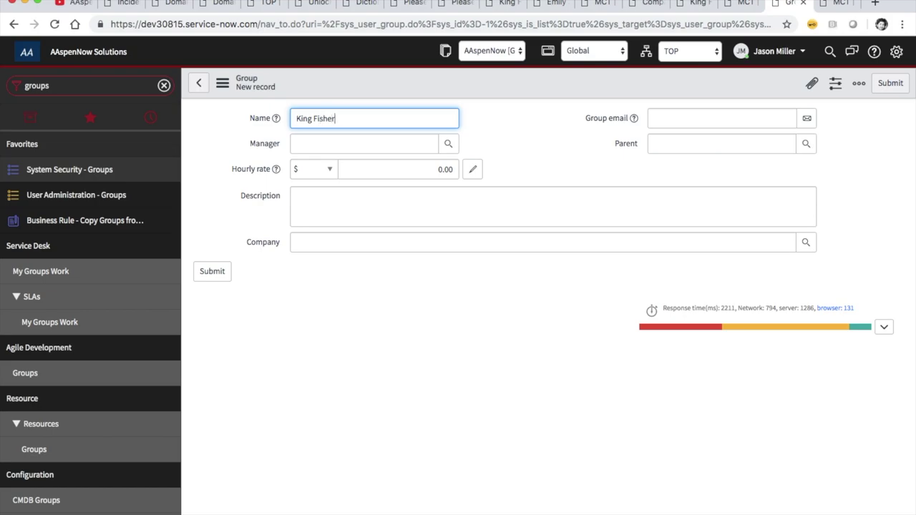
click(376, 150)
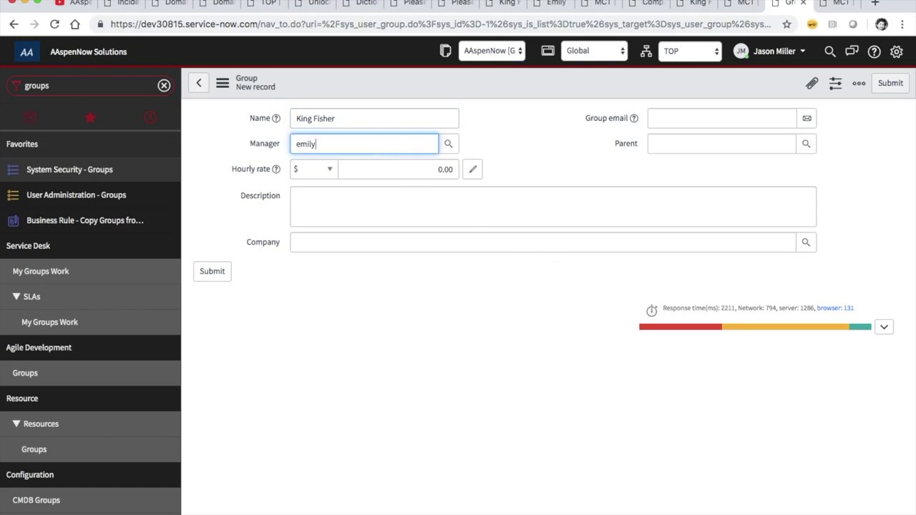
click(351, 170)
click(331, 245)
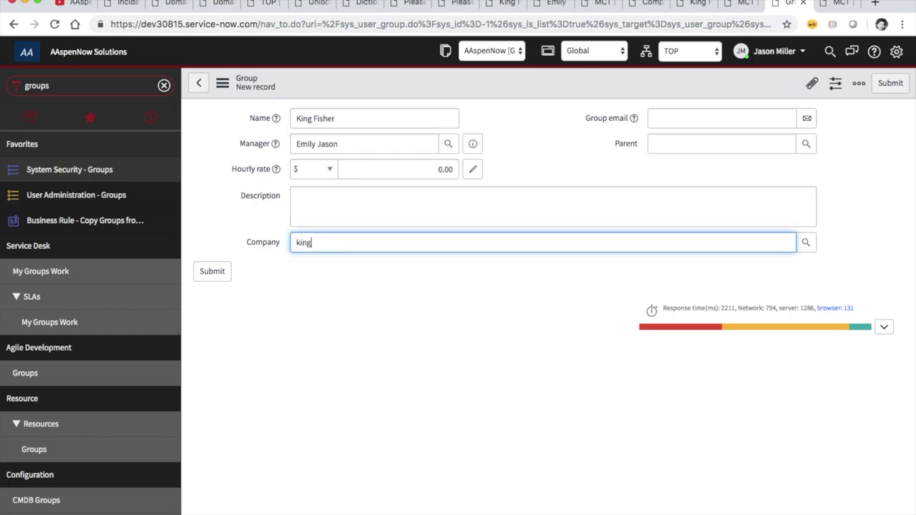
click(312, 261)
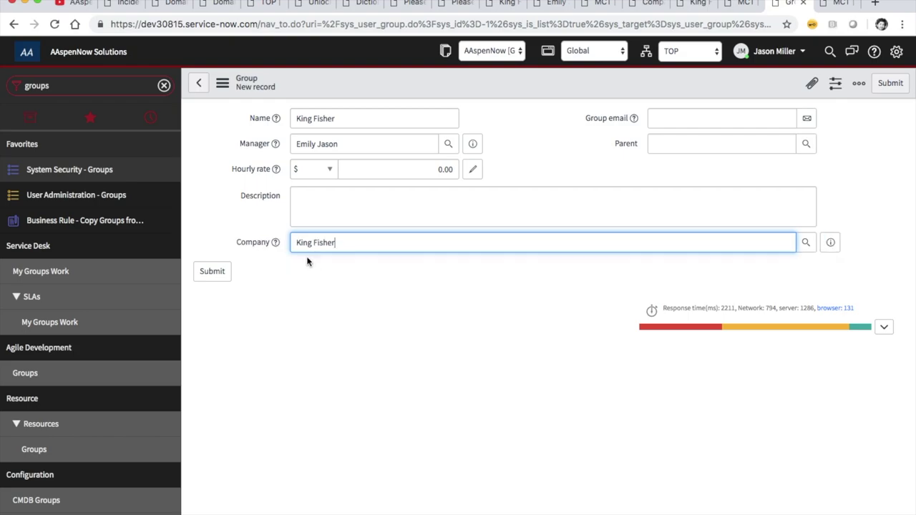
click(222, 83)
click(241, 91)
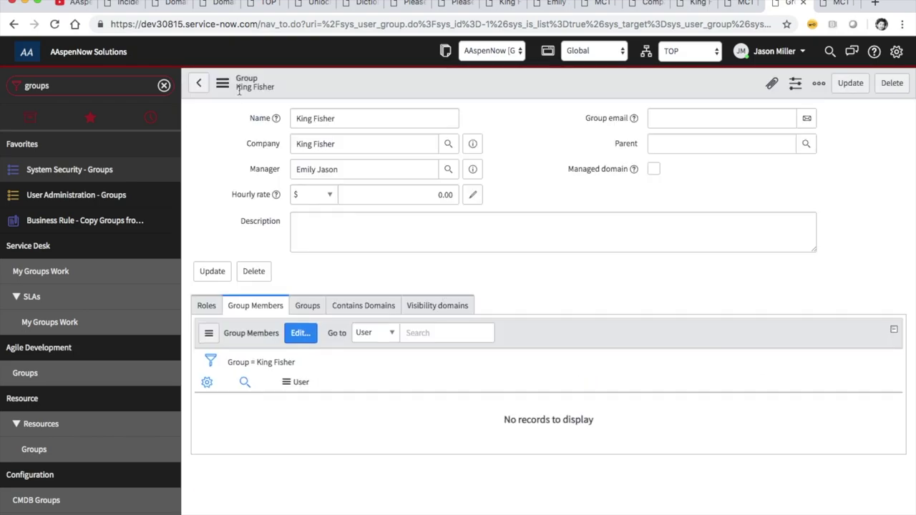
Try to find the manager by first name among the users available as King Fisher group members.
click(302, 335)
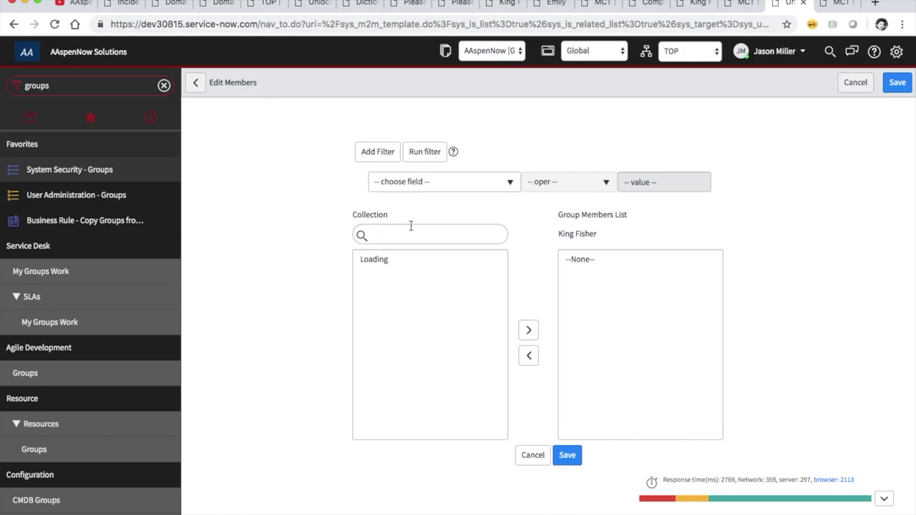
click(405, 241)
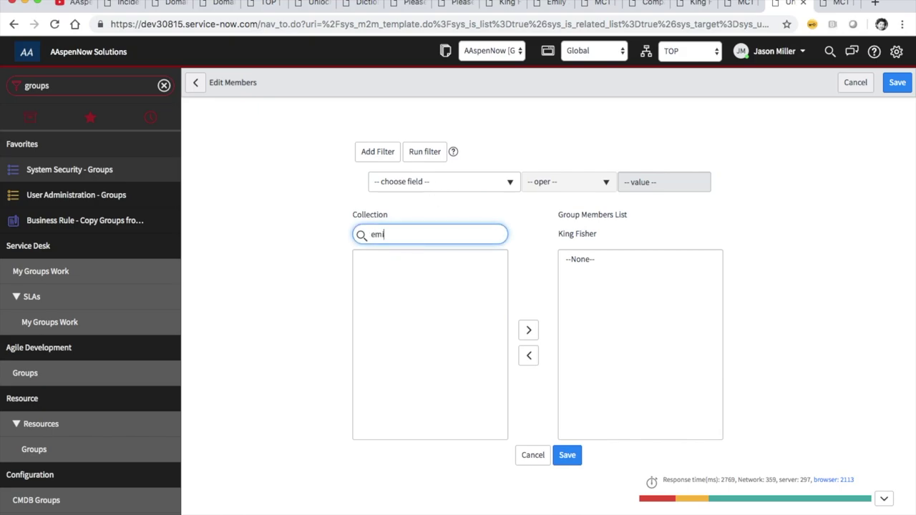
text(emily)
key(BackSpace)
key(BackSpace)
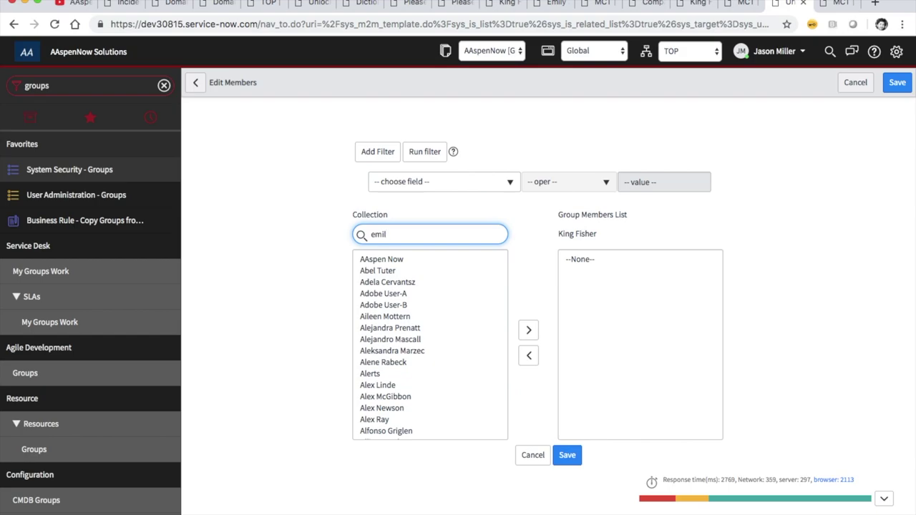
click(536, 455)
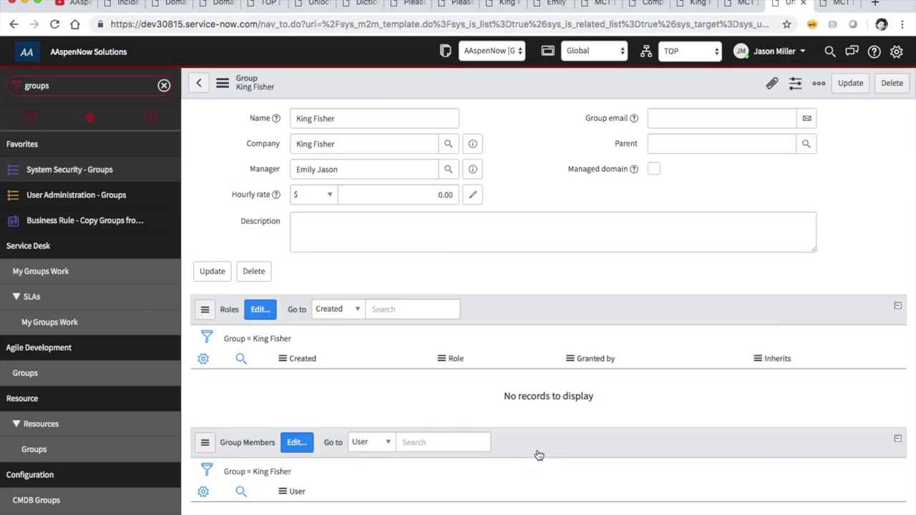
Clear the manager of the King Fisher group.
click(359, 169)
drag(364, 170, 270, 168)
key(BackSpace)
click(228, 179)
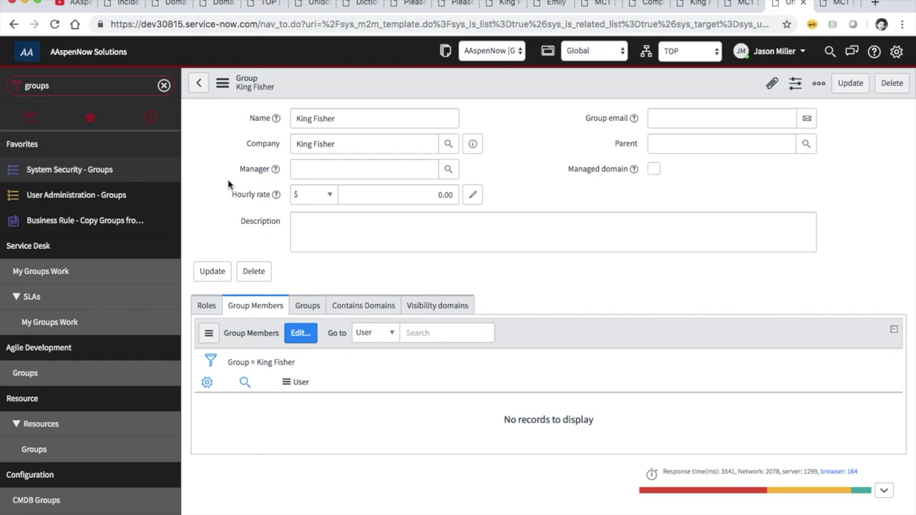
Save the King Fisher group with its manager field left empty.
click(222, 84)
click(244, 93)
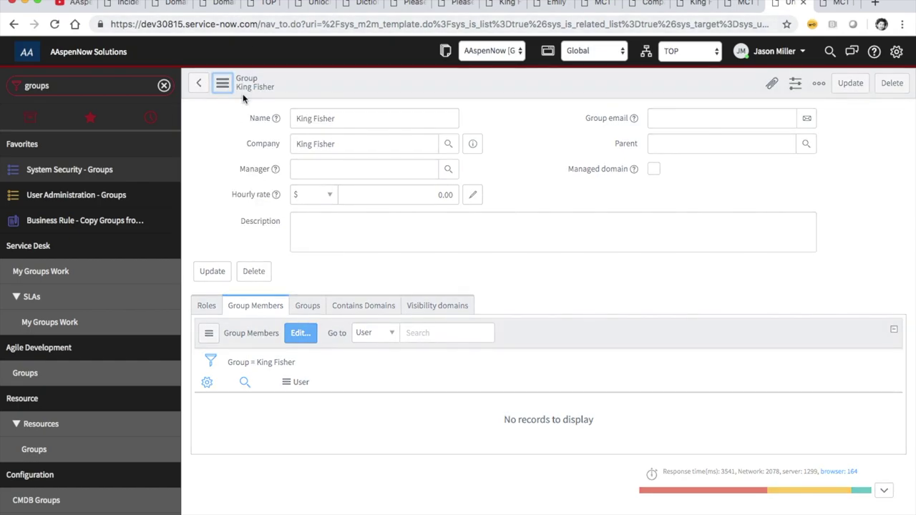
Search the users available as King Fisher group members by first name, and preview the group's company record.
click(301, 335)
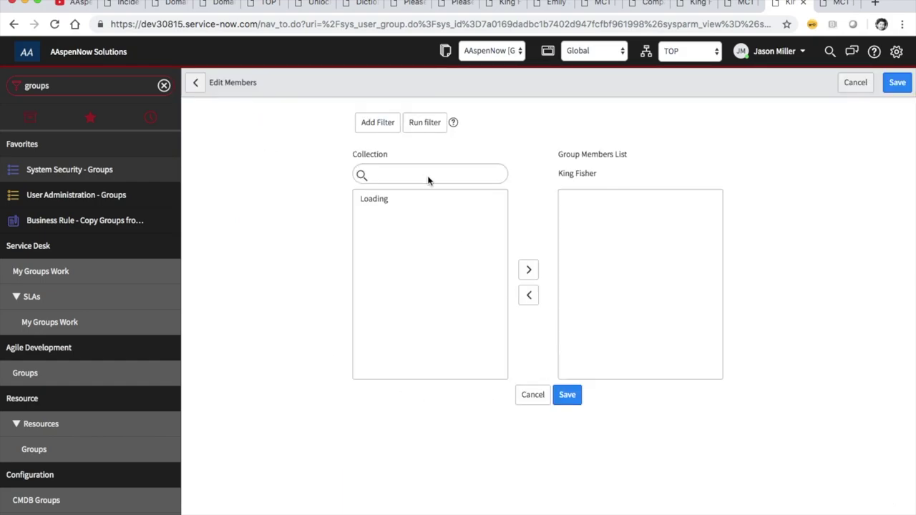
click(433, 234)
text(emi)
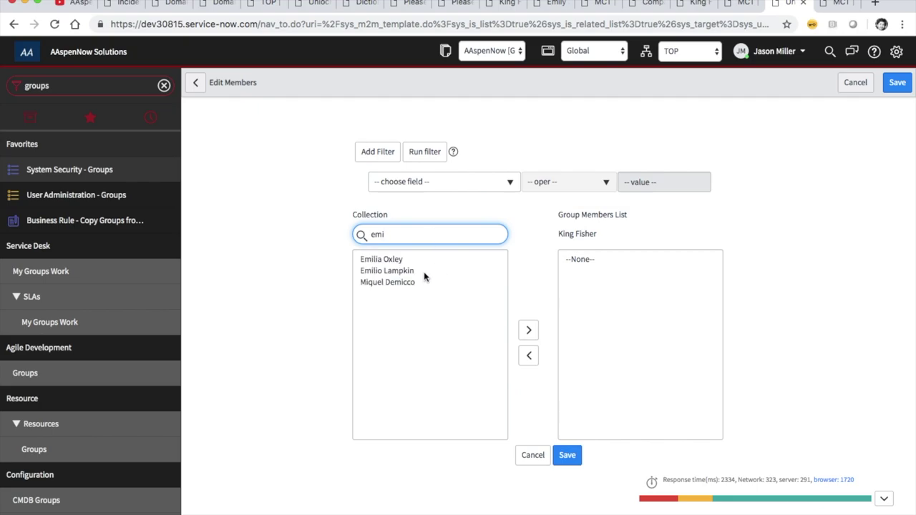
click(537, 459)
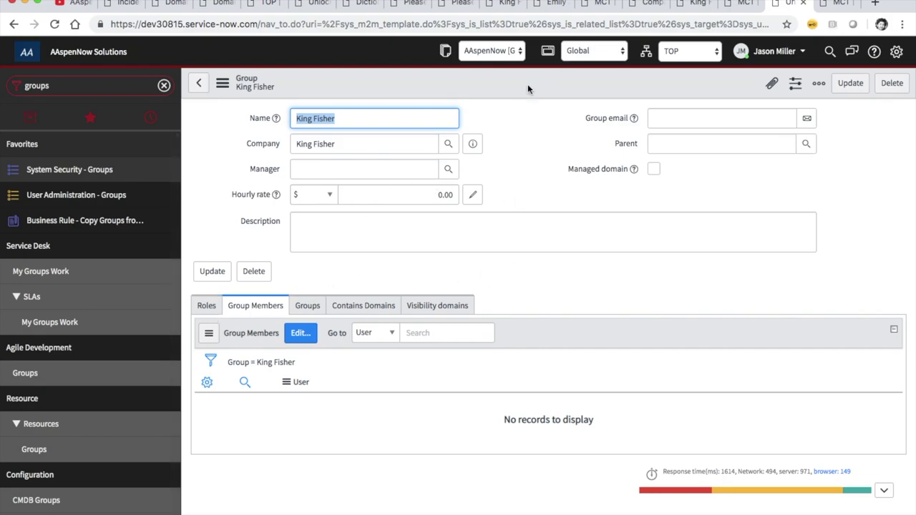
click(473, 144)
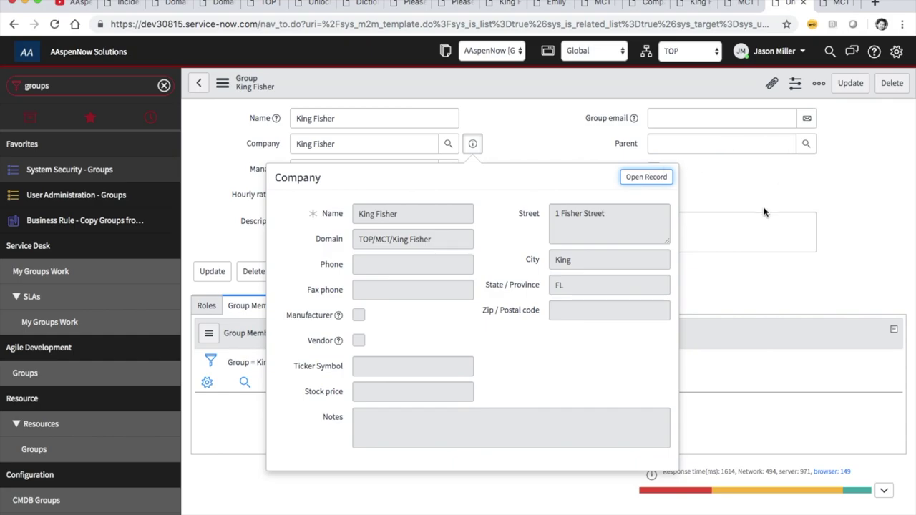
click(749, 175)
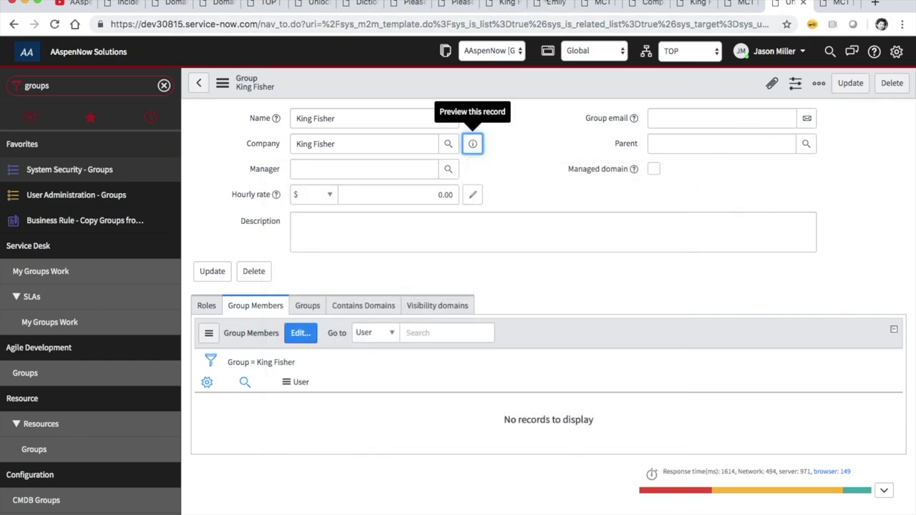
Set the company on the MCT user's record to King Fisher and save the record.
click(548, 4)
click(707, 361)
key(super+a)
key(BackSpace)
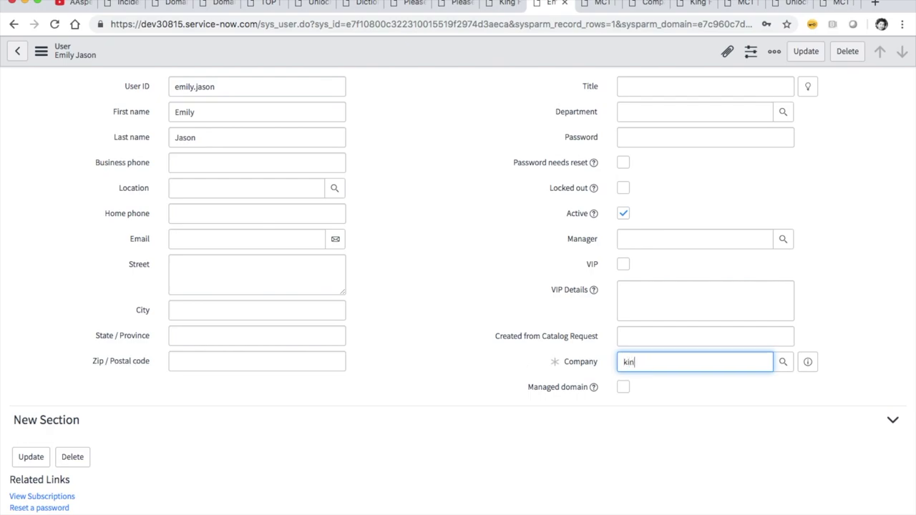
key(Down)
key(Return)
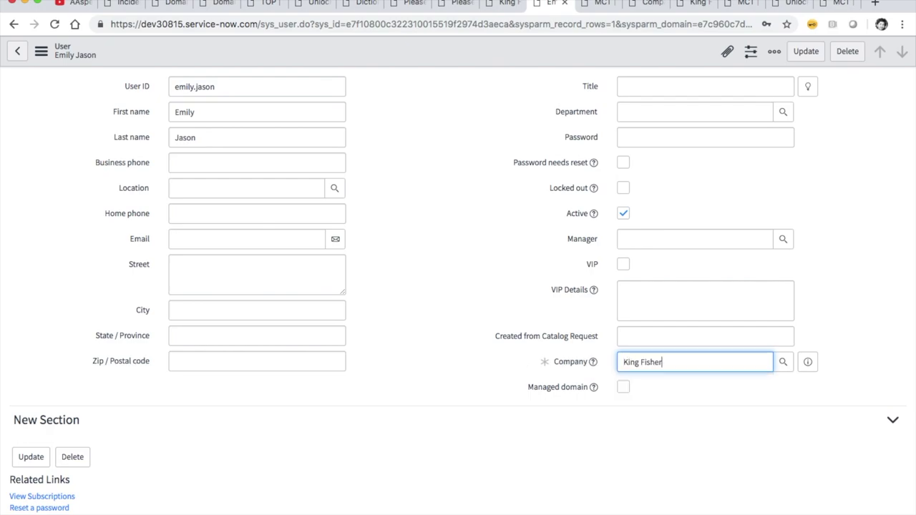
click(41, 51)
click(58, 62)
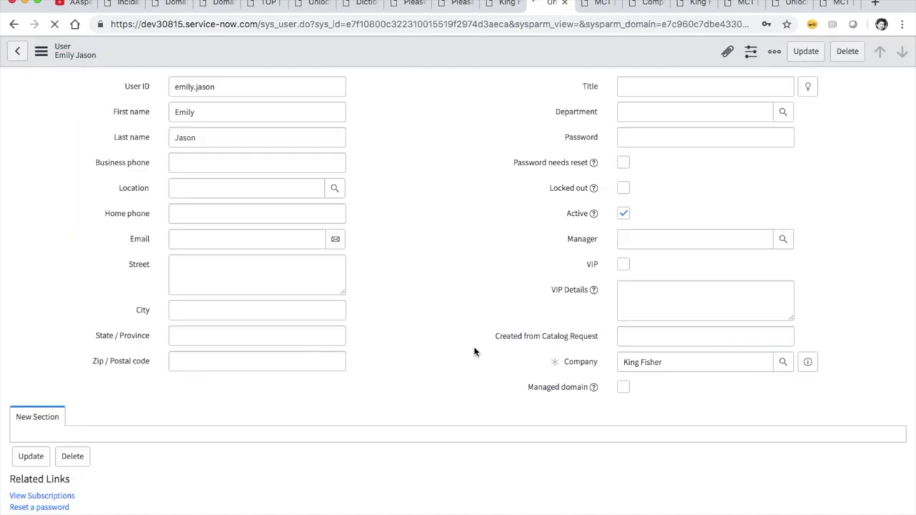
Add the user to the King Fisher group through the user's group memberships and save them.
scroll(474, 352, down, 5)
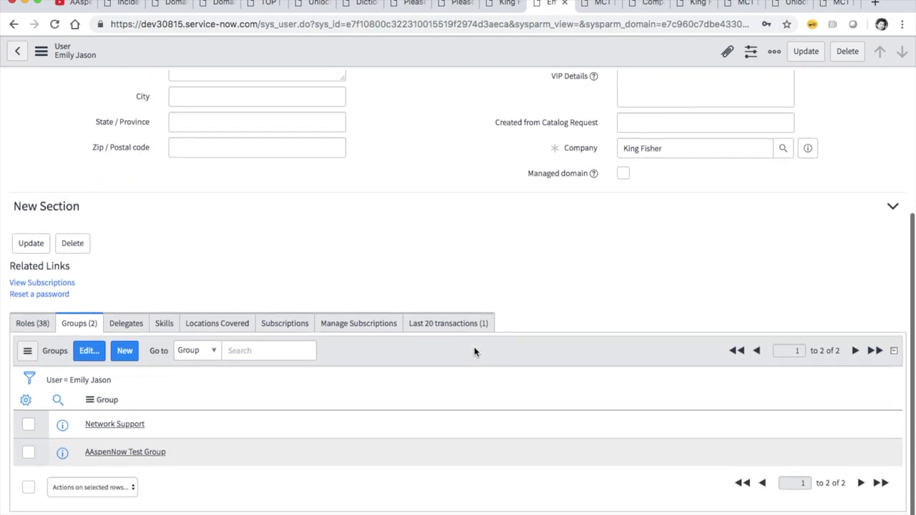
click(89, 351)
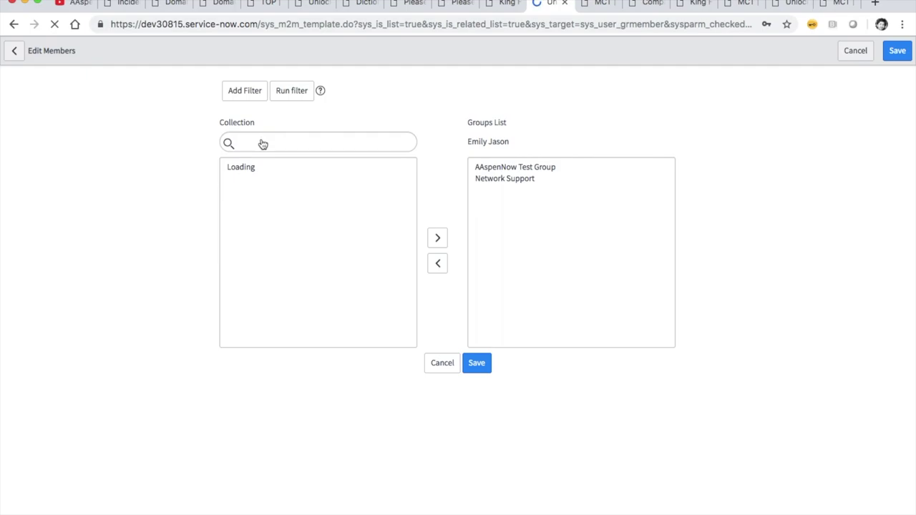
click(266, 204)
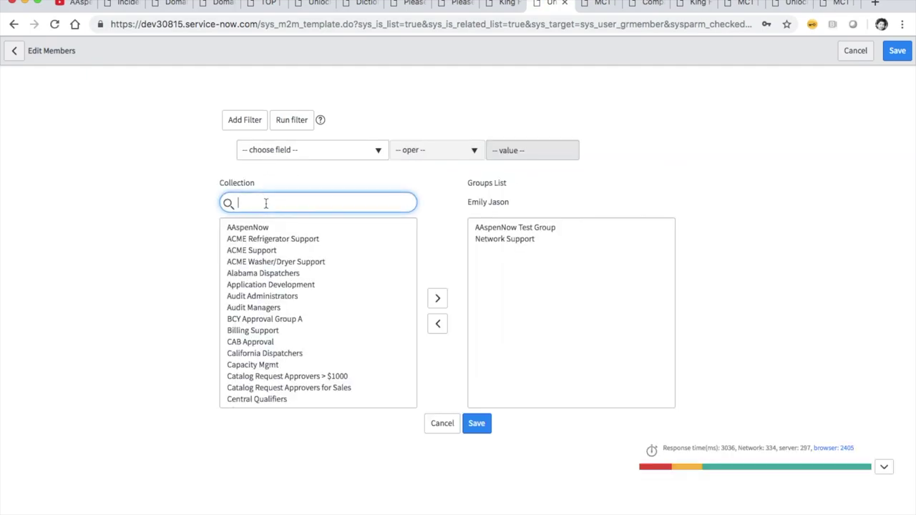
text(ki)
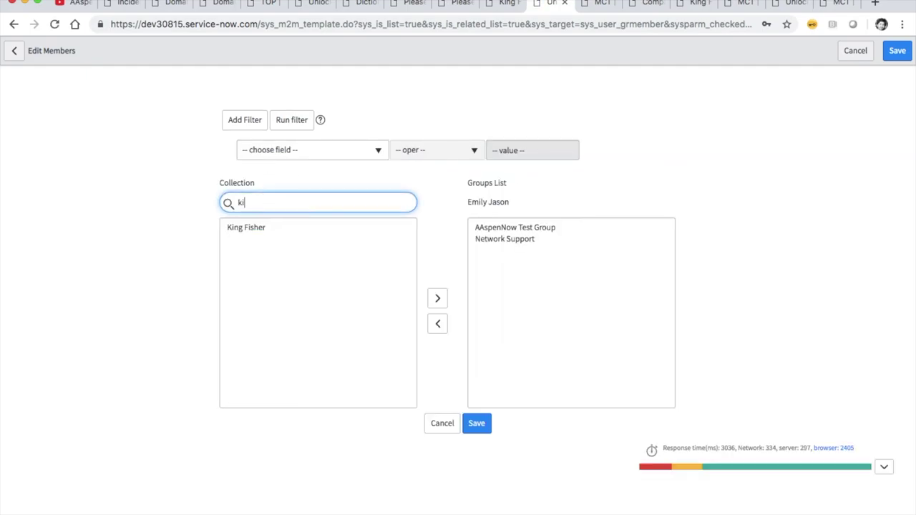
click(282, 227)
click(436, 299)
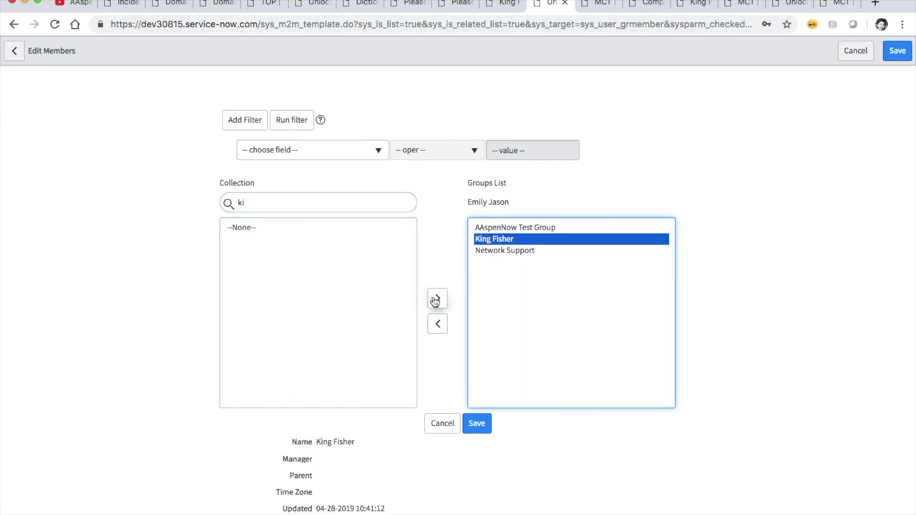
click(480, 426)
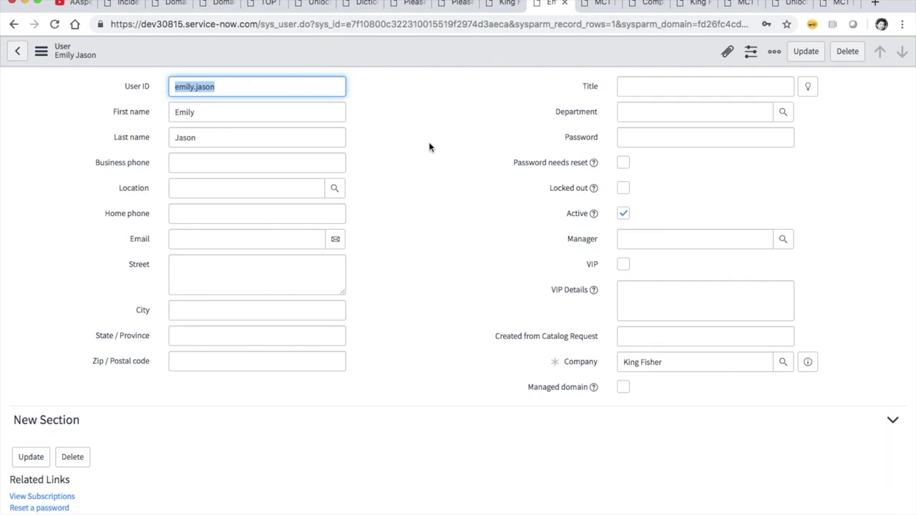
Check the domain assigned to the user by temporarily enabling Managed domain.
click(420, 358)
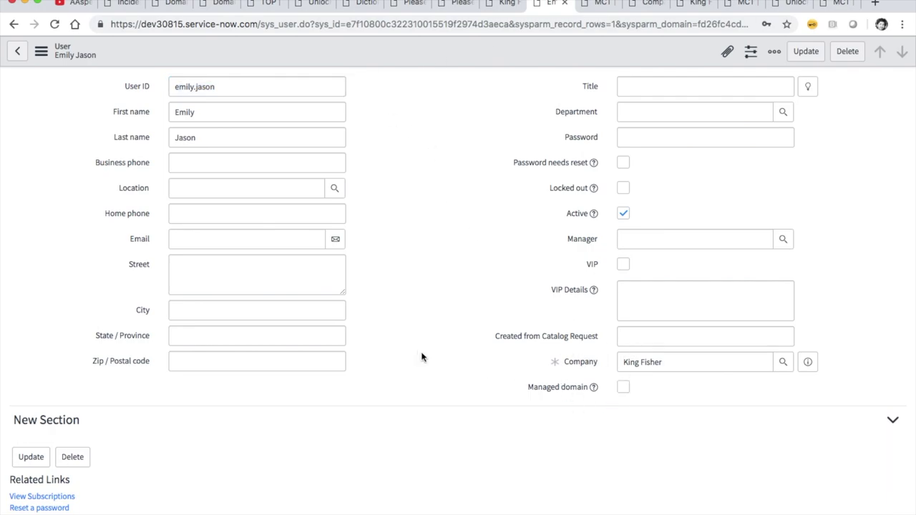
click(621, 387)
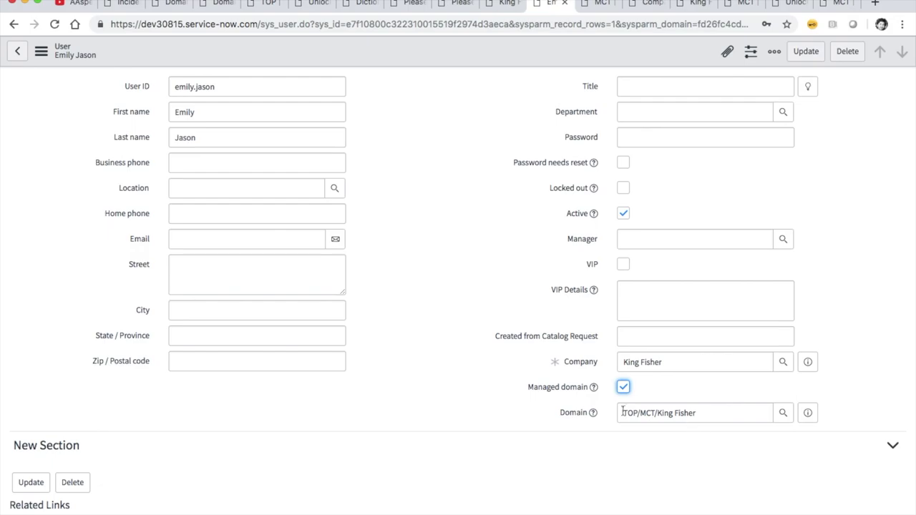
click(623, 387)
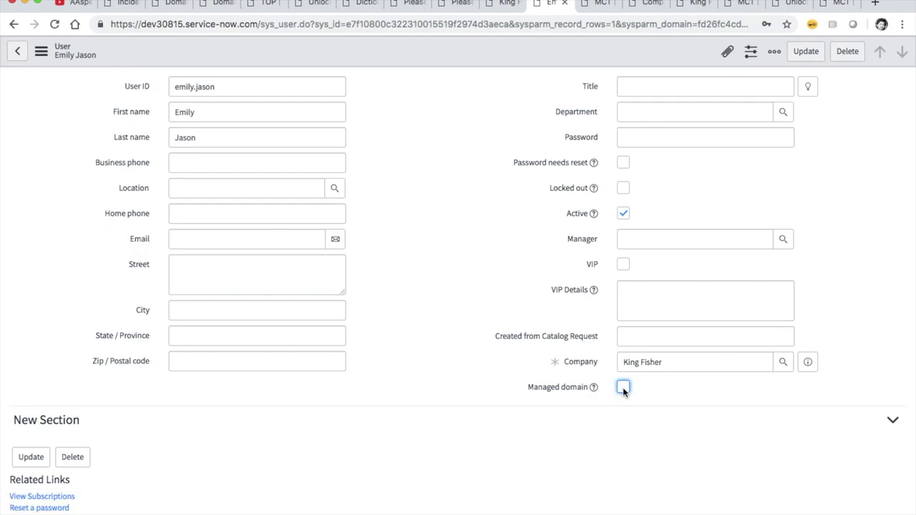
Impersonate the user who was moved to King Fisher.
click(118, 4)
click(755, 56)
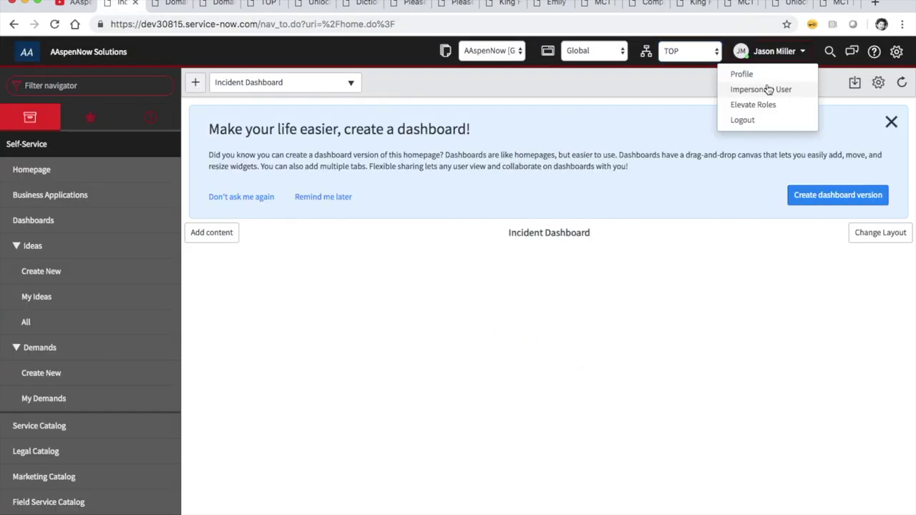
click(767, 89)
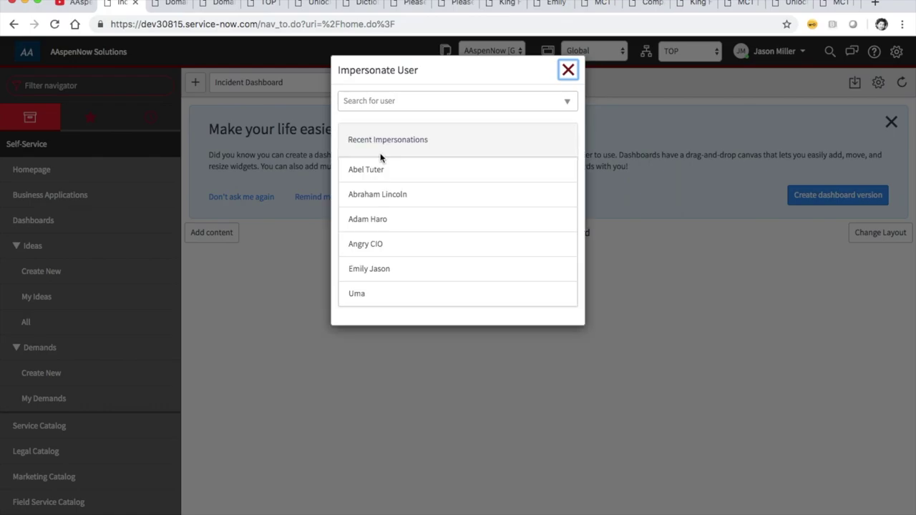
click(374, 271)
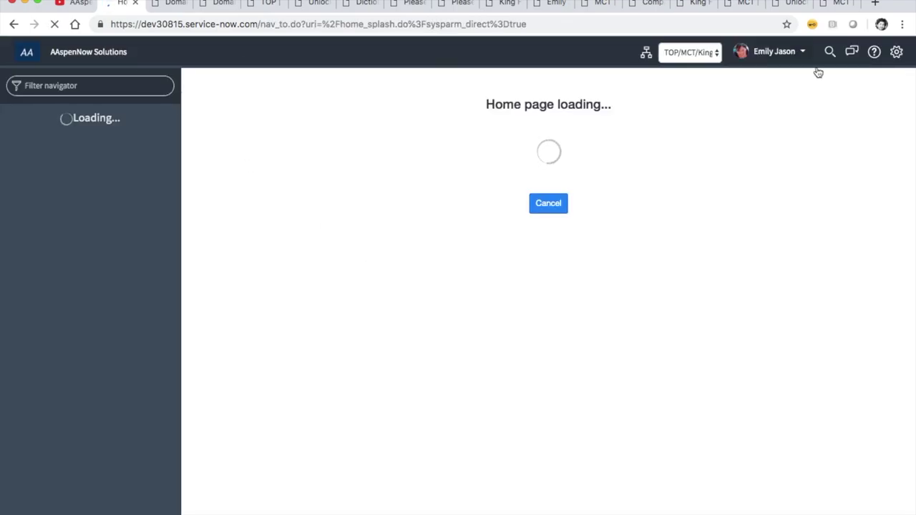
Check which domains the impersonated user can choose in the domain picker.
click(718, 57)
click(724, 76)
click(714, 59)
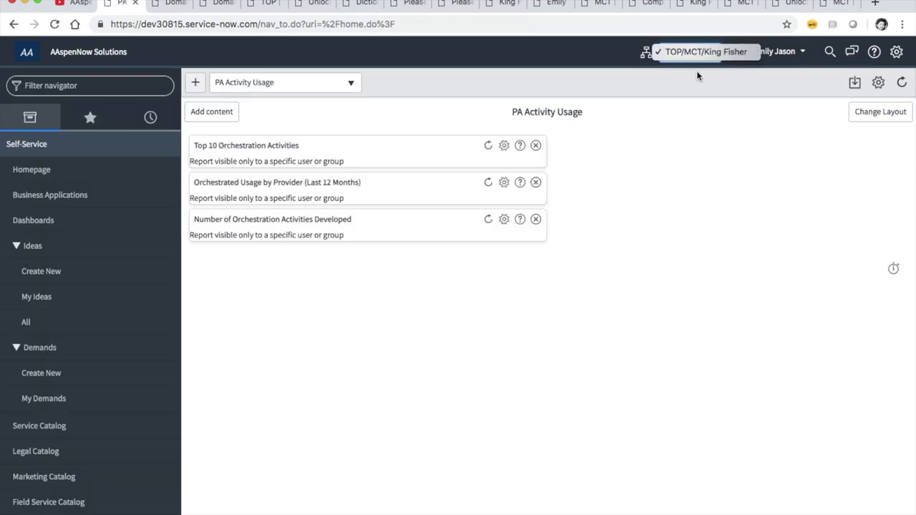
click(600, 73)
Open the incident list from the navigation history and filter out incidents in the global domain.
click(159, 120)
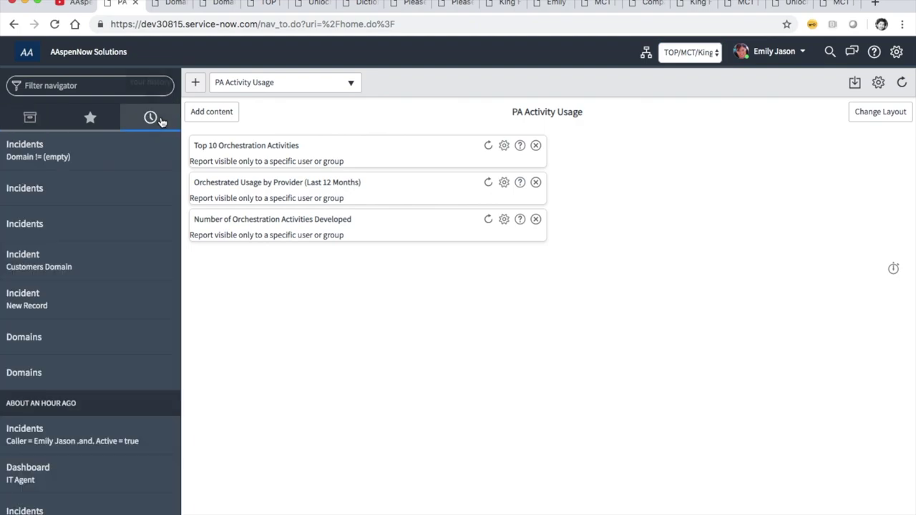
click(92, 188)
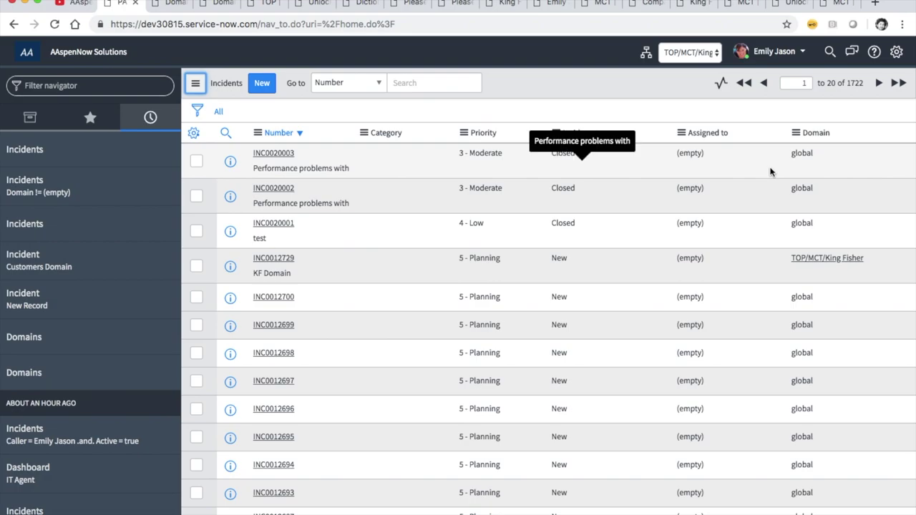
right_click(828, 263)
click(835, 235)
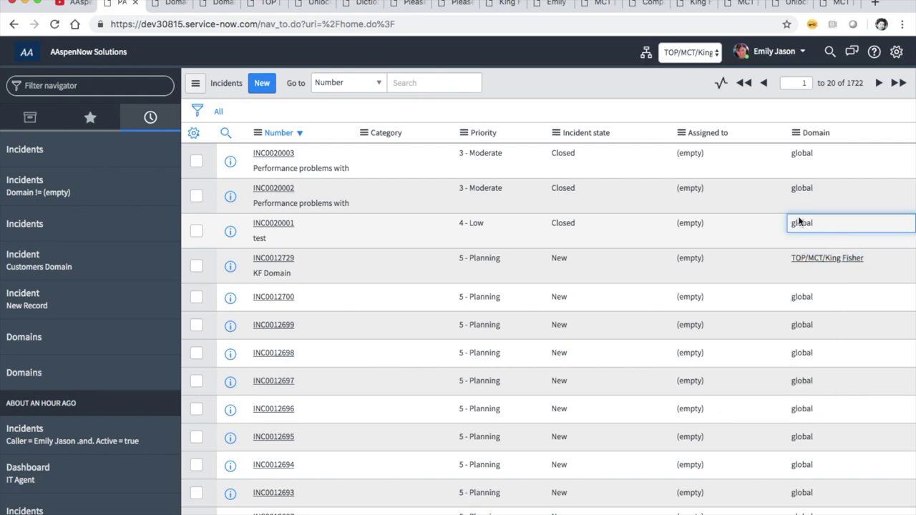
right_click(799, 223)
key(Escape)
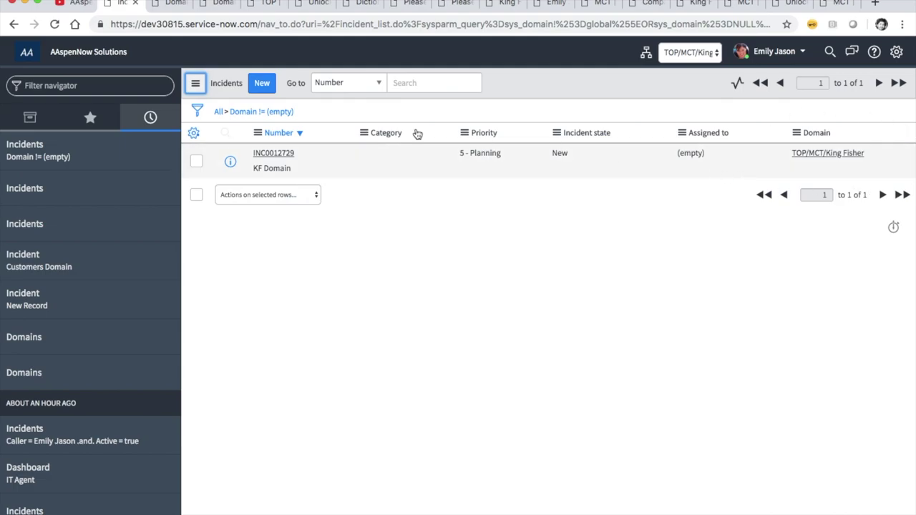
Clear the incident list filter and switch the impersonation back to the administrator account.
click(218, 113)
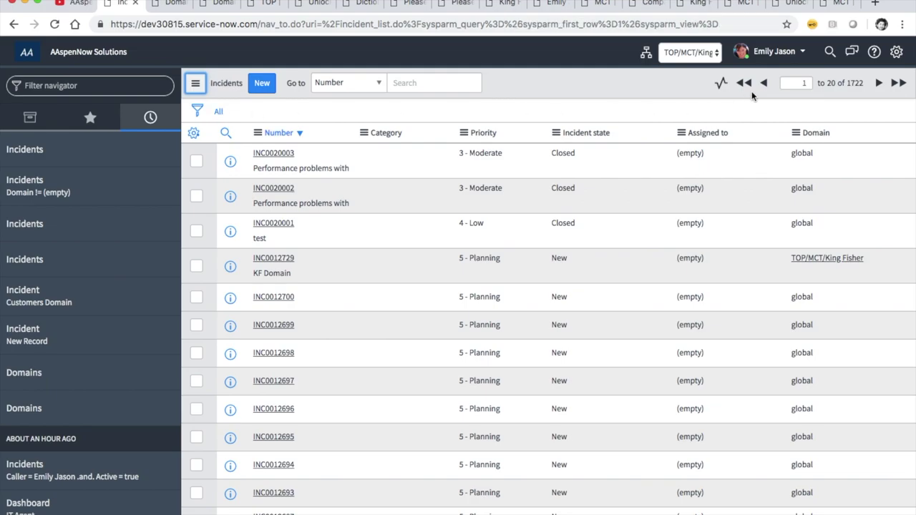
click(773, 52)
click(773, 90)
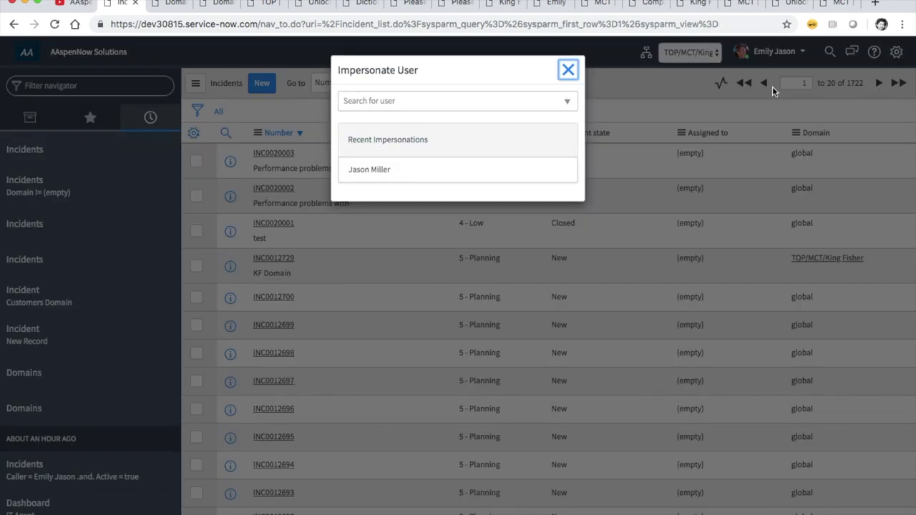
click(372, 169)
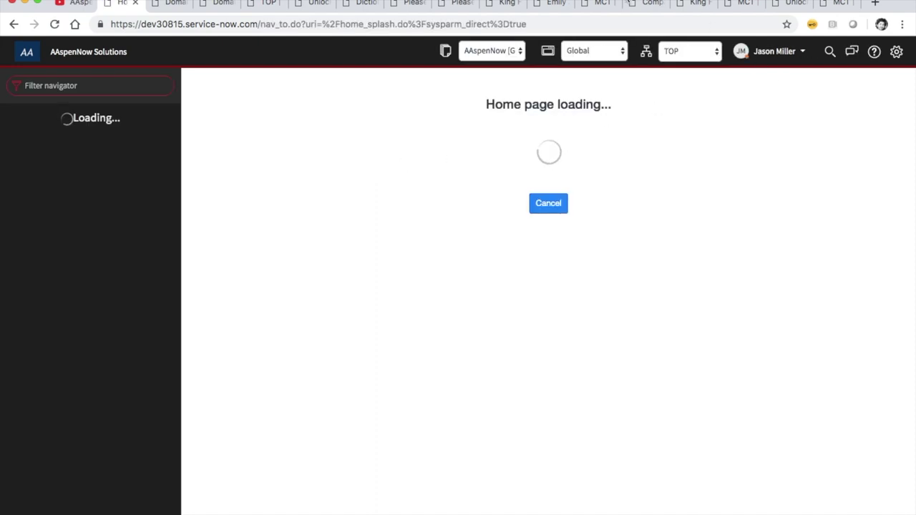
Close the open company records of King Fisher and MCT.
click(646, 4)
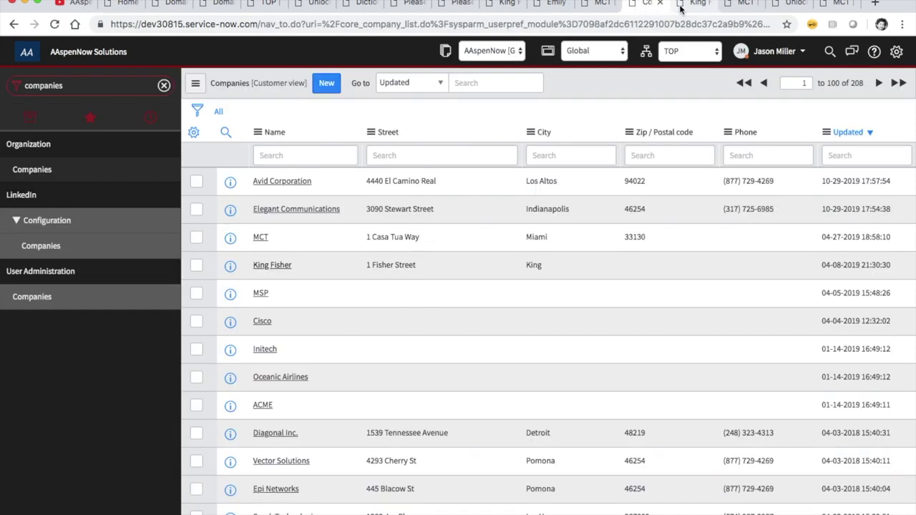
click(681, 5)
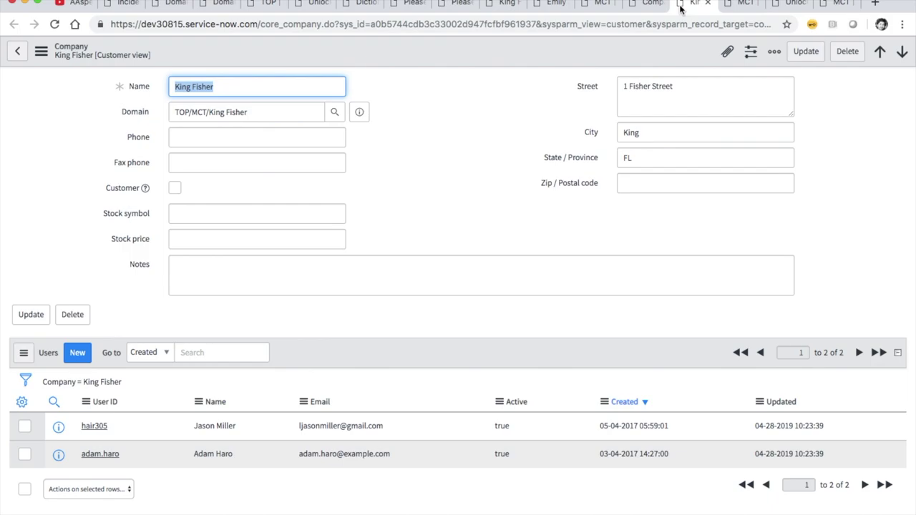
click(708, 4)
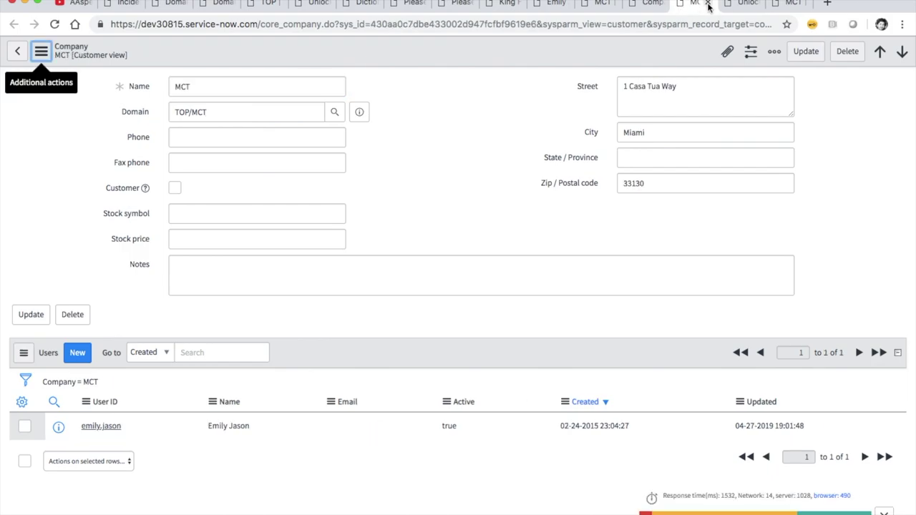
click(708, 4)
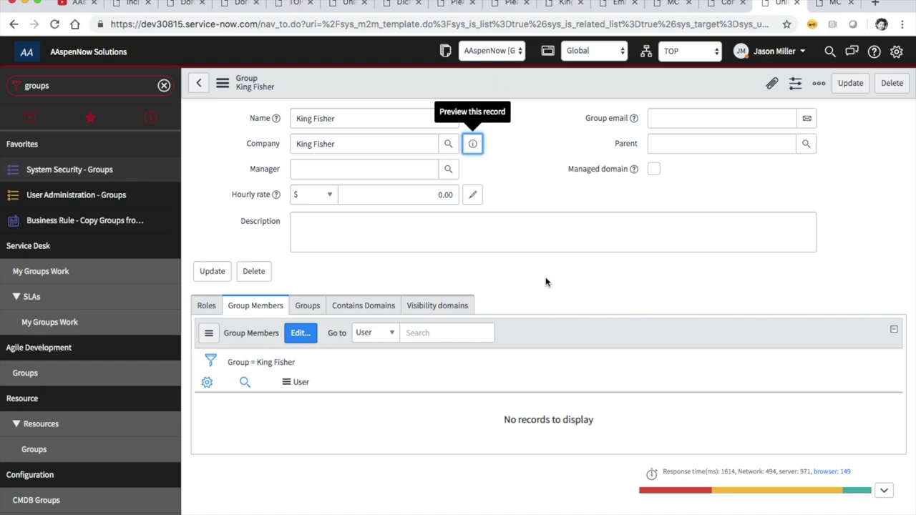
Check which domains can be added to the King Fisher group's visibility domains, then cancel the edit.
click(447, 307)
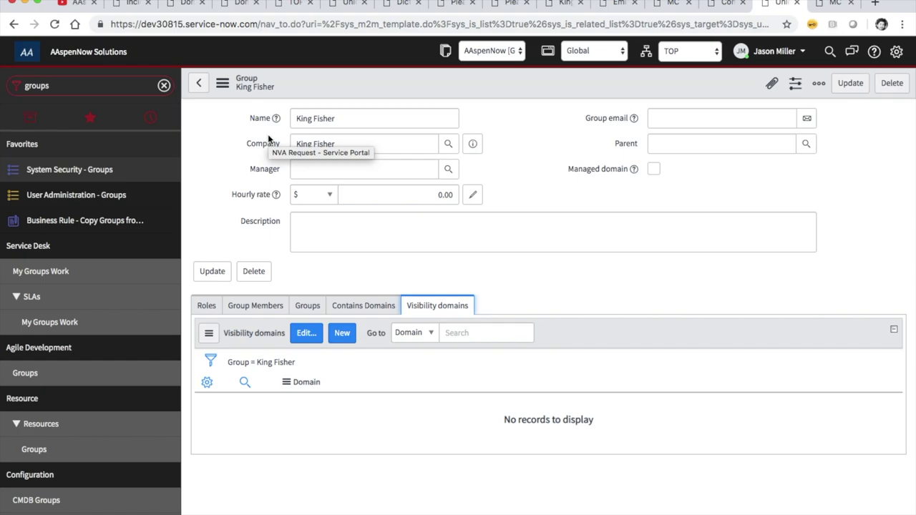
click(312, 342)
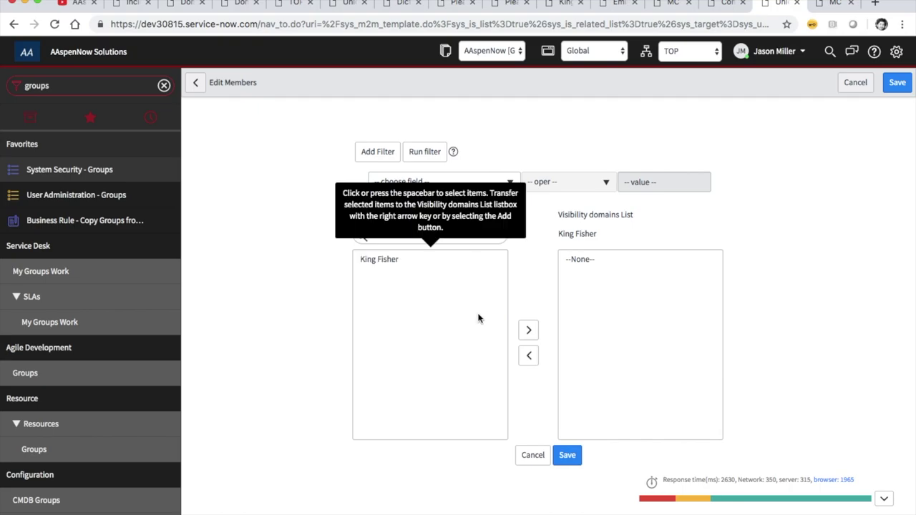
click(432, 264)
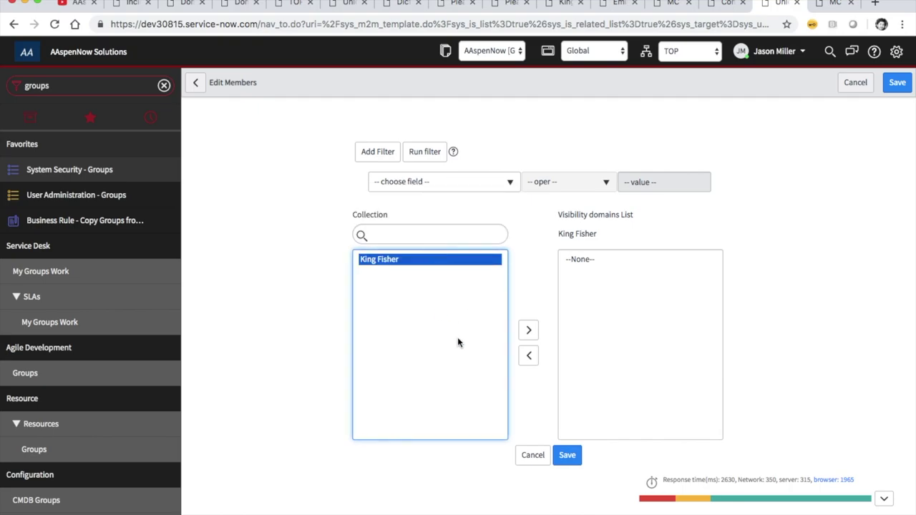
click(534, 457)
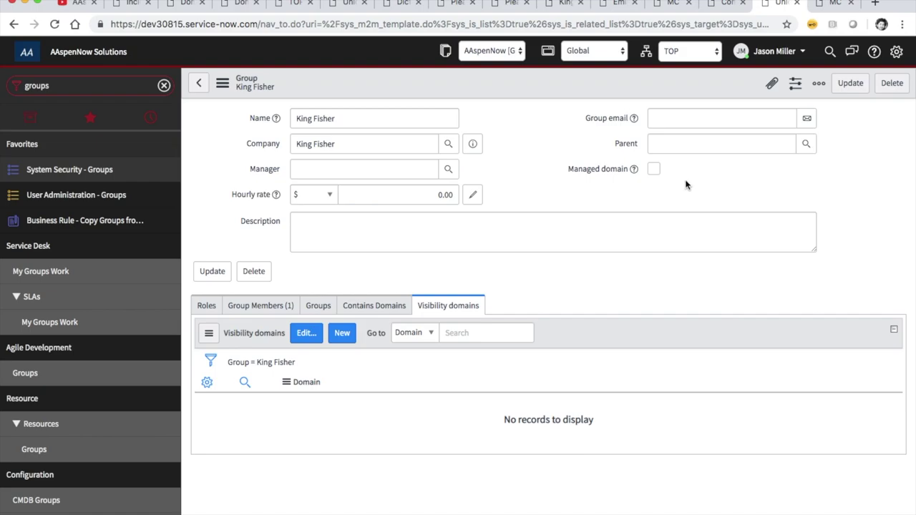
Switch the session domain to global and recheck the domains available for the King Fisher group's visibility list, cancelling the edit.
click(690, 51)
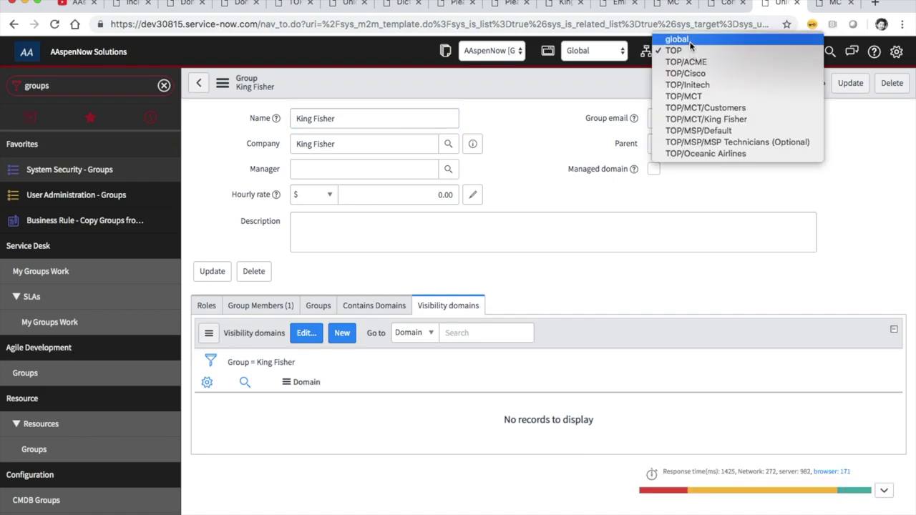
click(688, 36)
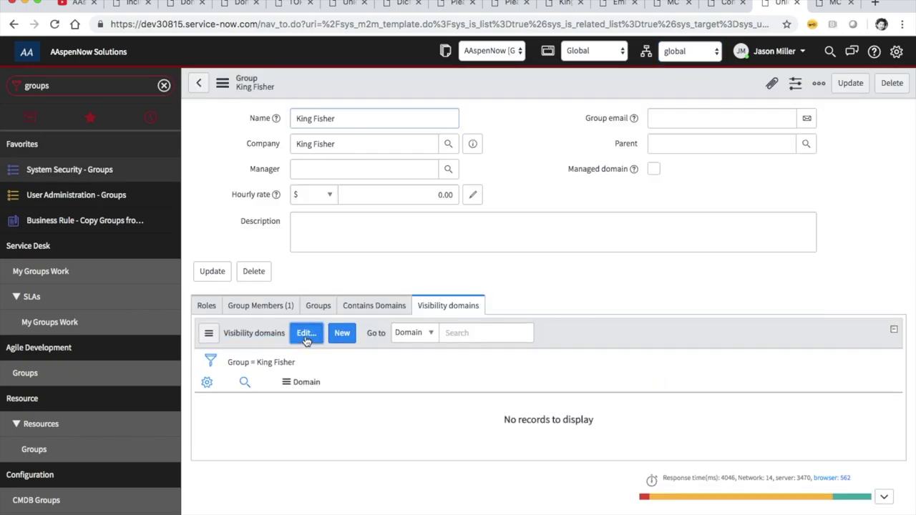
click(306, 340)
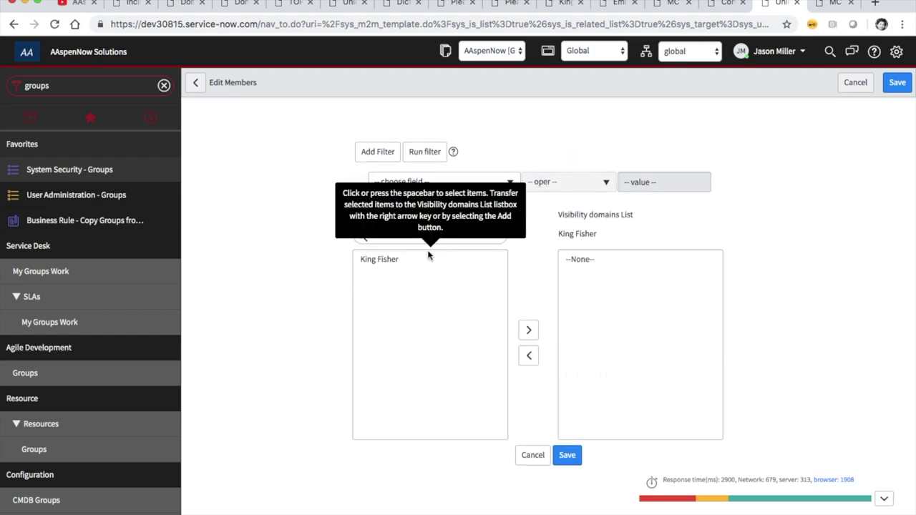
click(533, 456)
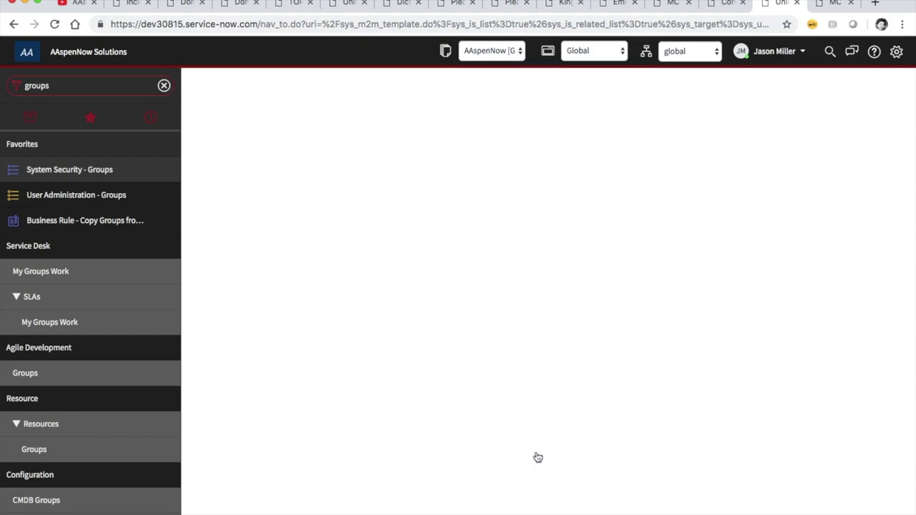
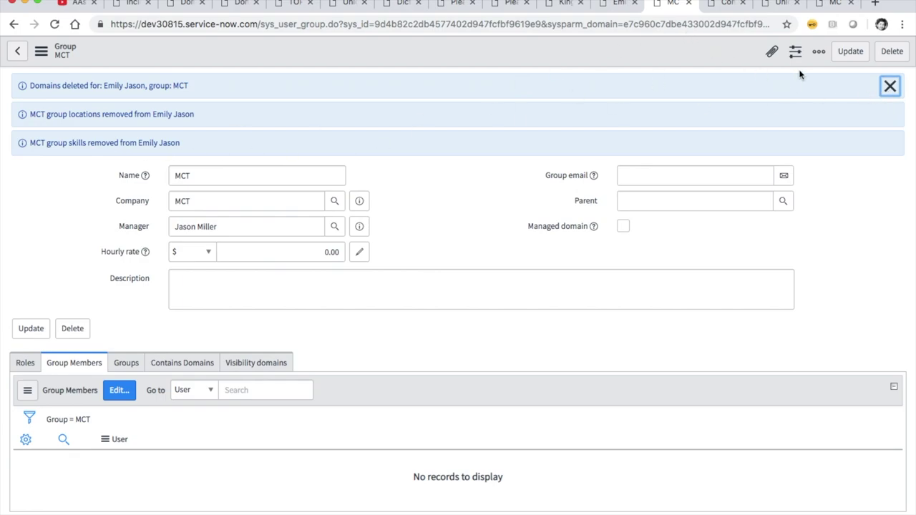
Dismiss the messages on the MCT group record and review the group memberships on the user's record.
click(890, 86)
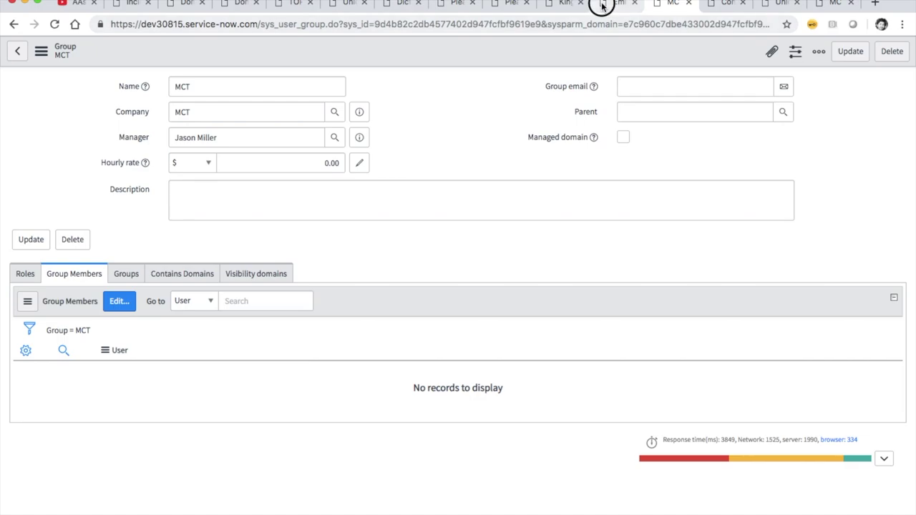
click(603, 5)
scroll(351, 296, down, 3)
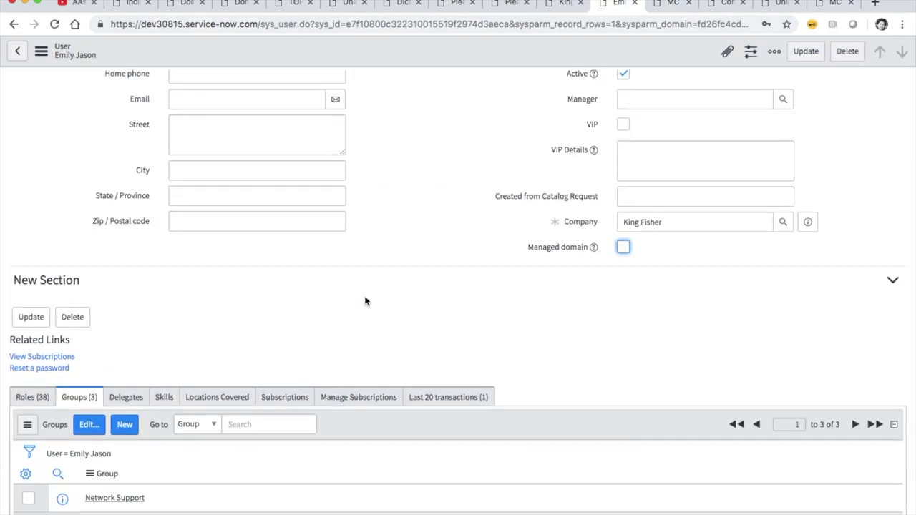
scroll(497, 343, down, 3)
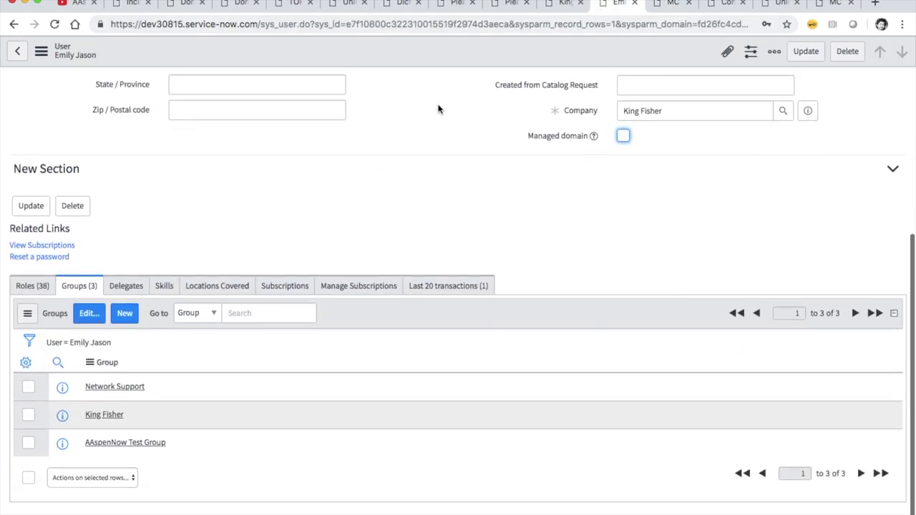
Toggle the domain scope on the user's record, dismiss the notification and recheck the company and groups.
right_click(420, 43)
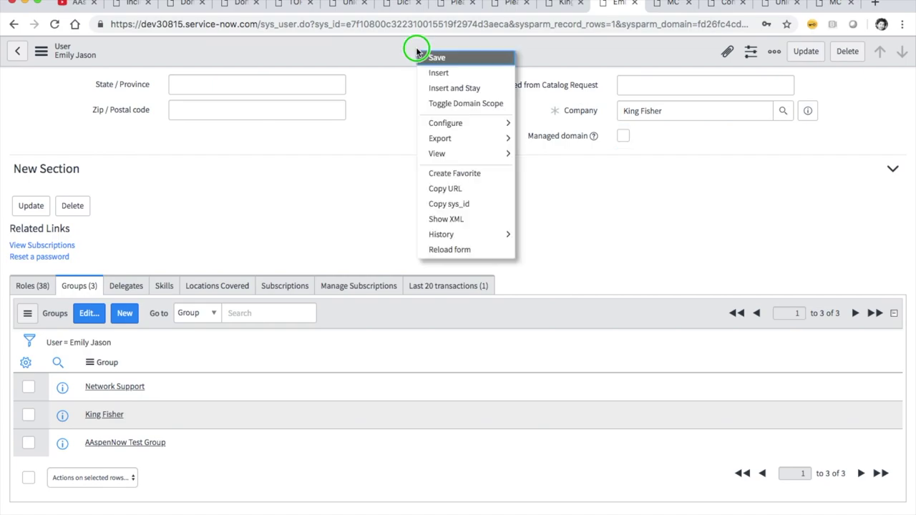
click(492, 106)
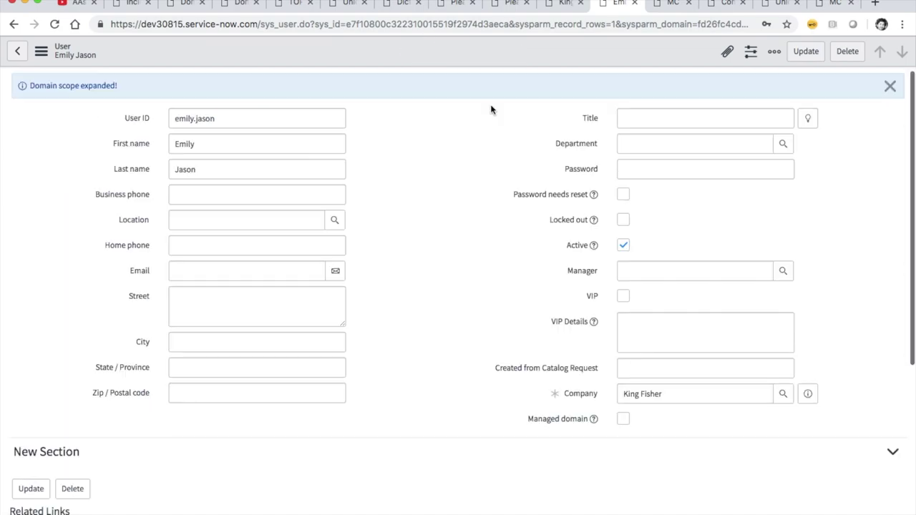
click(890, 86)
scroll(424, 327, down, 1)
scroll(425, 328, down, 1)
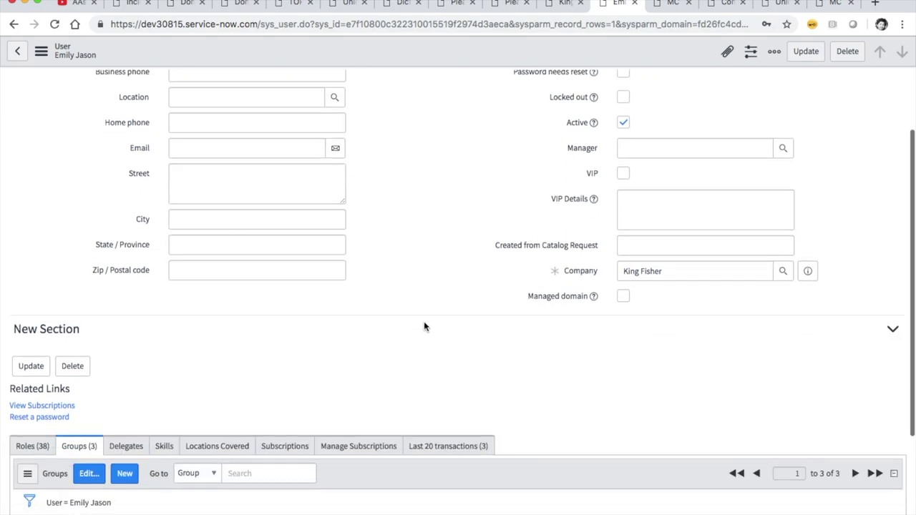
Reload the King Fisher group record, add the King Fisher domain to its visibility domains and save.
click(774, 11)
click(513, 83)
click(551, 268)
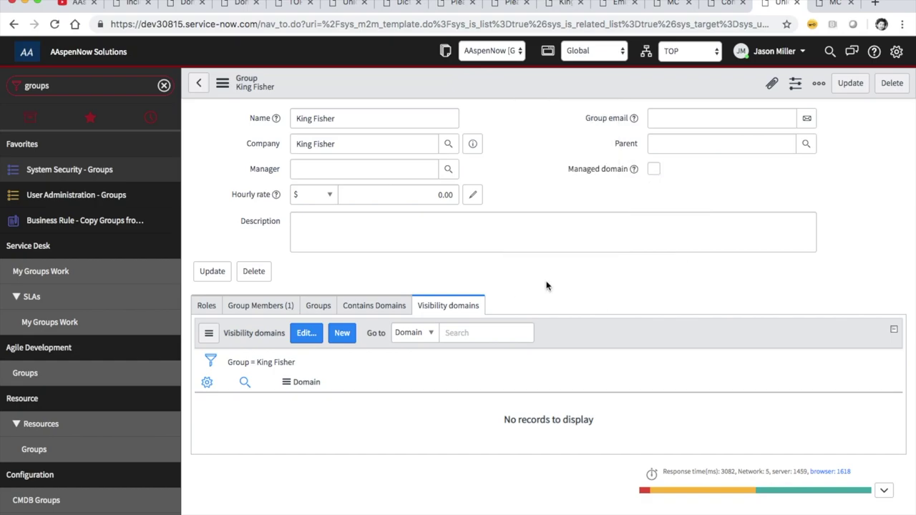
click(310, 331)
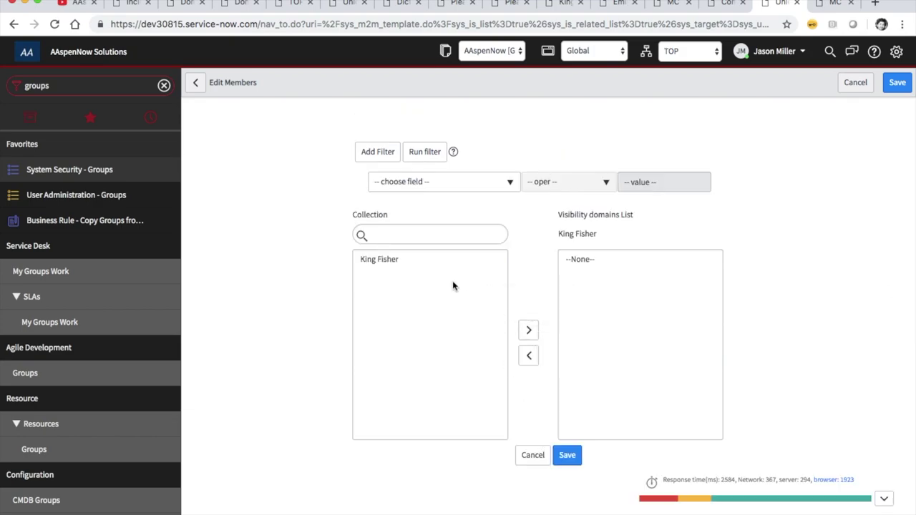
click(416, 257)
click(416, 258)
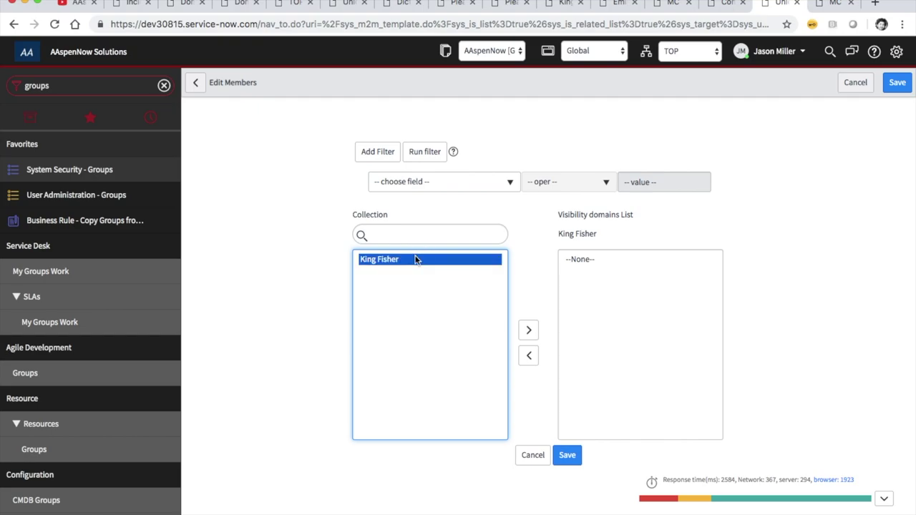
click(529, 331)
click(567, 455)
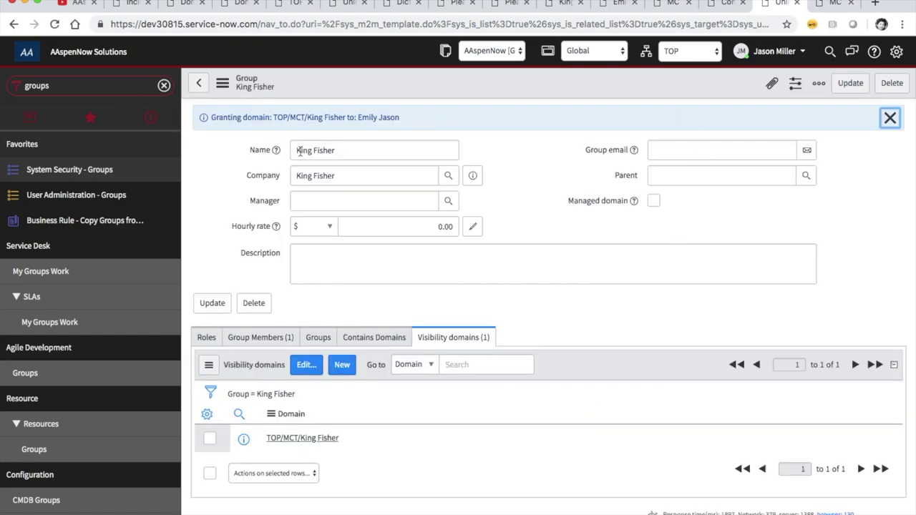
click(891, 118)
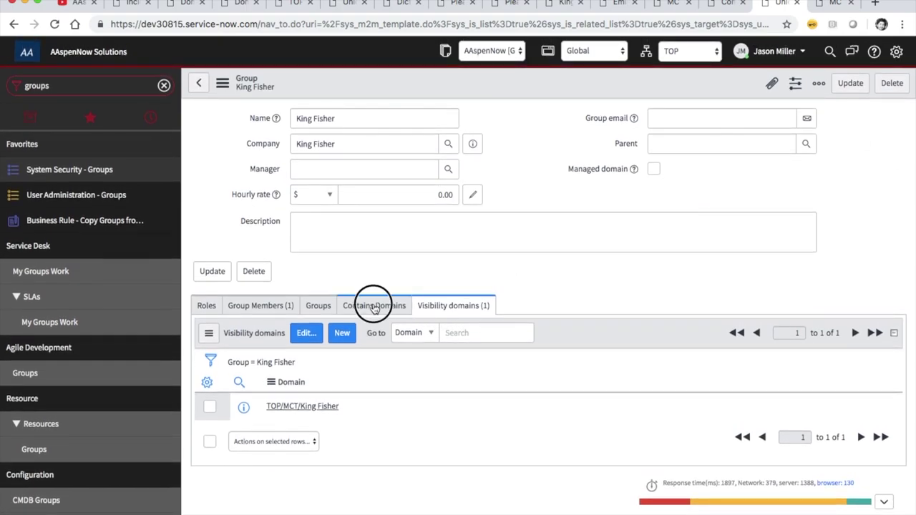
Look at the King Fisher group's contained and visibility domains and toggle the domain scope on its record.
click(379, 308)
click(453, 306)
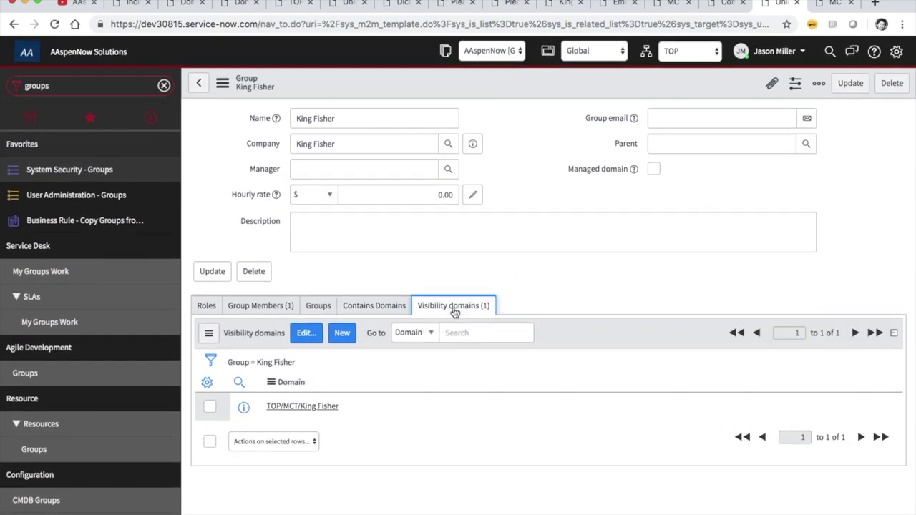
right_click(503, 97)
mouse_move(542, 169)
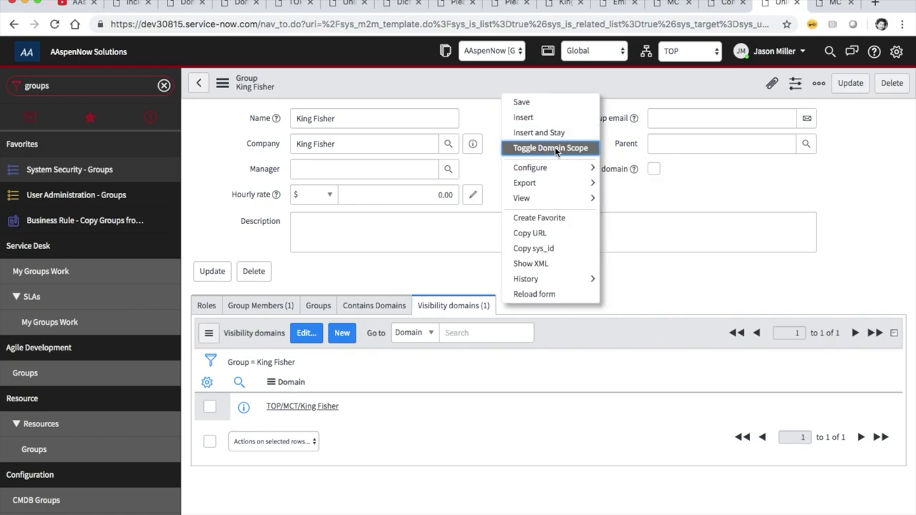
click(554, 147)
click(894, 117)
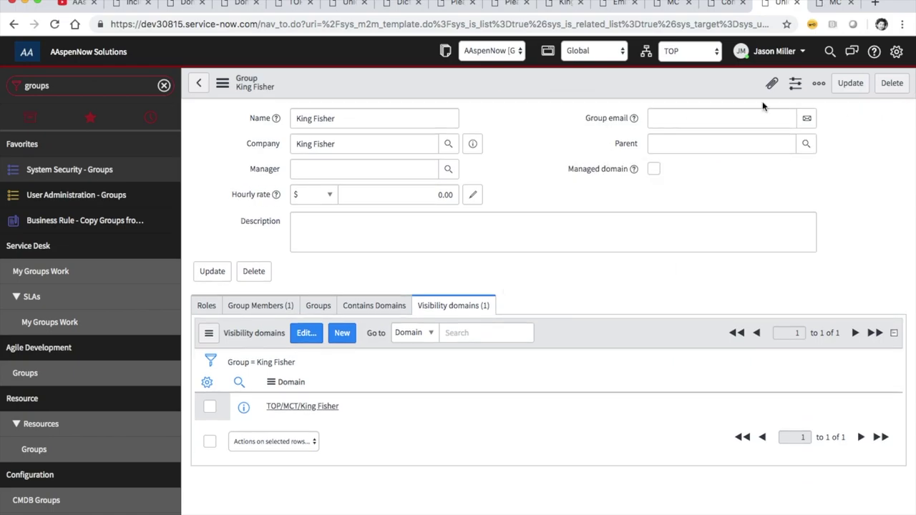
Add the Customers domain to the King Fisher group's visibility domains, leaving Cisco out, and save the list.
click(306, 334)
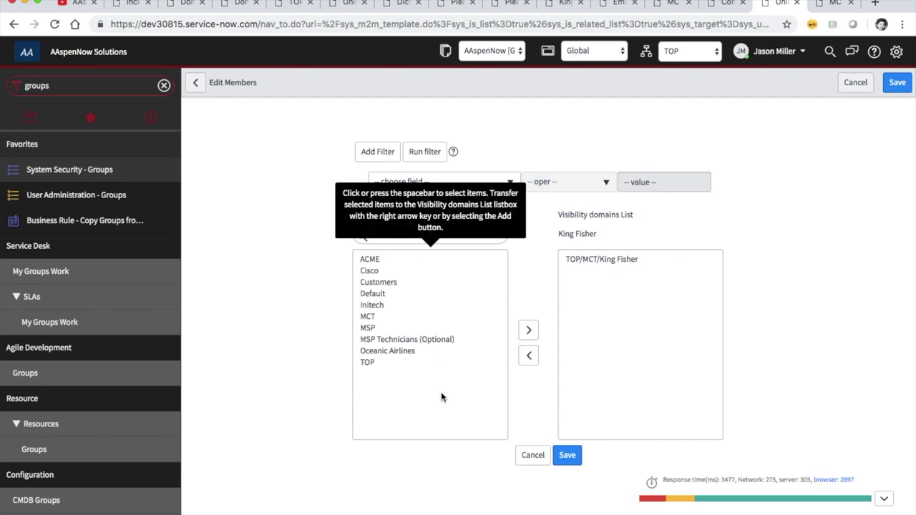
click(380, 277)
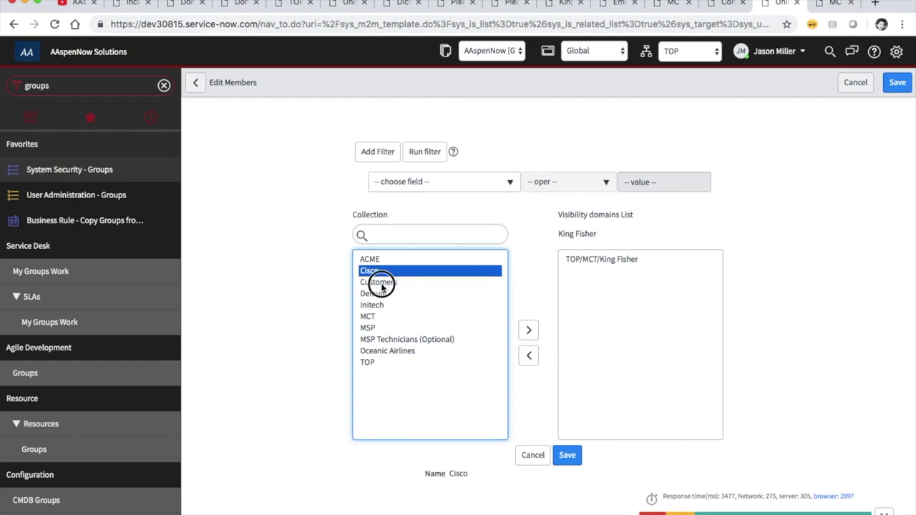
shift+click(380, 283)
click(528, 330)
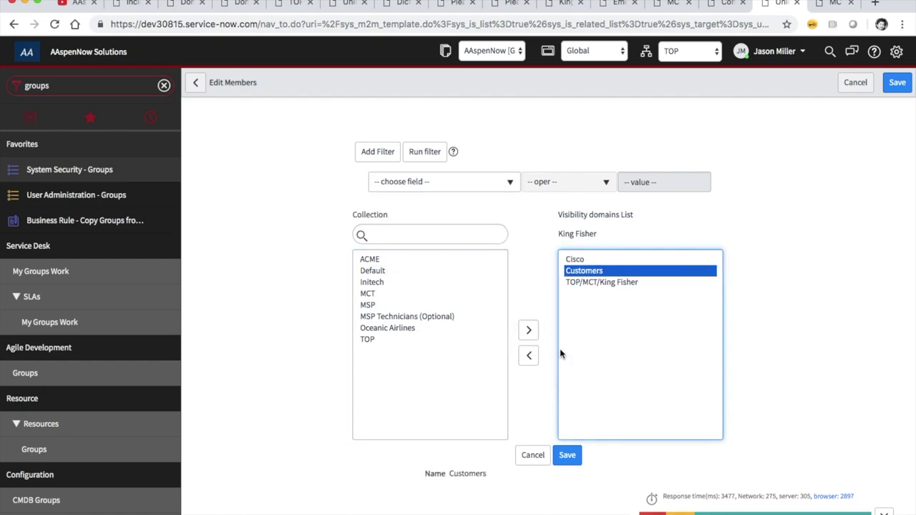
click(575, 259)
click(528, 356)
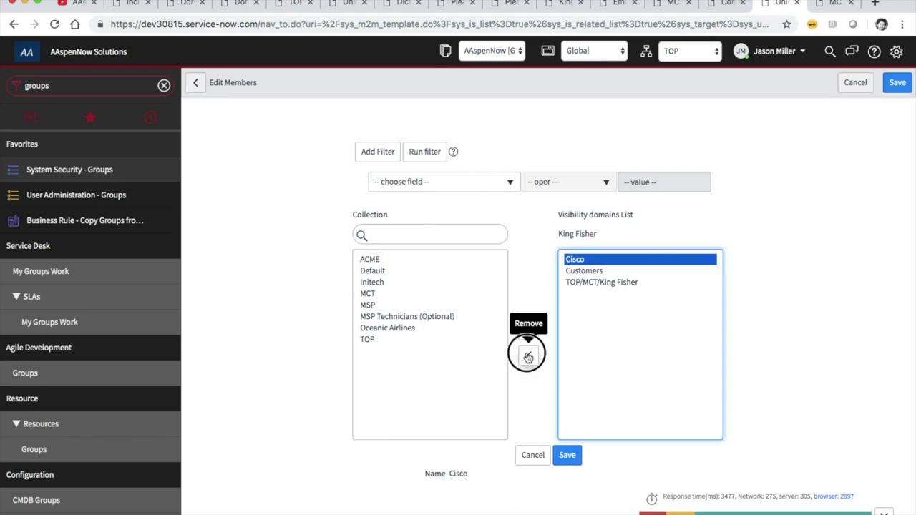
click(570, 459)
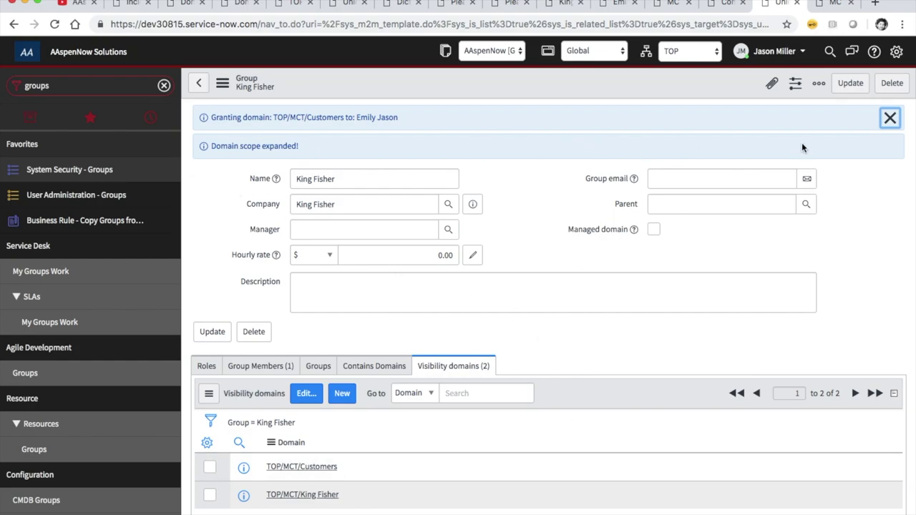
click(889, 119)
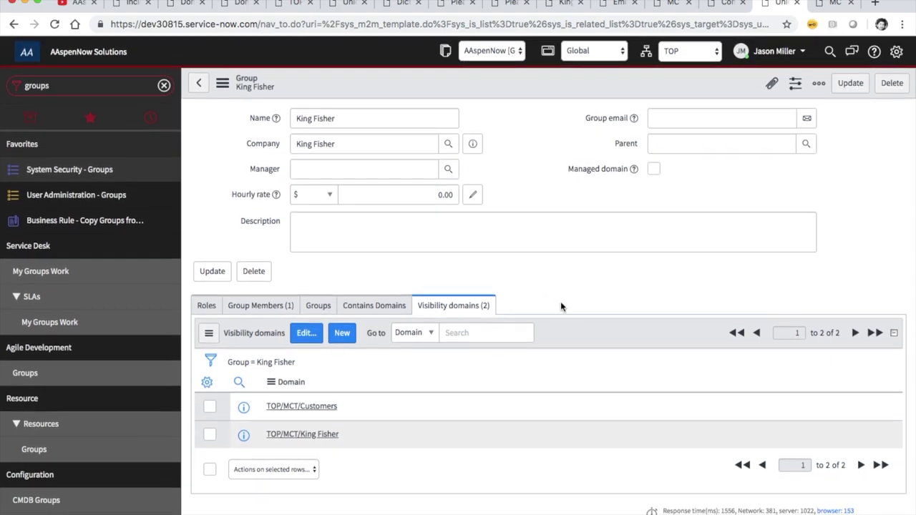
right_click(519, 81)
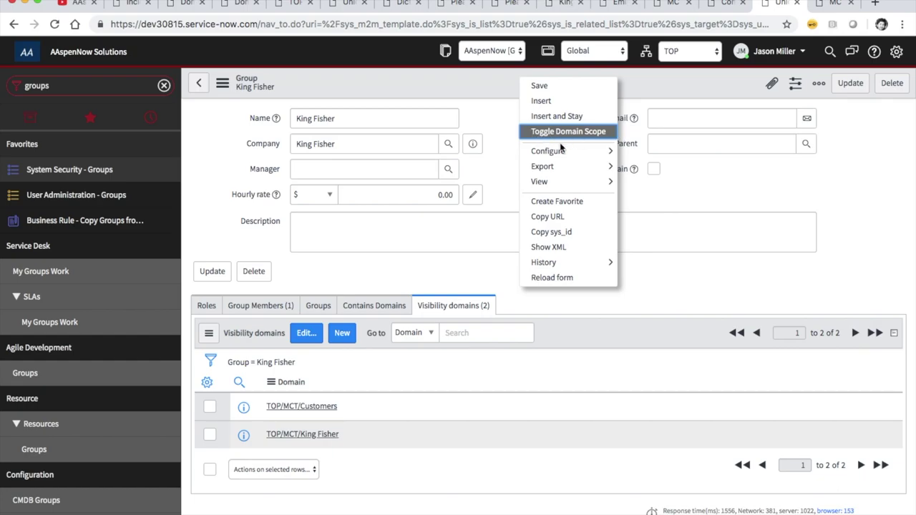
click(217, 228)
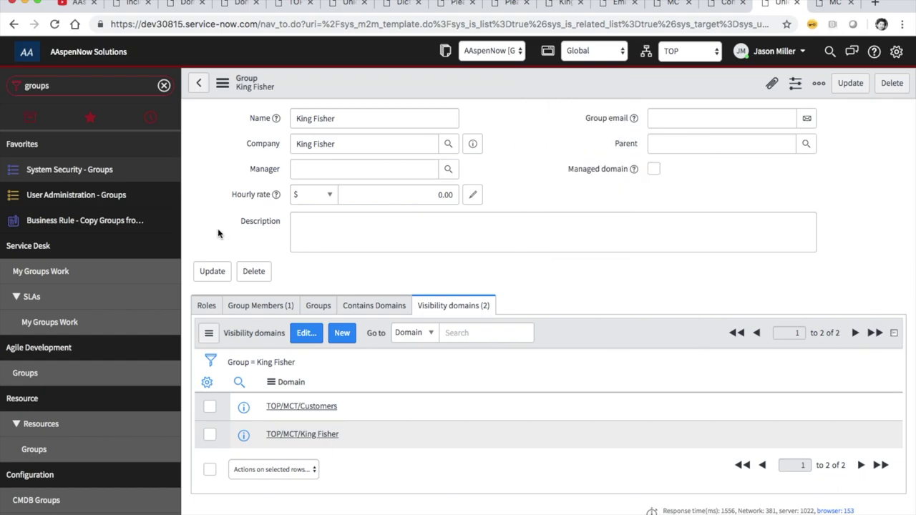
Return to the incident dashboard and impersonate the user who belongs to the King Fisher group.
click(131, 4)
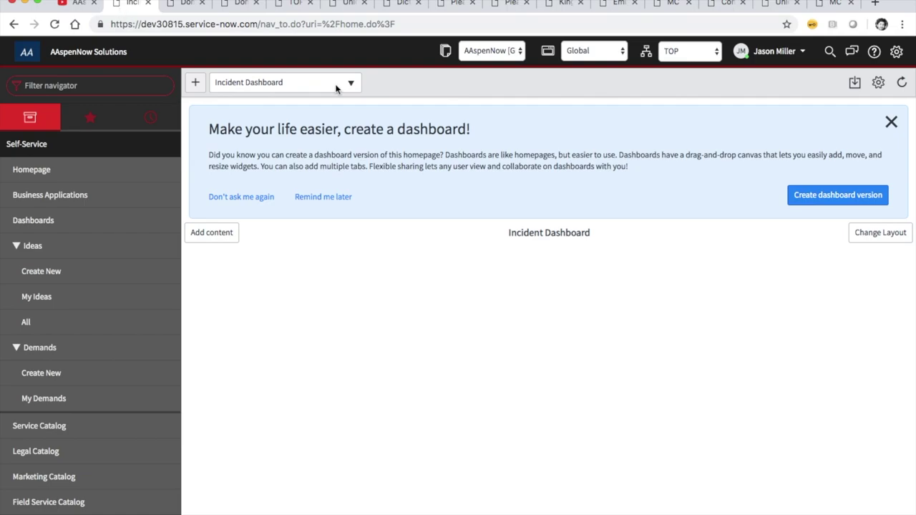
click(785, 55)
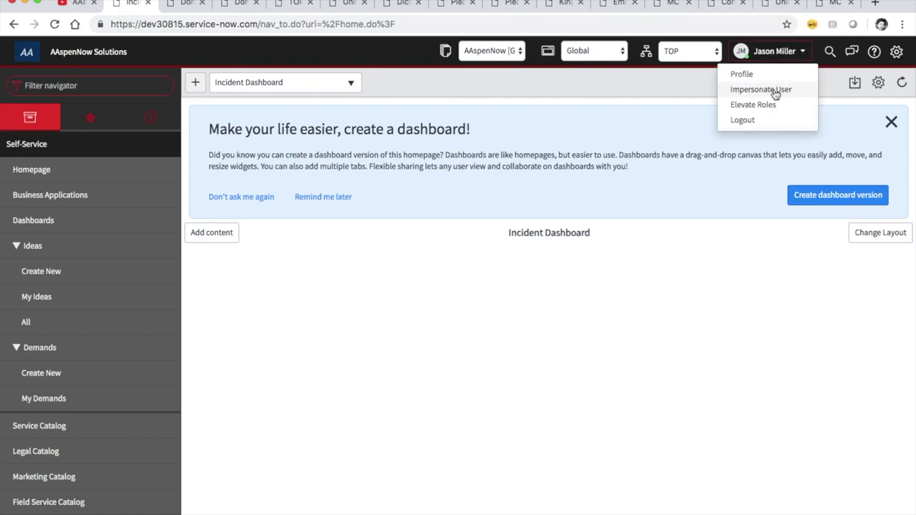
click(761, 89)
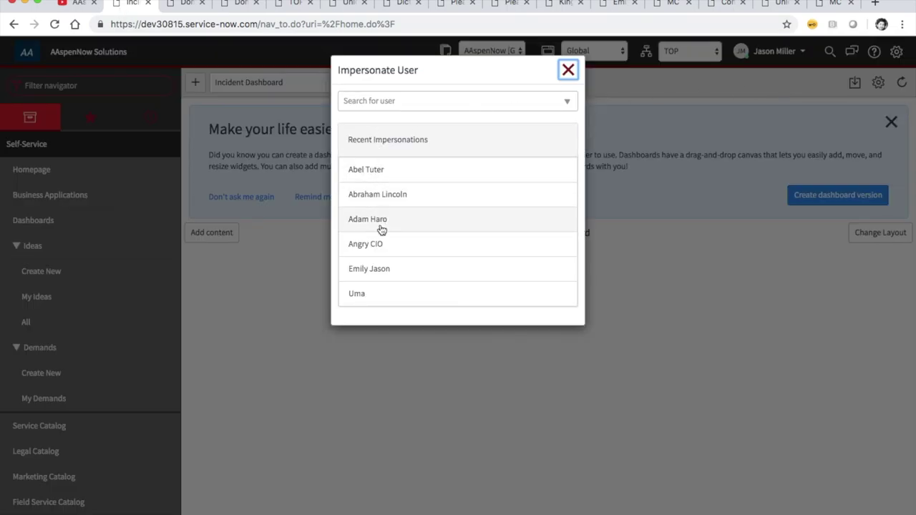
click(380, 268)
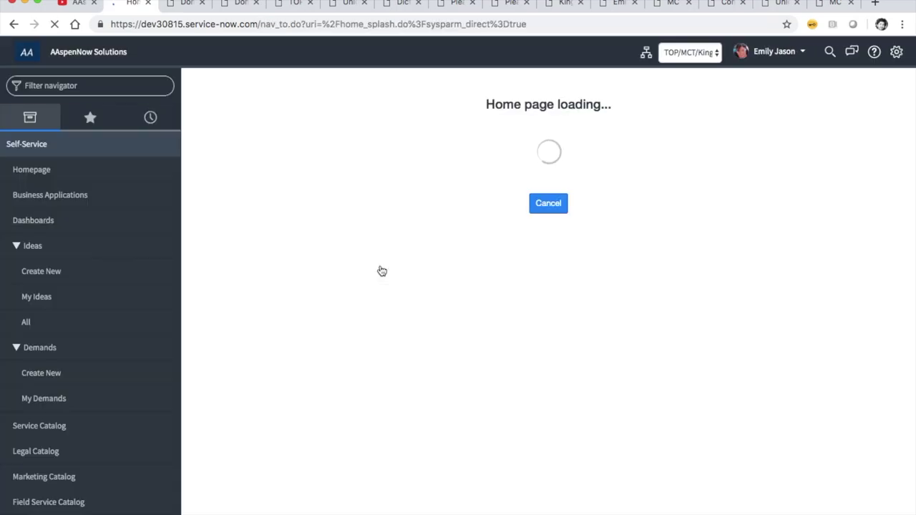
Check which domains the impersonated user can choose from and compare them with the MCT branch of the domain hierarchy map.
click(690, 54)
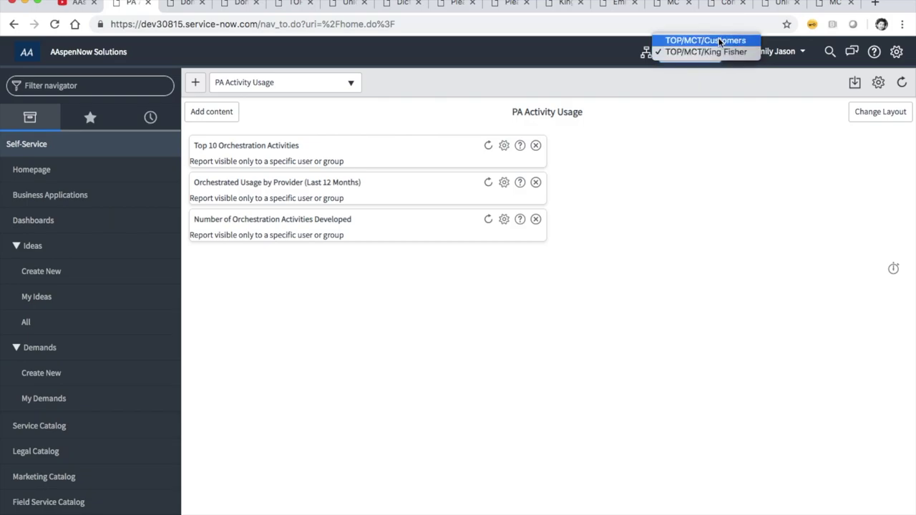
click(469, 50)
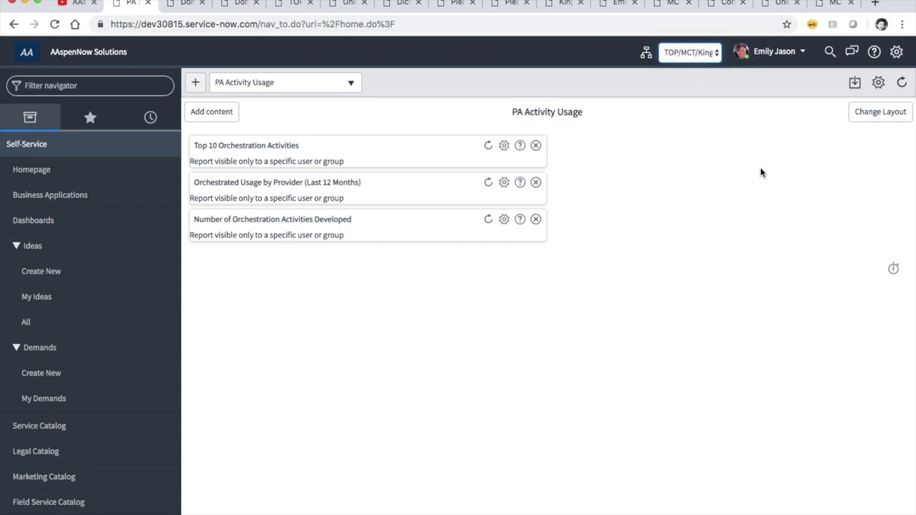
click(337, 6)
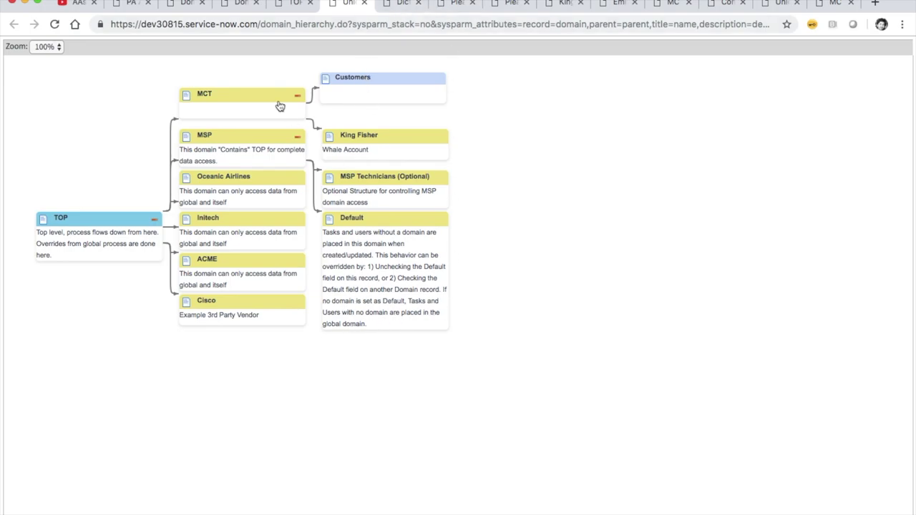
click(134, 4)
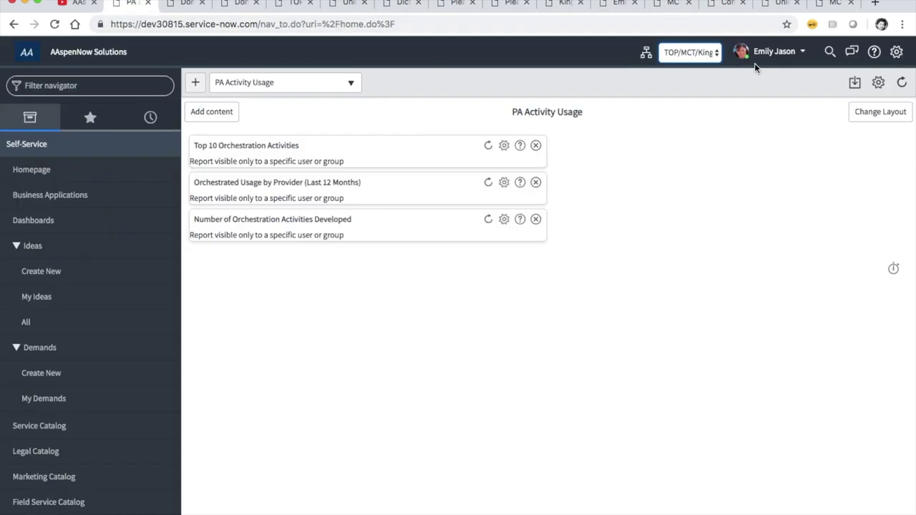
Reopen the incident list from the navigation history and filter out the records in the global domain.
click(152, 120)
click(56, 163)
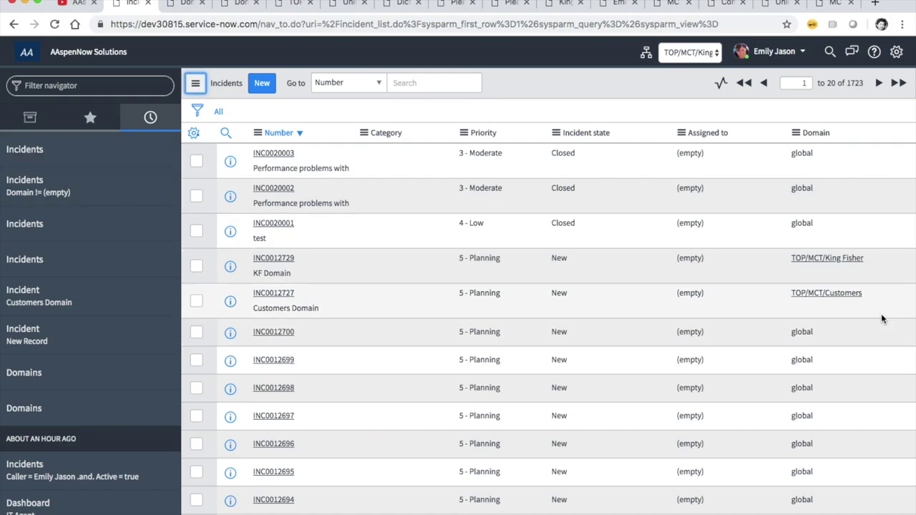
right_click(802, 224)
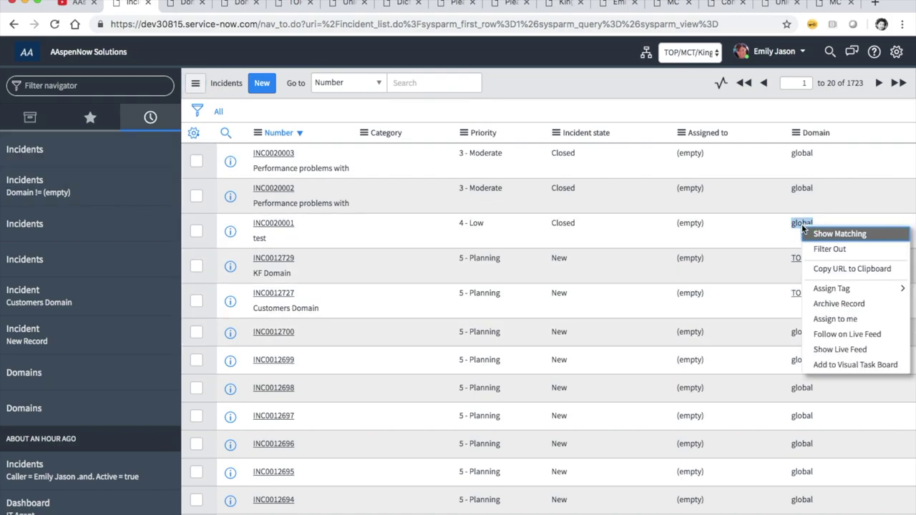
click(833, 248)
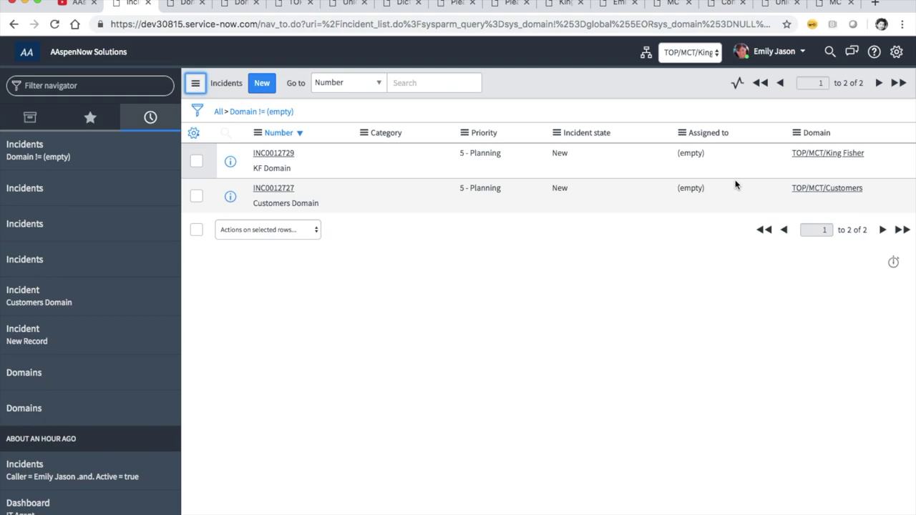
Switch the impersonation to the first user in the recent impersonations.
click(764, 53)
click(763, 89)
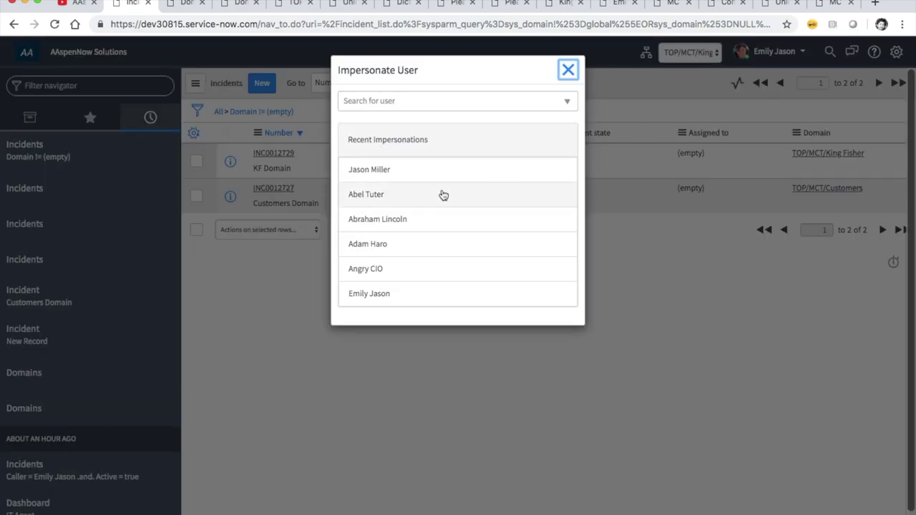
click(395, 171)
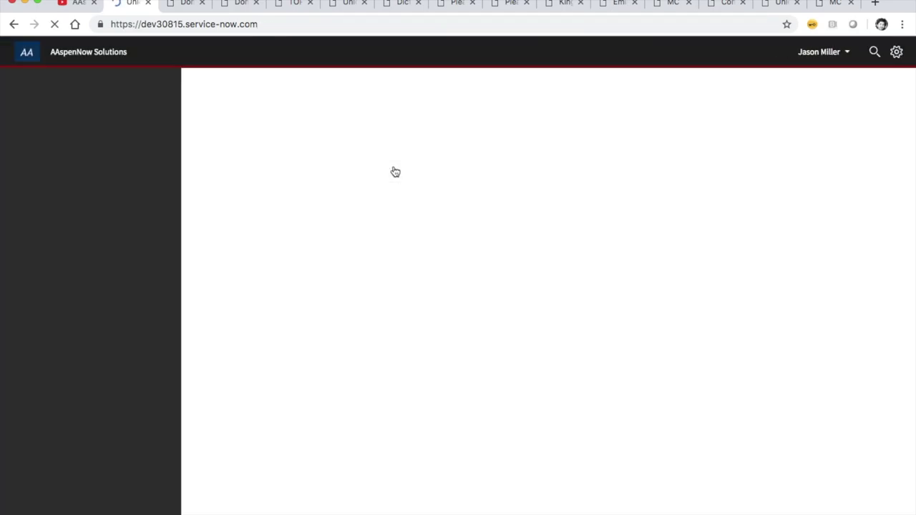